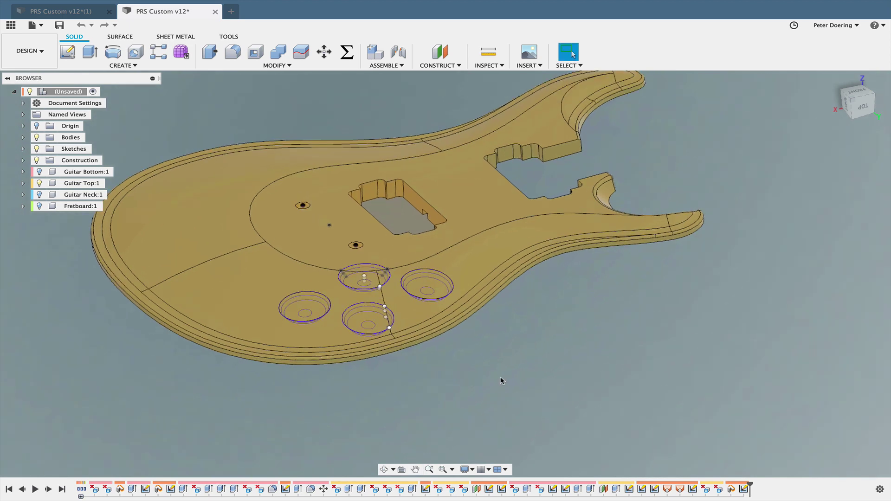
scroll(458, 383, "down", 4)
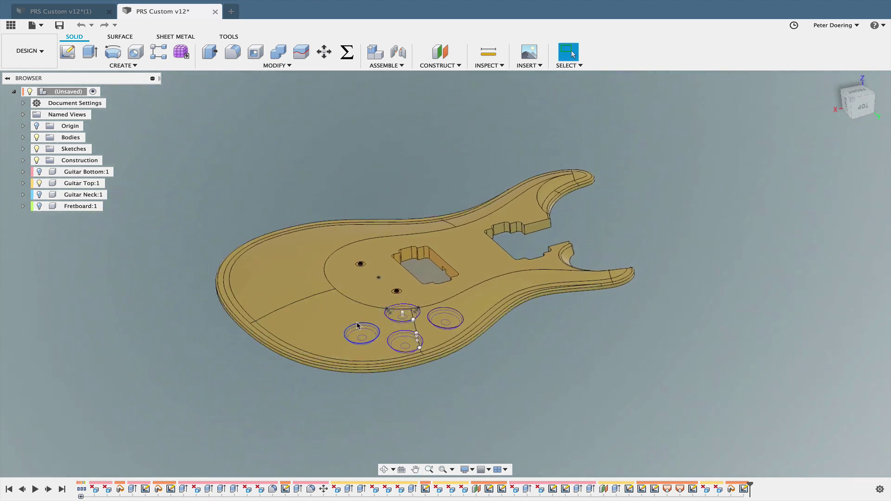
middle_click_drag(487, 363, 557, 365)
scroll(496, 370, "up", 5)
scroll(557, 380, "up", 2)
scroll(521, 384, "down", 3)
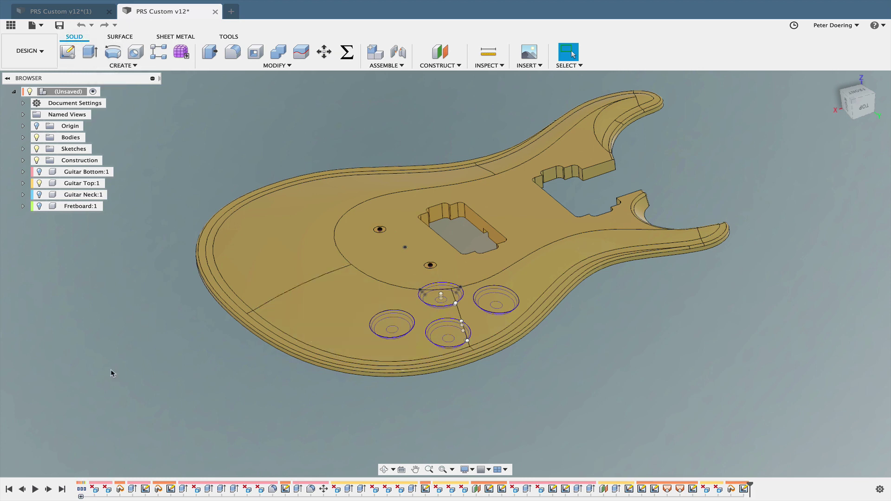
Step: Switch to the PRS Custom v12*(1) document and examine the fully assembled guitar model
left_click(52, 11)
middle_click_drag(165, 141, 189, 218)
scroll(288, 255, "up", 2)
middle_click_drag(288, 253, 251, 236)
scroll(281, 241, "up", 2)
scroll(281, 244, "up", 2)
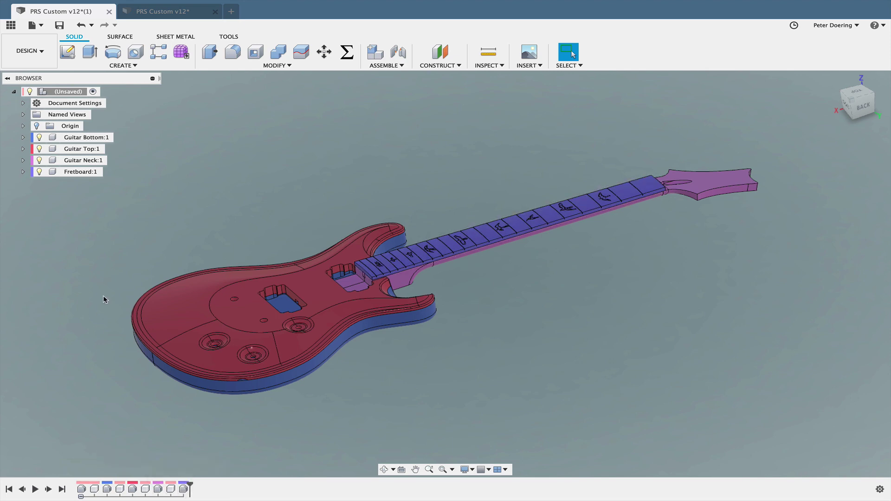
middle_click_drag(103, 298, 212, 263, "shift")
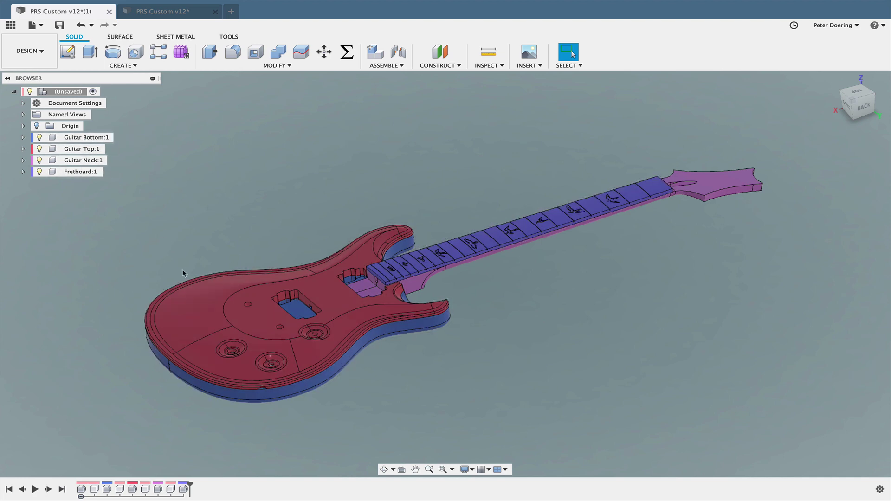
Step: Move the guitar top, guitar bottom, neck and fretboard components apart so each part lies separately
left_click_drag(172, 295, 69, 267)
left_click_drag(351, 258, 433, 347)
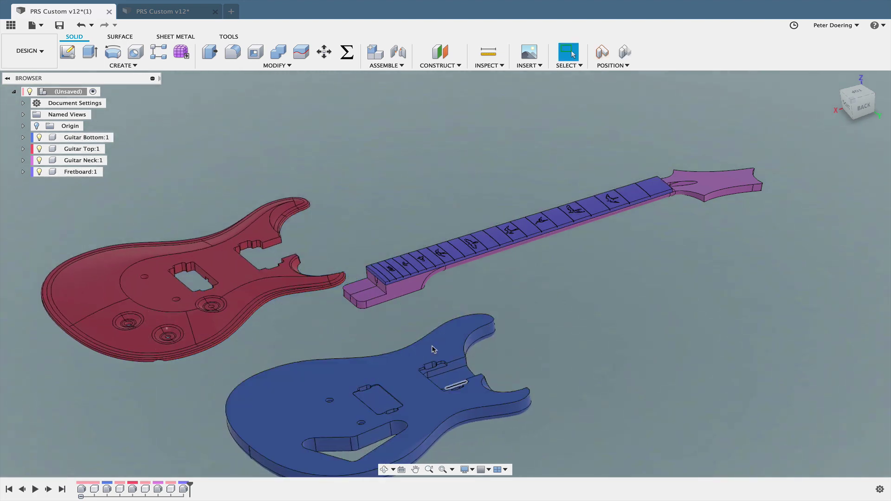
left_click_drag(413, 288, 435, 317)
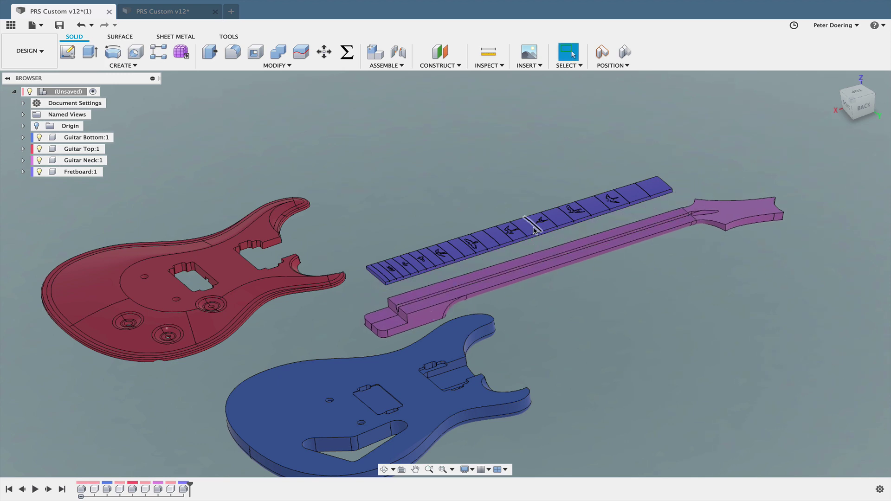
left_click_drag(535, 230, 543, 186)
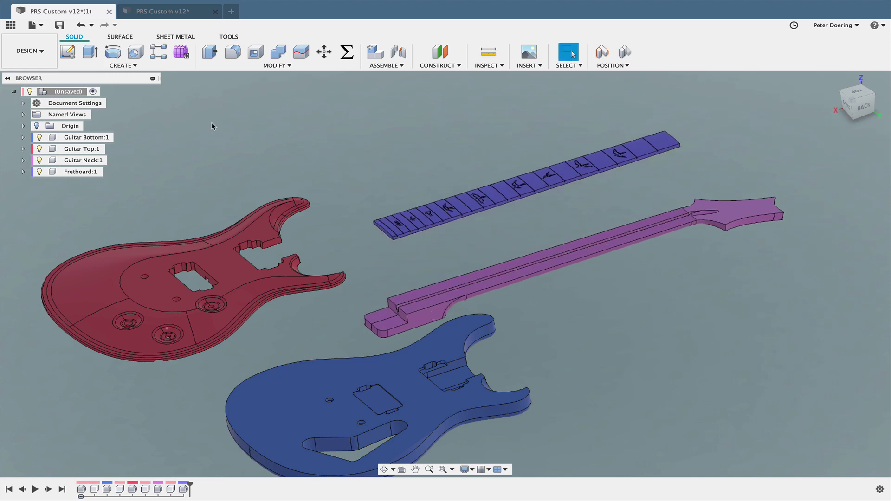
middle_click_drag(250, 150, 286, 147)
scroll(278, 142, "down", 1)
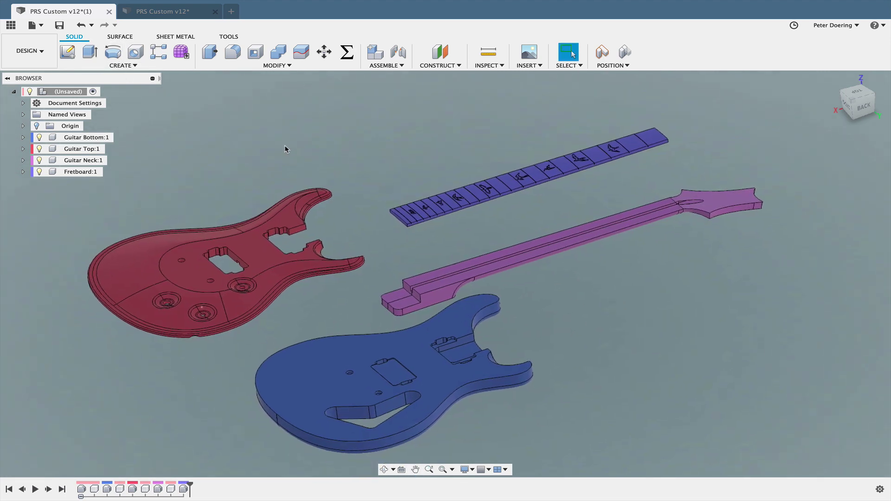
Step: Undo all four component moves to reassemble the guitar
left_click(82, 26)
left_click(82, 26)
left_click(82, 26)
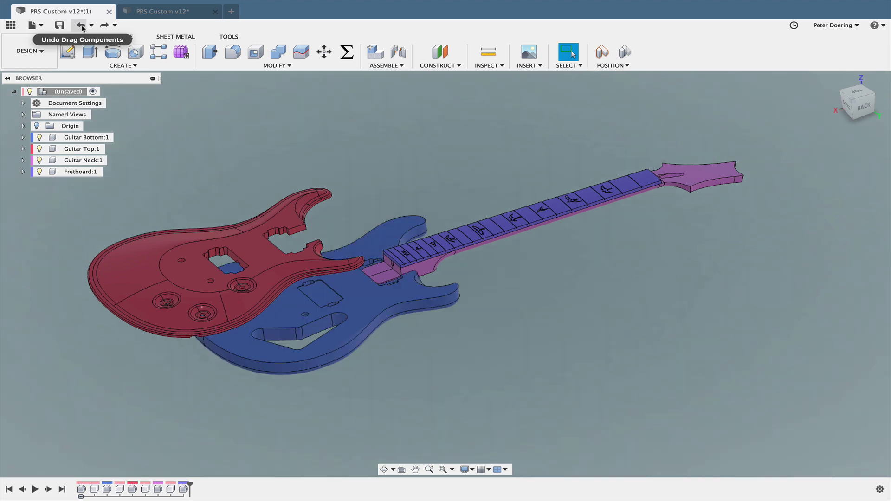
left_click(82, 26)
middle_click_drag(238, 170, 237, 177)
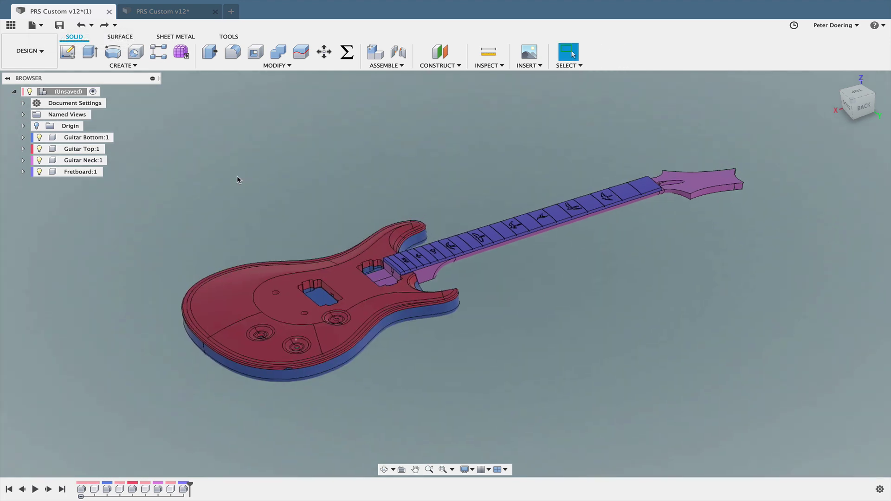
left_click(79, 92)
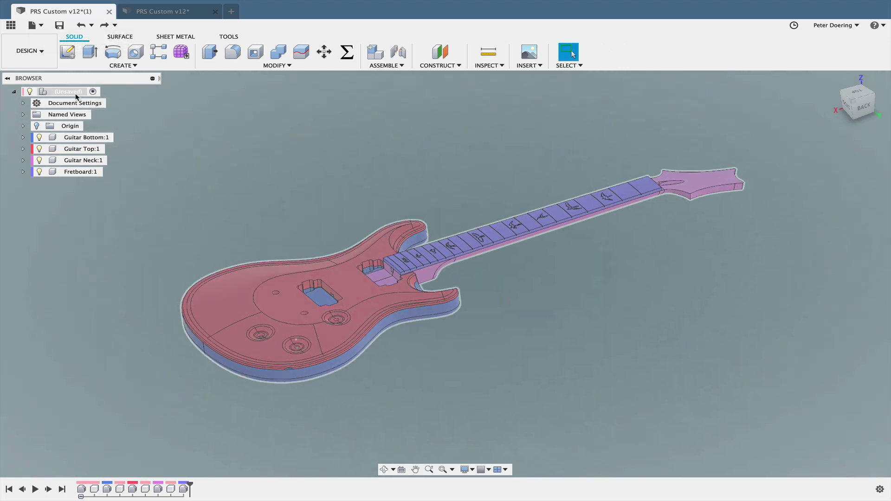
right_click(79, 93)
left_click(111, 135)
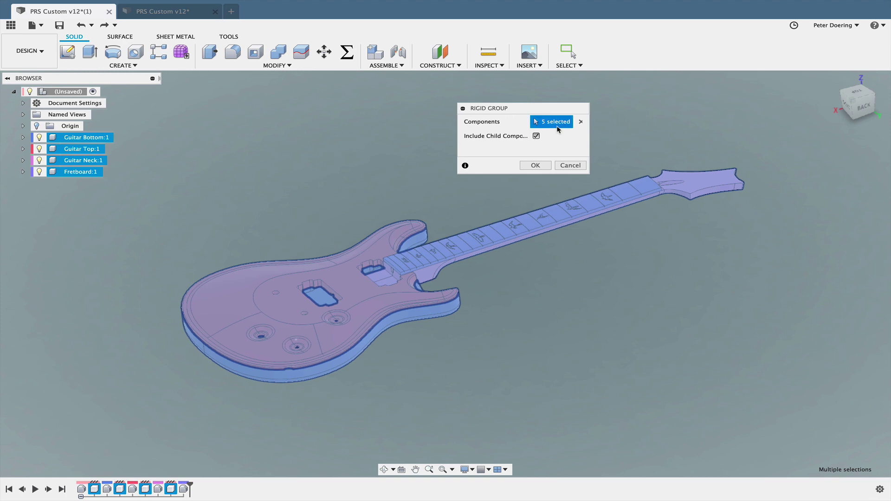
left_click(23, 138)
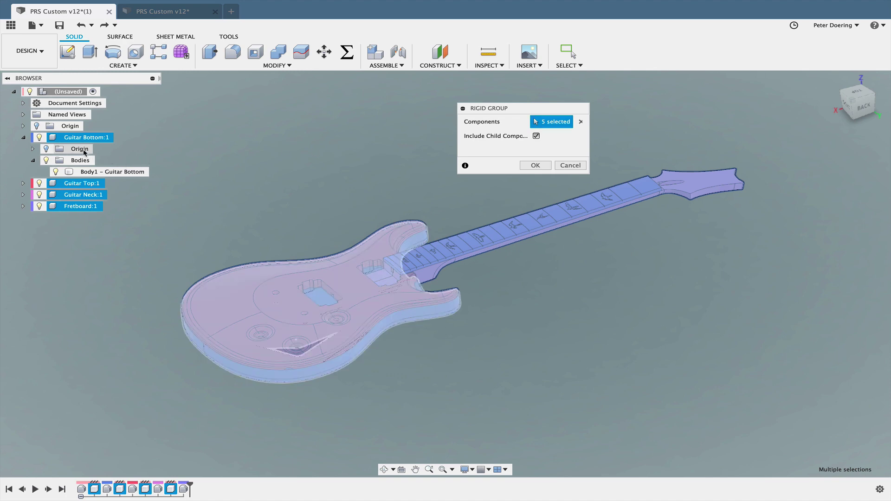
left_click(22, 184)
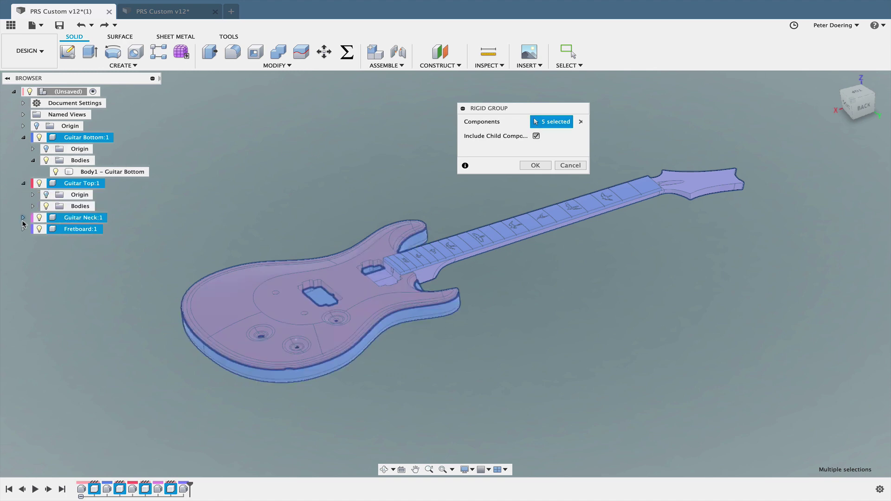
left_click(22, 218)
left_click(22, 252)
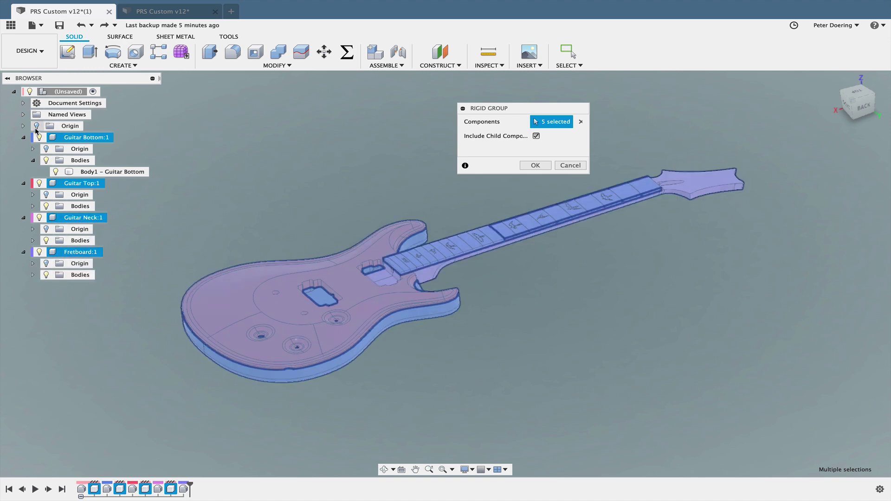
left_click(23, 138)
left_click(23, 149)
left_click(22, 160)
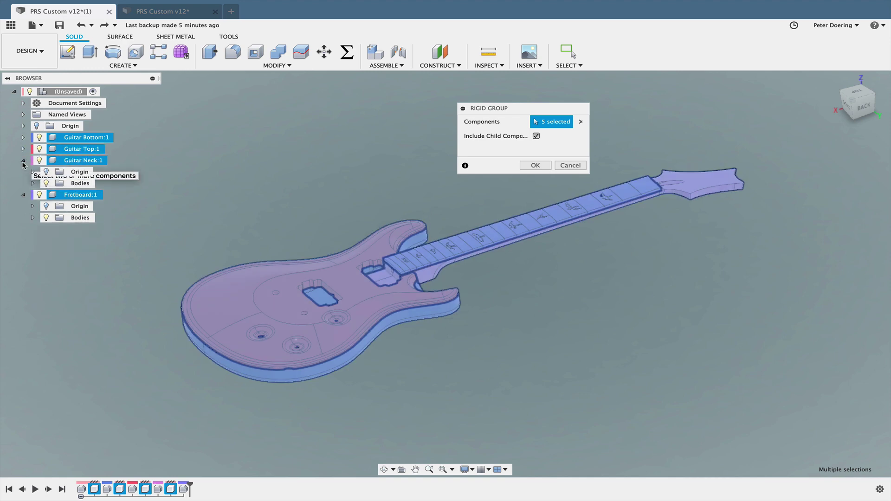
left_click(23, 171)
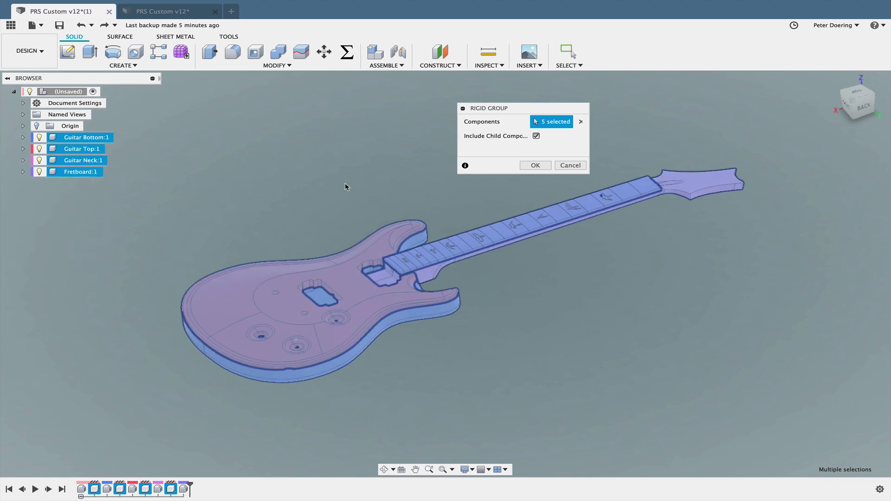
left_click(571, 166)
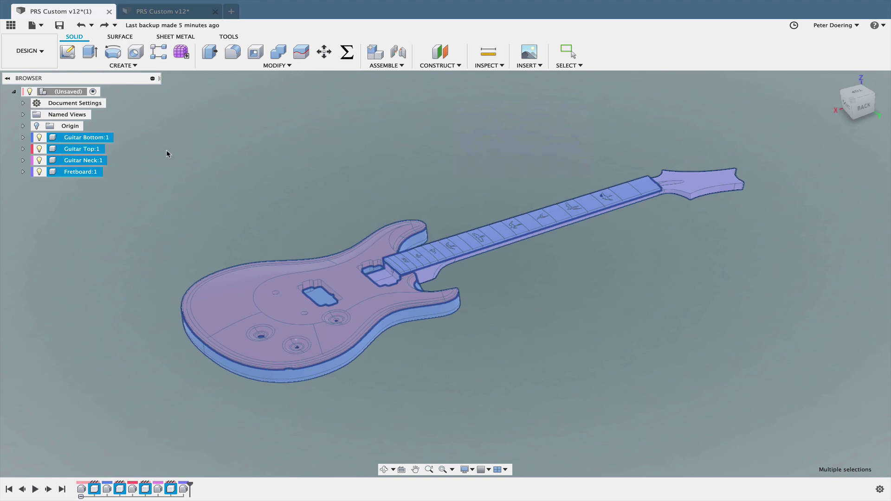
key("Escape")
Step: Ground the Guitar Bottom, Guitar Top, Guitar Neck and Fretboard components all at once
left_click(87, 138)
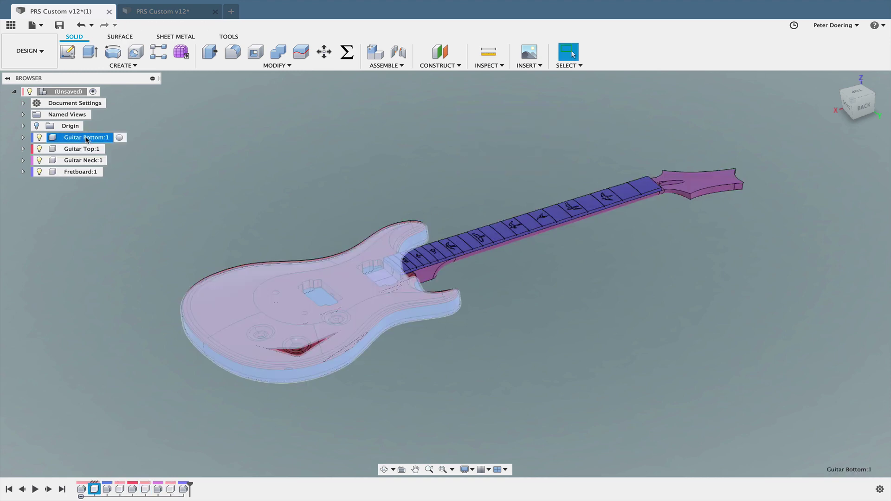
left_click(84, 172, "shift")
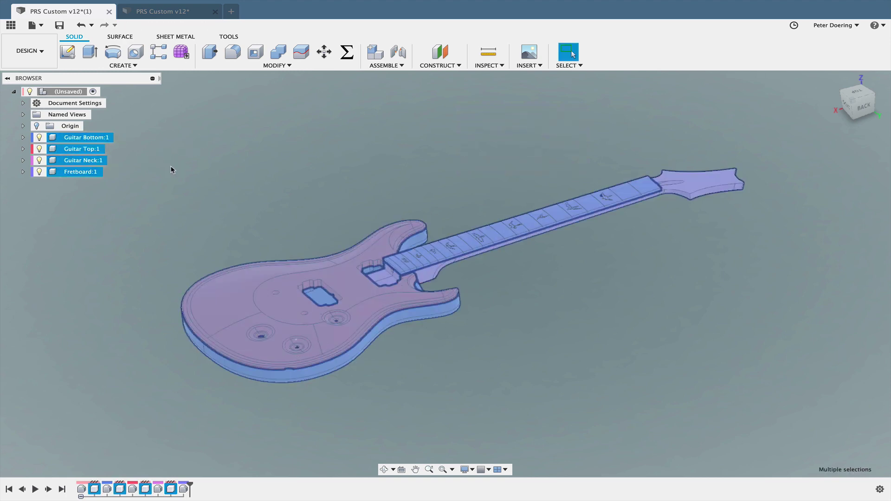
right_click(97, 136)
left_click(102, 139)
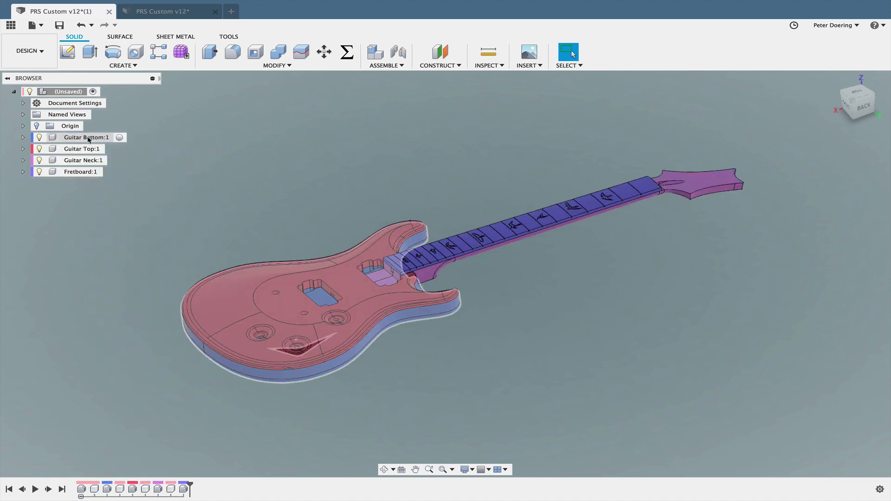
left_click(91, 138)
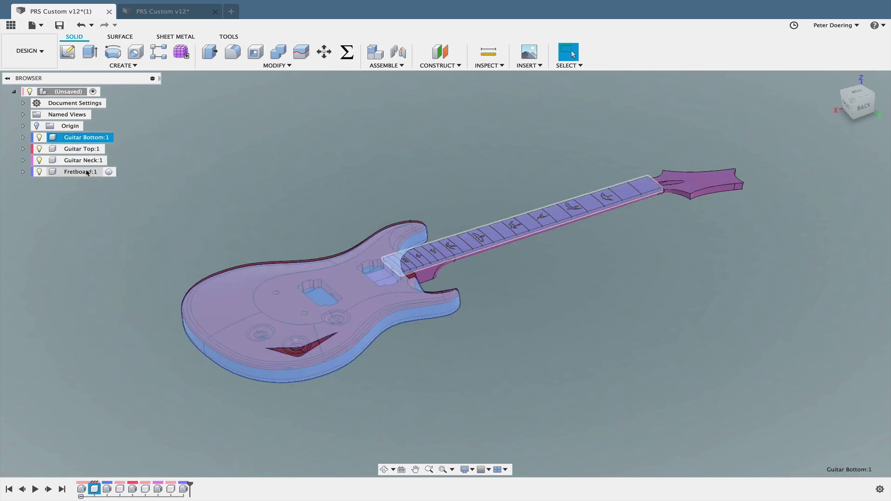
left_click(86, 173, "shift")
right_click(87, 173)
left_click(114, 180)
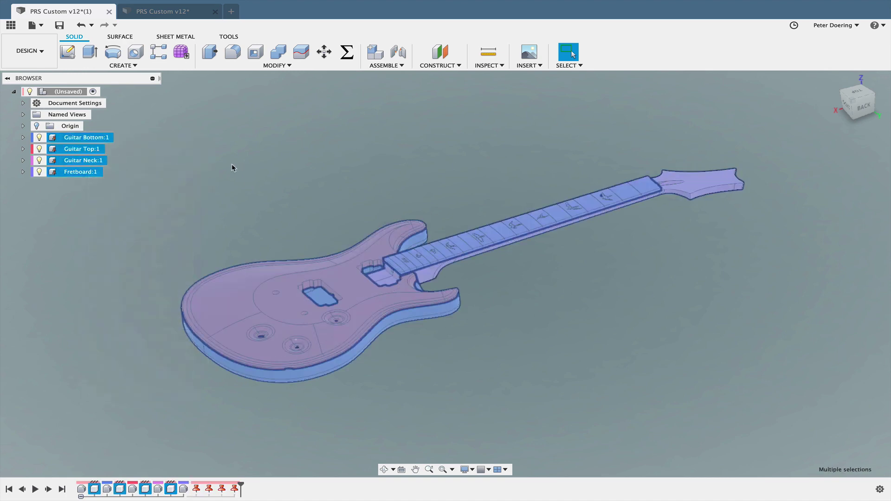
left_click(232, 168)
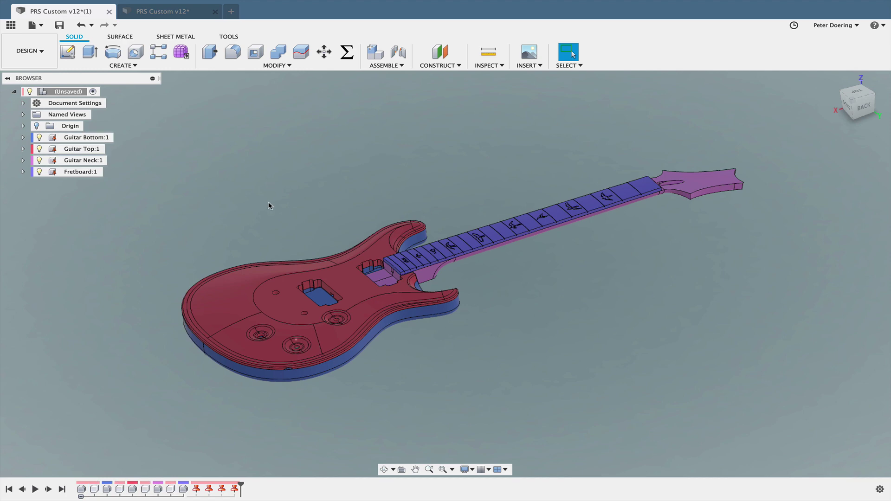
left_click(23, 137)
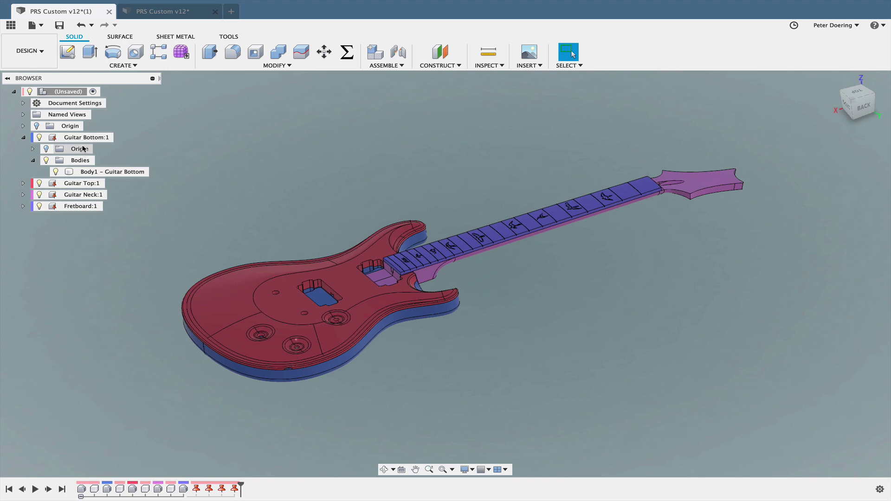
left_click(23, 137)
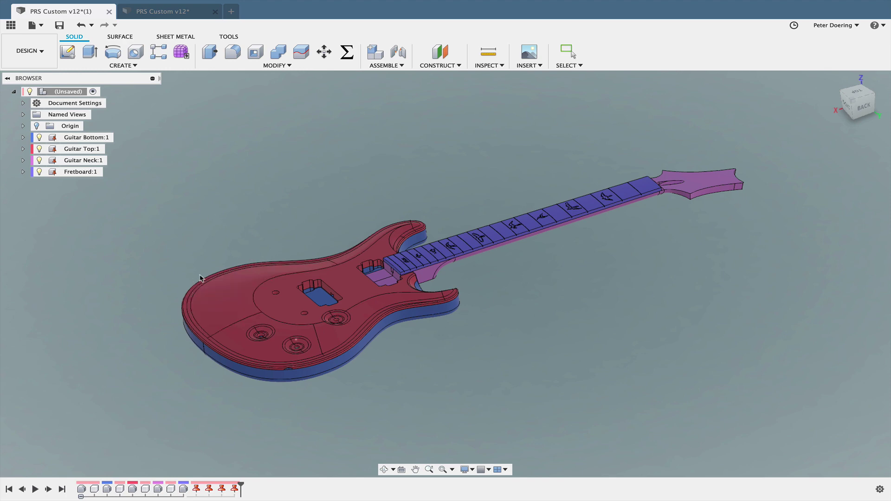
middle_click_drag(253, 215, 275, 173, "shift")
Step: Switch to the PRS Custom v12* document and show the Guitar Bottom, Guitar Neck and Fretboard components
left_click(163, 17)
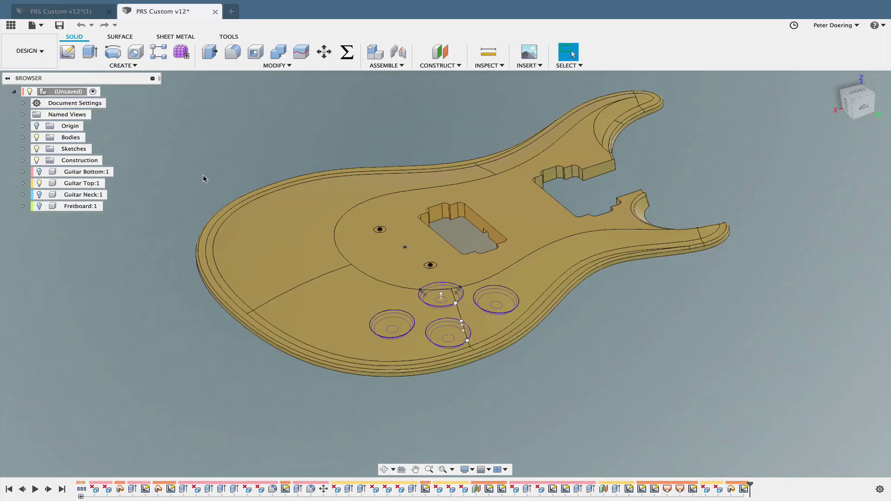
middle_click_drag(124, 368, 109, 343)
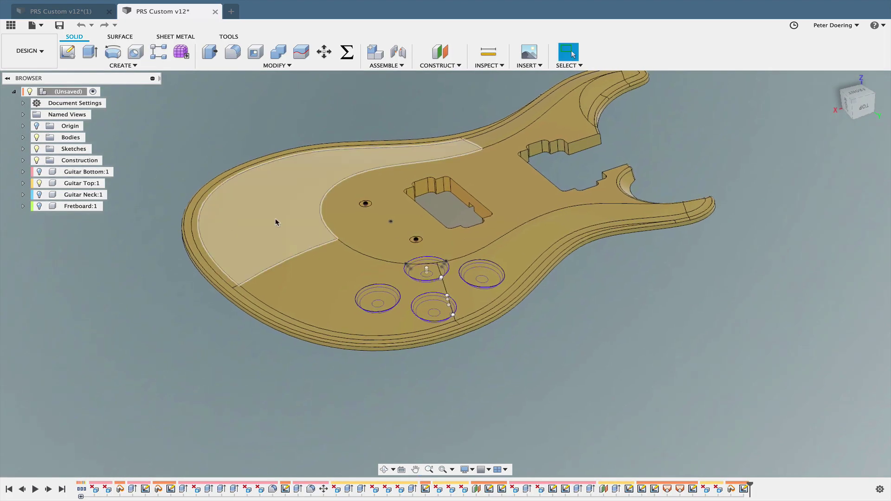
left_click(39, 195)
left_click(39, 207)
scroll(102, 253, "down", 6)
middle_click_drag(102, 253, 80, 243)
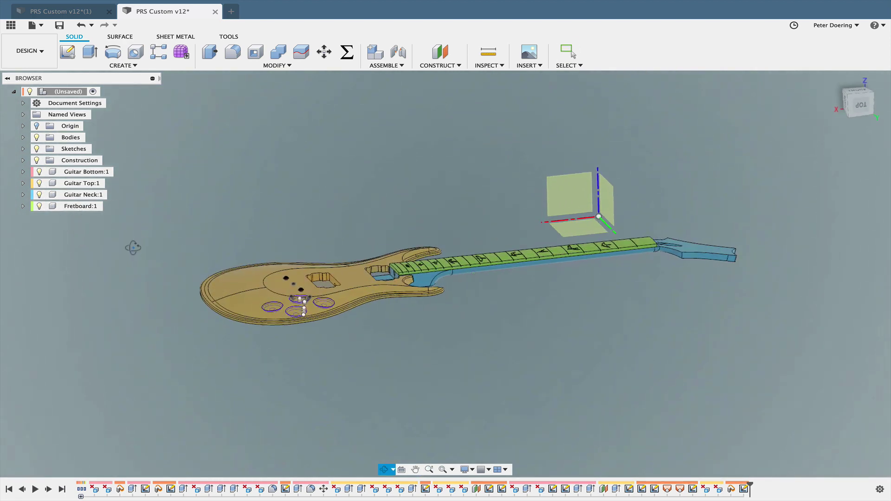
middle_click_drag(133, 248, 131, 252, "shift")
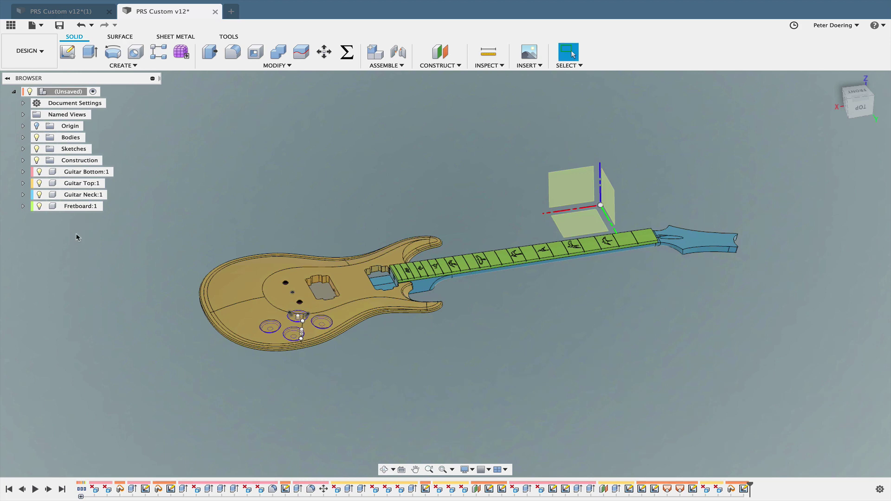
Step: Show the bodies of the Guitar Bottom component and set the opacity of Body1 – Guitar Bottom to 100%
left_click(22, 172)
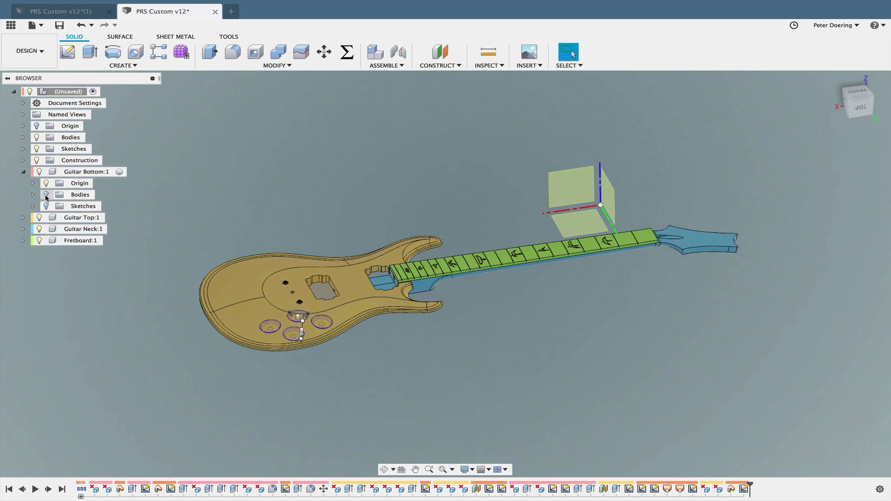
left_click(33, 195)
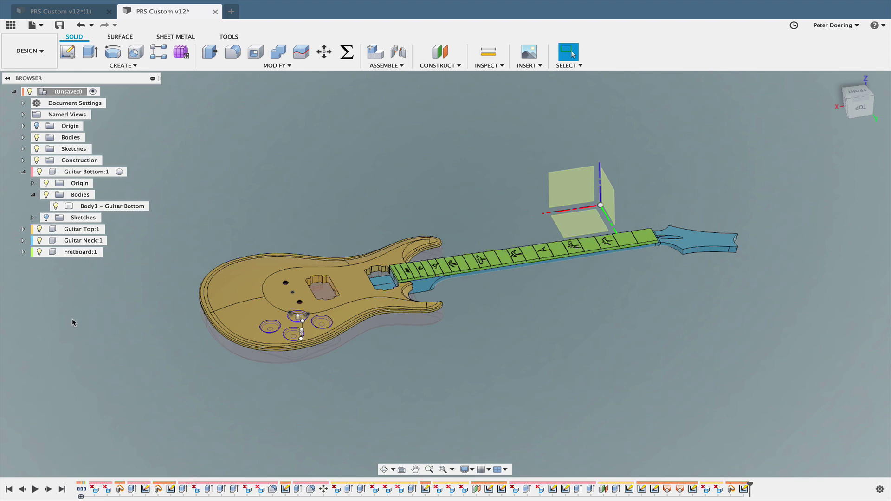
right_click(111, 206)
mouse_move(163, 403)
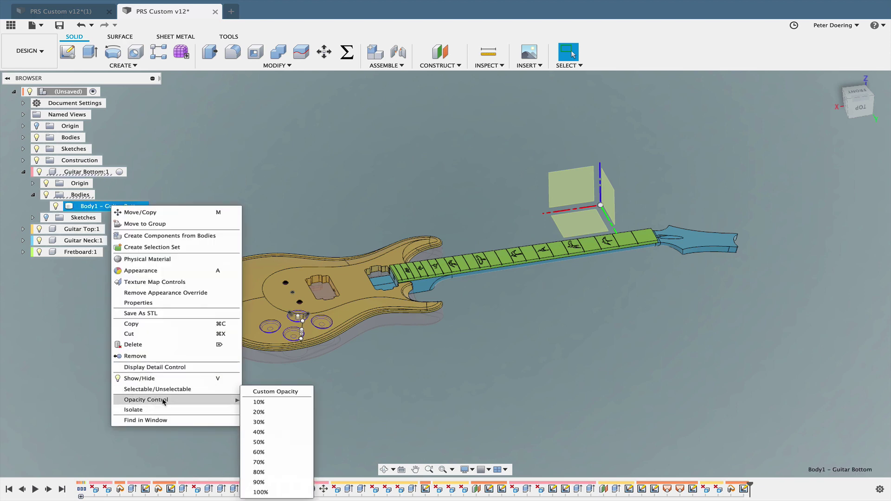
left_click(261, 491)
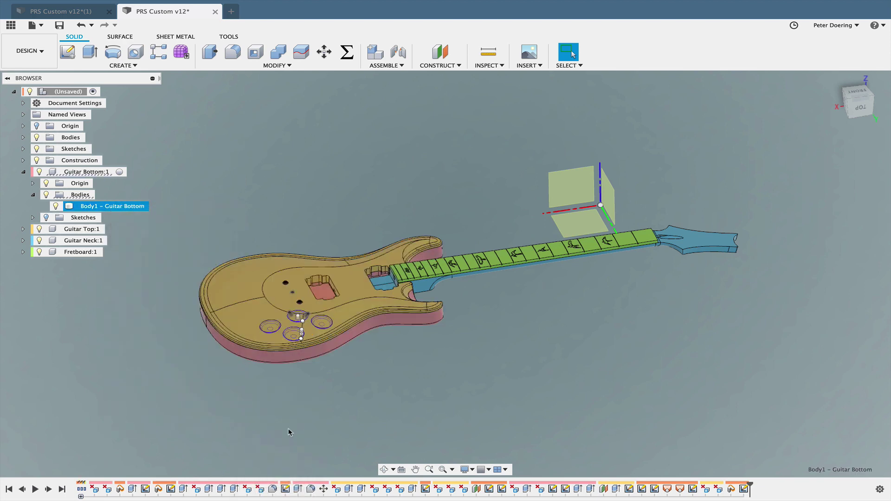
left_click(288, 432)
middle_click_drag(288, 433, 212, 391, "shift")
middle_click_drag(124, 246, 173, 249, "shift")
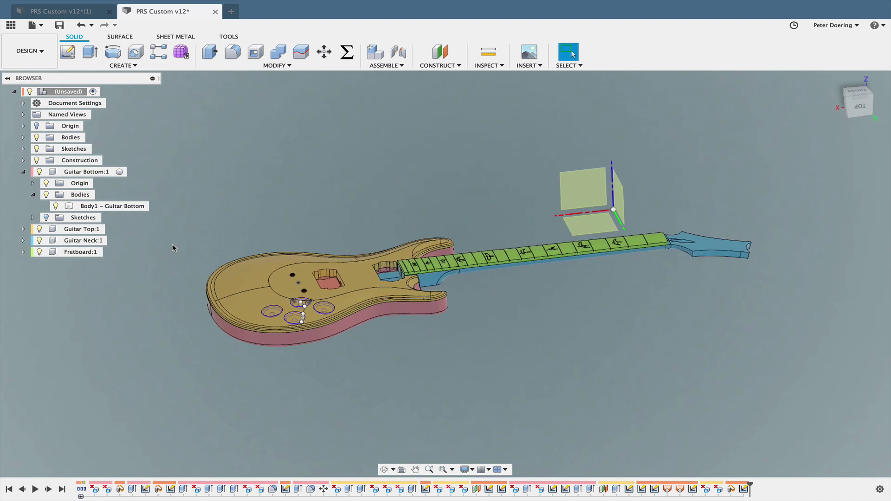
Step: Collapse the Guitar Bottom component in the browser tree
left_click(24, 173)
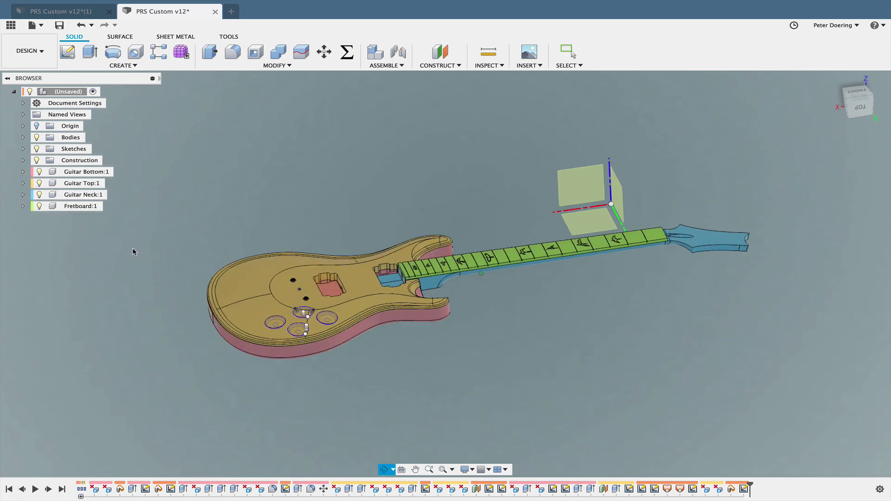
mouse_move(150, 262)
middle_mouse_down()
mouse_move(134, 271)
mouse_move(159, 268)
middle_mouse_up()
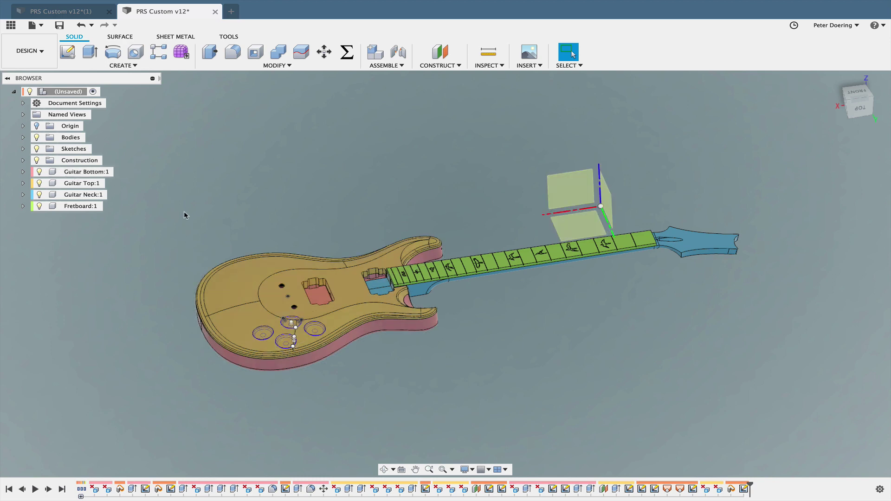
mouse_move(184, 218)
middle_mouse_down("shift")
mouse_move(191, 212)
mouse_move(185, 227)
middle_mouse_up("shift")
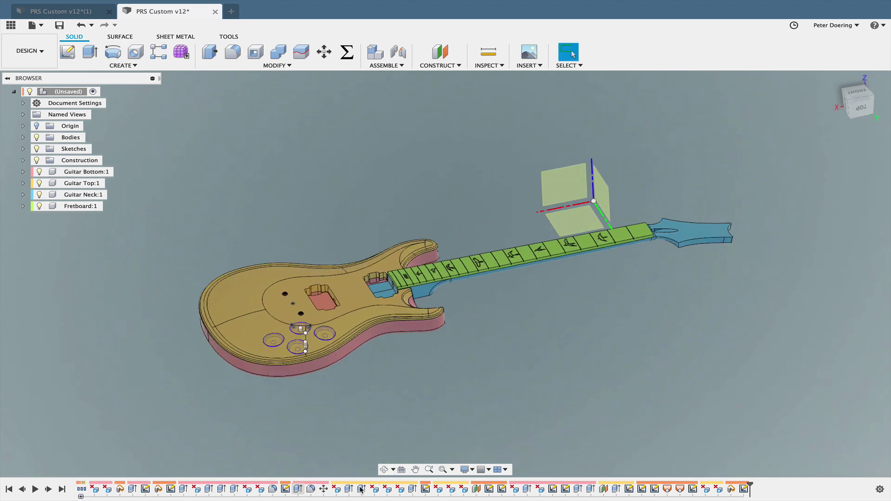
Step: Try moving the Guitar Top component away from the Guitar Bottom to expose the lower body
left_click_drag(284, 315, 228, 289)
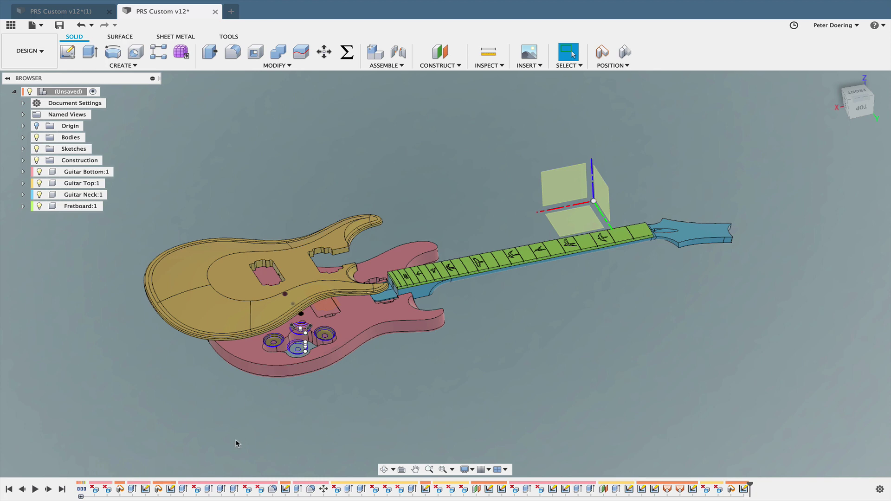
middle_click_drag(236, 444, 273, 428)
middle_click_drag(345, 418, 384, 406)
middle_click_drag(99, 332, 104, 340)
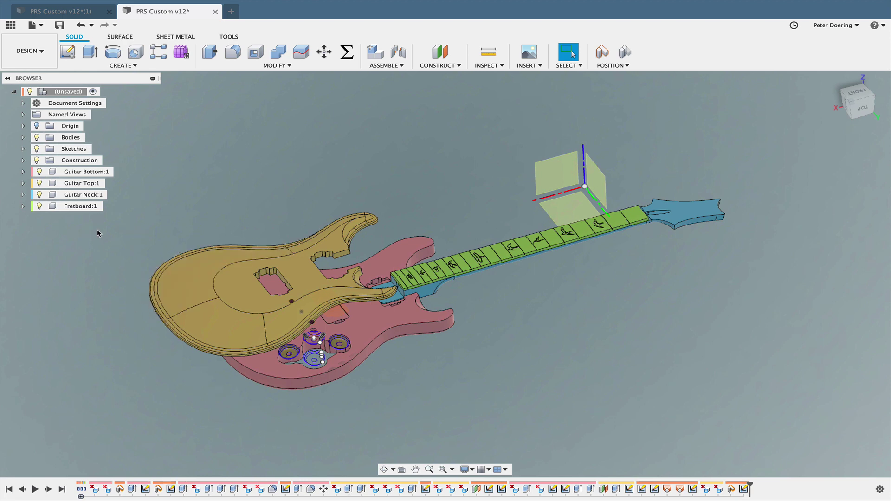
Step: Capture the moved position of the Guitar Top component and undo that capture
left_click(602, 51)
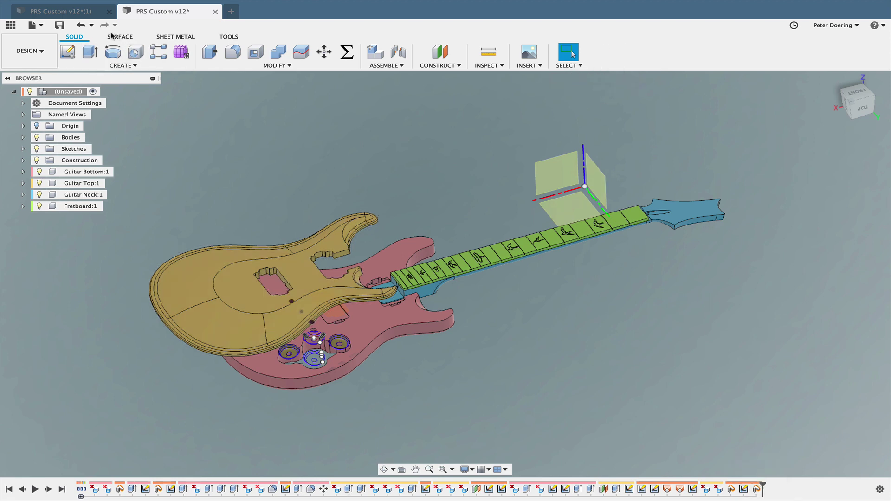
left_click(81, 25)
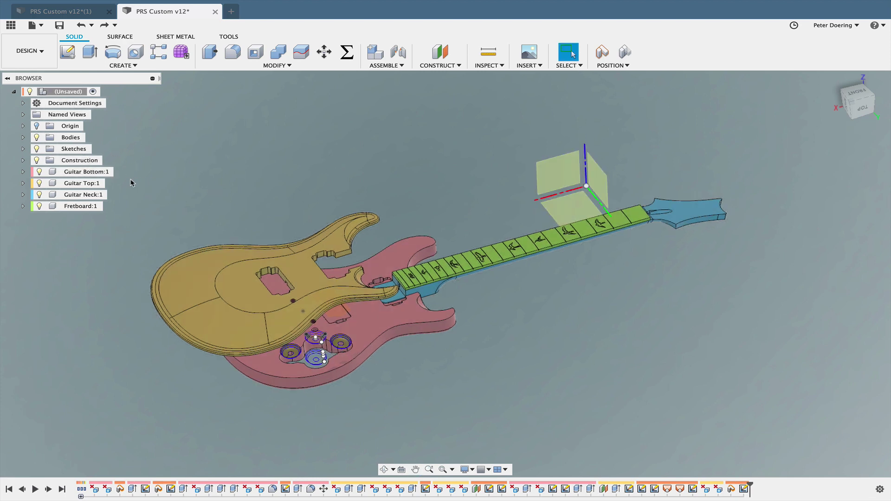
mouse_move(178, 227)
middle_mouse_down()
mouse_move(204, 229)
mouse_move(193, 217)
mouse_move(187, 237)
middle_mouse_up()
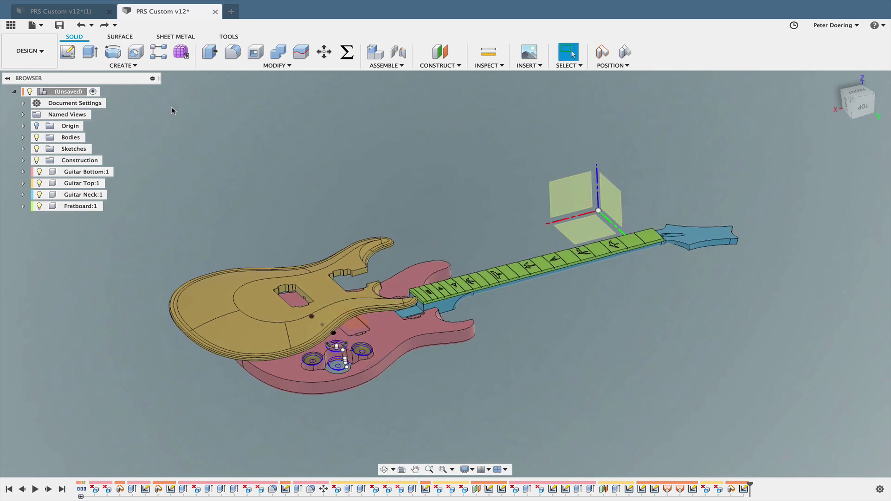
Step: Switch to the PRS Custom v12*(1) document and examine the guitar assembled from grounded components
left_click(70, 14)
middle_click_drag(347, 251, 350, 259)
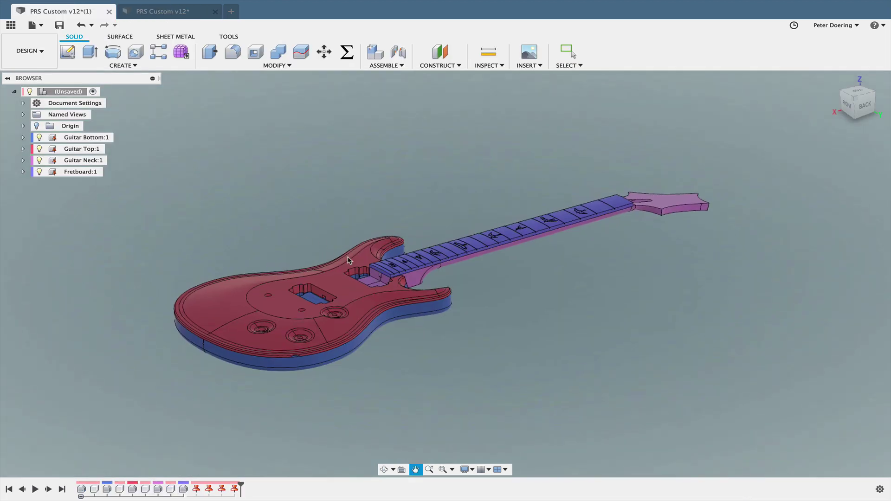
middle_click_drag(515, 329, 508, 345, "shift")
left_click_drag(515, 345, 460, 377)
middle_click_drag(460, 378, 453, 400, "shift")
middle_click_drag(453, 400, 445, 435)
middle_click_drag(220, 343, 239, 290)
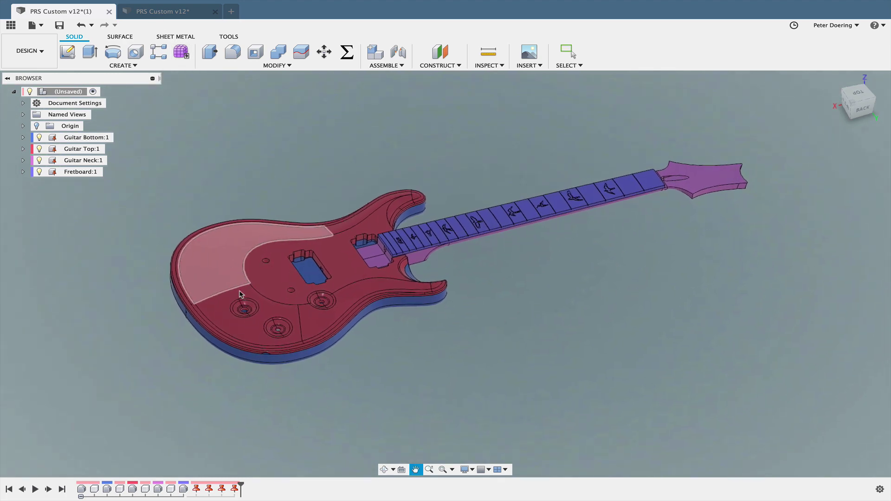
Step: Switch back to the PRS Custom v12* document and examine the Guitar Top displaced from the body
left_click(185, 16)
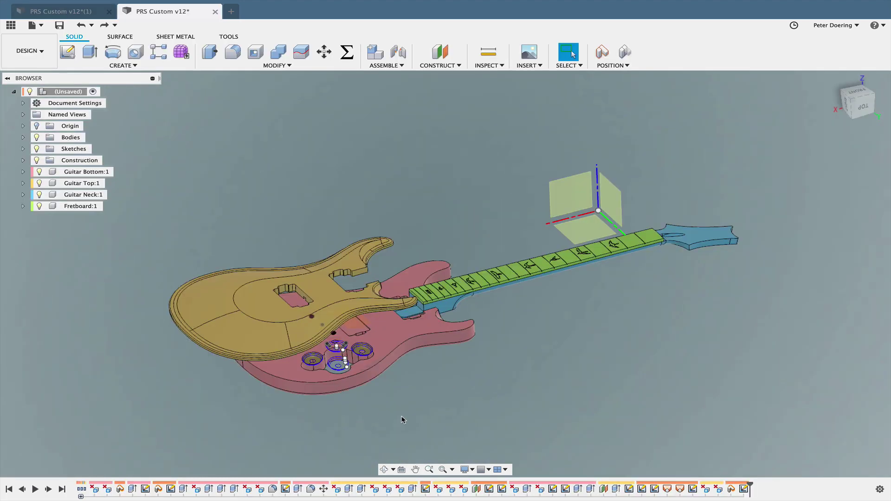
scroll(402, 420, "up", 3)
middle_click_drag(396, 418, 431, 435)
middle_click_drag(233, 397, 227, 408, "shift")
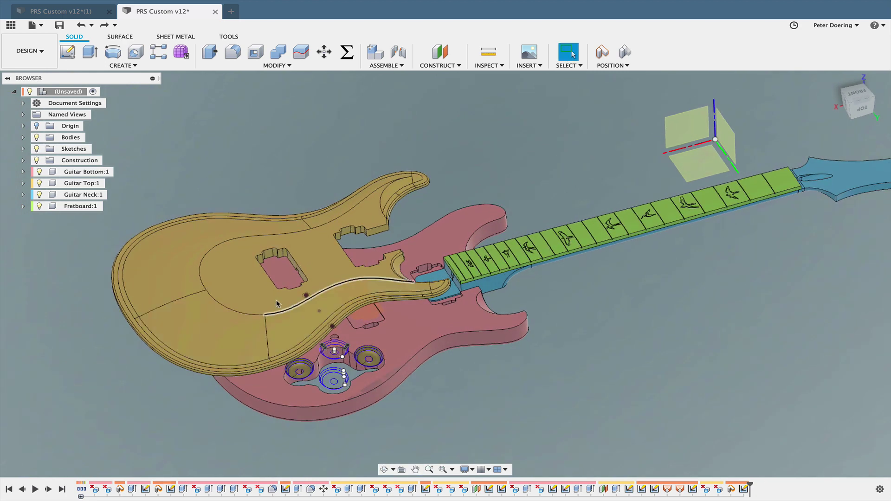
Step: Return to the PRS Custom v12*(1) document and inspect the back and front of the grounded guitar
left_click(75, 13)
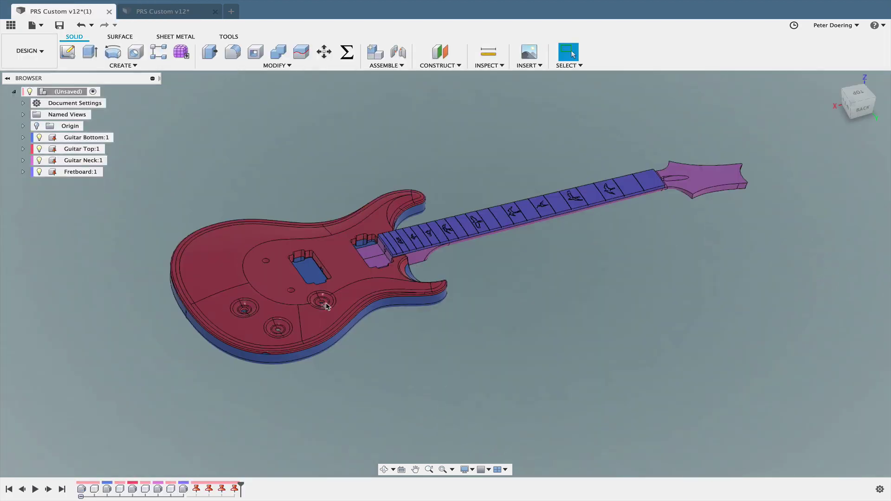
middle_click_drag(350, 365, 313, 225, "shift")
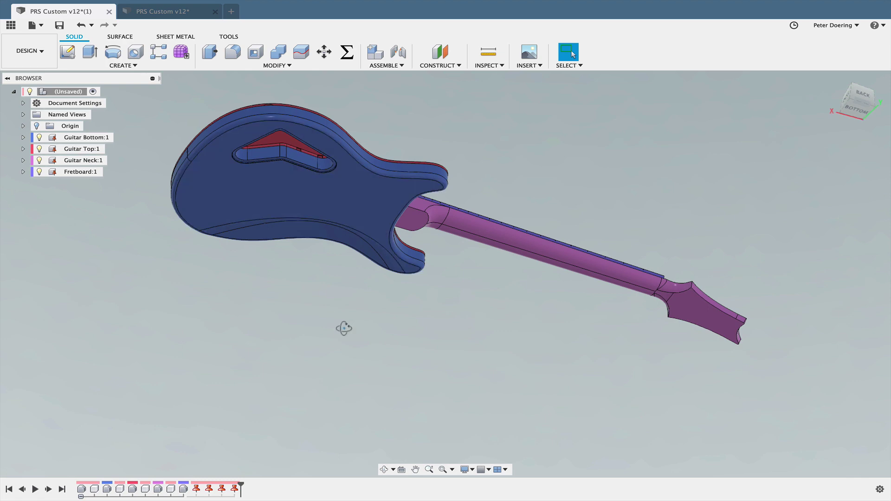
middle_click_drag(343, 328, 351, 410, "shift")
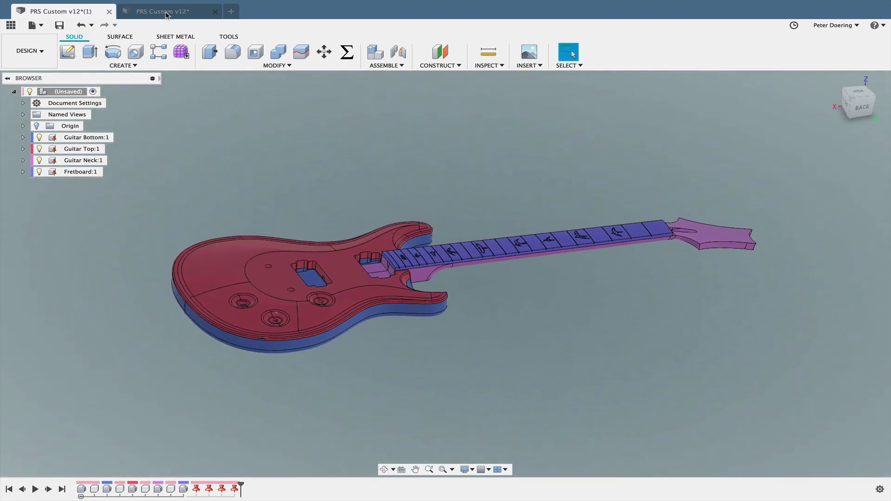
Step: Switch to the PRS Custom v12* document and undo the Guitar Top move and the last Guitar Bottom display change
left_click(162, 11)
middle_click_drag(81, 399, 100, 372)
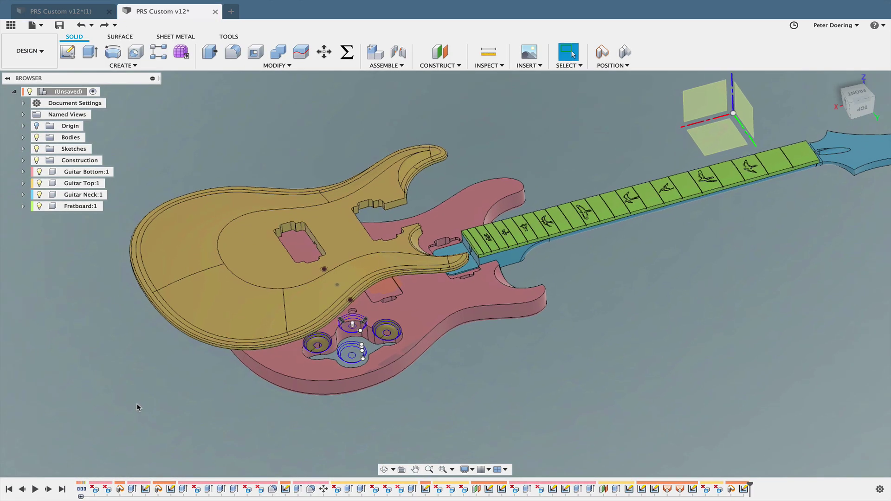
left_click(91, 26)
left_click(85, 27)
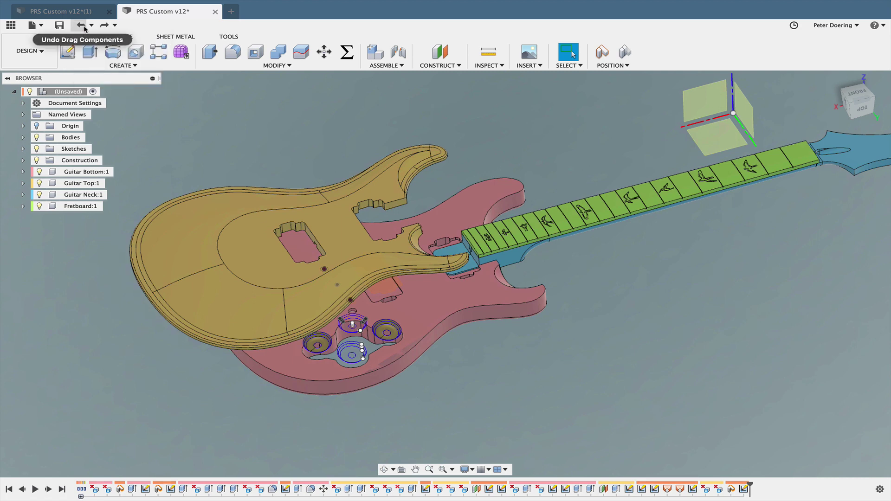
left_click(85, 27)
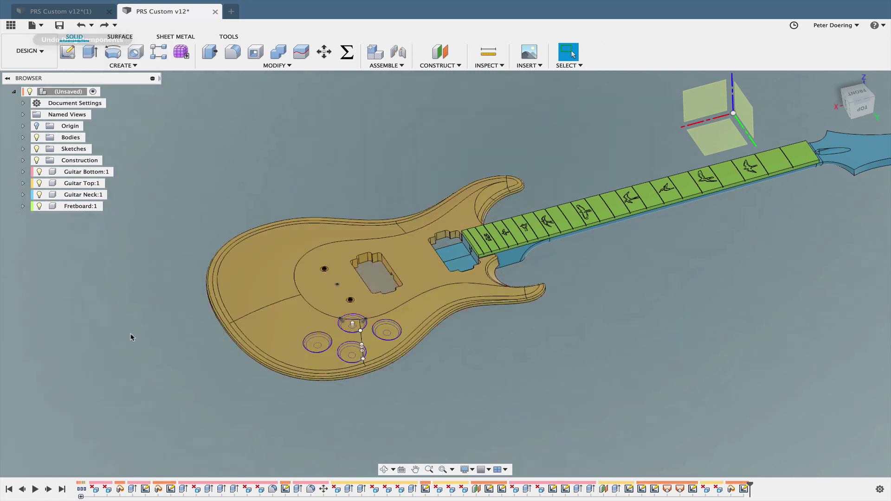
Step: Examine the reassembled guitar and the Guitar Bottom face deletions at the start of the timeline
middle_click_drag(154, 379, 126, 384)
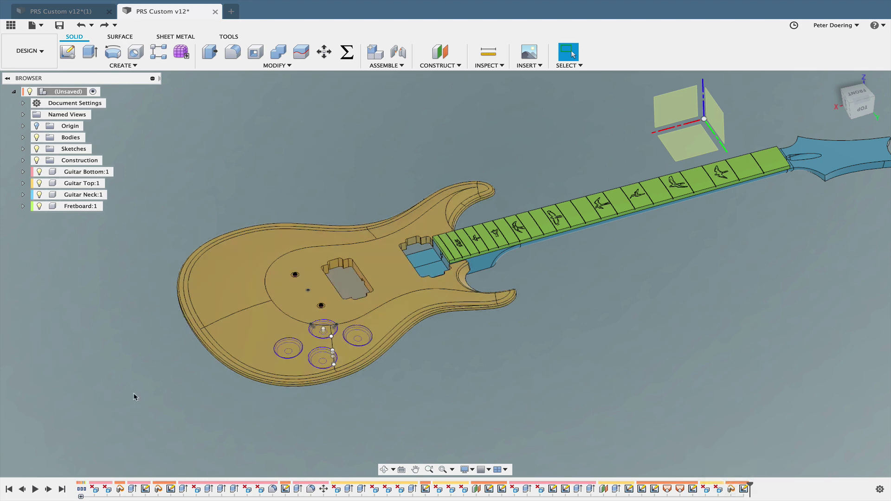
middle_click_drag(135, 397, 73, 412)
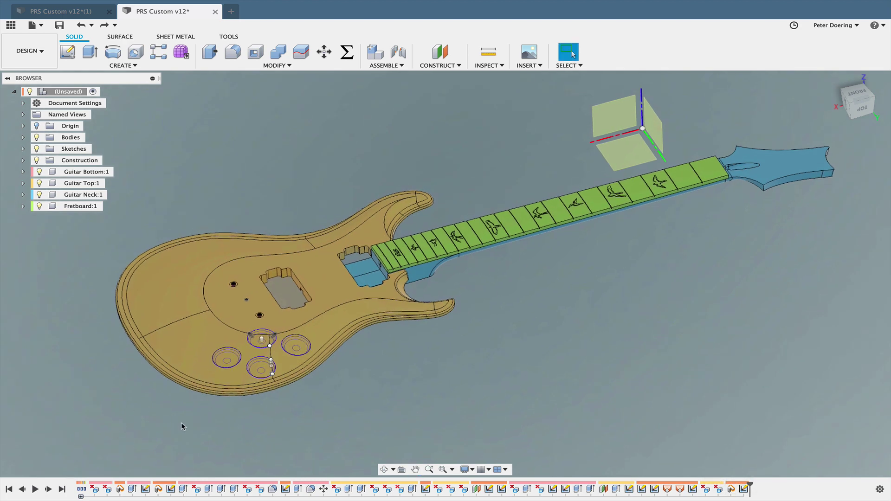
middle_click_drag(182, 424, 174, 421, "shift")
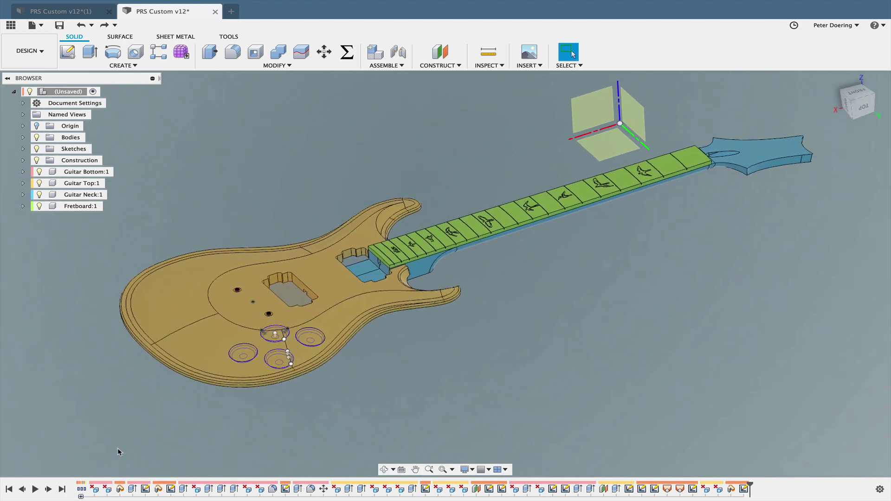
middle_click_drag(124, 441, 115, 440)
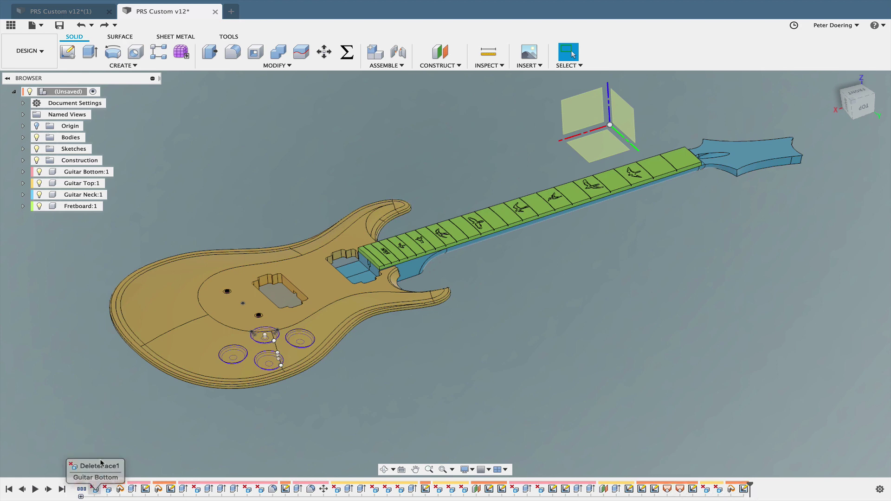
middle_click_drag(122, 446, 124, 444)
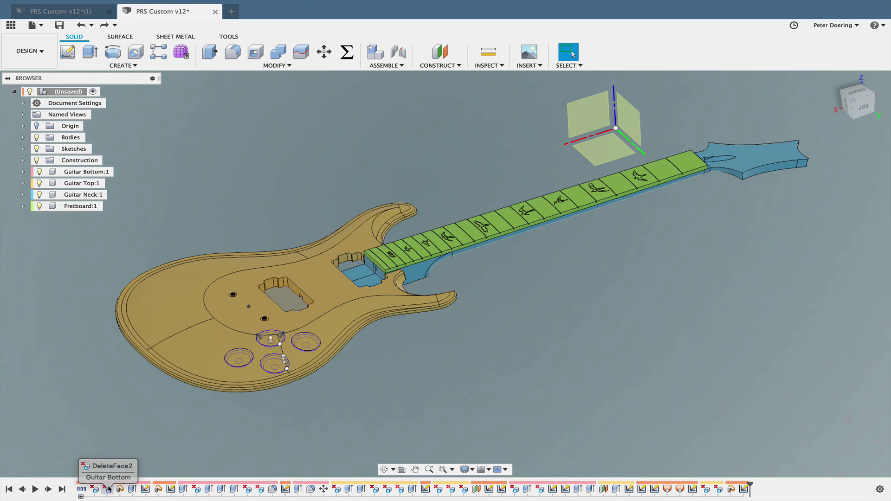
Step: Inspect the control knob recesses and the underside cavity of the Guitar Top up close
scroll(299, 402, "up", 3)
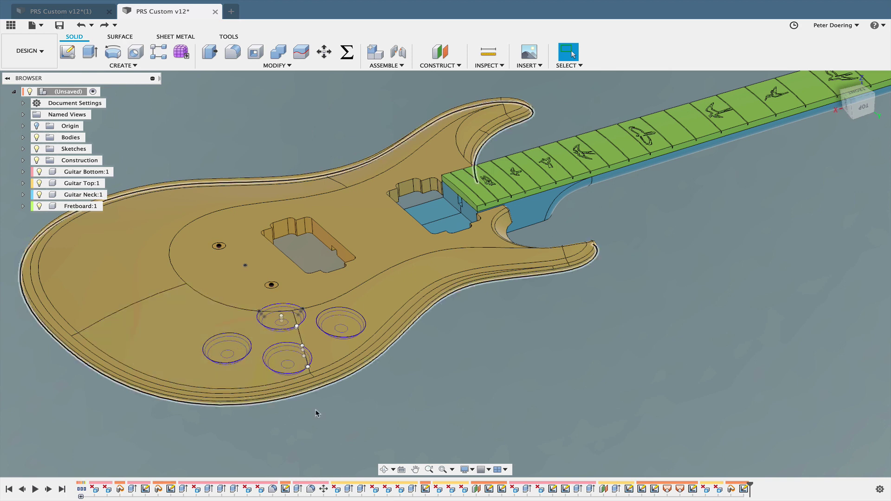
left_click_drag(312, 414, 320, 395)
key("Escape")
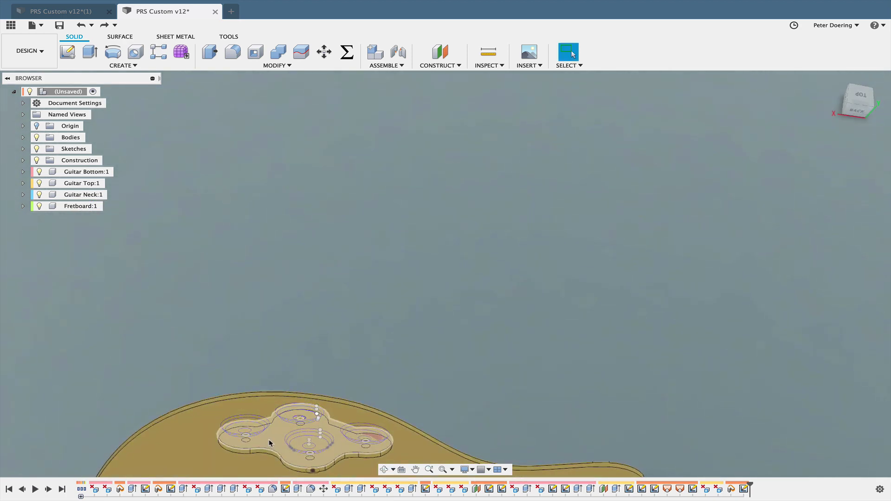
scroll(414, 372, "down", 1)
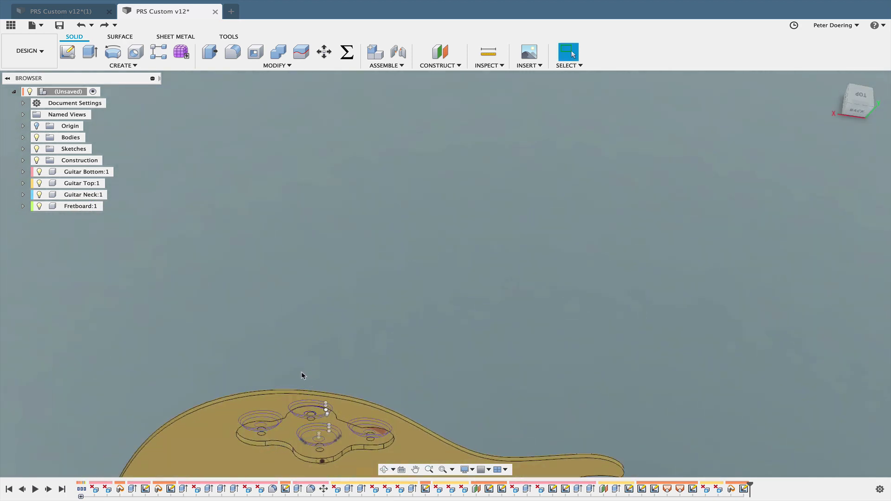
middle_click_drag(300, 345, 251, 444)
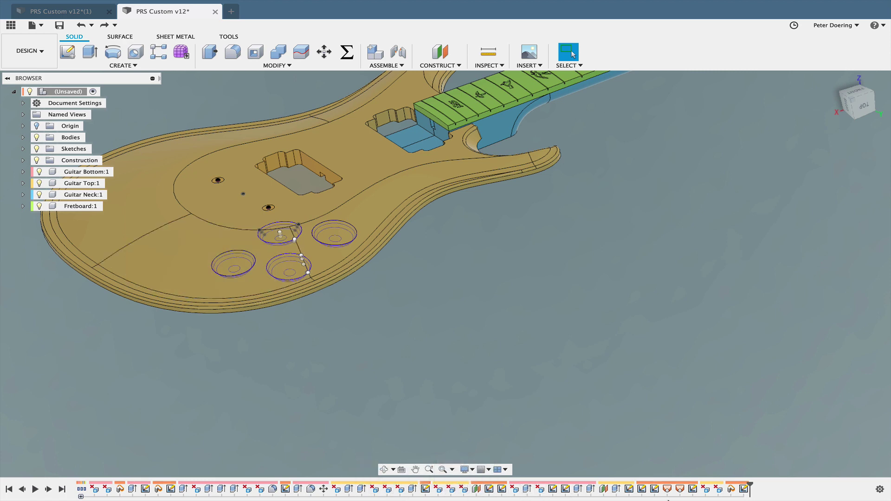
middle_click_drag(622, 403, 447, 428, "shift")
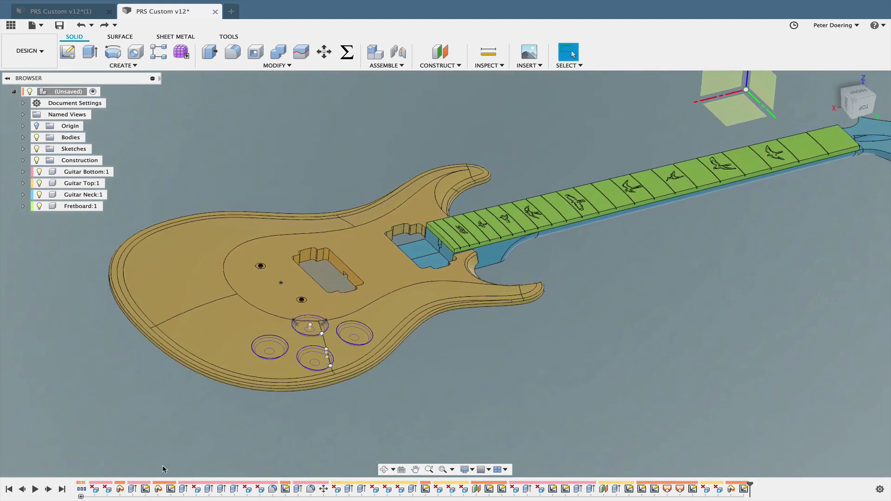
mouse_move(392, 416)
middle_mouse_down("shift")
mouse_move(434, 422)
mouse_move(430, 412)
mouse_move(407, 411)
middle_mouse_up("shift")
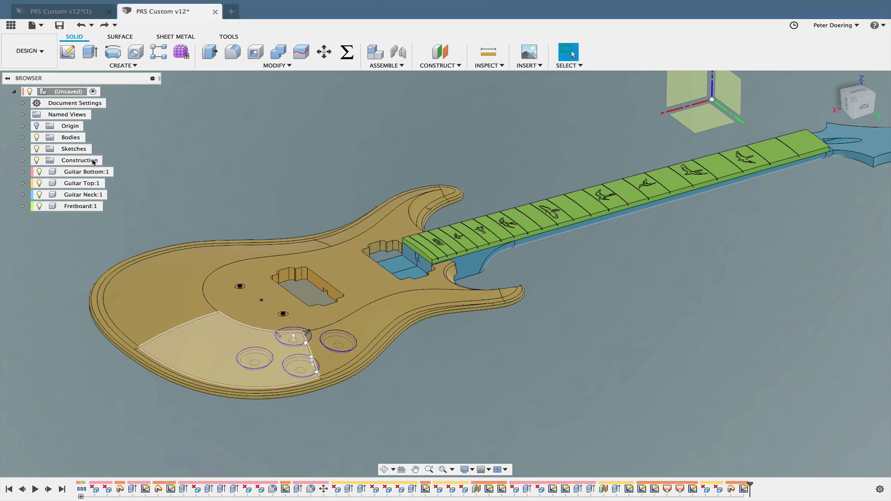
Step: Switch to the PRS Custom v12*(1) document and hide the Fretboard and Guitar Neck components
left_click(64, 12)
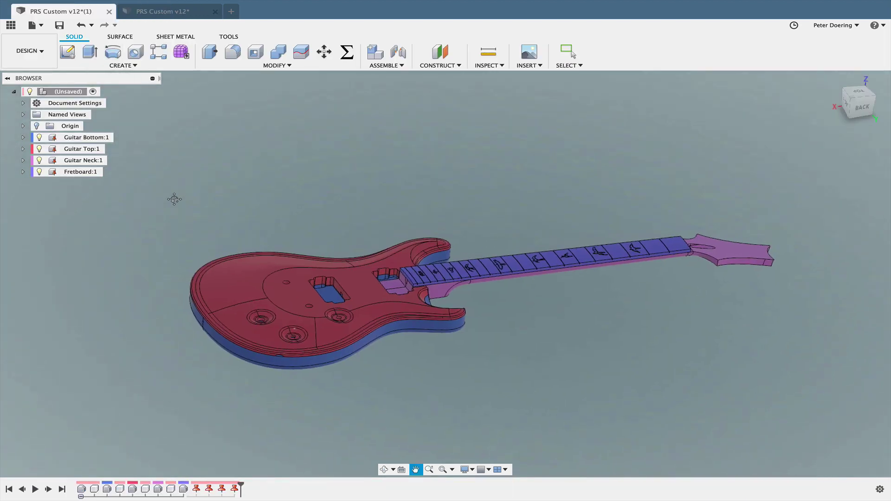
middle_click_drag(339, 390, 355, 398, "shift")
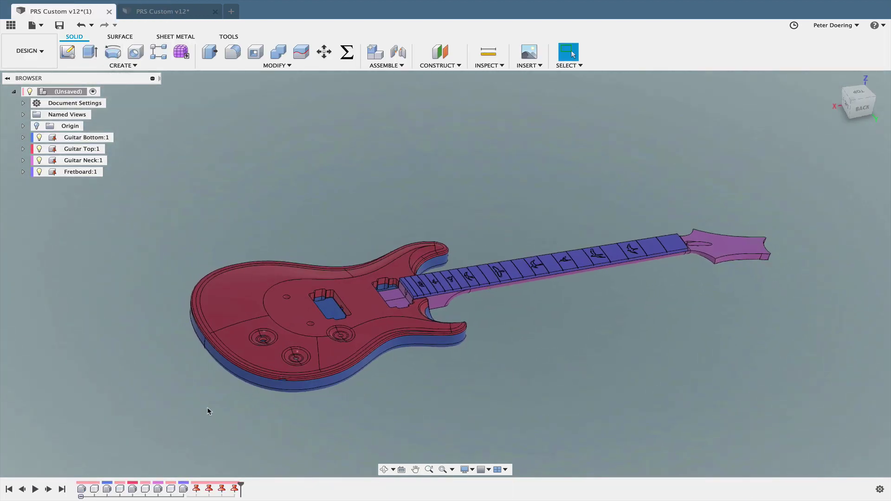
middle_click_drag(254, 420, 248, 423)
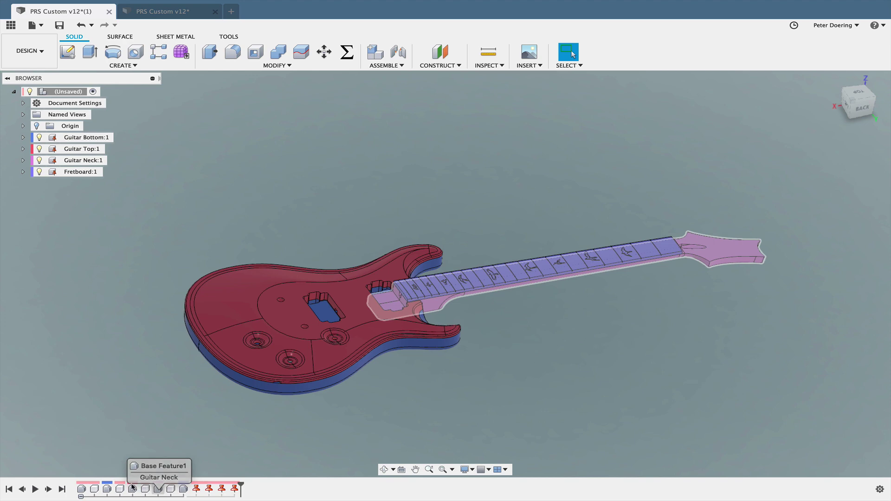
left_click(38, 173)
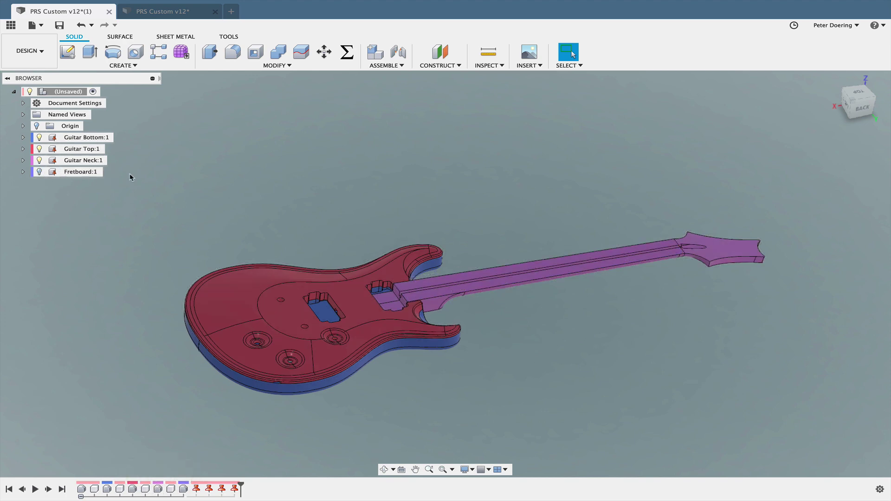
left_click(40, 161)
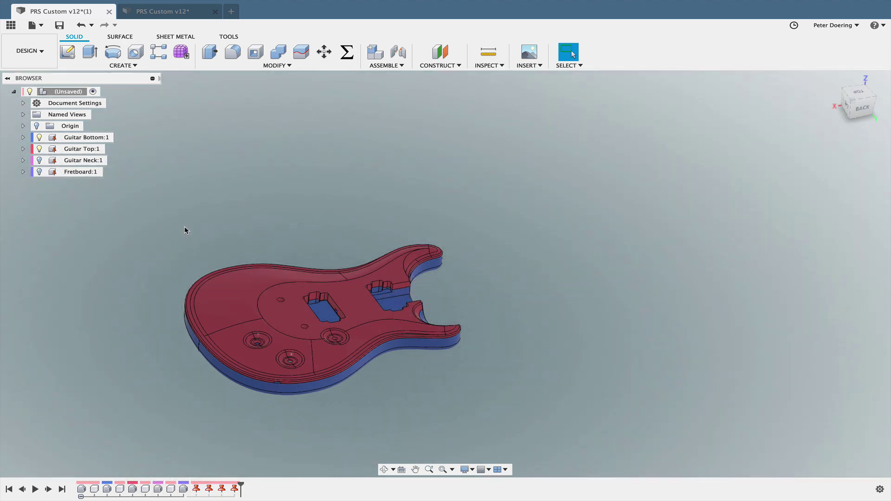
middle_click_drag(185, 231, 189, 241)
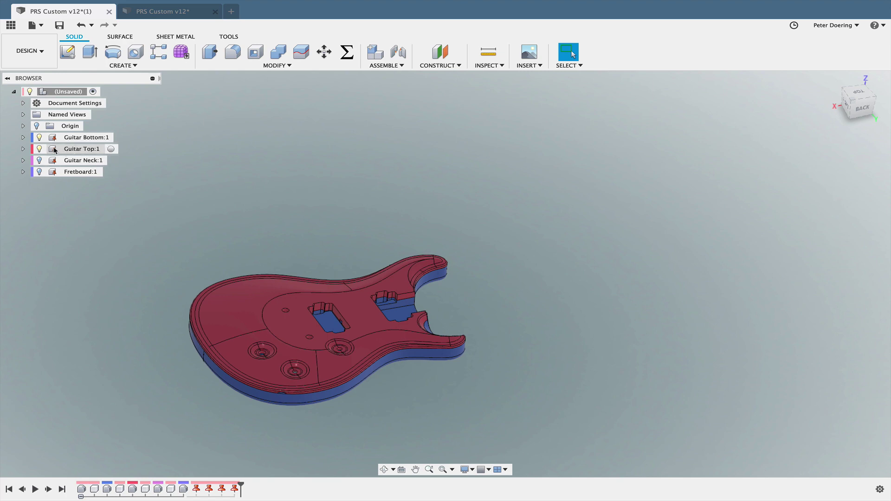
Step: Hide the Guitar Bottom component so that only the Guitar Top is displayed
left_click(39, 150)
left_click(39, 139)
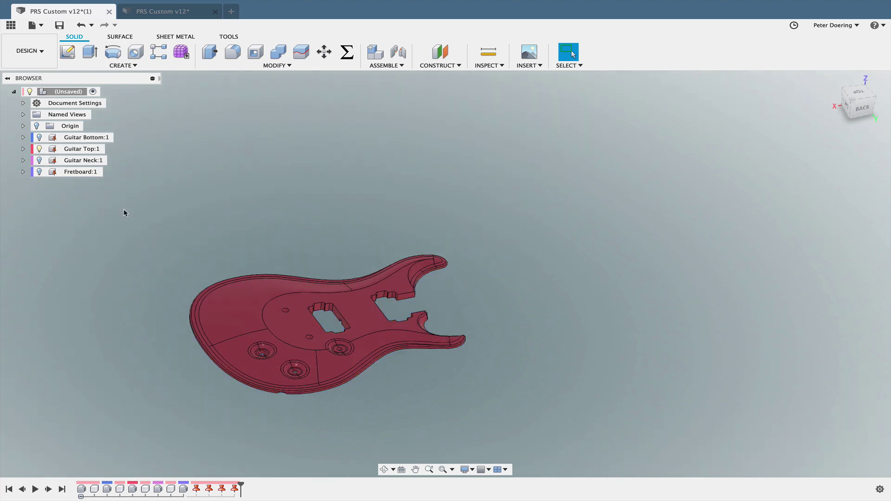
middle_click_drag(131, 223, 147, 228)
scroll(154, 335, "up", 2)
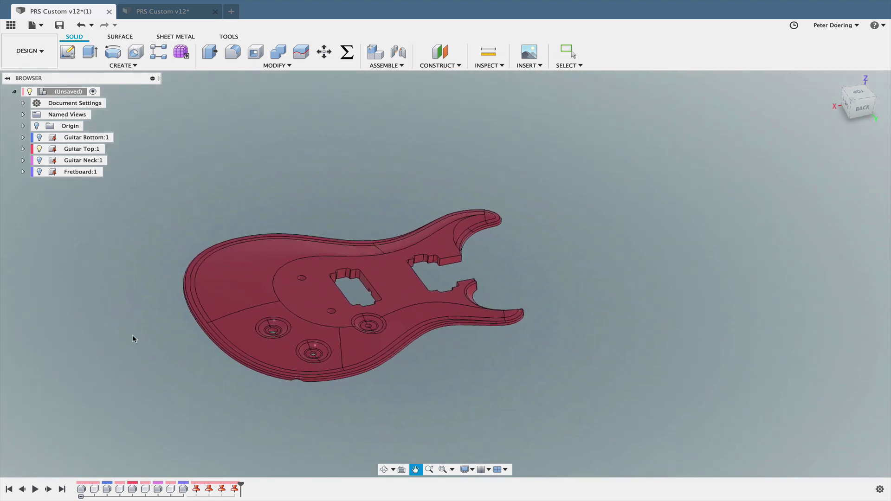
Step: Open the Guitar Top's base feature in the timeline for editing
left_click(309, 297)
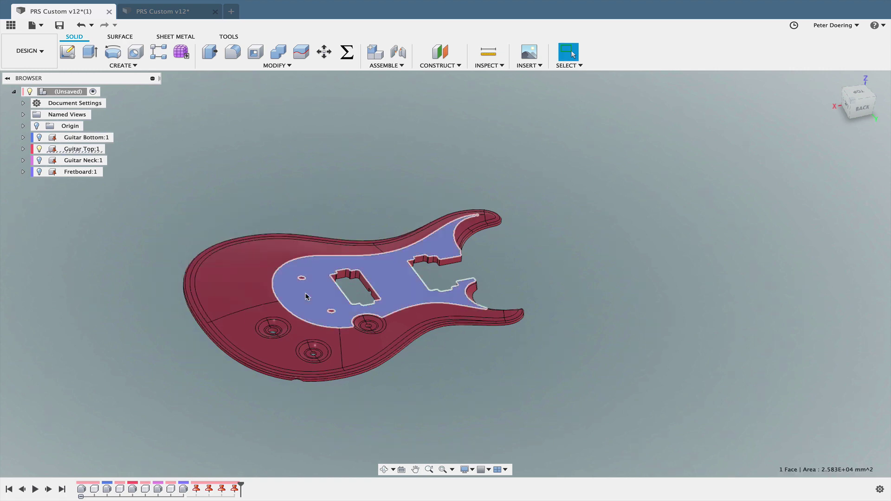
right_click(134, 491)
left_click(169, 406)
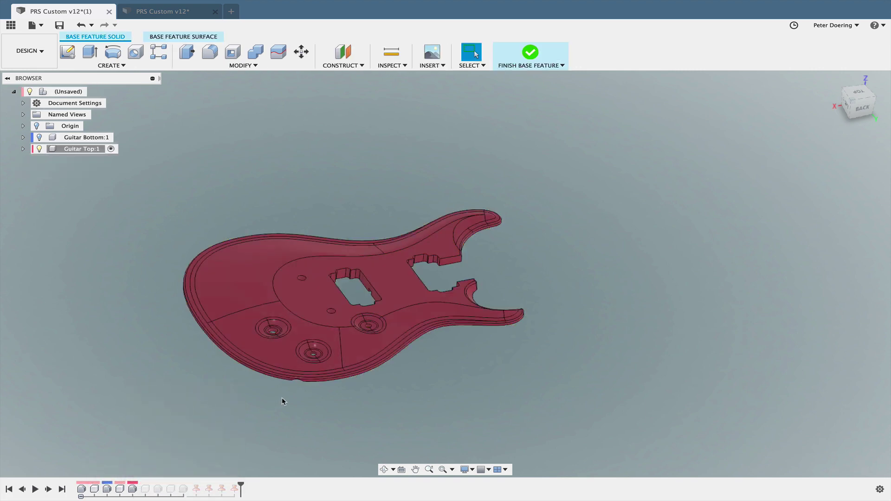
middle_click_drag(282, 400, 378, 396, "shift")
key("Escape")
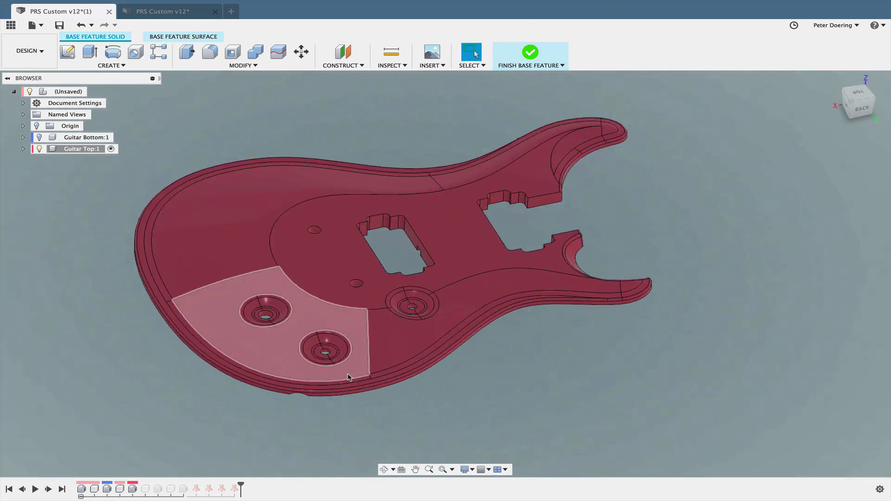
scroll(232, 357, "up", 3)
middle_click_drag(185, 354, 196, 391, "shift")
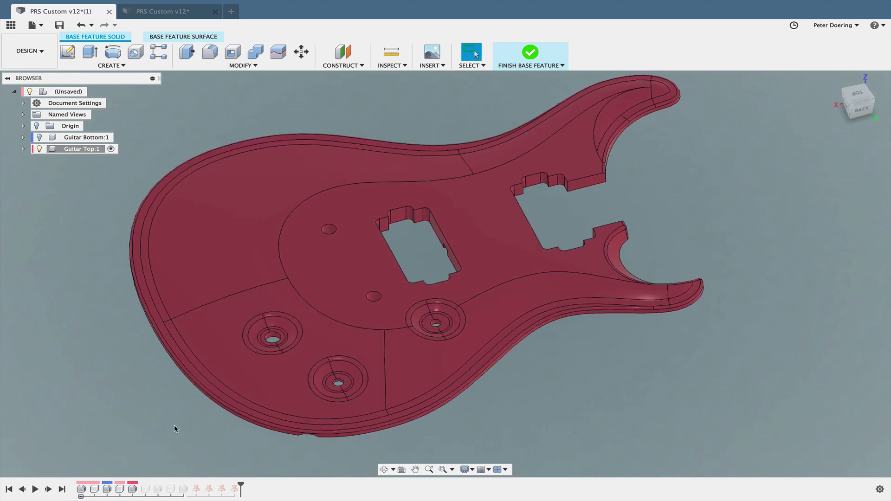
Step: Select the two tiny notch faces at the lower inside corner of the bridge pickup cavity for removal
middle_click_drag(176, 428, 136, 434)
middle_click_drag(296, 352, 358, 312)
scroll(258, 400, "up", 10)
scroll(378, 342, "up", 3)
scroll(392, 306, "up", 5)
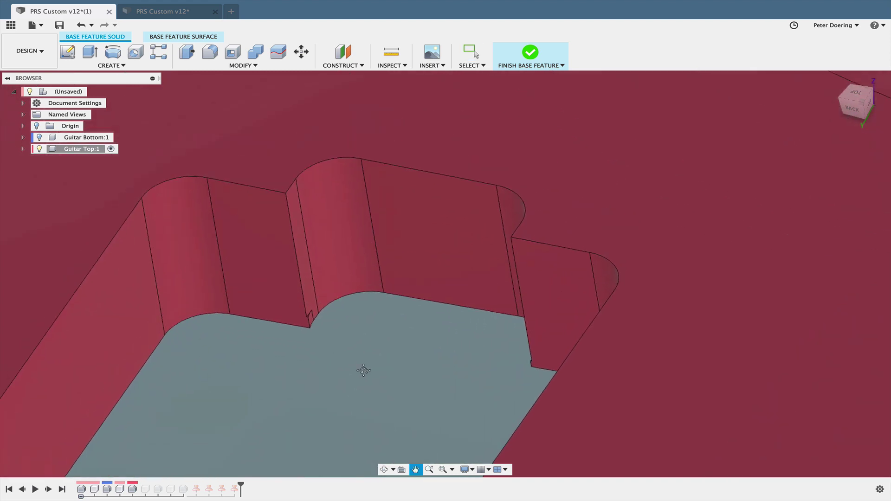
scroll(336, 337, "up", 3)
scroll(328, 334, "up", 3)
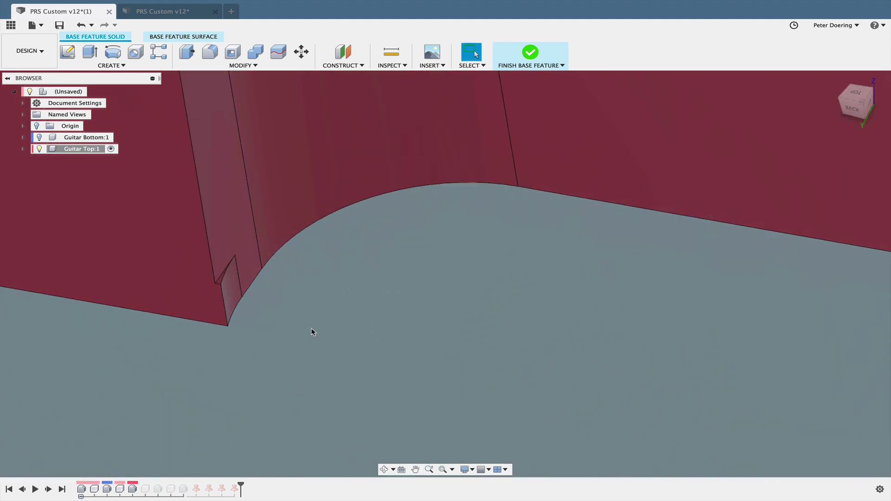
scroll(311, 331, "down", 2)
scroll(278, 316, "up", 4)
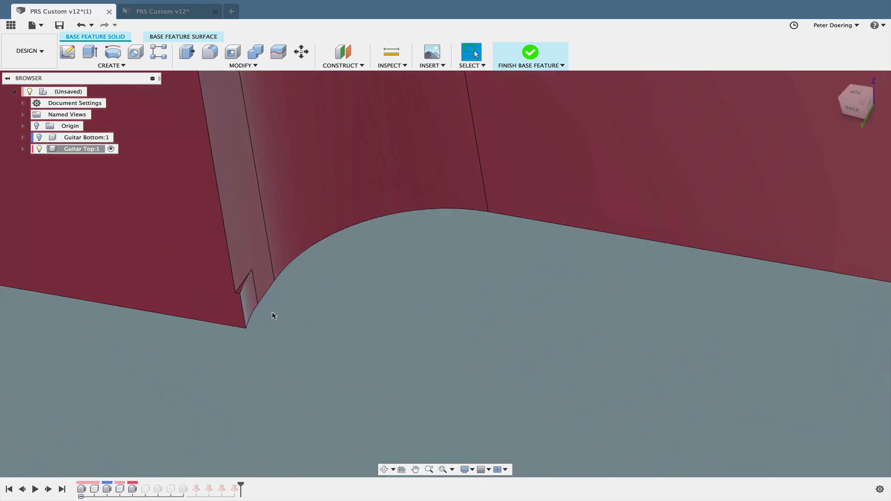
scroll(339, 355, "down", 3)
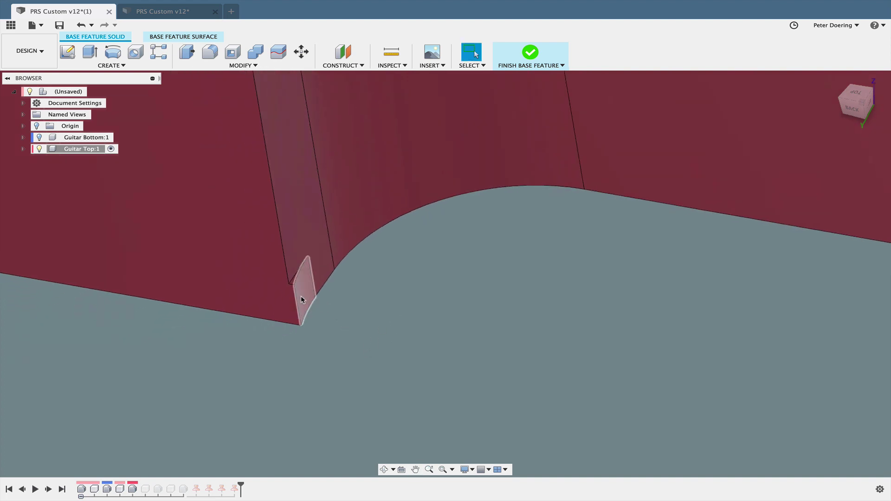
scroll(305, 280, "up", 4)
left_click(273, 289, "shift")
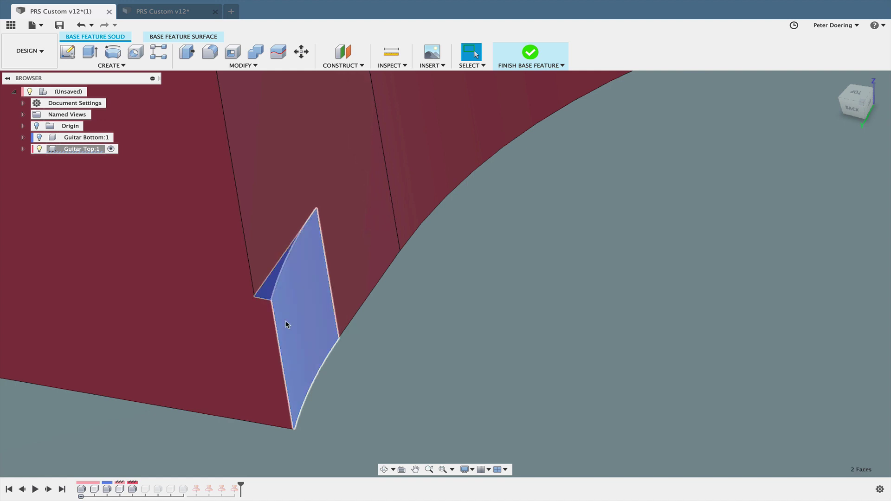
scroll(288, 342, "down", 4)
scroll(277, 354, "down", 8)
middle_click_drag(205, 413, 267, 267)
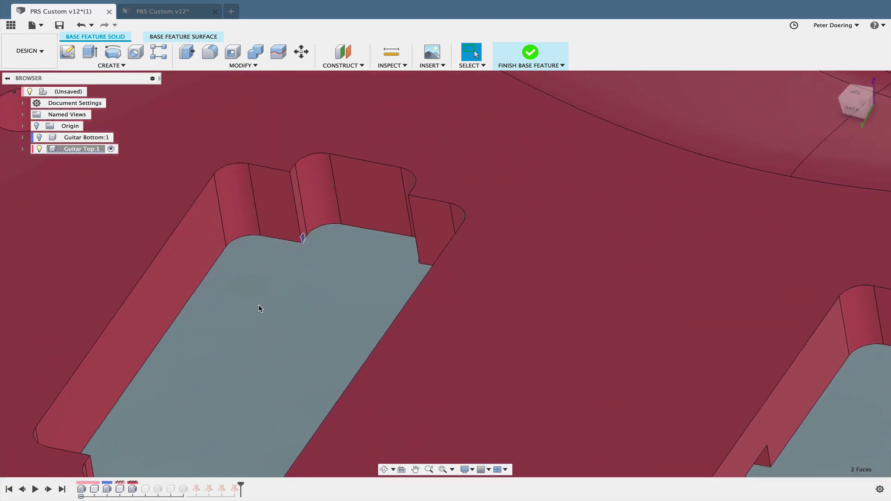
middle_click_drag(328, 252, 349, 245)
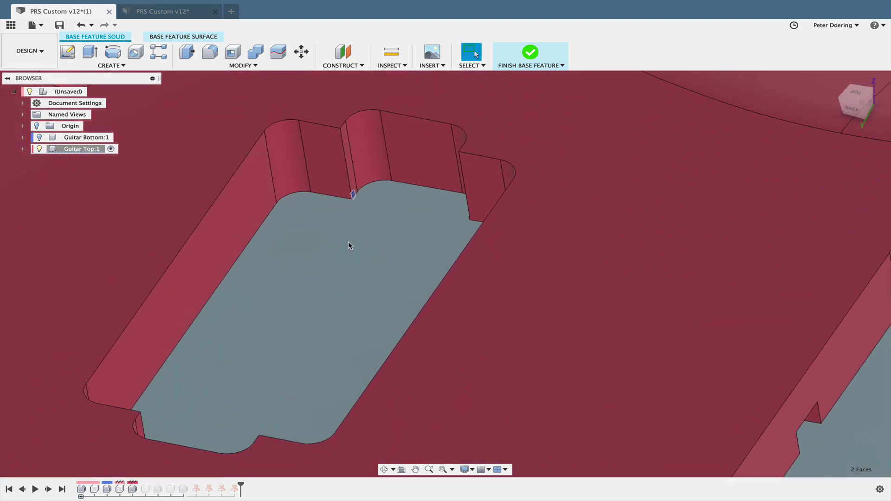
Step: Delete the faces of the wiring channel between the control cavity and the bridge pickup cavity on the underside
middle_click_drag(333, 281, 368, 275, "shift")
scroll(247, 290, "up", 5)
scroll(313, 333, "down", 10)
middle_click_drag(297, 367, 449, 221)
scroll(357, 302, "up", 5)
left_click(326, 257)
middle_click_drag(391, 300, 358, 260, "shift")
left_click(331, 273, "shift")
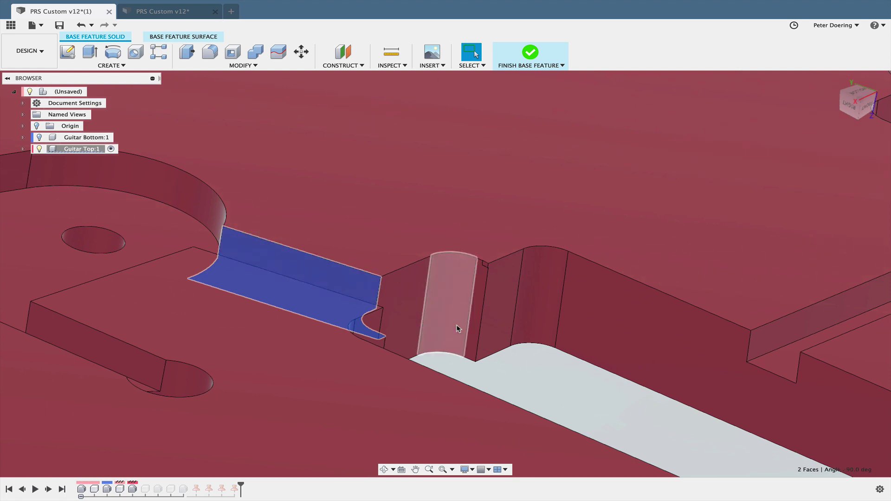
middle_click_drag(429, 344, 353, 288, "shift")
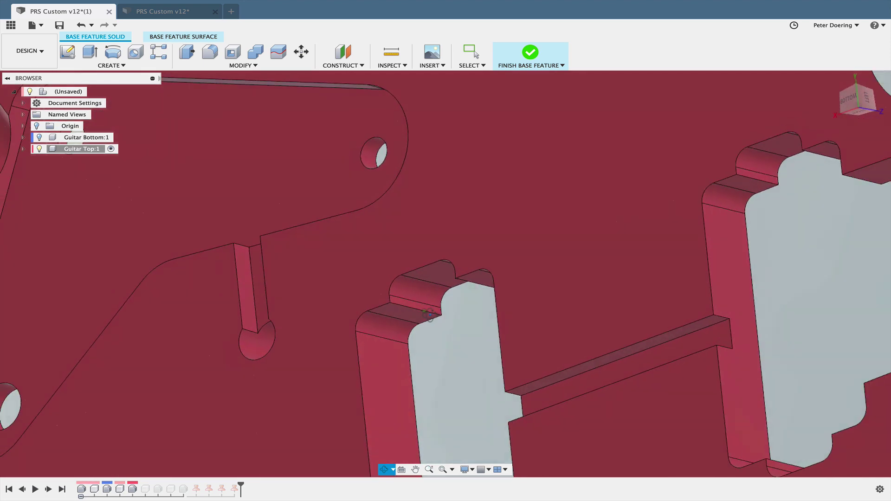
Step: Delete the faces of the short channel connecting the control cavity to the nearby bridge post hole
scroll(227, 275, "down", 2)
scroll(240, 283, "up", 7)
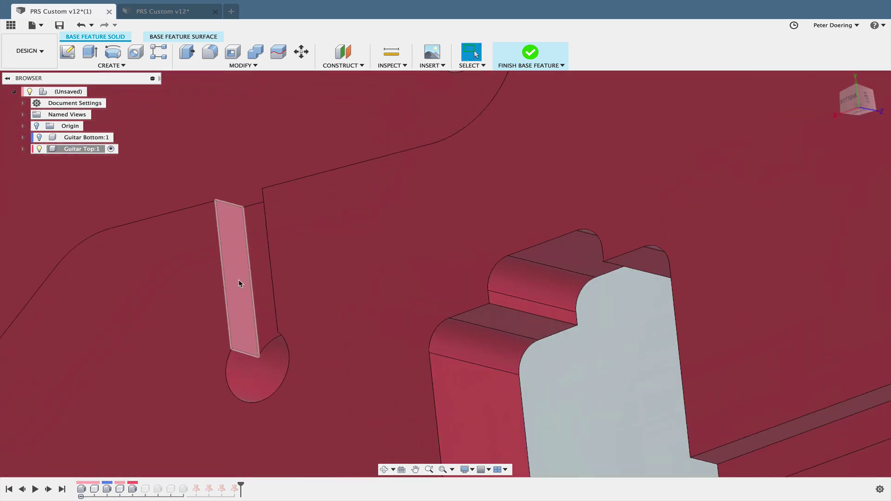
left_click(241, 281)
left_click(270, 280)
middle_click_drag(355, 300, 444, 316, "shift")
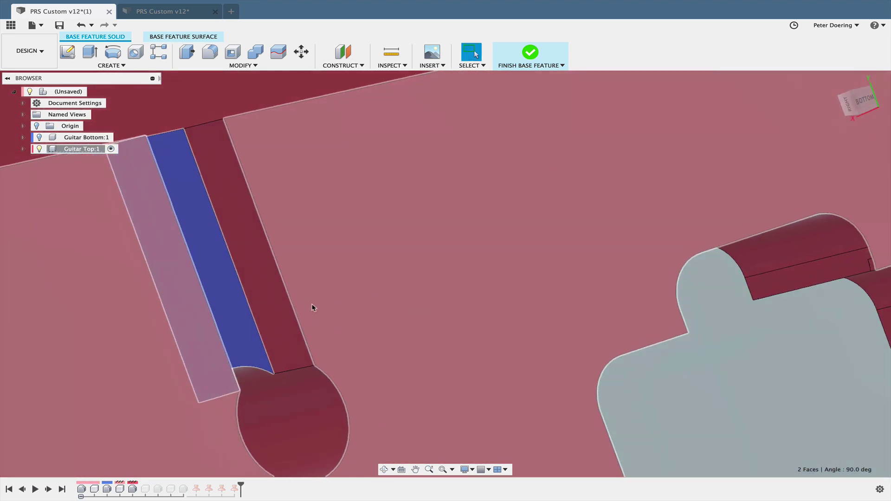
scroll(277, 310, "down", 7)
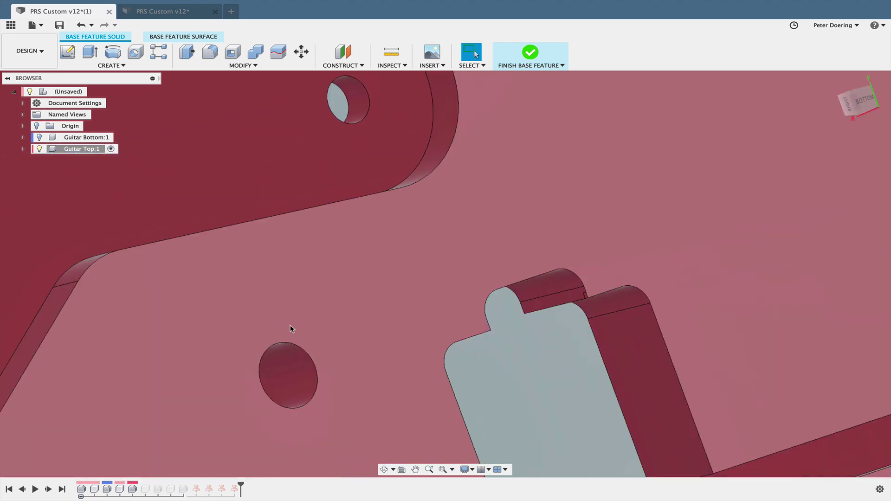
scroll(399, 394, "down", 5)
scroll(408, 339, "up", 3)
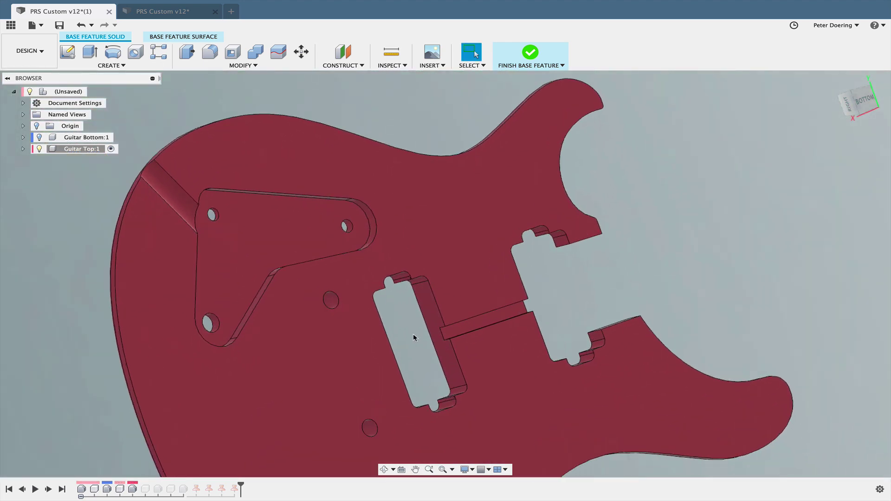
Step: Remove the jack channel between the body's outer edge and the control cavity on the underside
mouse_move(377, 311)
middle_mouse_down("shift")
mouse_move(445, 338)
mouse_move(382, 328)
mouse_move(386, 306)
mouse_move(371, 297)
middle_mouse_up("shift")
middle_click_drag(418, 315, 409, 331)
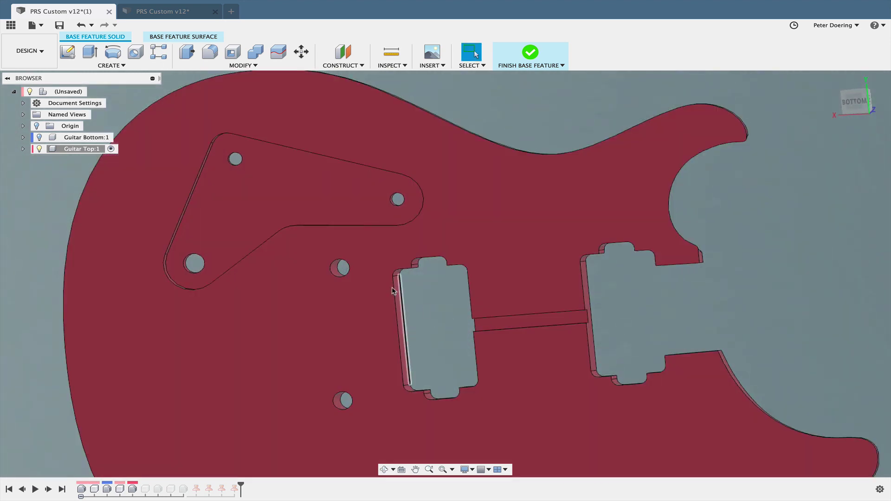
scroll(358, 279, "up", 6)
scroll(287, 266, "down", 8)
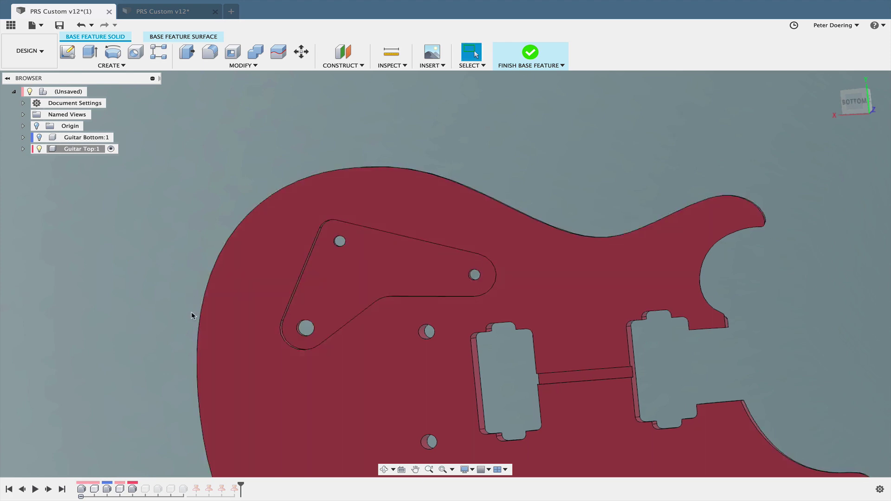
Step: Select the floor and all side wall faces of the underside control cavity and delete them
middle_click_drag(193, 314, 229, 224, "shift")
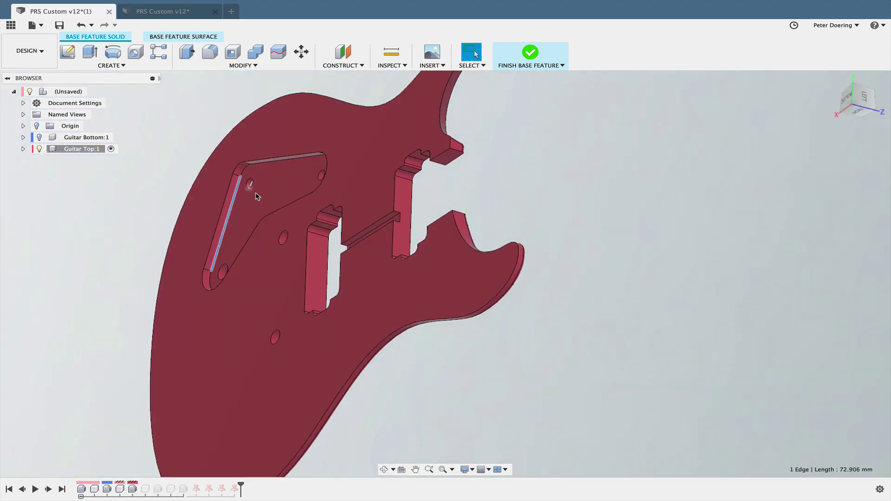
scroll(237, 188, "up", 6)
left_click(252, 131, "shift")
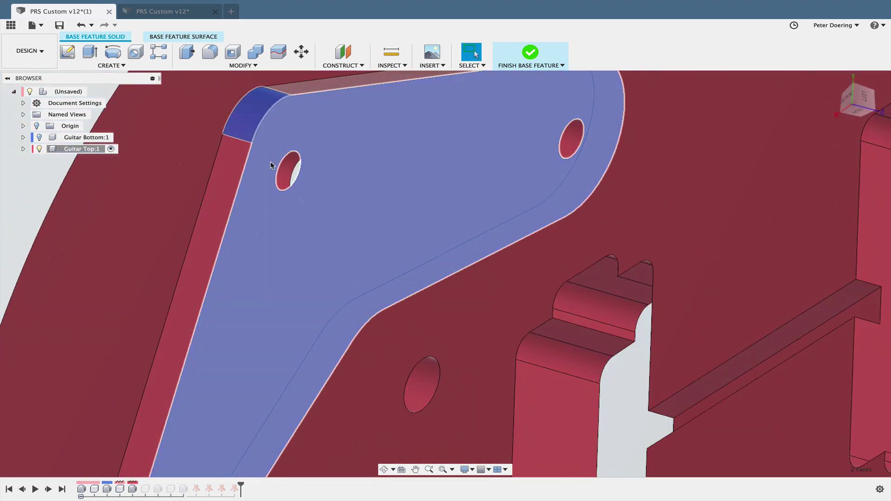
left_click(212, 195, "shift")
middle_click_drag(282, 116, 275, 153)
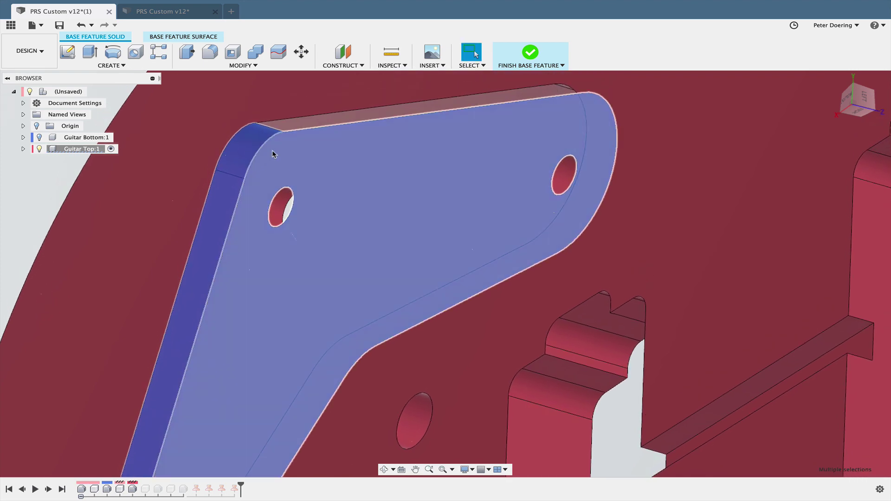
scroll(273, 175, "down", 10)
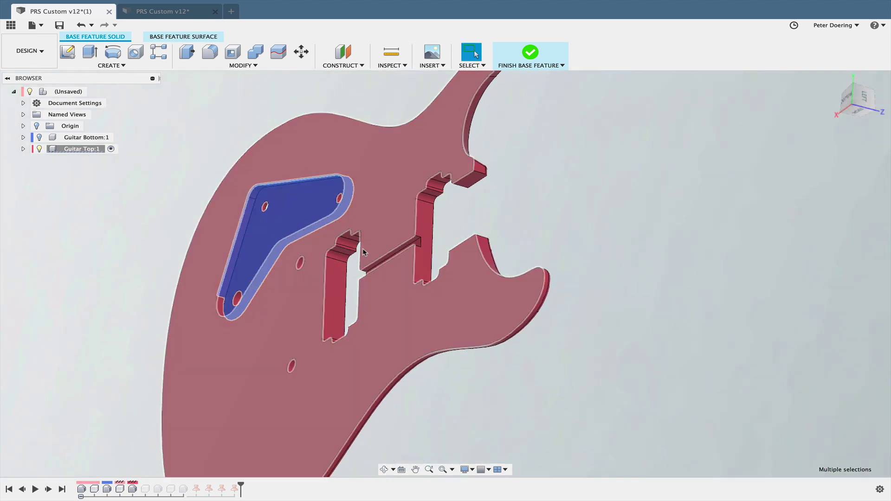
middle_click_drag(604, 346, 698, 360, "shift")
middle_click_drag(511, 280, 726, 333)
middle_click_drag(357, 201, 365, 151, "shift")
scroll(358, 205, "up", 8)
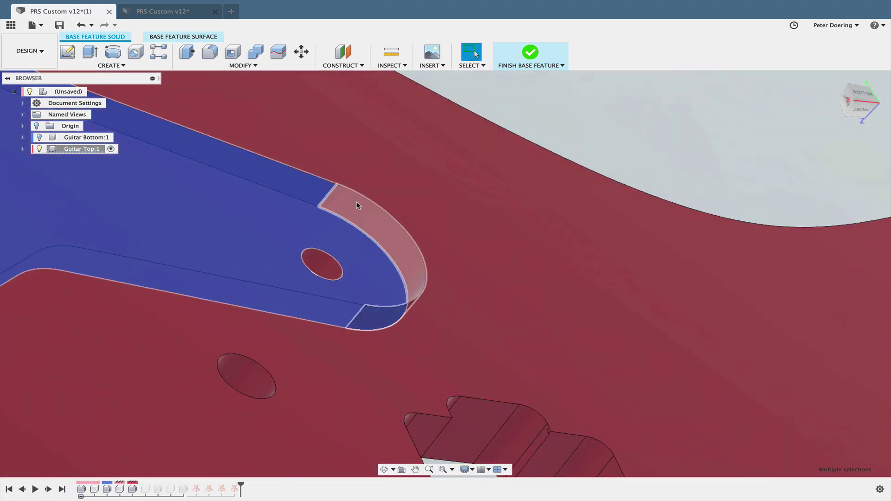
scroll(385, 200, "down", 9)
middle_click_drag(401, 199, 345, 289, "shift")
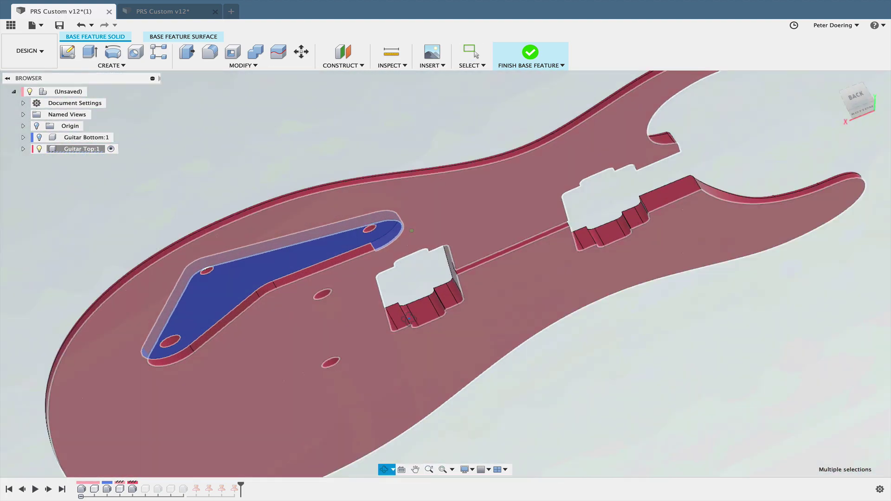
scroll(337, 284, "up", 5)
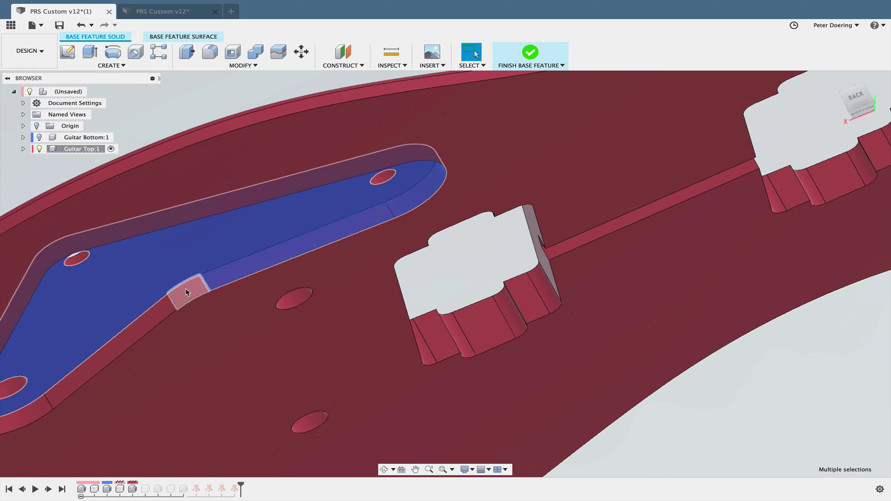
left_click(186, 292)
middle_click_drag(200, 301, 426, 246)
middle_click_drag(372, 280, 329, 321, "shift")
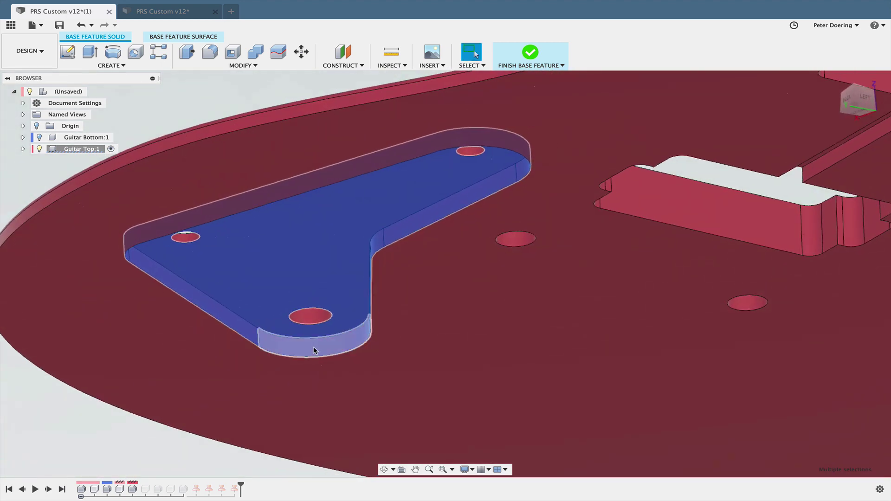
key("Delete")
Step: Select all faces of the knob recess nearest the body's tail end on the top side, including its thin sliver faces, and delete them
scroll(235, 281, "down", 5)
middle_click_drag(359, 295, 402, 346, "shift")
scroll(237, 312, "up", 4)
scroll(237, 315, "up", 3)
middle_click_drag(237, 314, 292, 408, "shift")
scroll(210, 279, "down", 4)
middle_click_drag(211, 279, 236, 299)
scroll(234, 300, "up", 5)
scroll(230, 280, "up", 2)
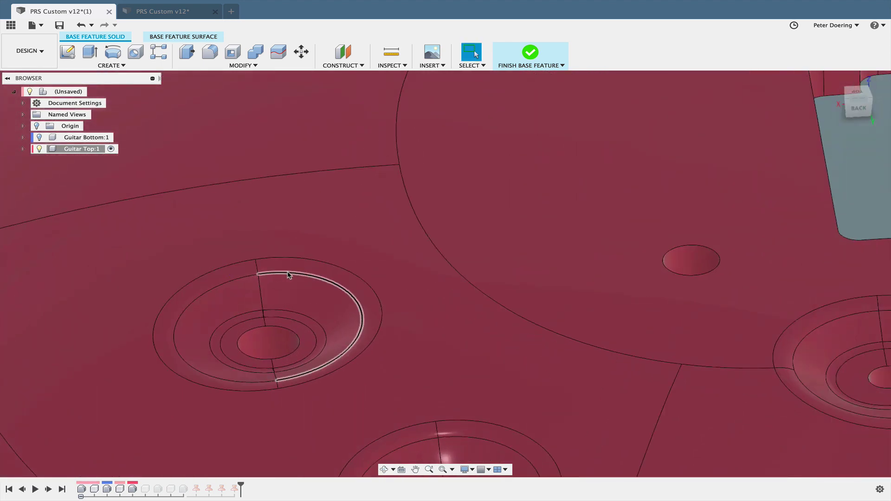
scroll(249, 292, "up", 2)
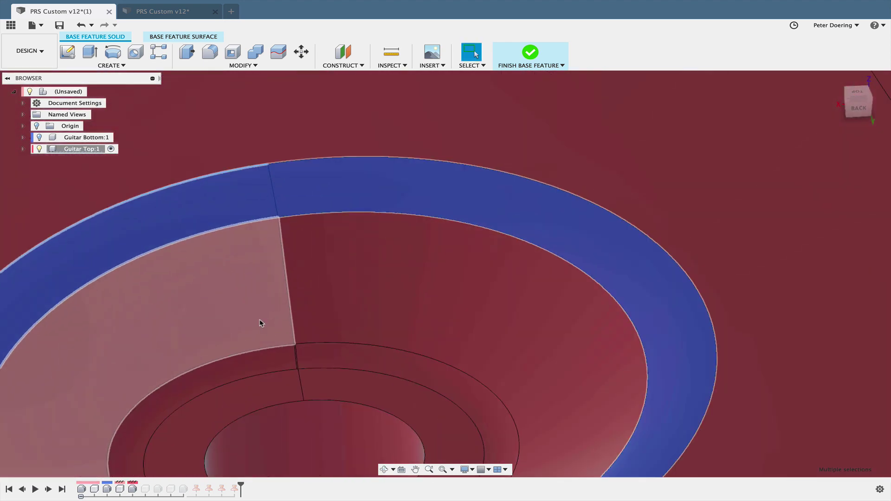
scroll(254, 298, "up", 2)
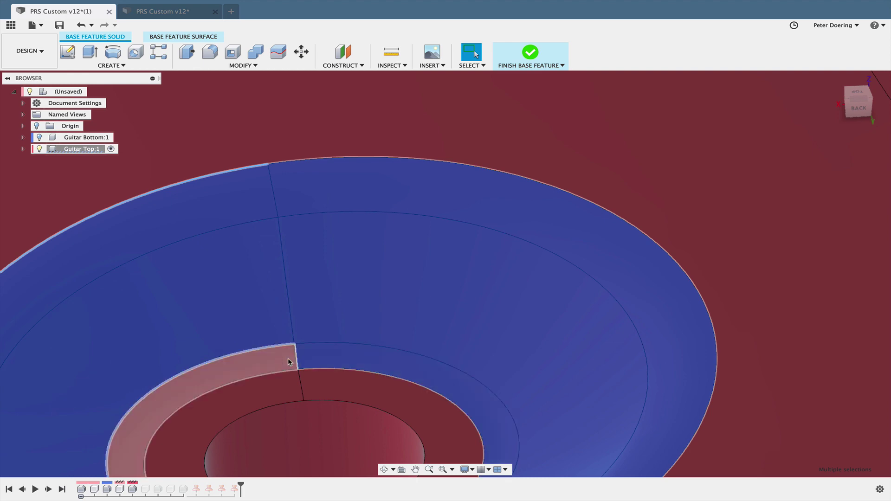
scroll(326, 327, "down", 4)
scroll(326, 327, "up", 5)
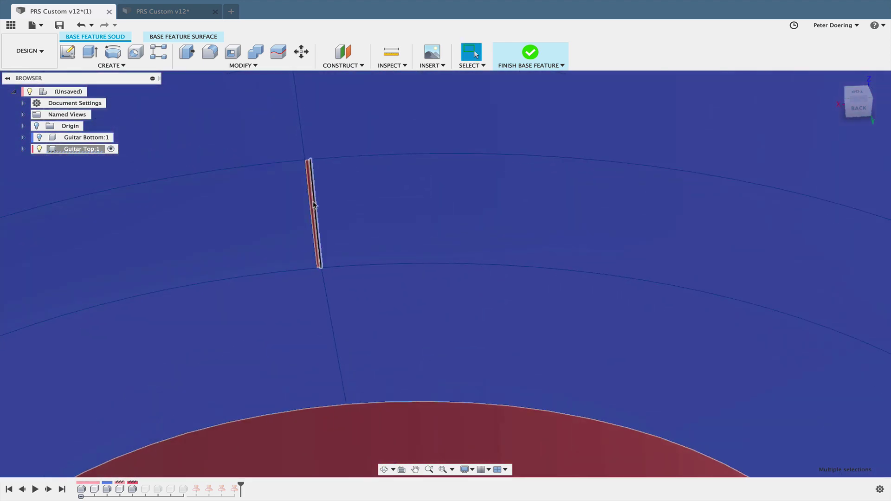
scroll(312, 216, "down", 8)
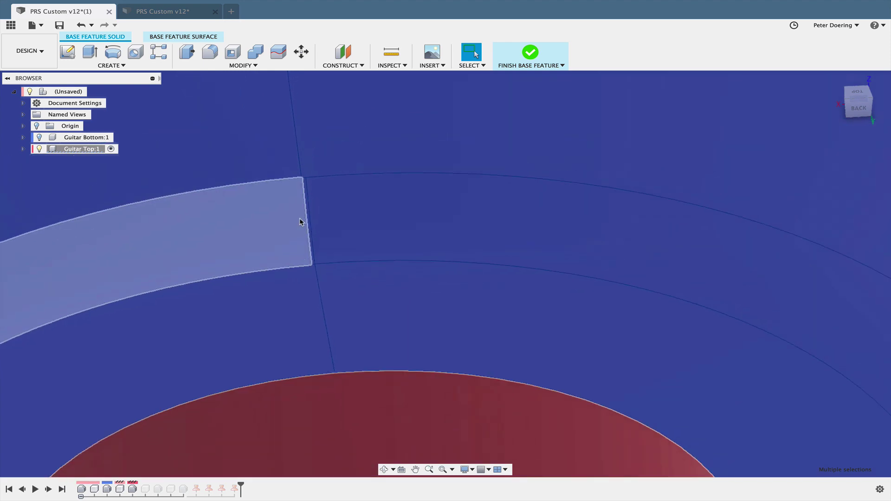
middle_click_drag(309, 297, 311, 352, "shift")
scroll(282, 302, "up", 10)
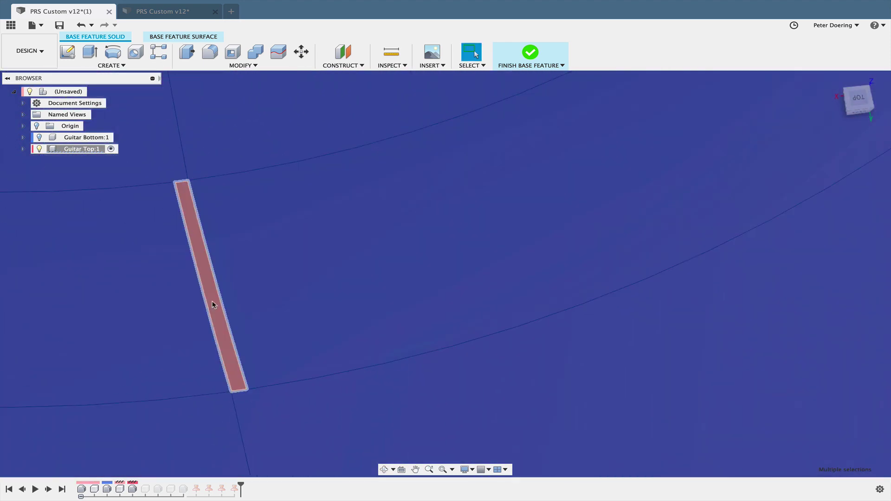
scroll(297, 257, "down", 6)
scroll(300, 256, "down", 5)
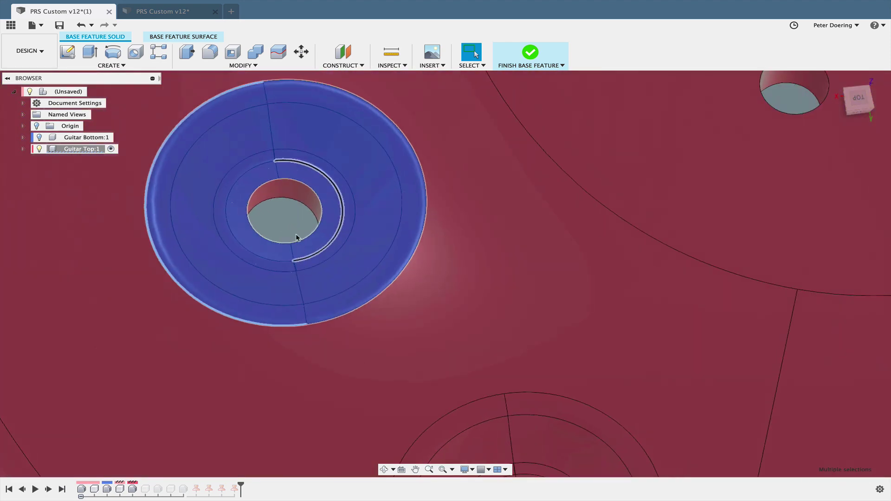
scroll(294, 190, "down", 8)
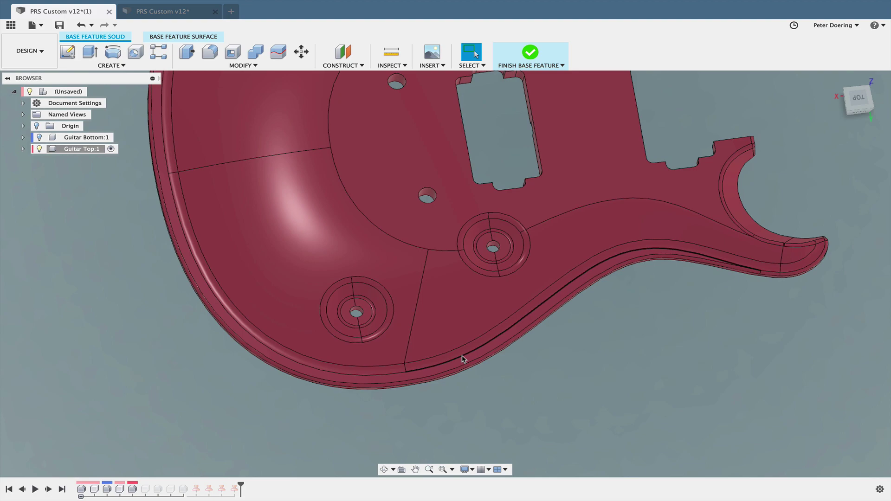
Step: Select and delete all ring, floor, shaft hole and sliver faces of the knob recess nearest the body's lower outer edge
middle_click_drag(463, 359, 469, 321, "shift")
scroll(375, 340, "up", 5)
scroll(374, 340, "up", 5)
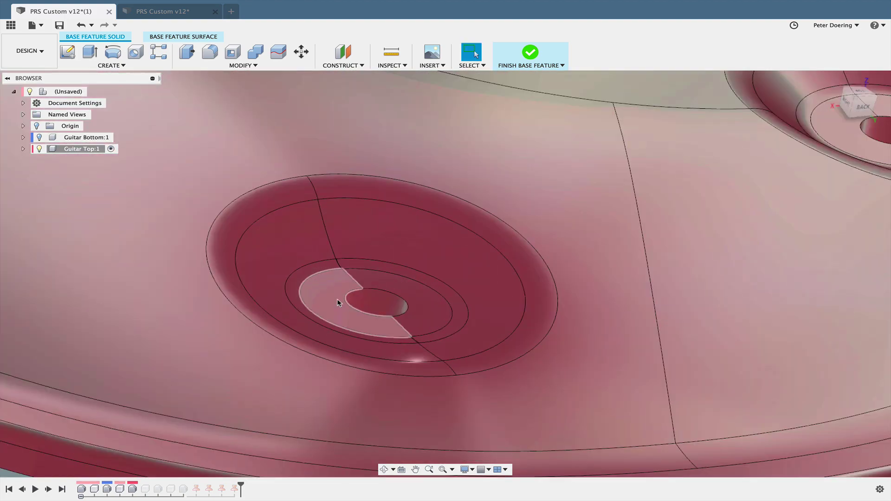
left_click(234, 218)
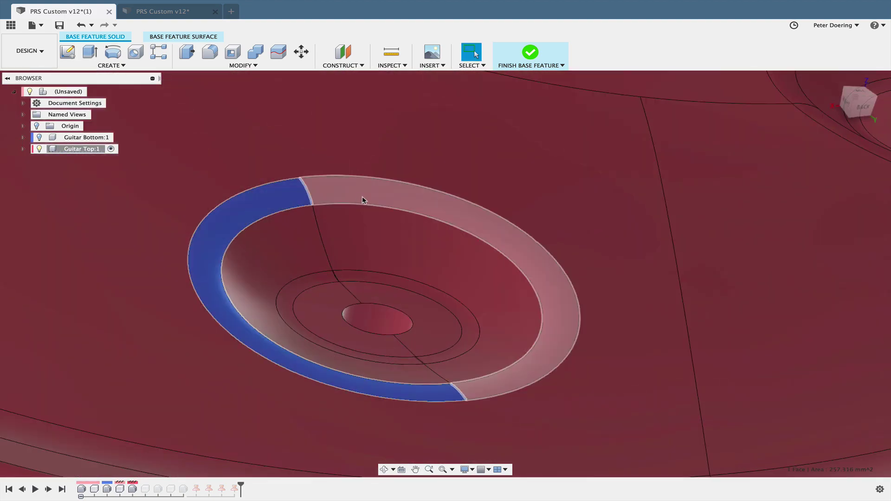
left_click(363, 201)
left_click(348, 228)
left_click(292, 251)
scroll(316, 279, "up", 3)
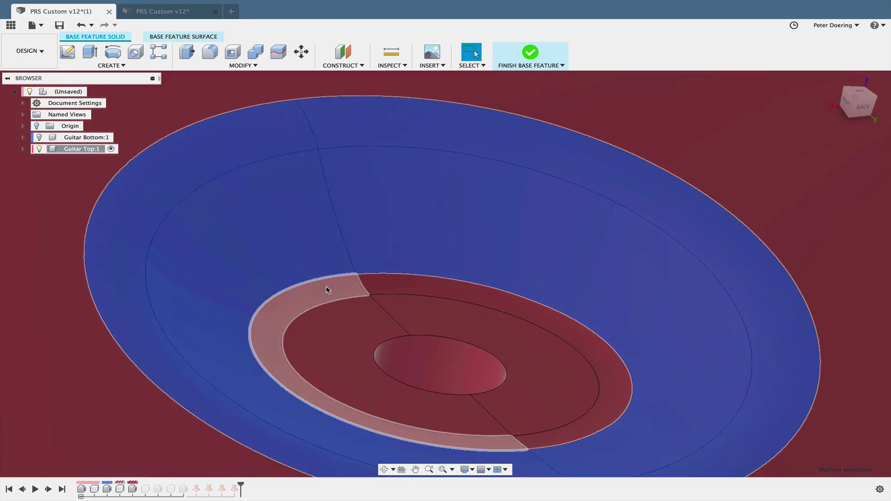
left_click(384, 282)
left_click(412, 349, "shift")
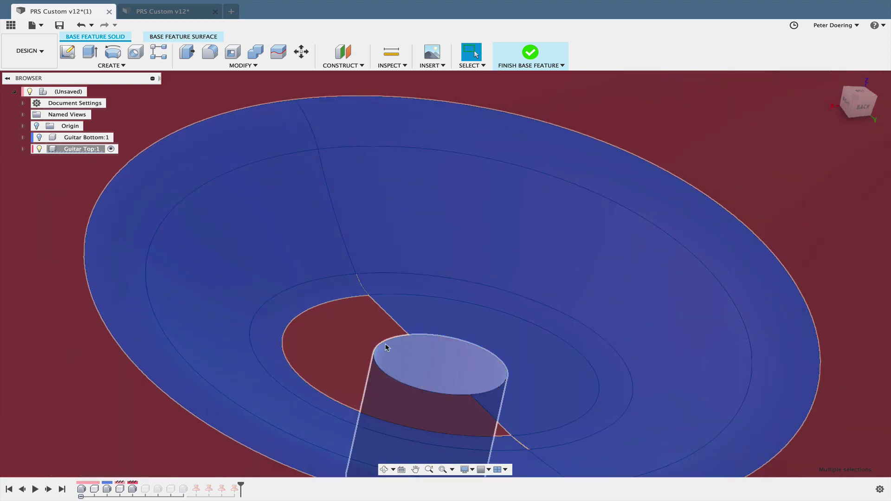
left_click(358, 343, "shift")
scroll(465, 362, "up", 2)
scroll(521, 361, "up", 5)
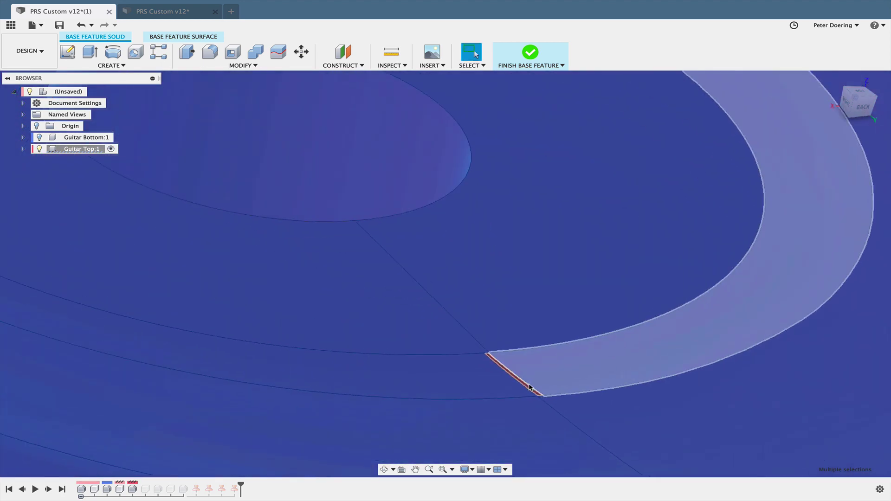
scroll(493, 364, "down", 8)
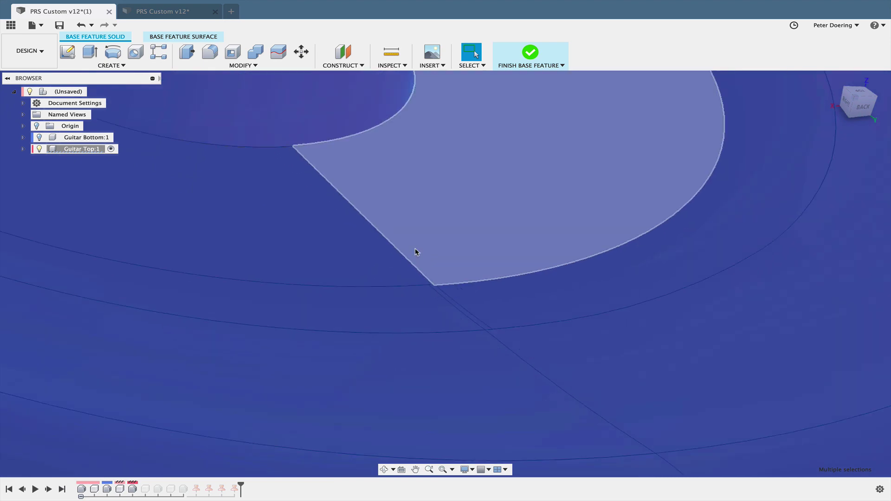
scroll(331, 222, "up", 6)
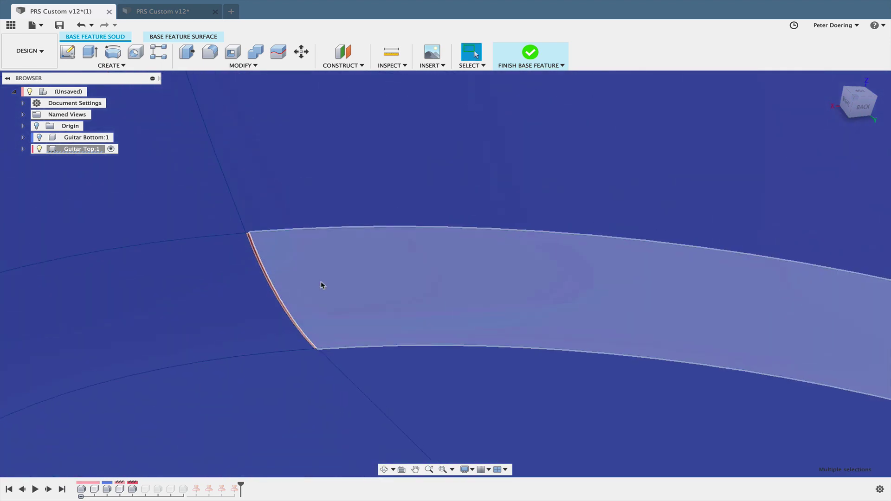
scroll(235, 292, "up", 2)
scroll(224, 286, "down", 8)
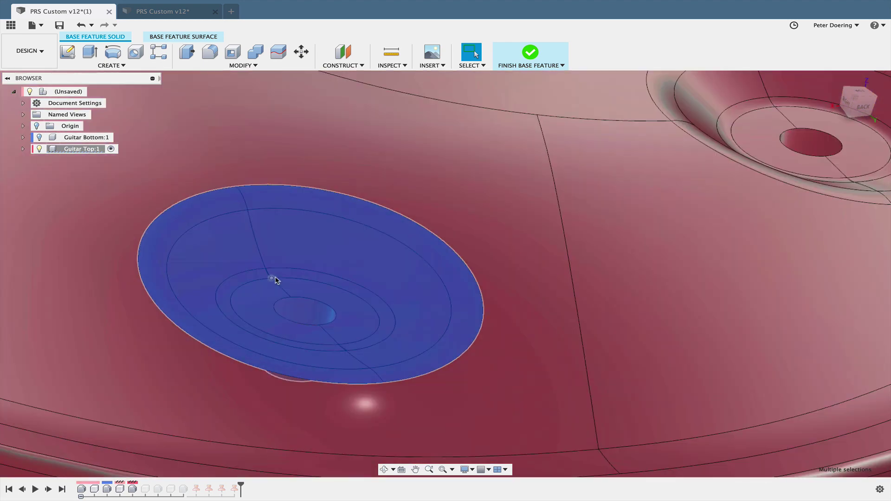
scroll(310, 298, "down", 6)
Step: Remove the last knob recess, the one nearest the bridge pickup cavity, by deleting all its faces, shaft hole and slivers included
middle_click_drag(647, 454, 605, 448, "shift")
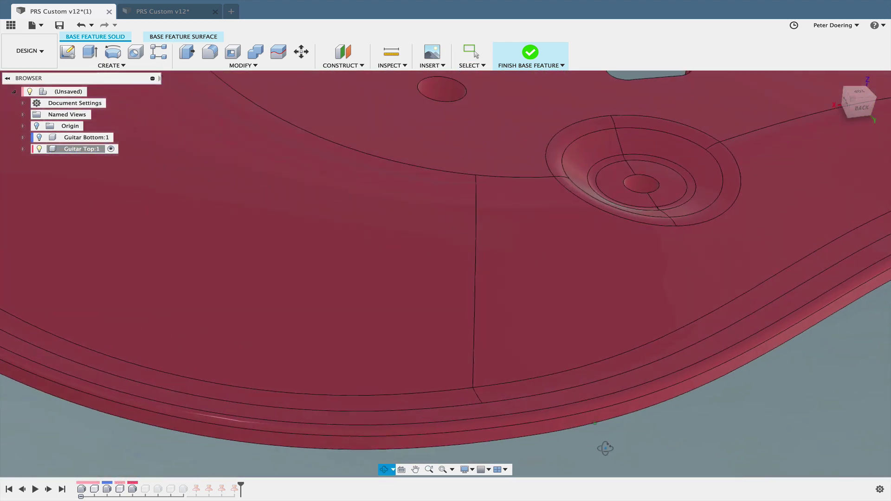
middle_click_drag(603, 386, 297, 499)
scroll(301, 216, "up", 6)
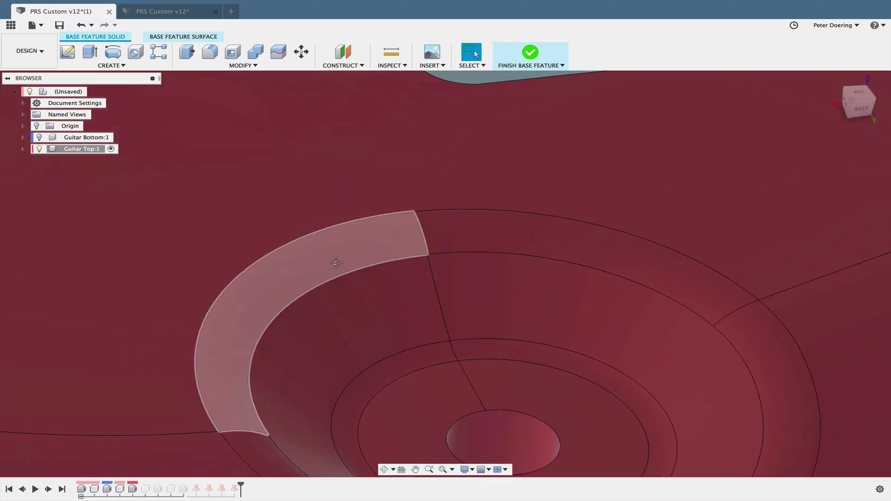
left_click(336, 264)
left_click(497, 239, "shift")
left_click(751, 335, "shift")
left_click(673, 360, "shift")
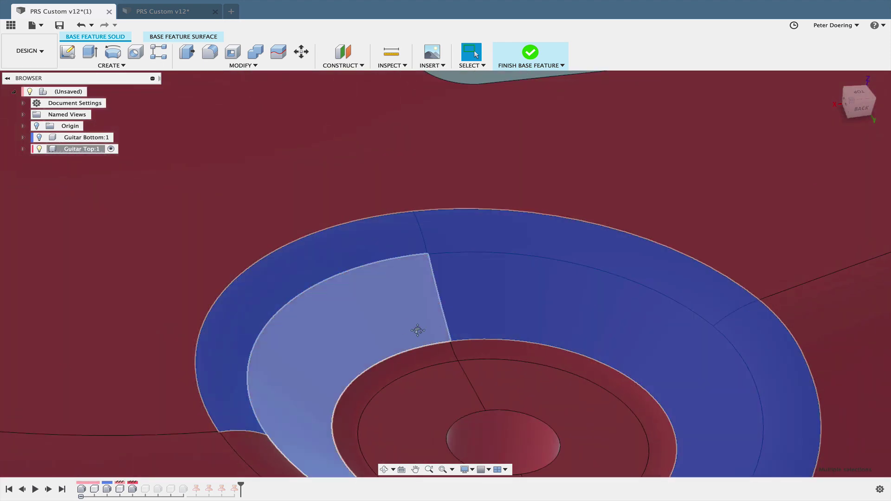
middle_click_drag(418, 330, 317, 206)
scroll(363, 232, "up", 4)
left_click(333, 218, "shift")
left_click(431, 218, "shift")
left_click(429, 265, "shift")
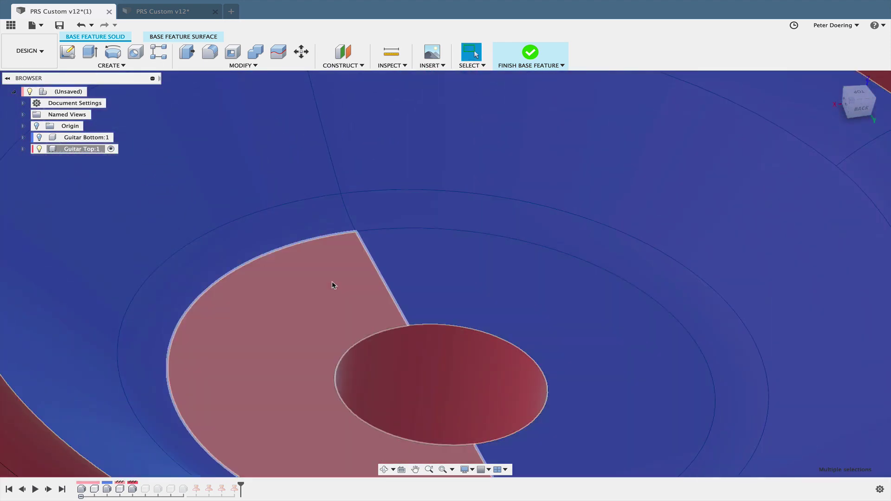
left_click(361, 308, "shift")
scroll(360, 294, "up", 3)
scroll(360, 304, "down", 5)
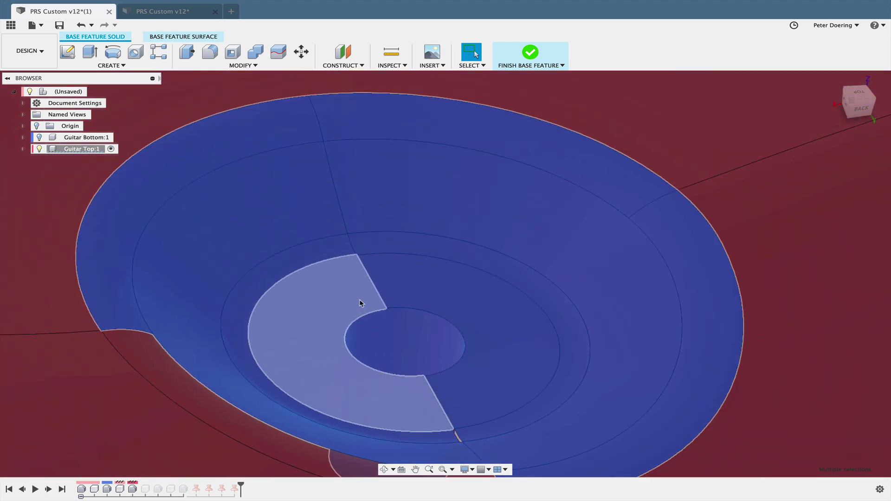
scroll(360, 303, "down", 3)
scroll(325, 330, "up", 5)
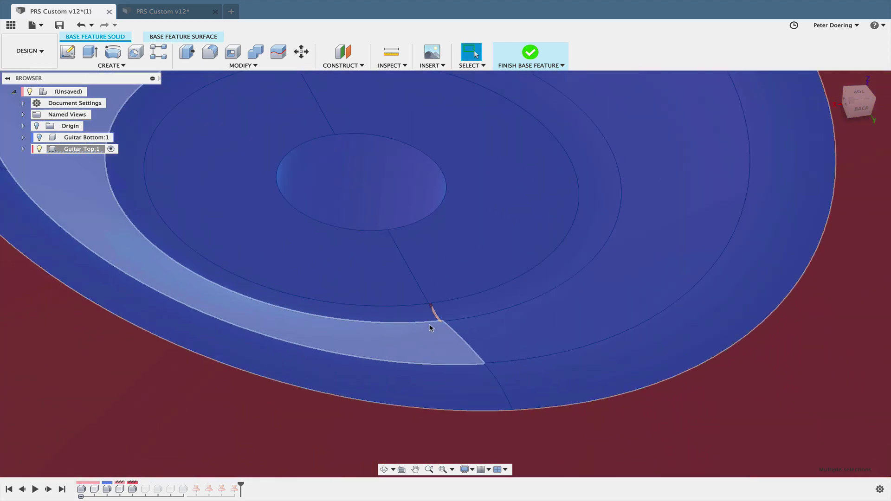
scroll(431, 328, "up", 5)
scroll(455, 285, "down", 5)
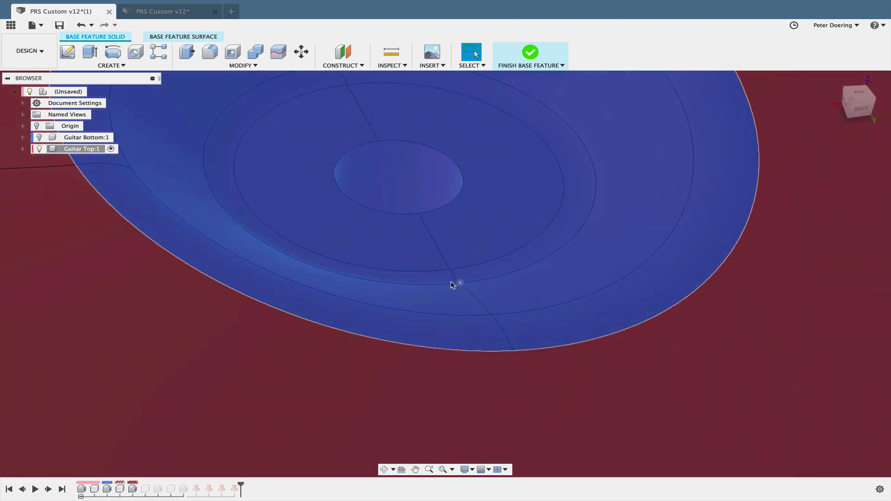
scroll(453, 285, "down", 10)
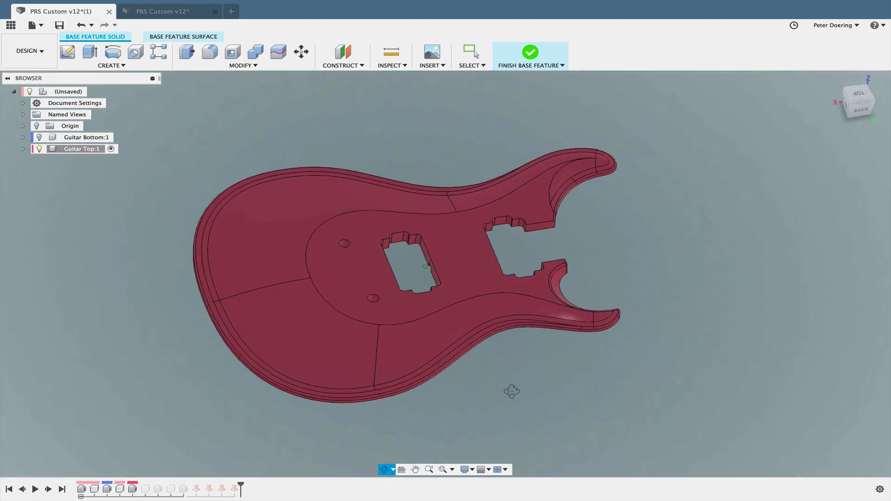
Step: Check the simplified Guitar Top from the underside and top, and finish editing its base feature
left_click_drag(512, 392, 354, 378)
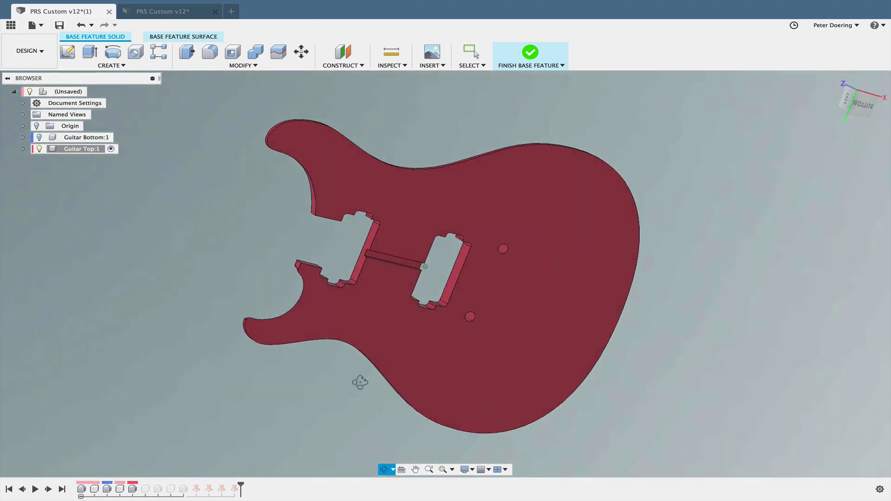
key("Escape")
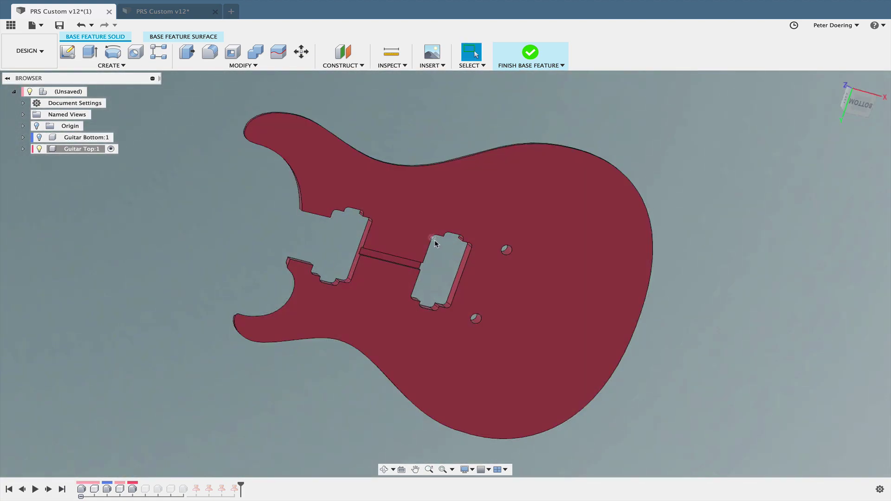
middle_click_drag(435, 244, 455, 398, "shift")
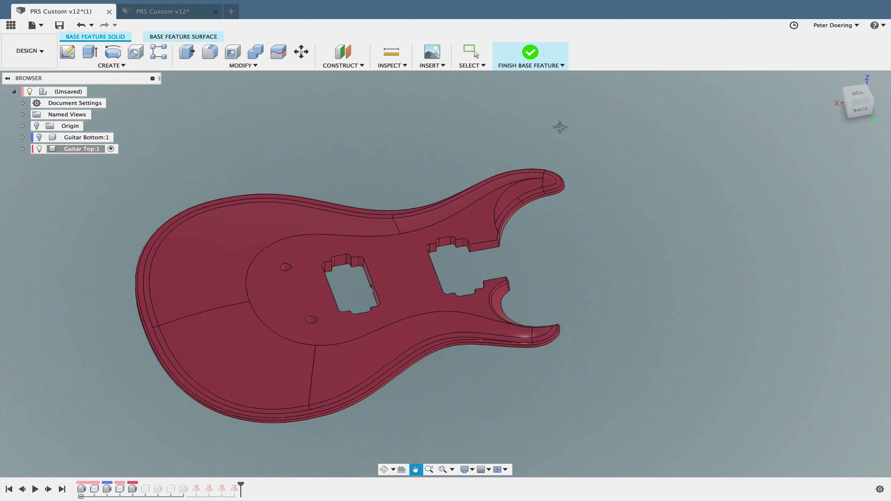
middle_click_drag(560, 127, 559, 138)
left_click(537, 65)
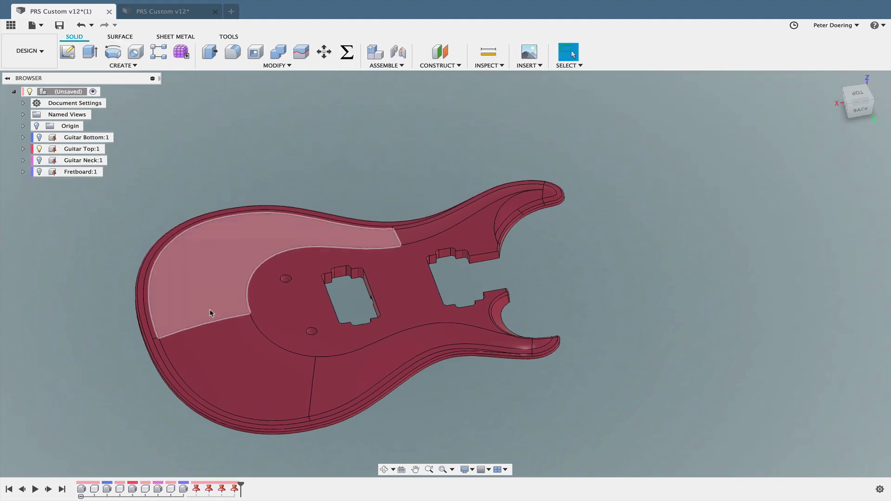
middle_click_drag(213, 313, 136, 318, "shift")
middle_click_drag(120, 381, 231, 386)
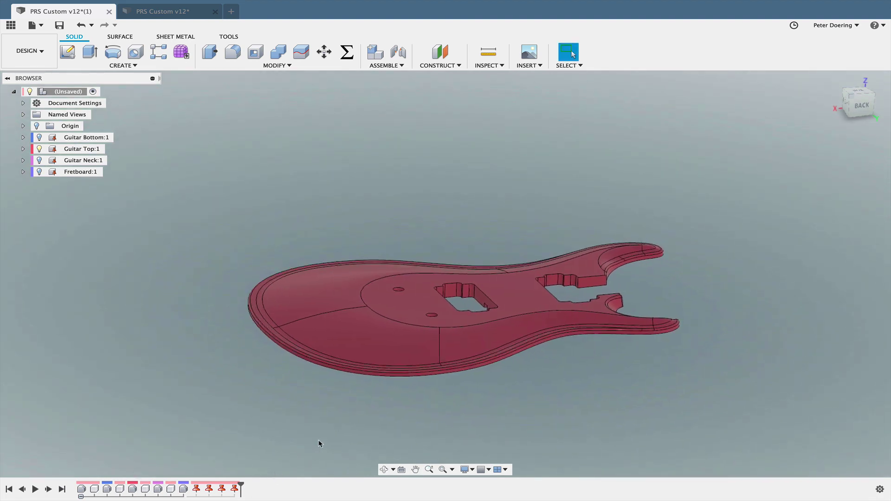
middle_click_drag(319, 444, 517, 282, "shift")
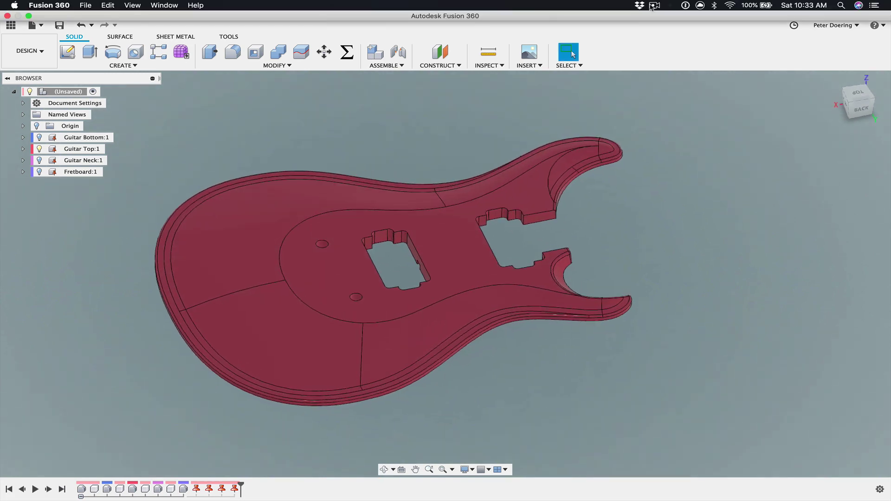
left_click(654, 5)
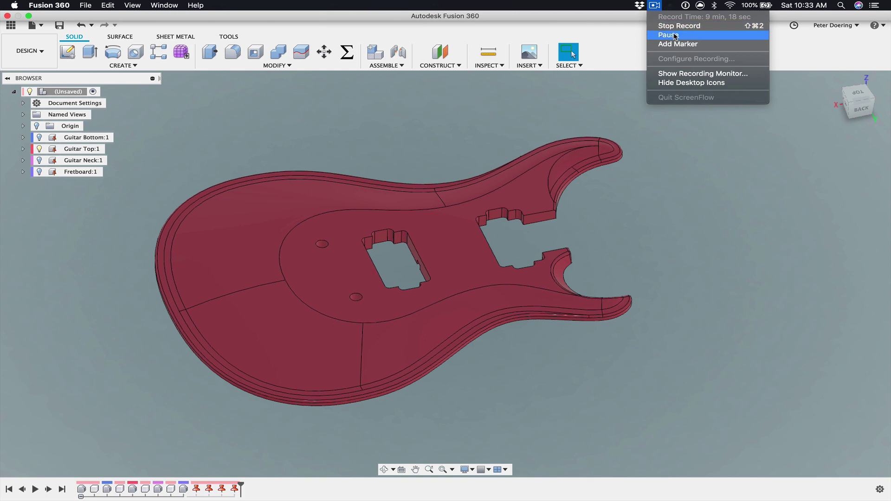
left_click(669, 35)
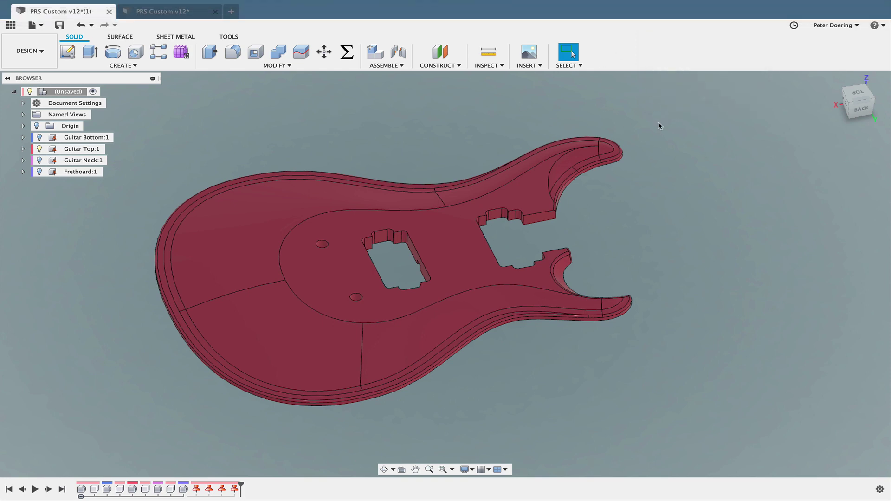
Step: Show the Guitar Bottom component and hide the Guitar Top
middle_click_drag(169, 136, 220, 141)
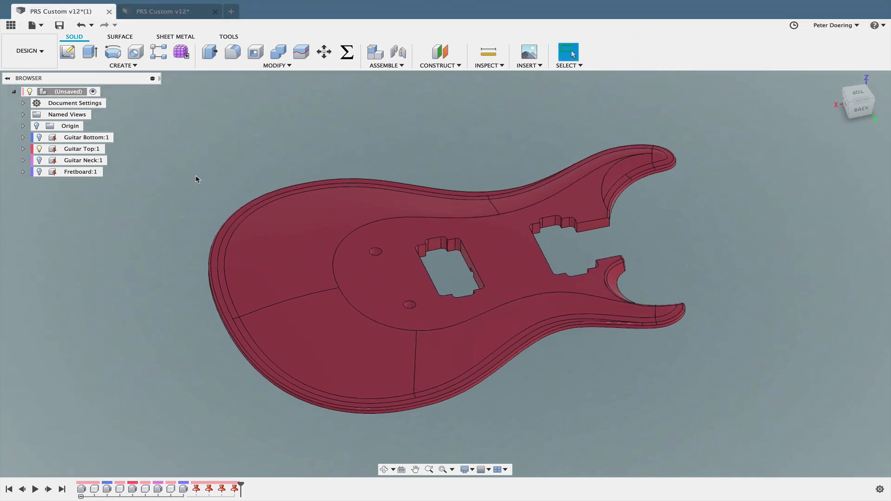
left_click(39, 137)
left_click(39, 148)
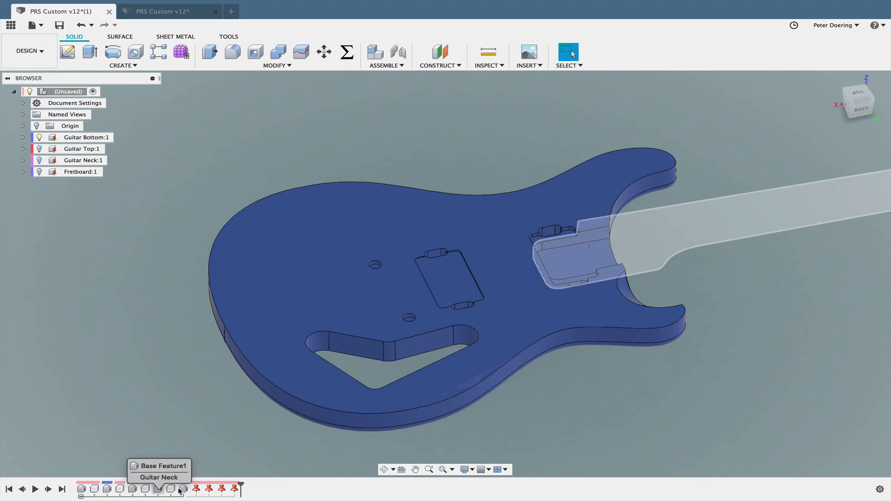
right_click(134, 490)
left_click(132, 490)
right_click(133, 490)
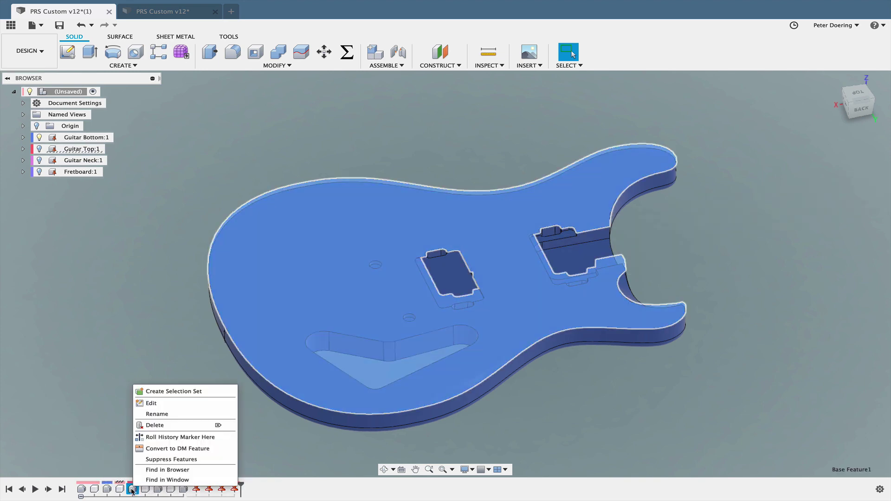
left_click(157, 405)
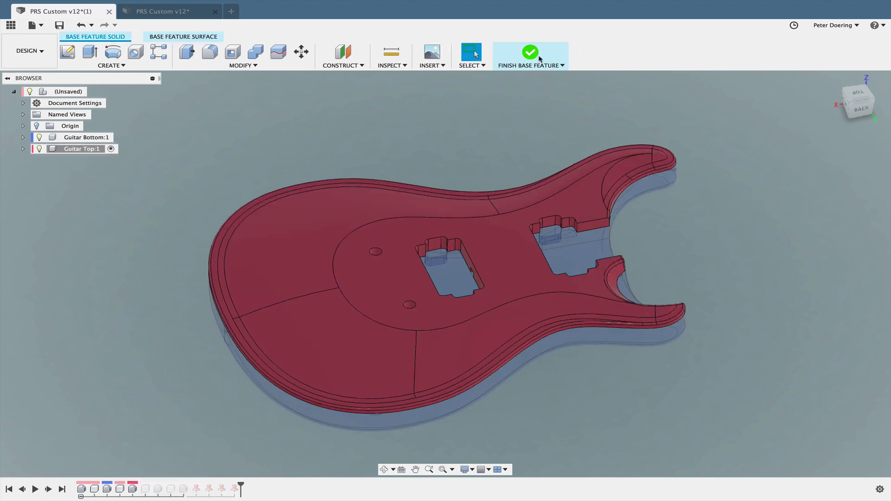
left_click(518, 65)
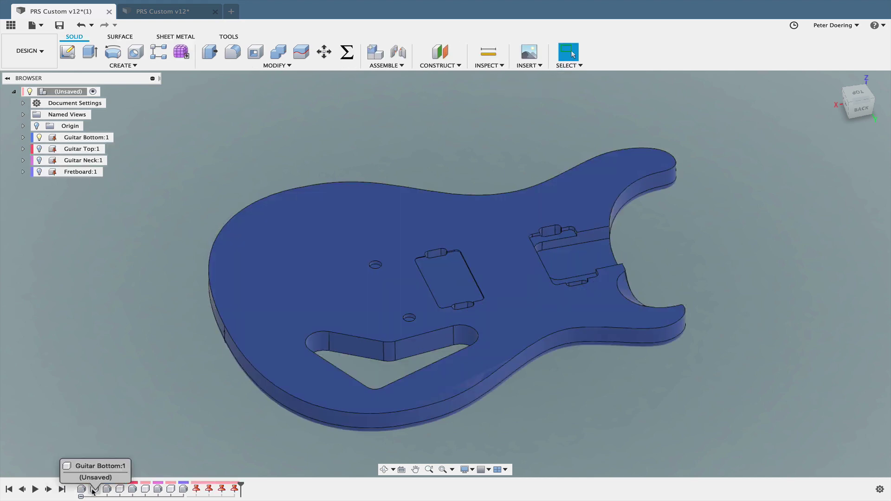
right_click(94, 490)
left_click(93, 490)
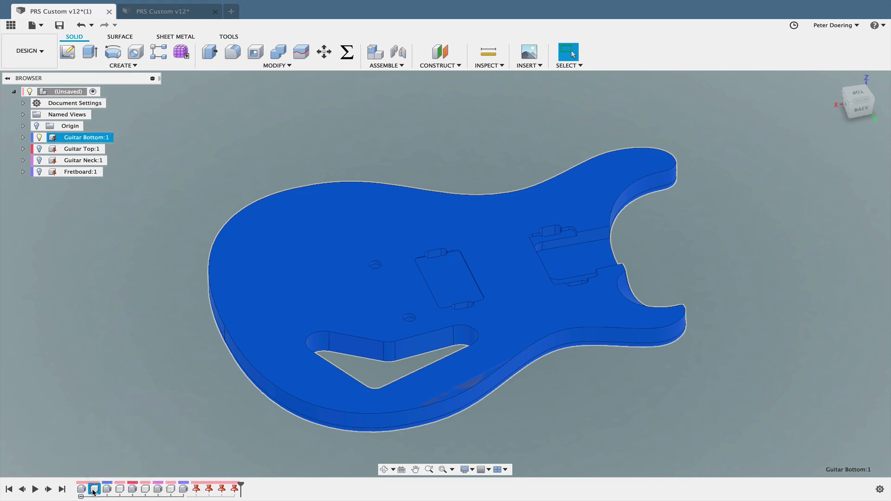
right_click(95, 490)
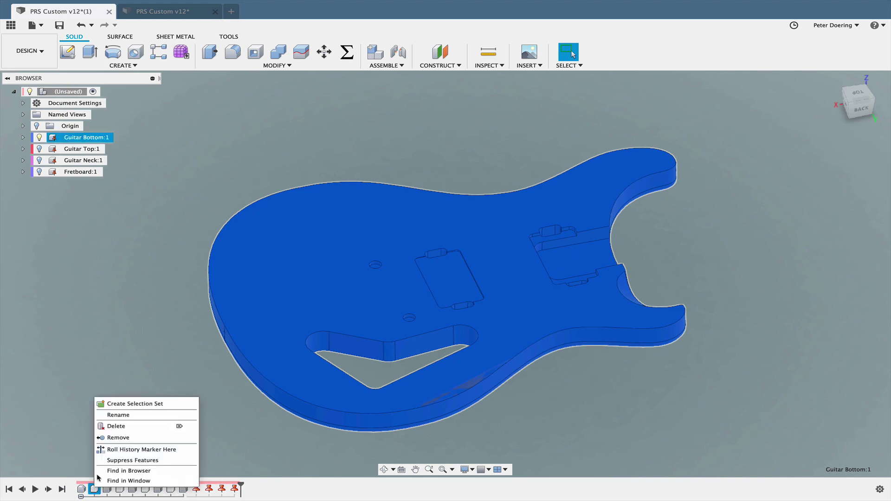
left_click(210, 436)
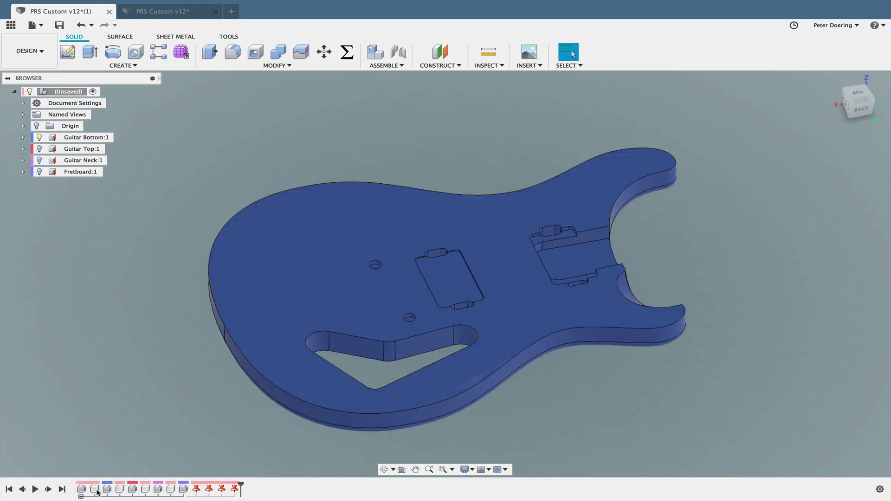
right_click(94, 490)
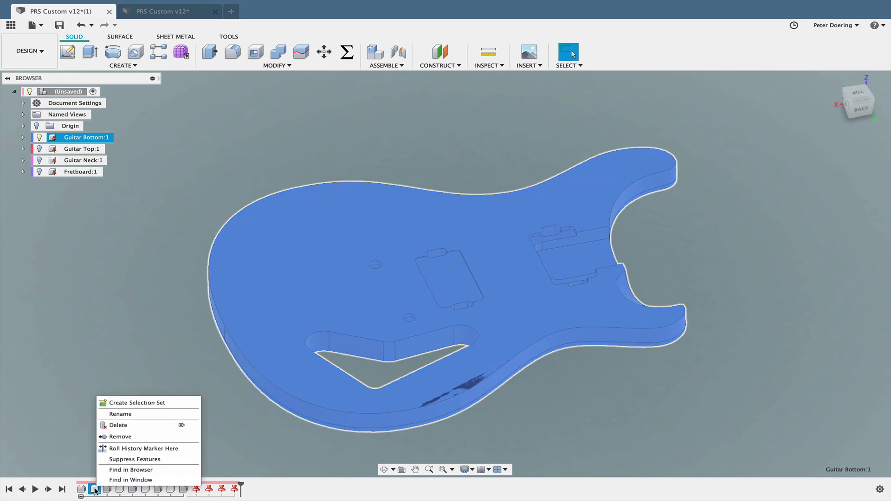
left_click(175, 451)
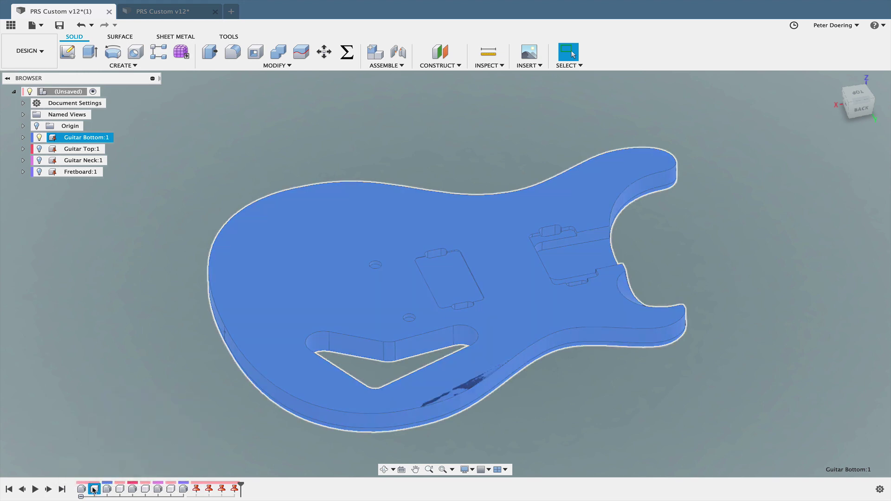
right_click(94, 490)
left_click(65, 417)
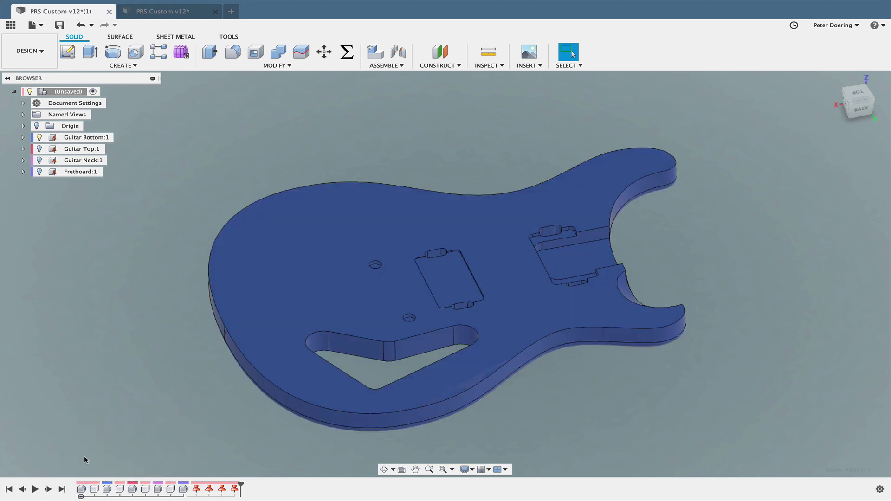
right_click(104, 436)
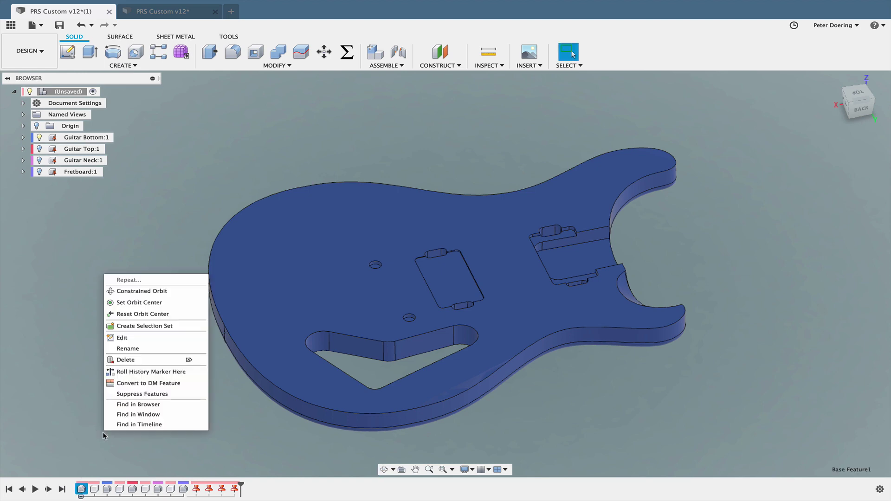
left_click(132, 338)
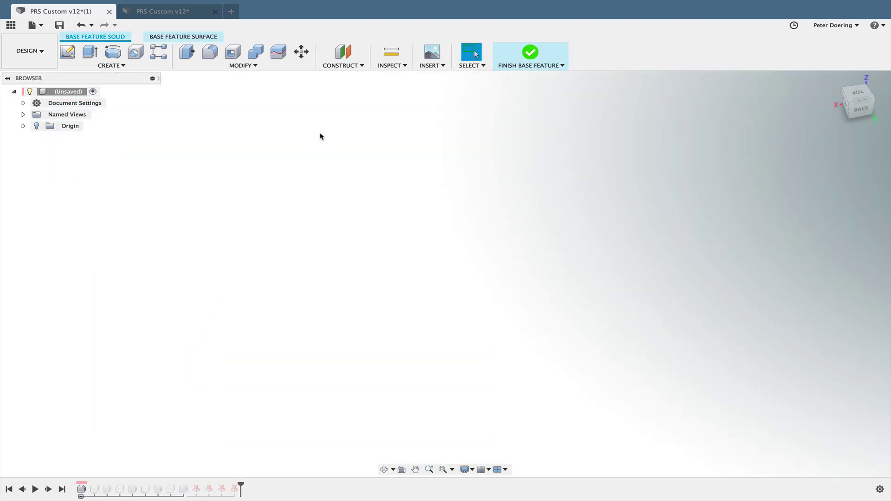
Step: Open the Guitar Bottom's base feature for editing and select the inner wall faces of the triangular control cavity from the underside
scroll(404, 211, "down", 5)
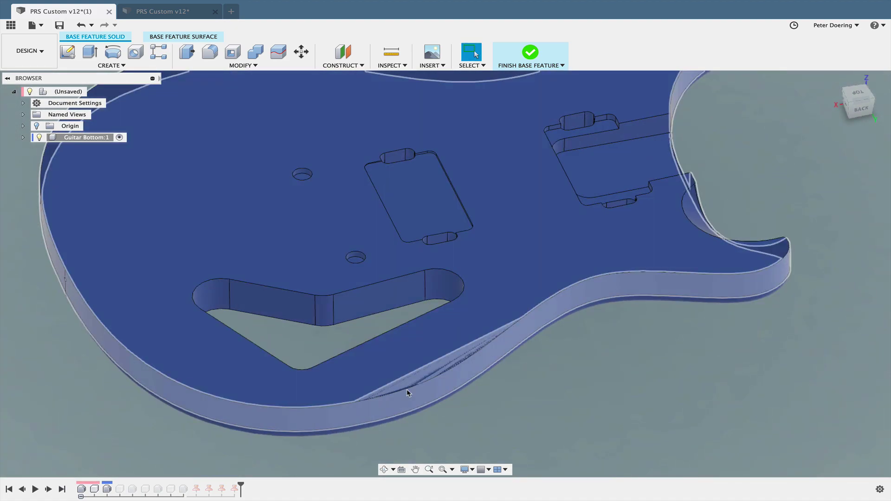
middle_click_drag(408, 392, 424, 111, "shift")
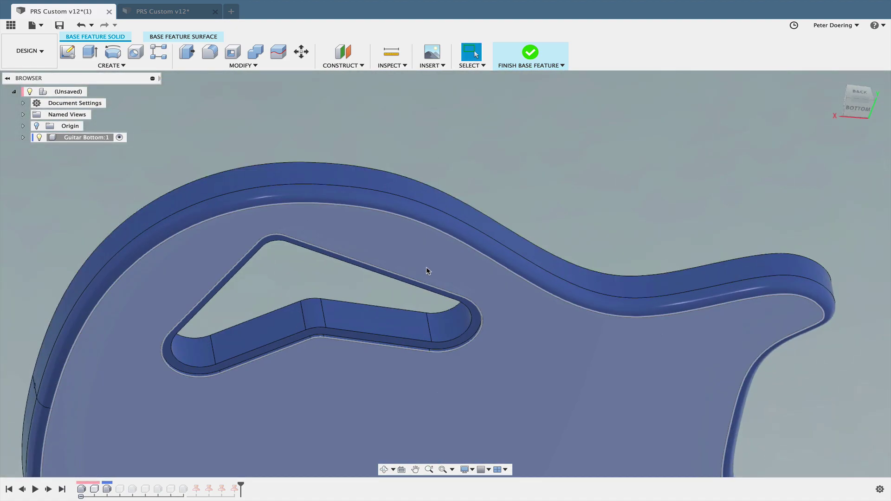
middle_click_drag(425, 243, 423, 224, "shift")
scroll(357, 285, "up", 5)
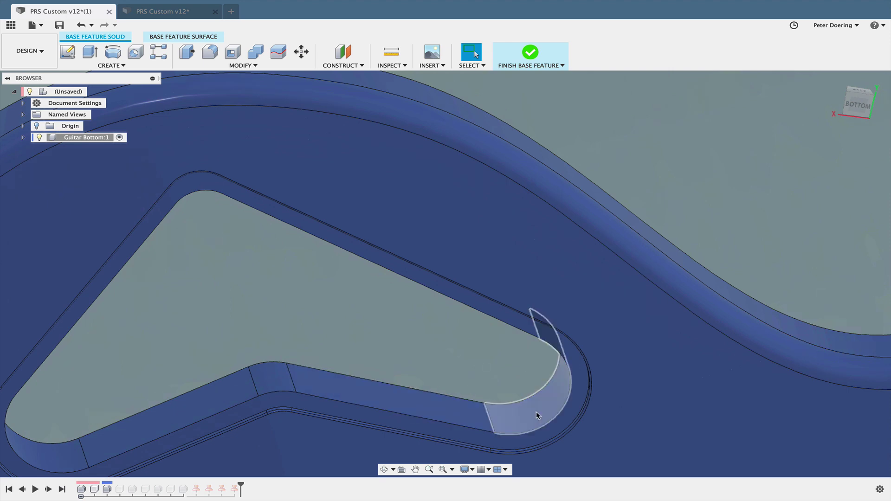
left_click(343, 389)
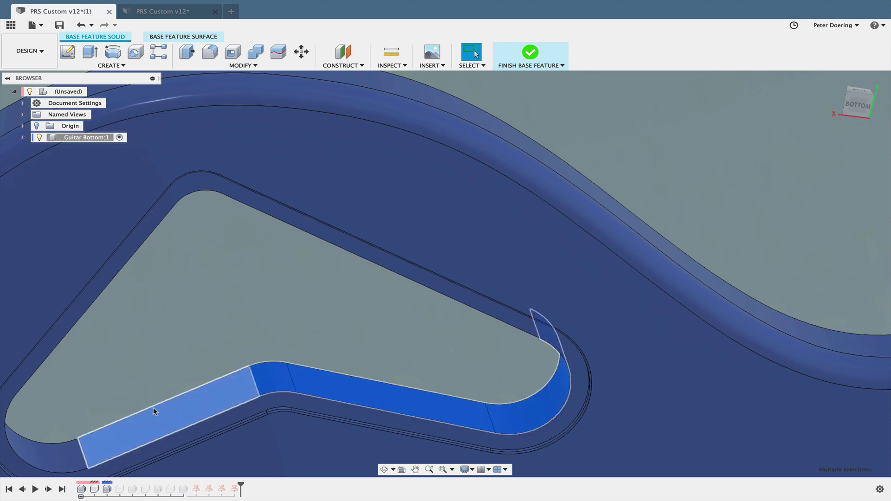
middle_click_drag(126, 318, 134, 236, "shift")
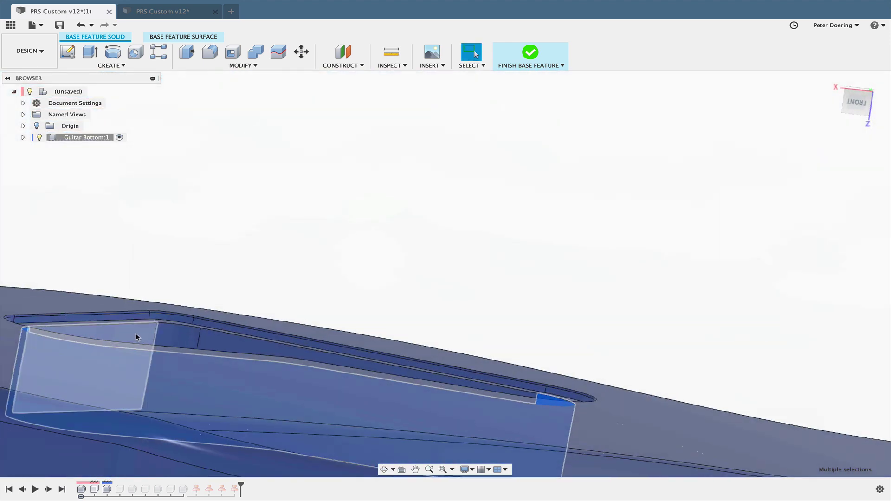
left_click(218, 344, "shift")
scroll(305, 308, "up", 1)
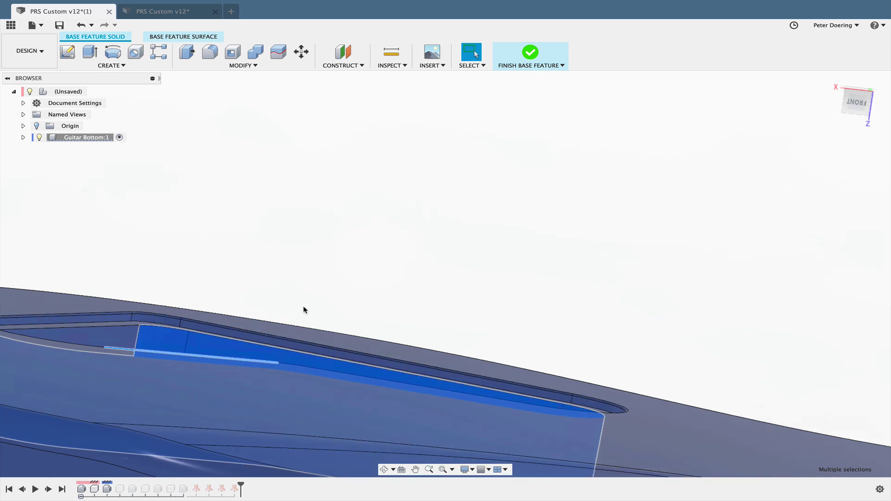
Step: Add the cover recess walls and narrow edge faces at the cavity's outer rounded corner and its adjoining straight sides to the selection
middle_click_drag(304, 309, 301, 340, "shift")
scroll(159, 303, "up", 3)
scroll(159, 304, "up", 3)
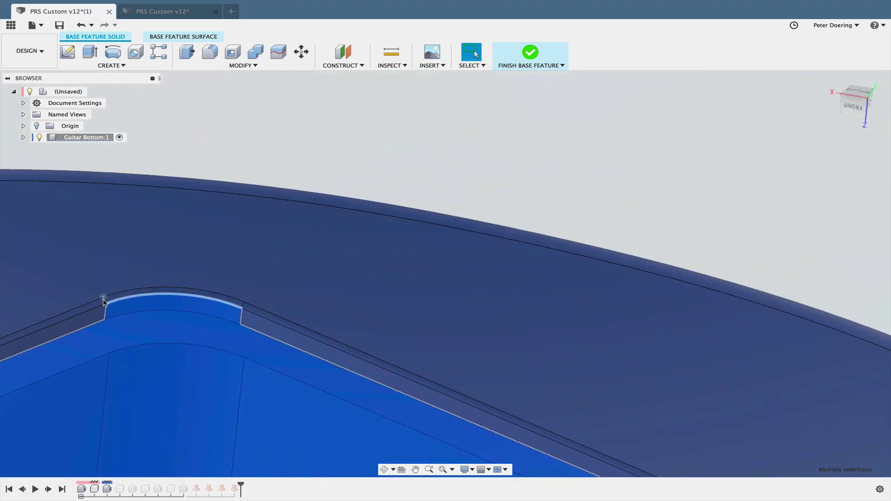
scroll(91, 306, "up", 3)
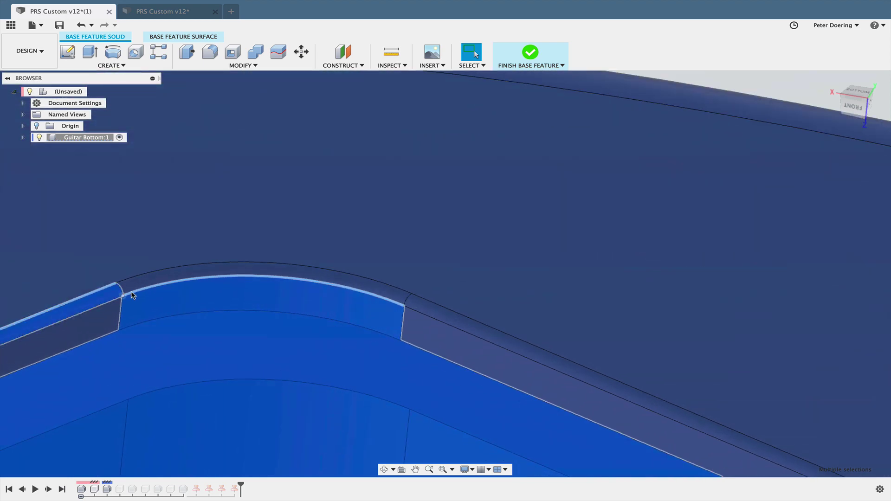
left_click(452, 331, "shift")
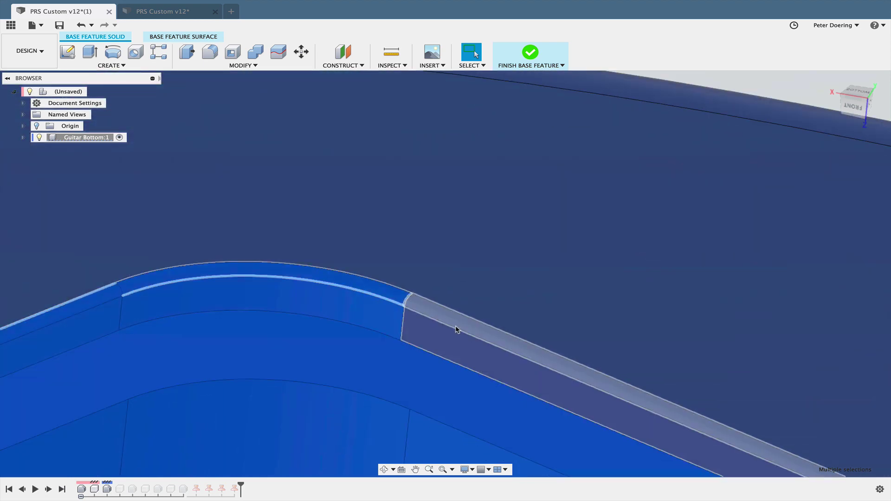
scroll(417, 340, "down", 1)
scroll(417, 341, "down", 3)
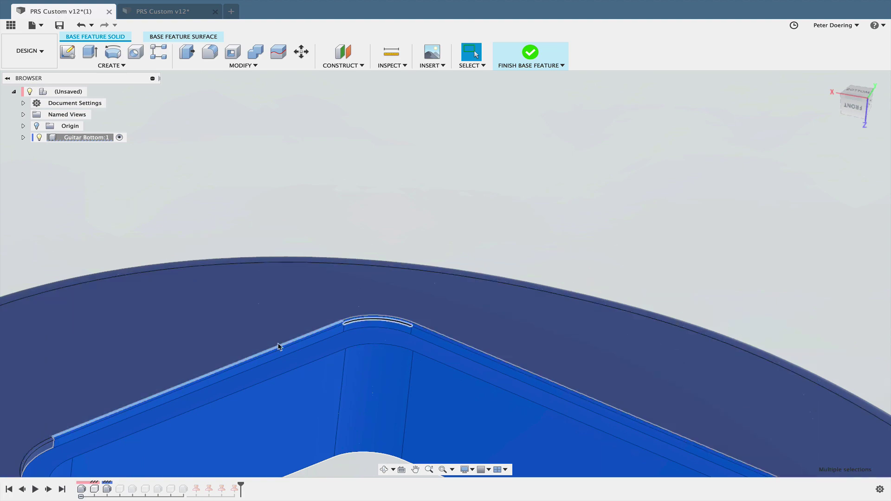
Step: Add the cover recess wall and edge faces around the cavity's first rounded end to the selection
middle_click_drag(279, 346, 225, 232, "shift")
left_click(163, 176, "shift")
left_click(155, 165, "shift")
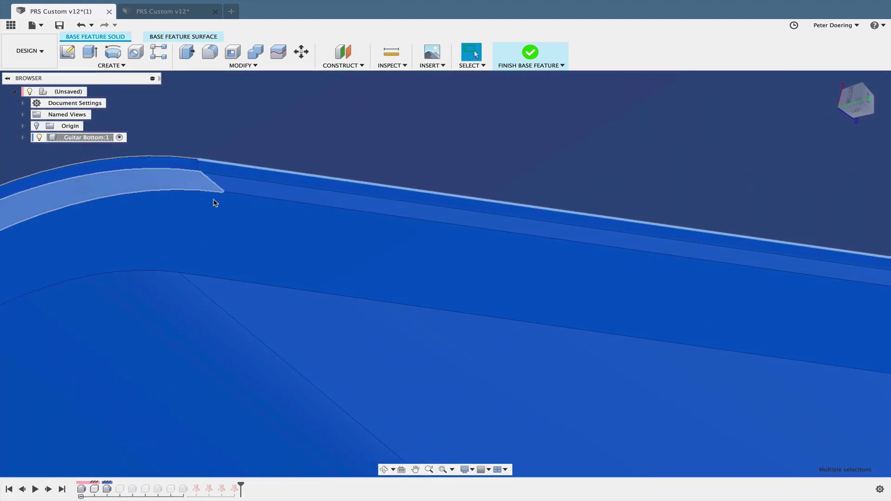
scroll(255, 223, "down", 5)
middle_click_drag(263, 255, 358, 151)
middle_click_drag(361, 242, 199, 308, "shift")
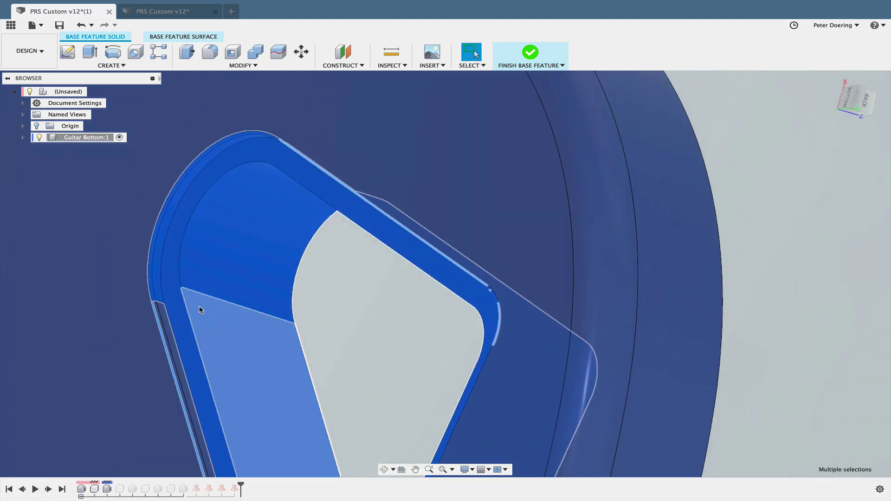
scroll(148, 324, "up", 5)
left_click(136, 319, "shift")
left_click(157, 318, "shift")
scroll(203, 308, "down", 8)
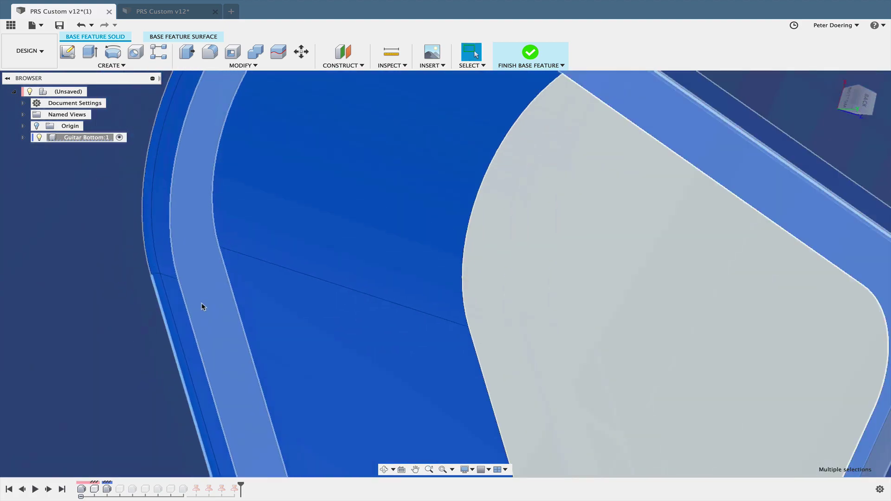
Step: Add the remaining recess faces along the inner bend and second rounded end, and delete all selected control cavity faces
middle_click_drag(234, 279, 221, 89)
scroll(203, 211, "up", 8)
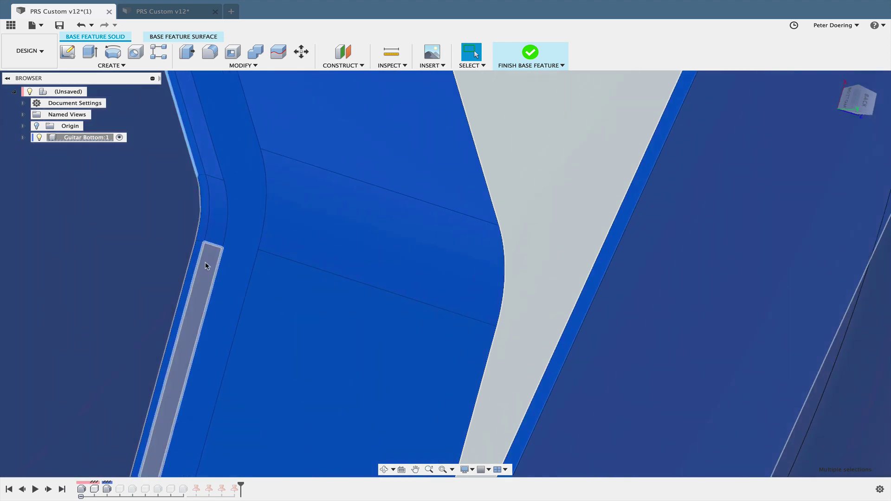
left_click(206, 265, "shift")
scroll(219, 264, "down", 4)
middle_click_drag(219, 265, 293, 3)
scroll(251, 394, "up", 4)
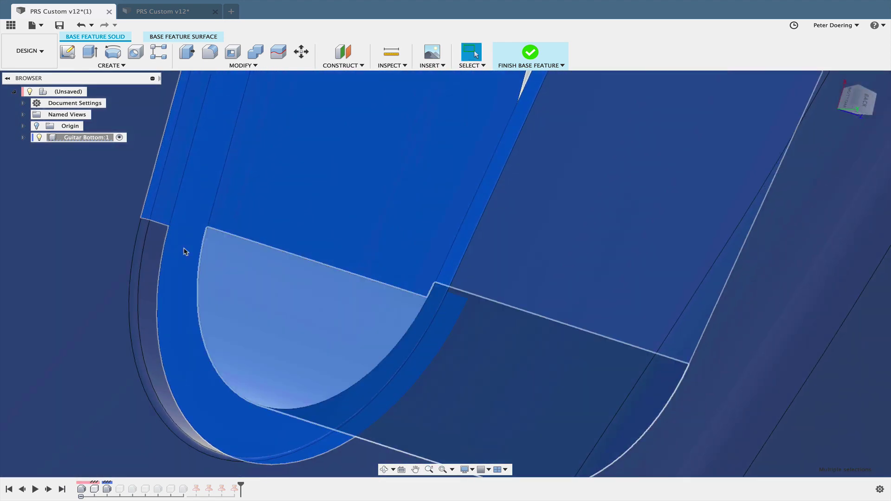
scroll(139, 250, "up", 5)
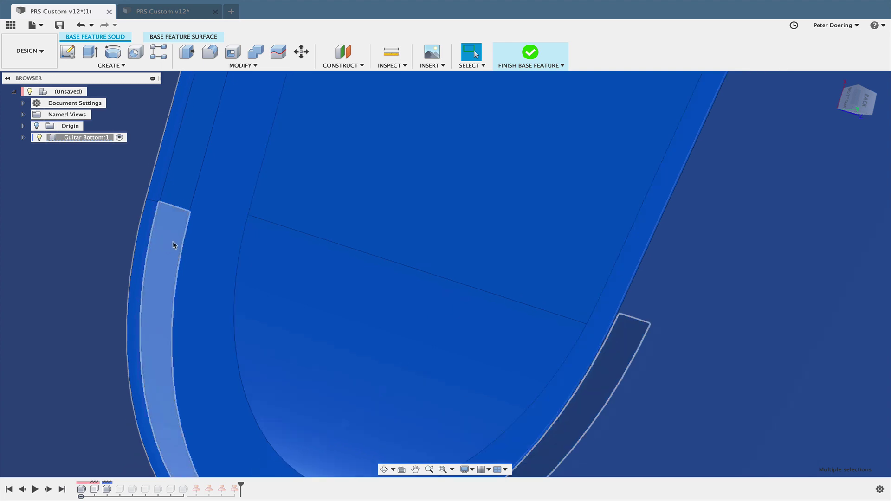
scroll(173, 245, "down", 5)
middle_click_drag(203, 247, 555, 327, "shift")
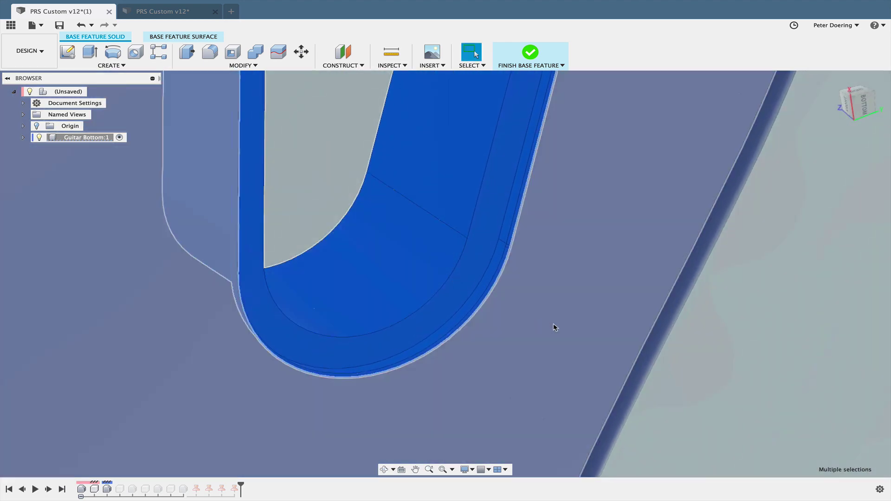
scroll(726, 319, "down", 5)
middle_click_drag(726, 319, 627, 266, "shift")
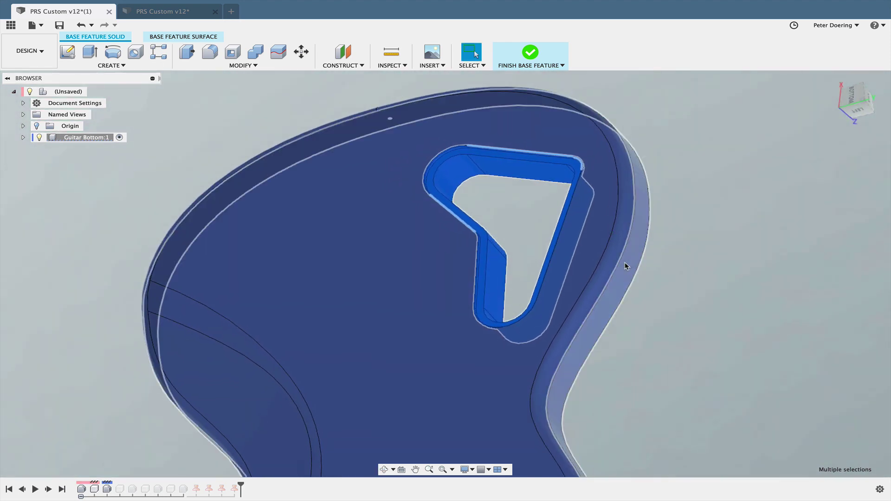
key("Delete")
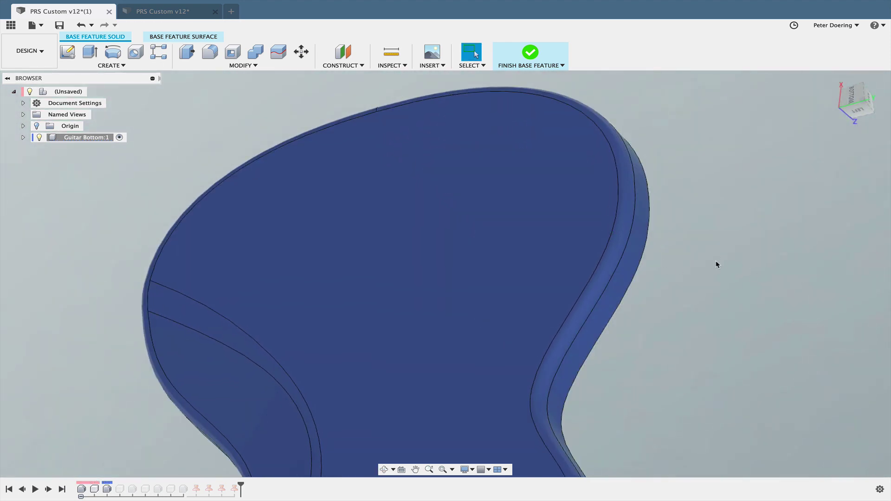
Step: Delete the rounded edge face running around the back perimeter of the Guitar Bottom
middle_click_drag(667, 267, 707, 253, "shift")
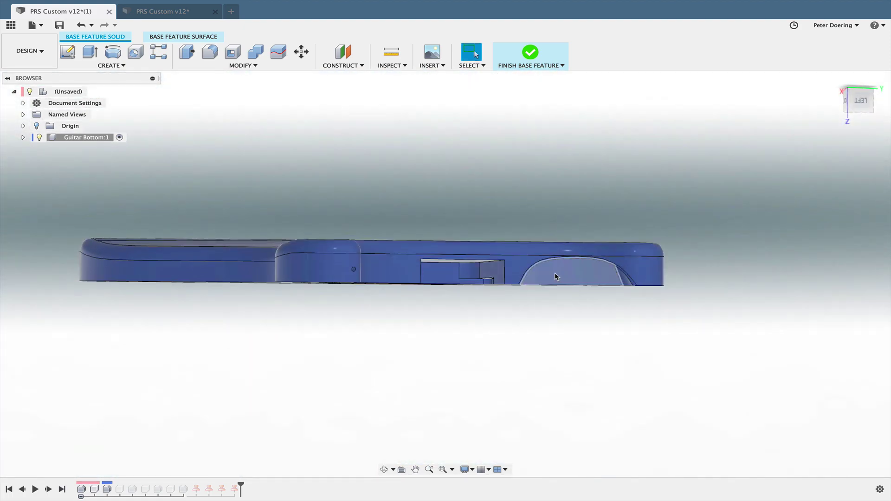
scroll(554, 275, "up", 5)
middle_click_drag(411, 352, 555, 346, "shift")
scroll(389, 404, "up", 4)
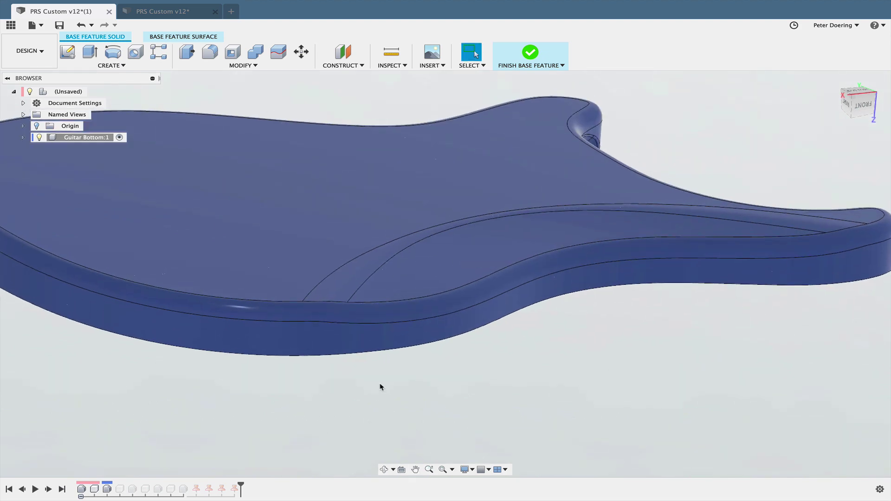
left_click(356, 322)
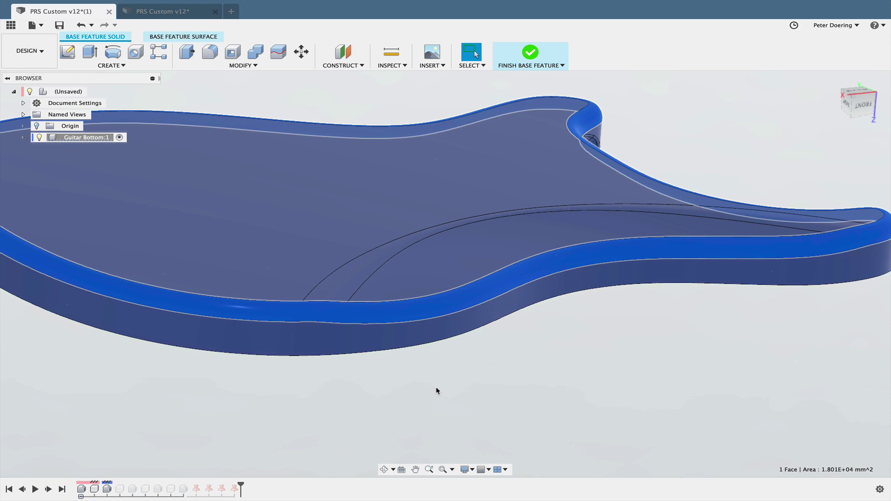
key("Delete")
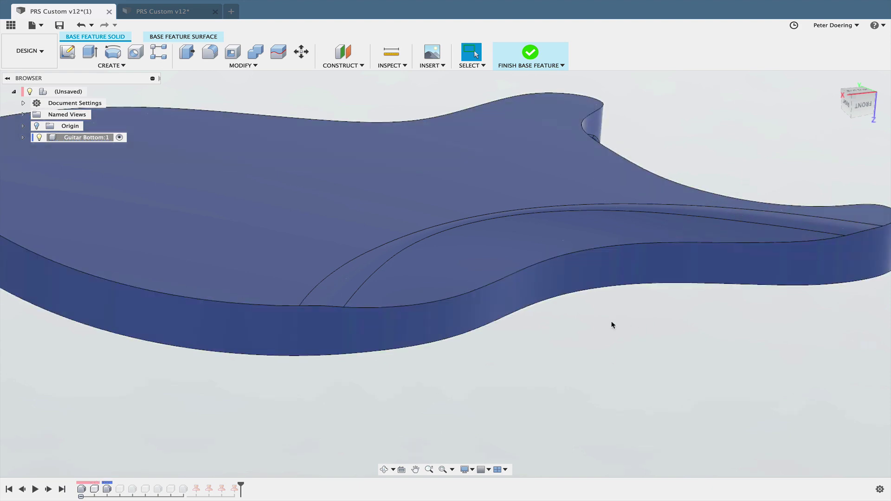
Step: Delete the narrow curved transition face beside the contour on the back of the Guitar Bottom and finish the base feature
left_click(346, 289)
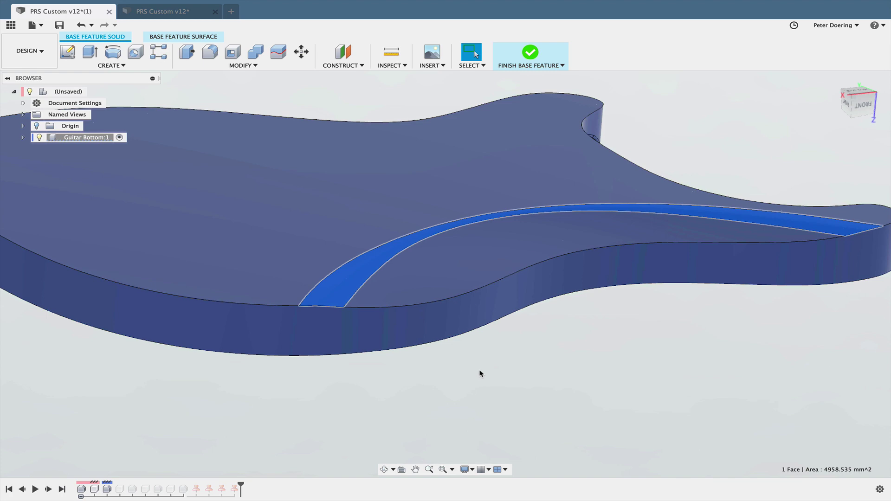
key("Delete")
scroll(511, 362, "down", 5)
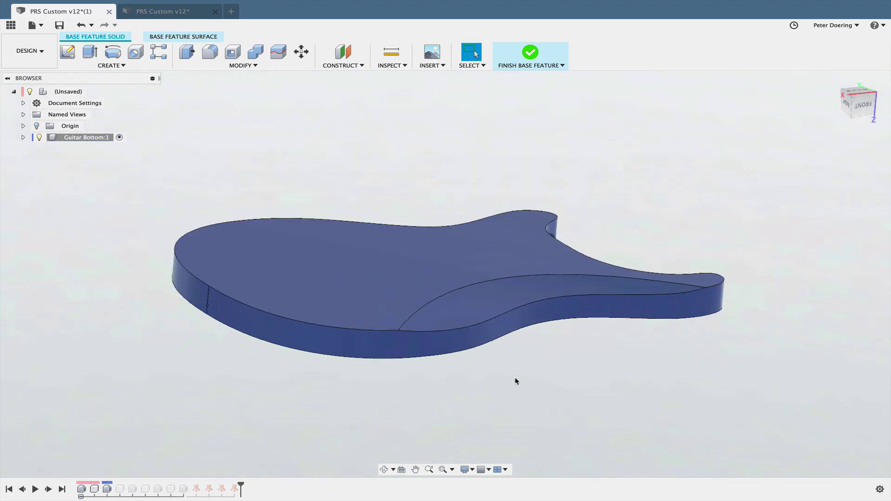
middle_click_drag(509, 387, 603, 274, "shift")
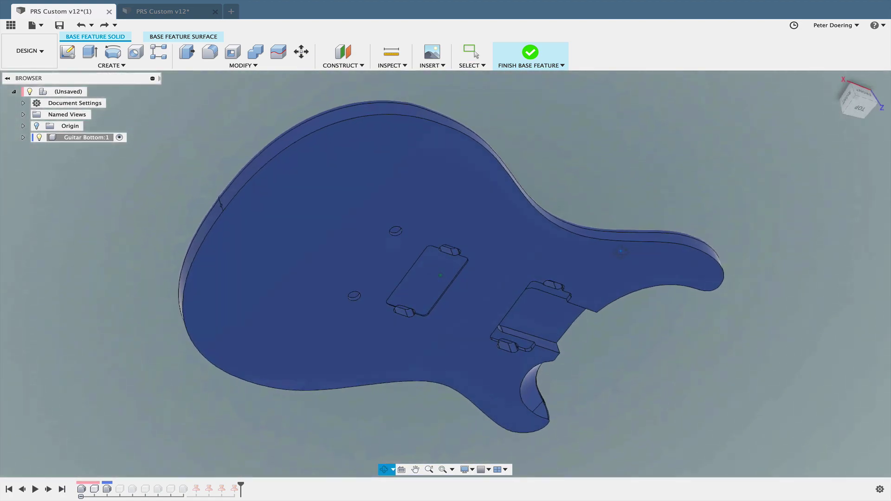
middle_click_drag(467, 297, 515, 156, "shift")
middle_click_drag(733, 302, 619, 307)
middle_click_drag(455, 424, 517, 422, "shift")
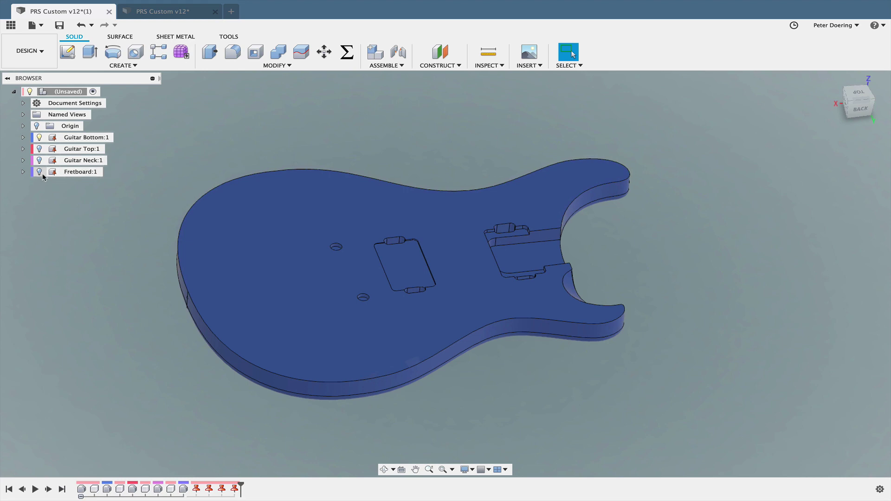
Step: Show the Fretboard, Guitar Neck and Guitar Top, and examine the tilt between body and neck from the side
left_click(39, 172)
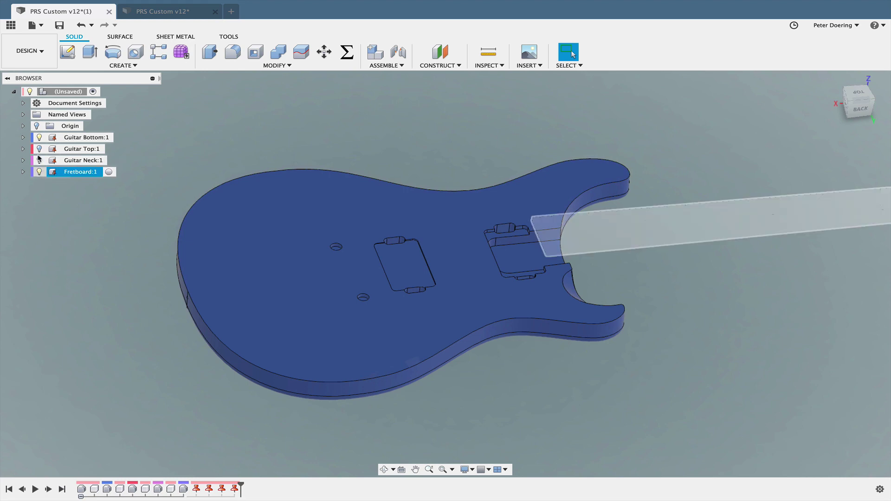
left_click(39, 161)
left_click(39, 149)
middle_click_drag(561, 346, 613, 282, "shift")
left_click(858, 104)
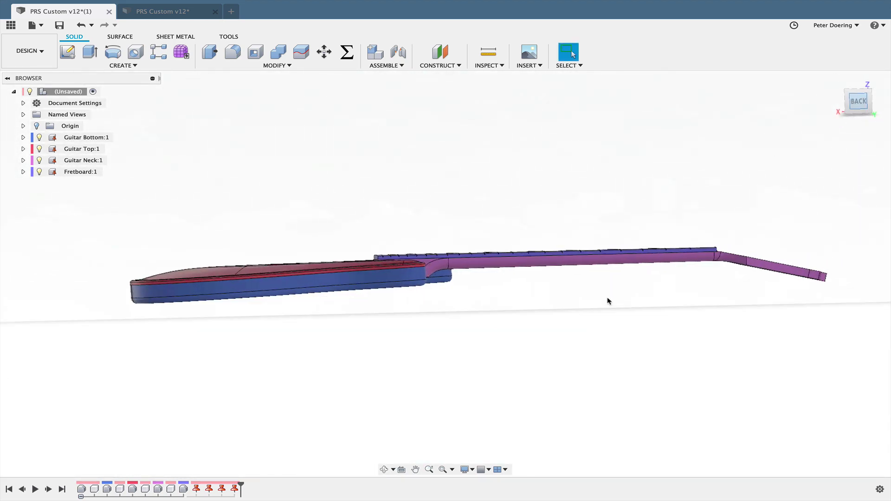
middle_click_drag(481, 284, 521, 300)
scroll(445, 311, "up", 2)
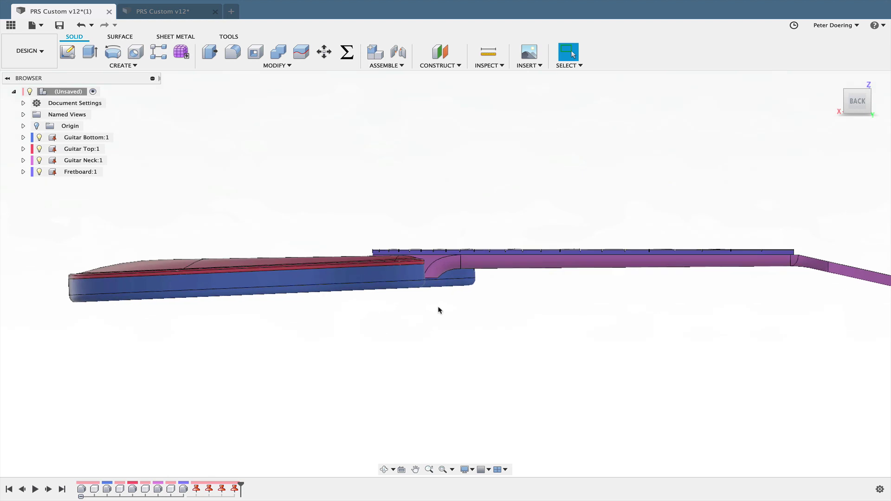
Step: Switch to the PRS Custom v12 design and show the control cavity sketch, Sketch7 and Sketch8 of the Guitar Bottom
left_click(166, 13)
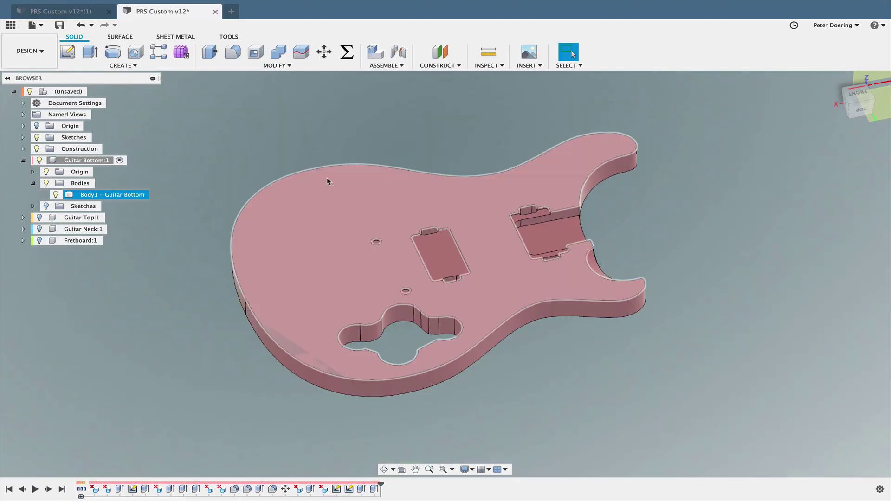
middle_click_drag(356, 405, 355, 388, "shift")
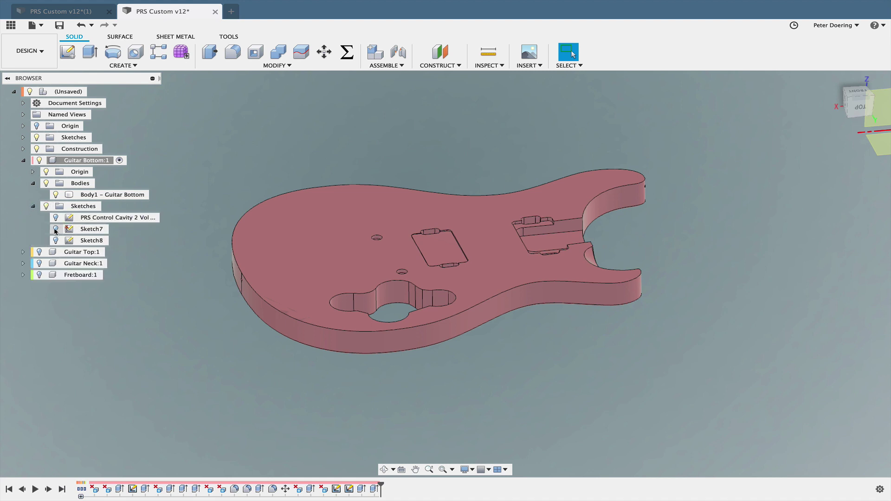
left_click(56, 229)
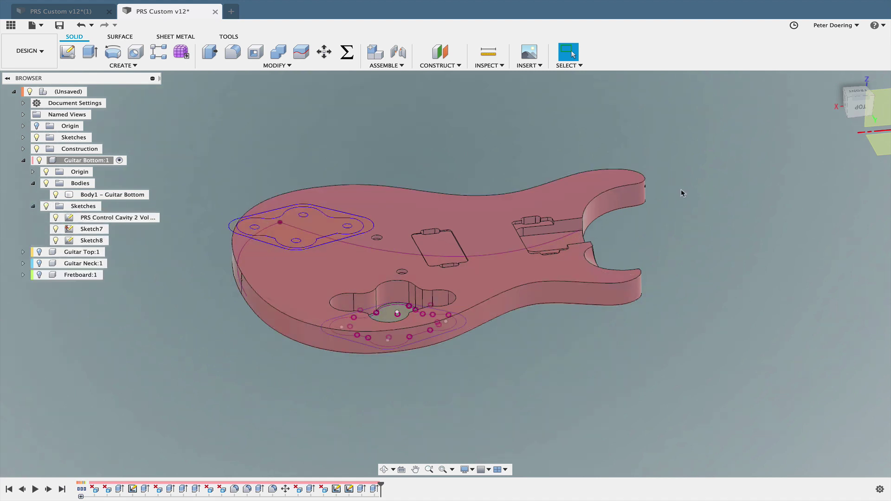
Step: Examine from the side and obliquely how the Guitar Bottom and its sketches are tilted relative to the origin planes
middle_click_drag(756, 153, 748, 181)
left_click(865, 110)
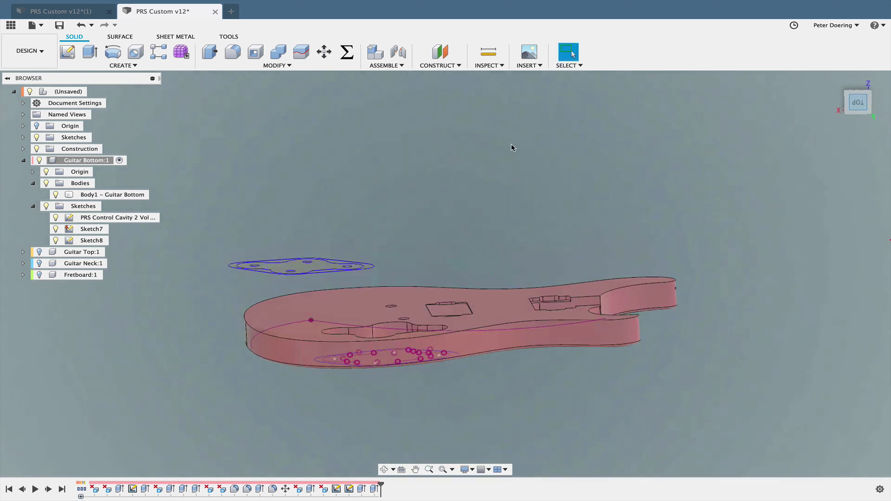
scroll(390, 269, "up", 5)
middle_click_drag(329, 288, 346, 259)
scroll(345, 267, "down", 3)
scroll(353, 260, "down", 3)
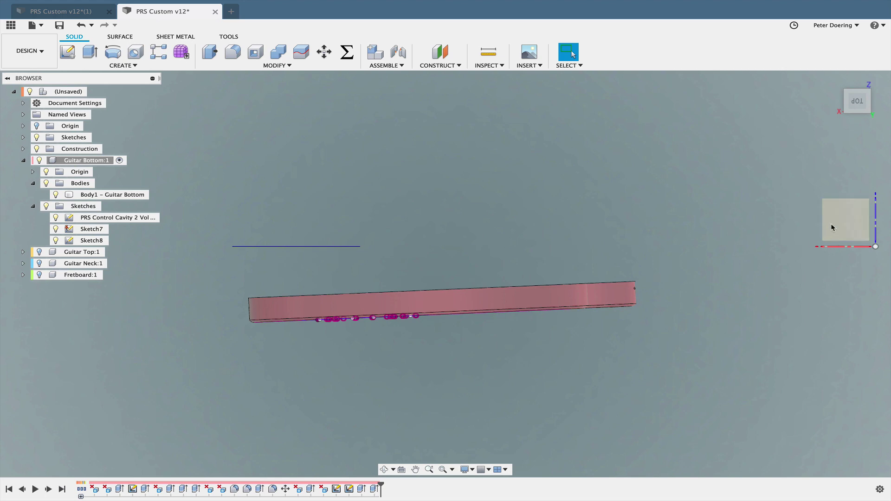
middle_click_drag(622, 236, 570, 224)
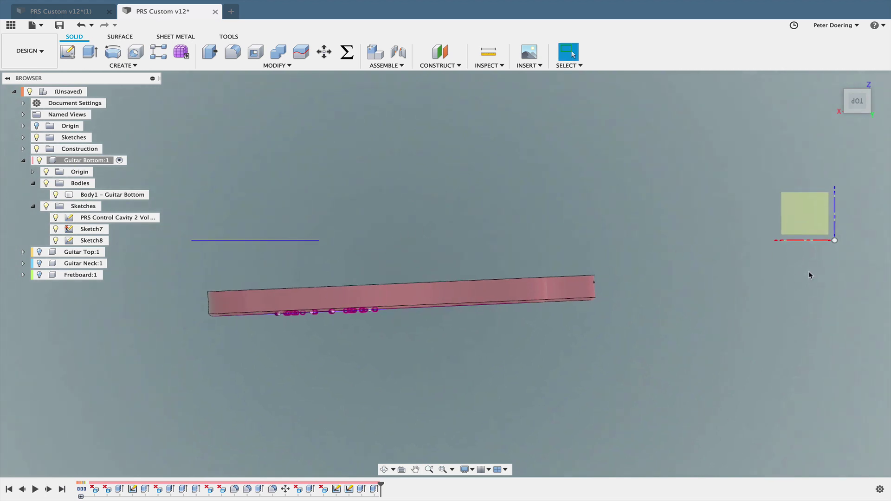
middle_click_drag(809, 275, 803, 279, "shift")
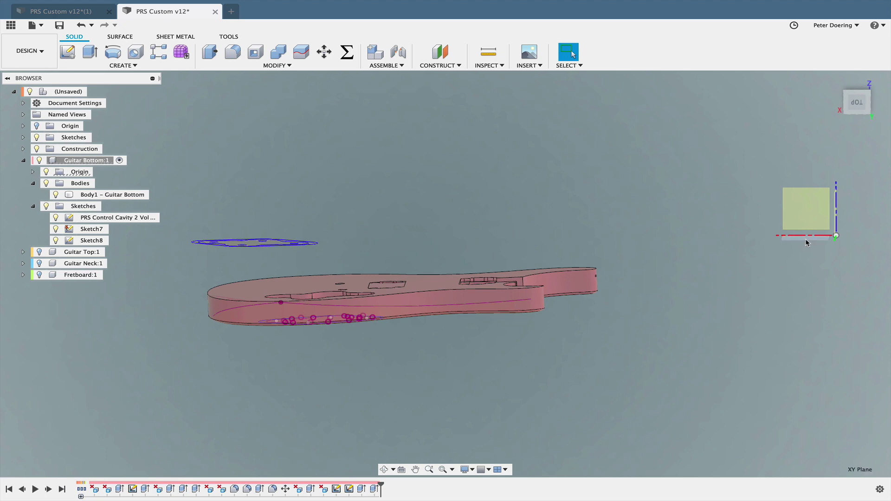
middle_click_drag(807, 242, 809, 254, "shift")
mouse_move(533, 217)
middle_mouse_down("shift")
mouse_move(563, 213)
mouse_move(552, 225)
middle_mouse_up("shift")
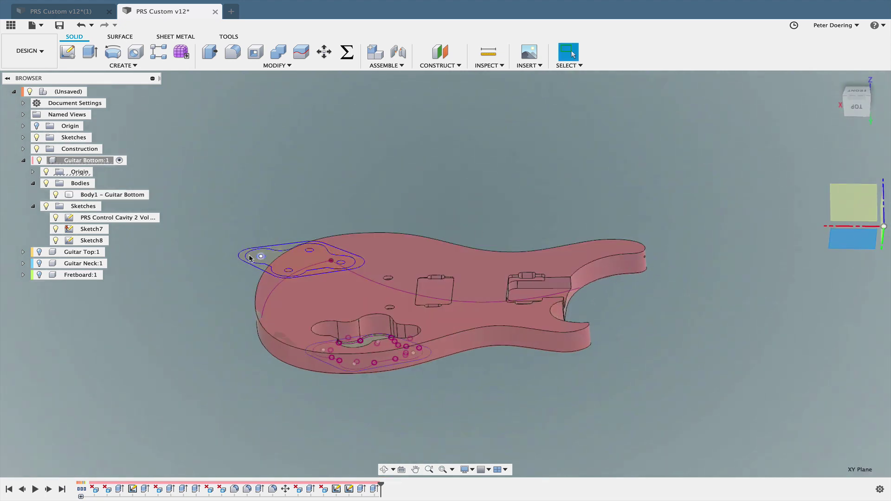
mouse_move(513, 200)
middle_mouse_down()
mouse_move(449, 197)
mouse_move(480, 185)
mouse_move(520, 193)
mouse_move(516, 173)
mouse_move(517, 187)
middle_mouse_up()
middle_click_drag(857, 202, 779, 176)
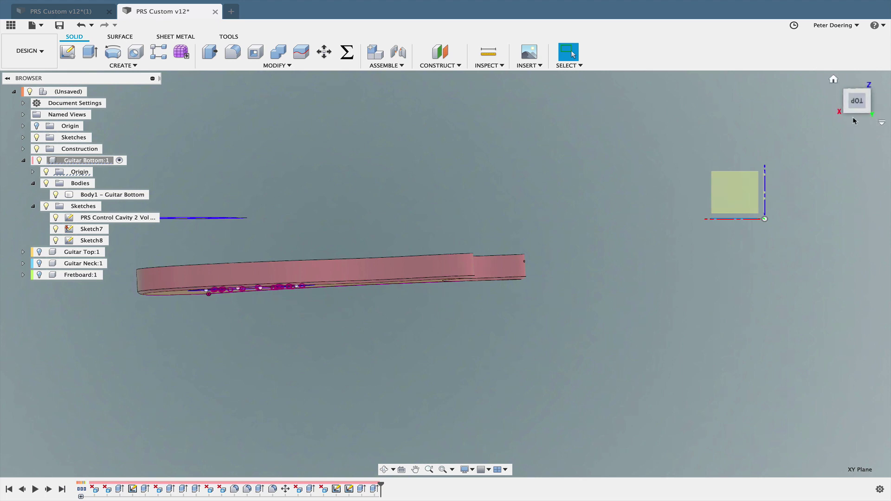
middle_click_drag(231, 304, 338, 338)
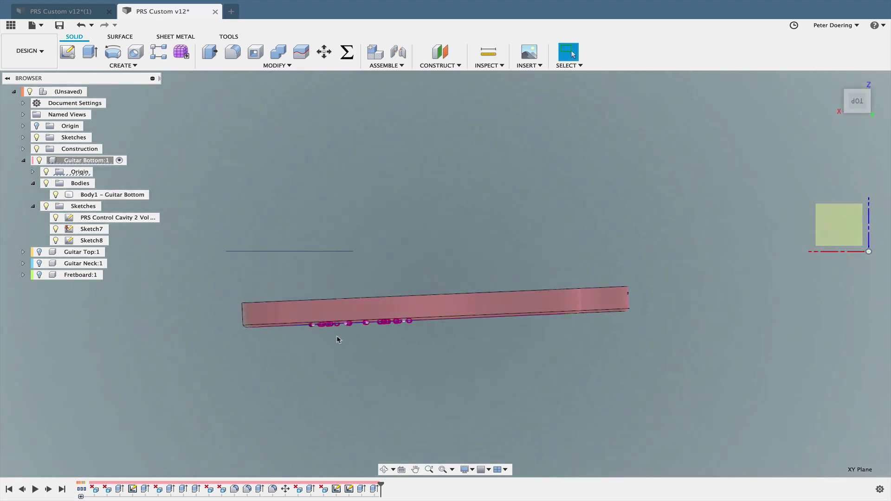
scroll(337, 337, "up", 4)
scroll(373, 269, "down", 4)
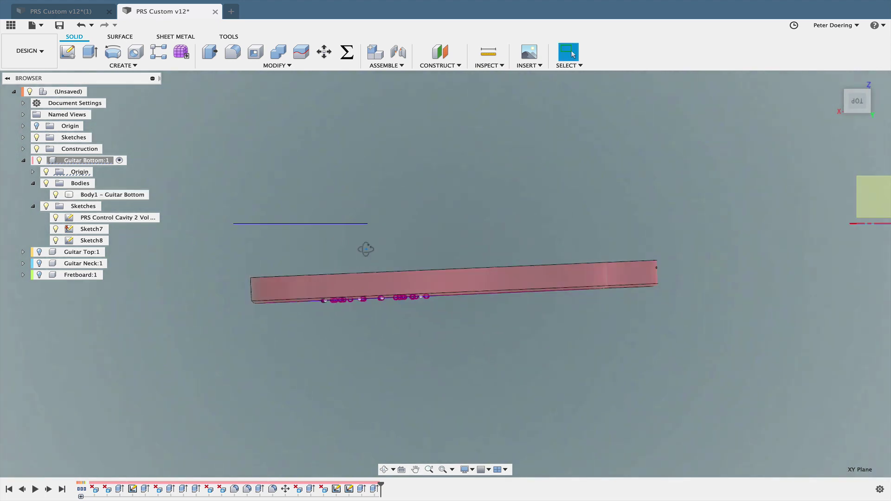
Step: Compare the Guitar Bottom's flat top face with the selected Sketch7 profile on its back, viewing both from several angles
middle_click_drag(466, 233, 441, 354, "shift")
scroll(393, 355, "up", 5)
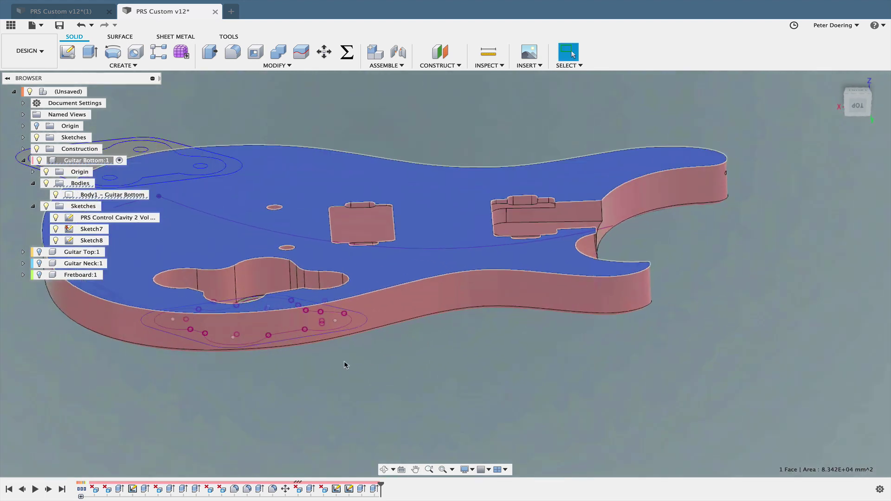
middle_click_drag(353, 365, 393, 284)
scroll(232, 332, "down", 5)
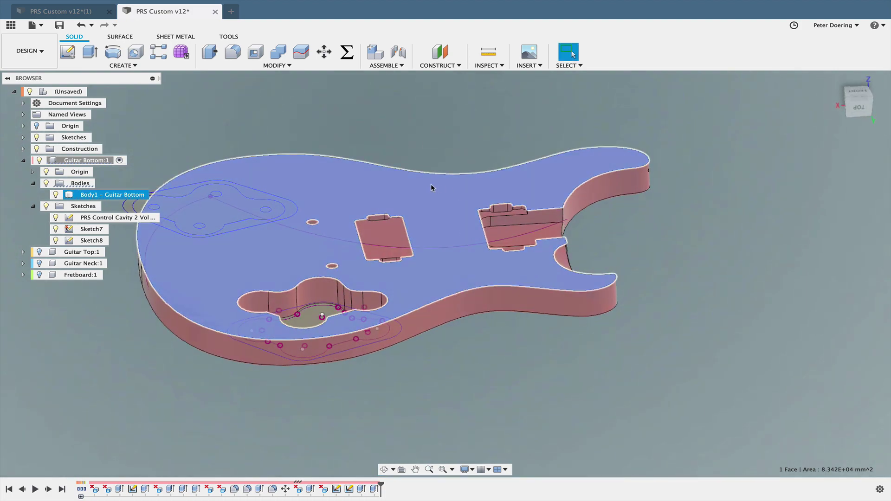
middle_click_drag(467, 370, 398, 183, "shift")
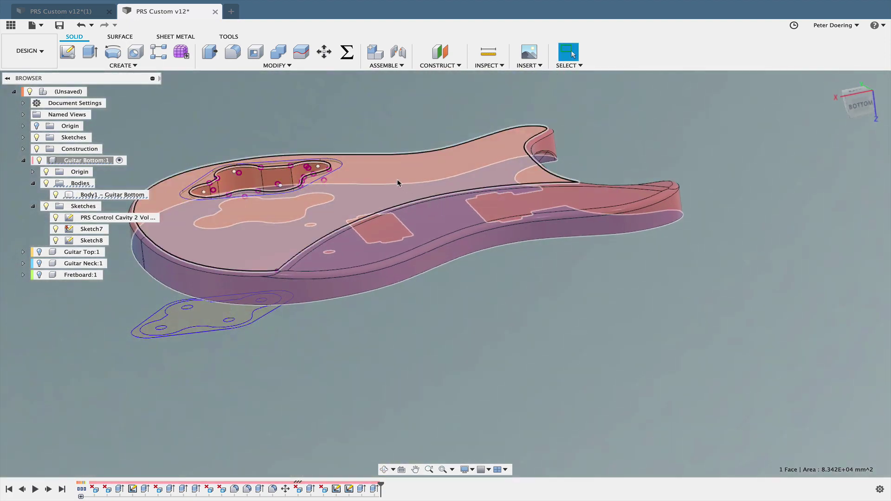
left_click(398, 184)
middle_click_drag(521, 323, 591, 436, "shift")
middle_click_drag(364, 336, 445, 370, "shift")
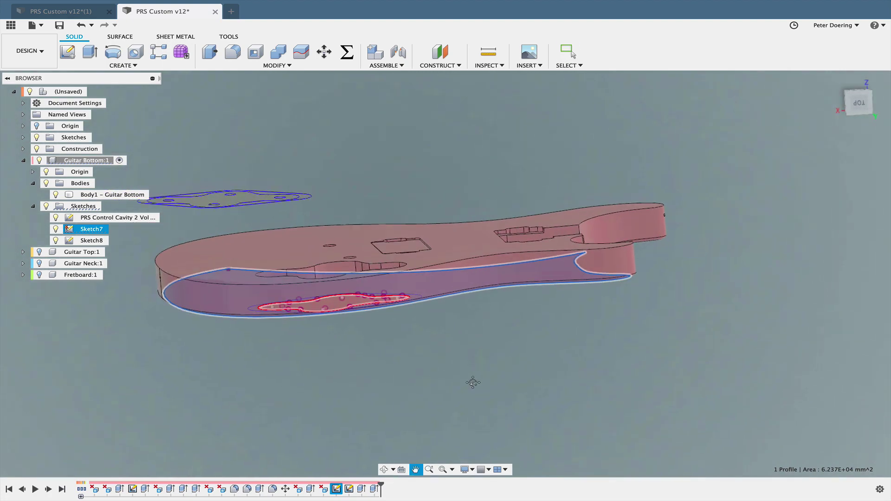
middle_click_drag(514, 367, 710, 315, "shift")
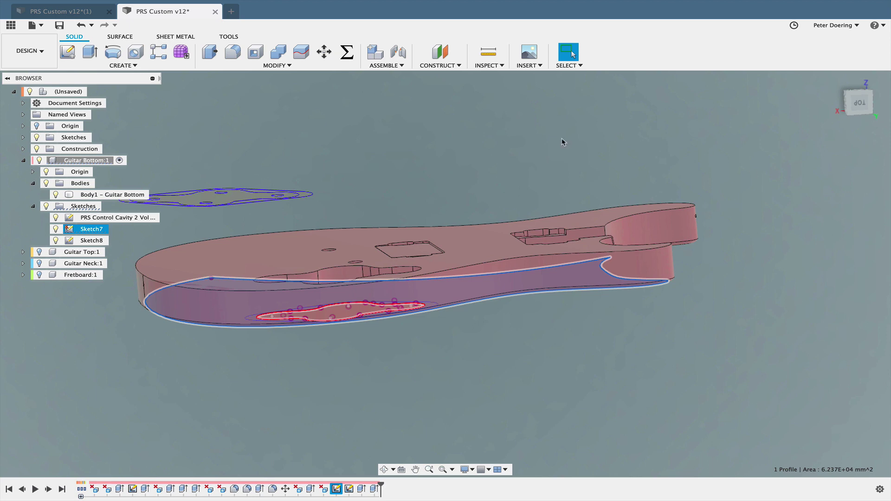
middle_click_drag(563, 142, 502, 152, "shift")
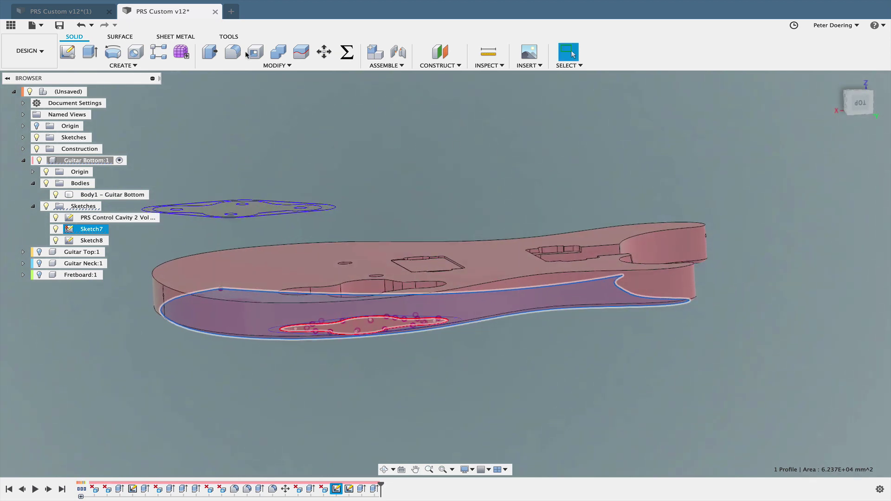
Step: Switch back to the PRS Custom v12(1) design and hide the Guitar Top, Guitar Neck and Fretboard
left_click(78, 13)
middle_click_drag(374, 161, 397, 175, "shift")
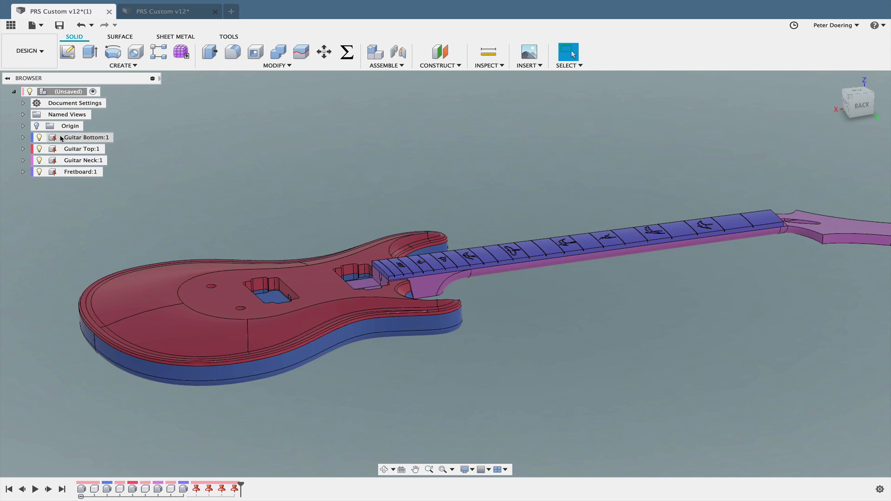
left_click(40, 149)
left_click(40, 161)
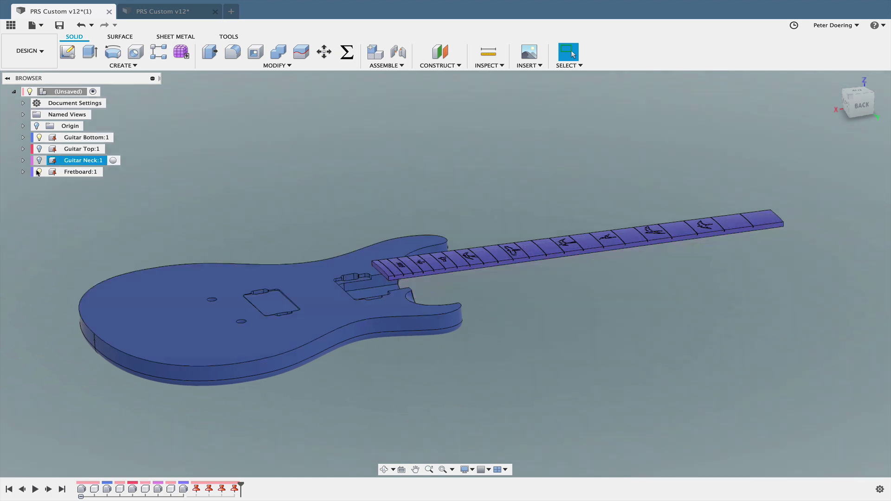
left_click(39, 172)
middle_click_drag(434, 198, 464, 198)
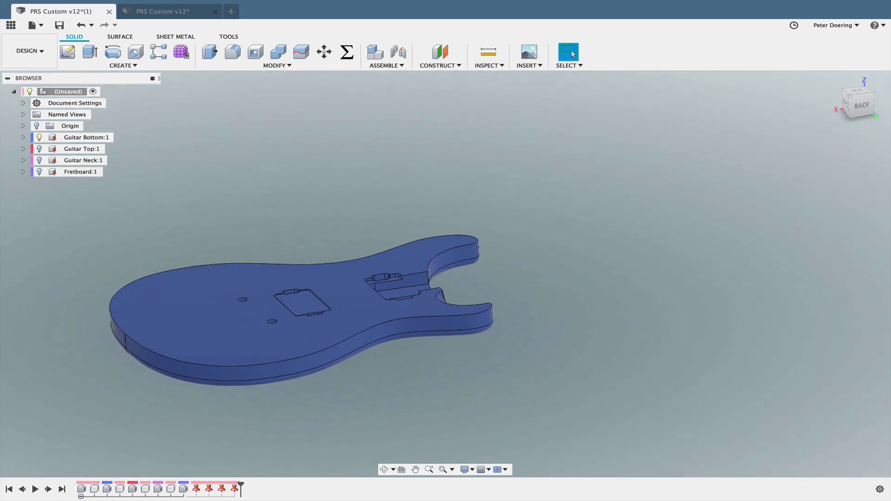
Step: Create an offset construction plane at a distance of 0.00 mm from the Guitar Bottom's flat top face
left_click(440, 52)
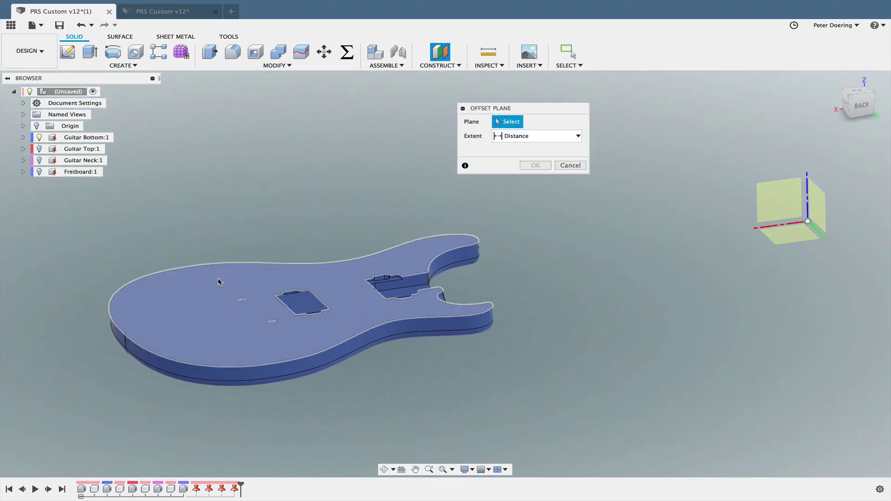
left_click(220, 281)
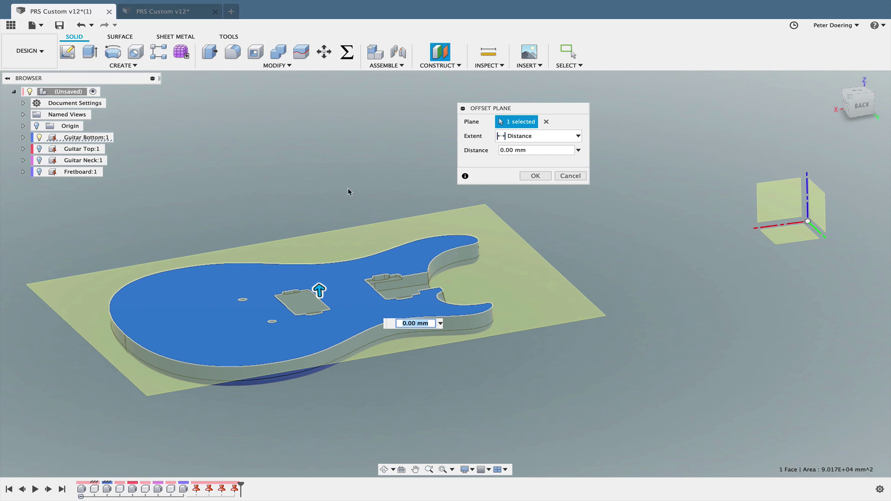
left_click(535, 175)
middle_click_drag(280, 175, 332, 178)
scroll(316, 211, "up", 4)
scroll(356, 186, "up", 2)
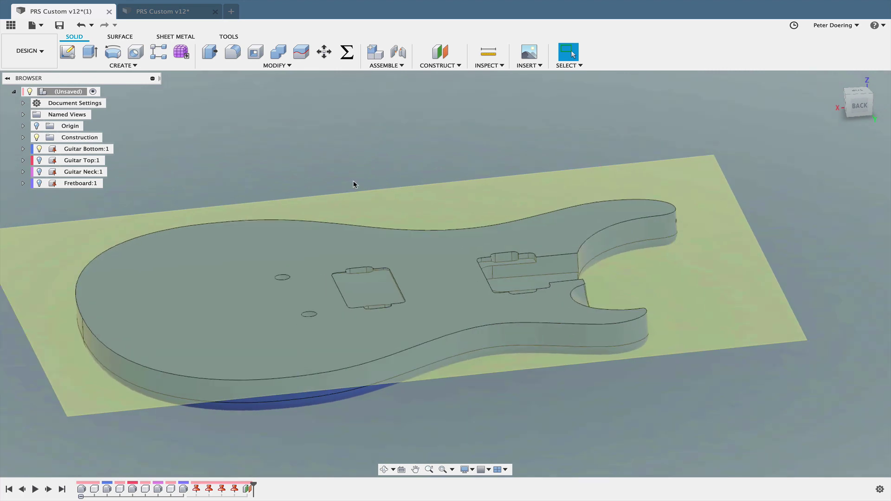
scroll(284, 201, "down", 5)
middle_click_drag(293, 197, 326, 375, "shift")
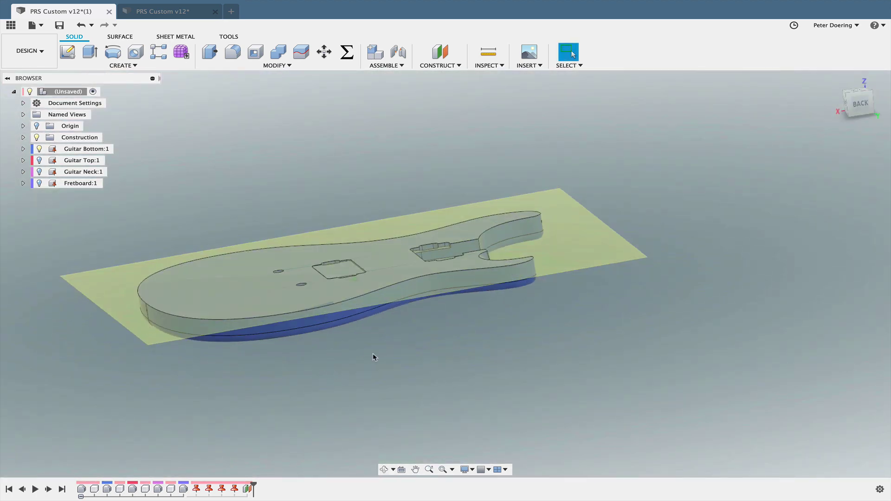
middle_click_drag(381, 361, 389, 377)
scroll(388, 377, "up", 3)
scroll(388, 377, "down", 5)
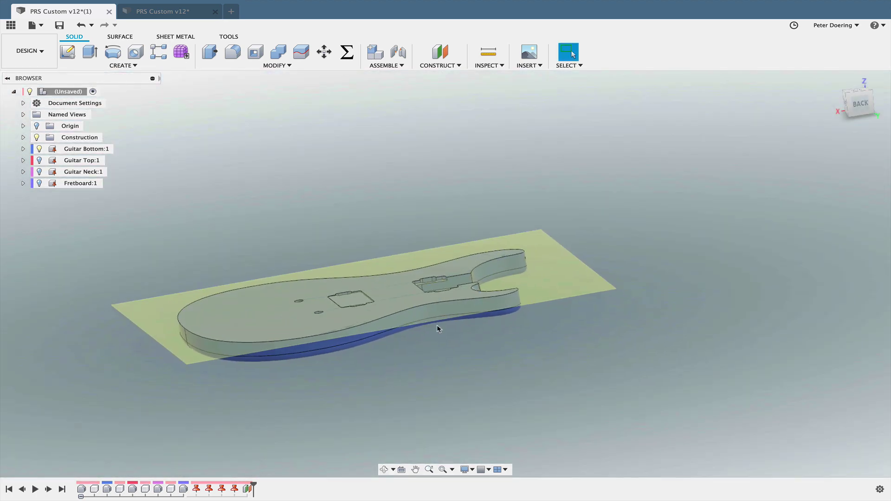
left_click(440, 51)
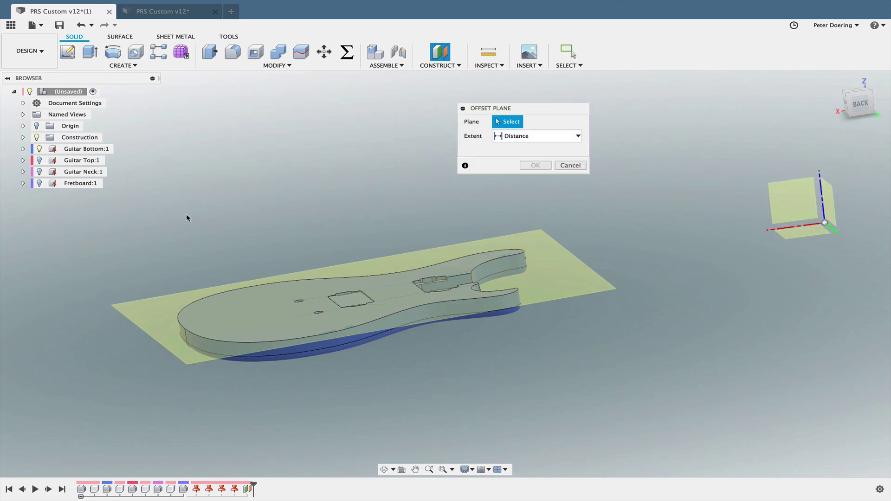
left_click(160, 310)
left_click_drag(160, 305, 157, 228)
mouse_move(243, 198)
middle_mouse_down("shift")
mouse_move(227, 168)
mouse_move(247, 201)
middle_mouse_up("shift")
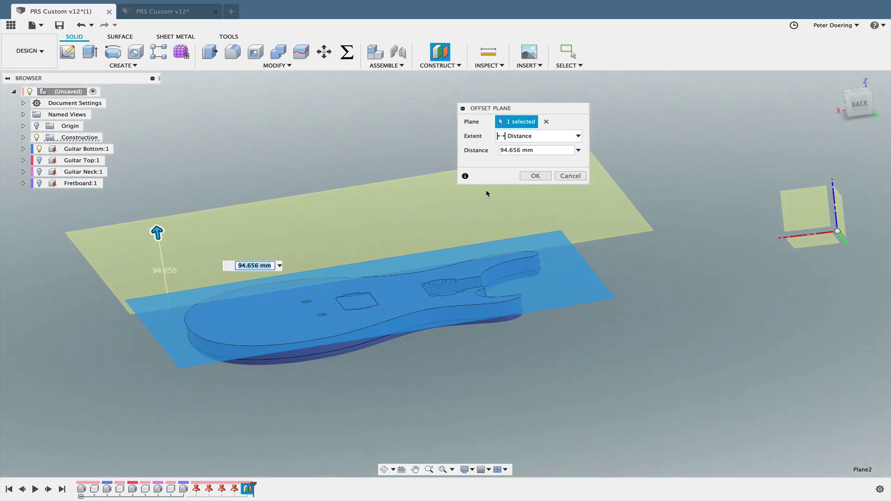
left_click(571, 176)
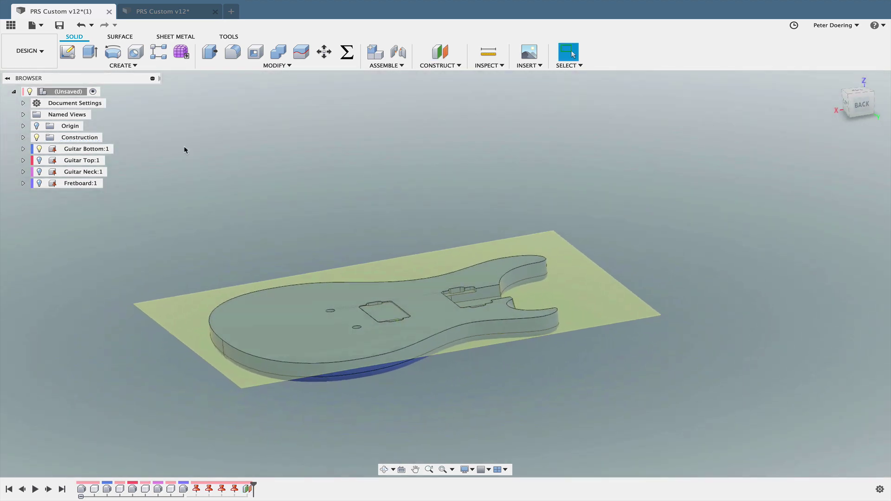
Step: Rename the new construction plane on the Guitar Bottom's face as REFERENCE Plane2
left_click(23, 137)
left_click(79, 150)
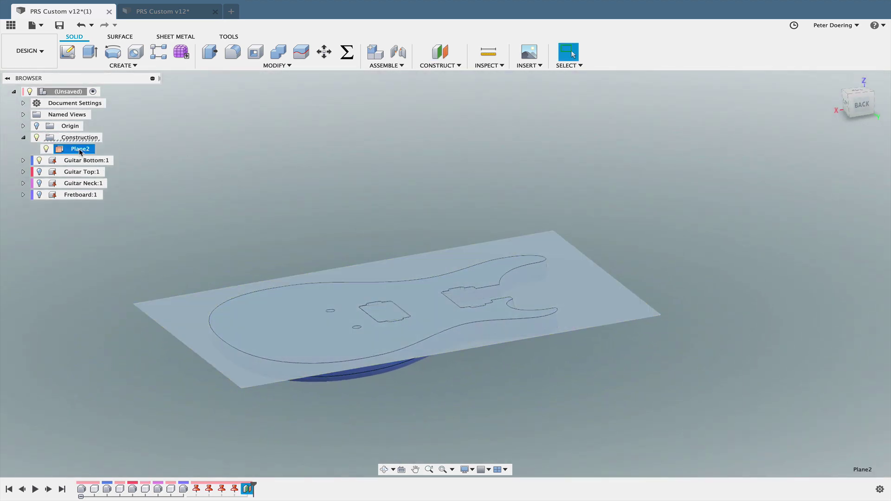
double_click(80, 149)
key("Left")
type("REFERENCE")
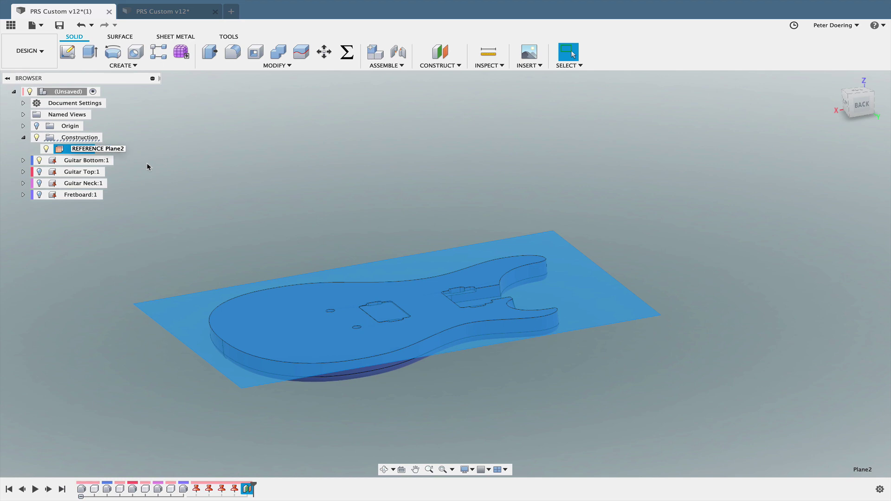
left_click(194, 157)
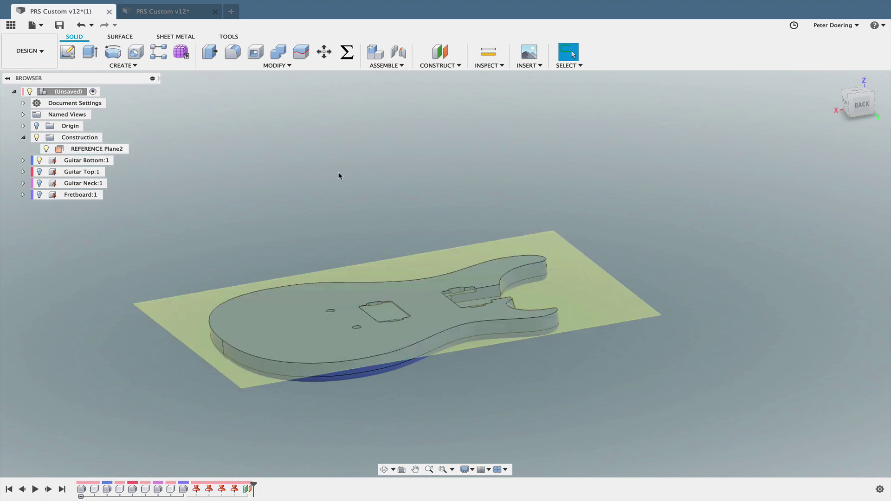
mouse_move(344, 178)
middle_mouse_down("shift")
mouse_move(341, 167)
mouse_move(343, 178)
middle_mouse_up("shift")
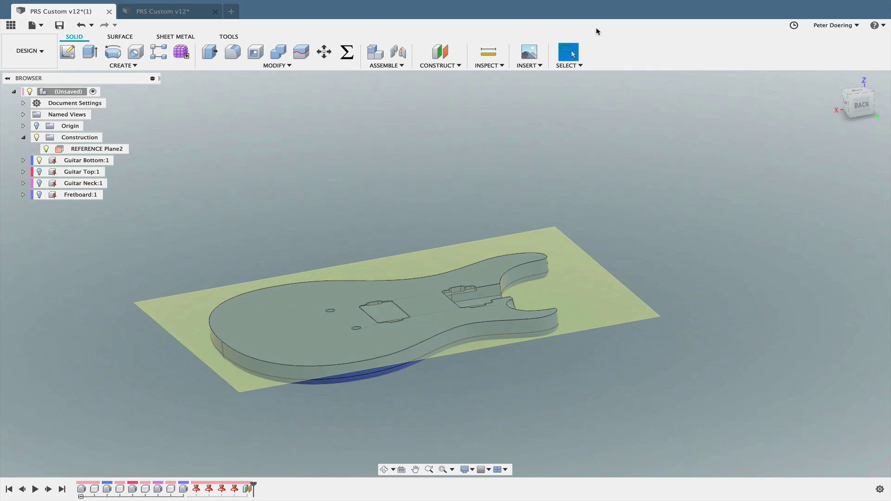
Step: In the fully detailed PRS Custom v12*(1) design, advance the timeline by three features from the first group
mouse_move(591, 2)
left_click(638, 6)
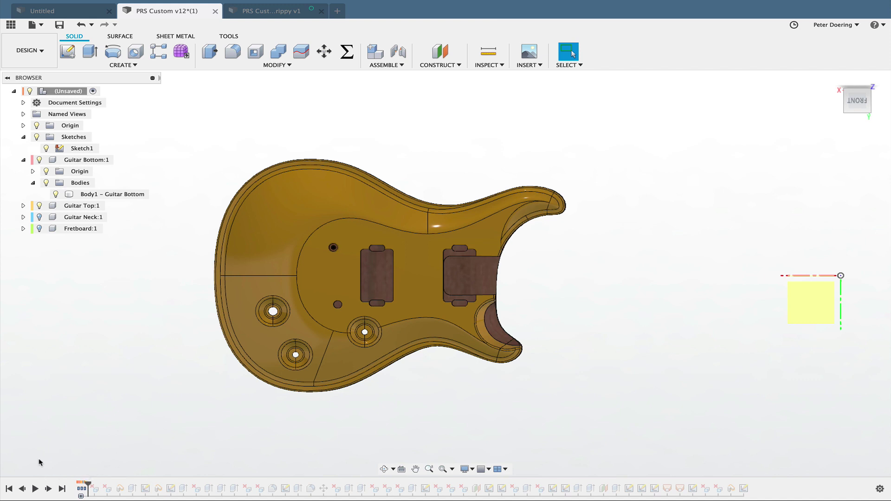
left_click(49, 489)
left_click(48, 489)
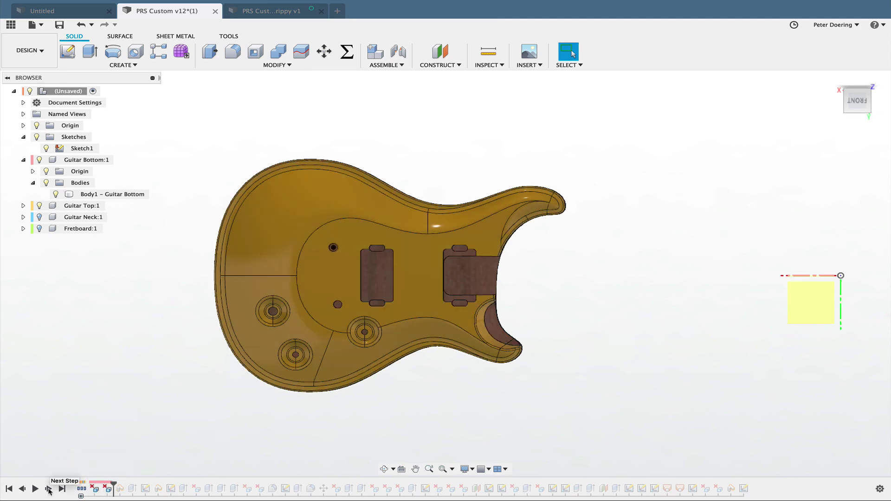
left_click(48, 489)
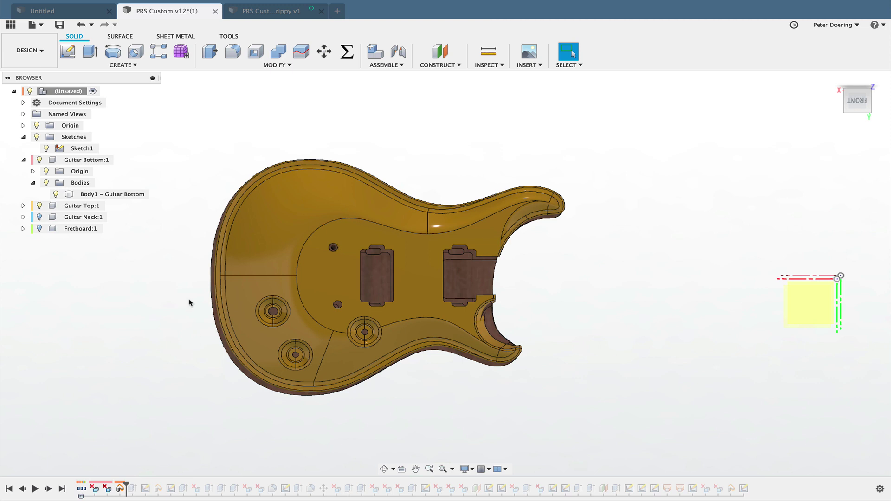
Step: Slide the Guitar Top aside to expose the Guitar Bottom beneath it, and revert the components to their captured positions
left_click_drag(314, 234, 389, 226)
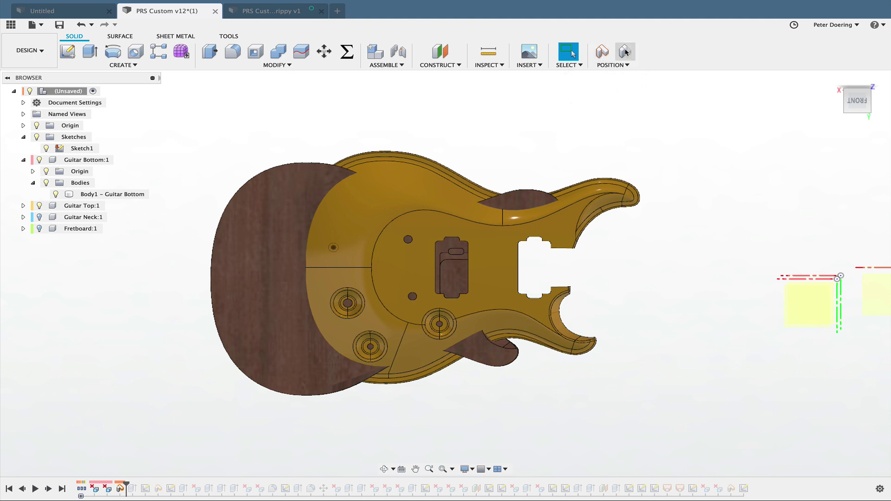
left_click(233, 264)
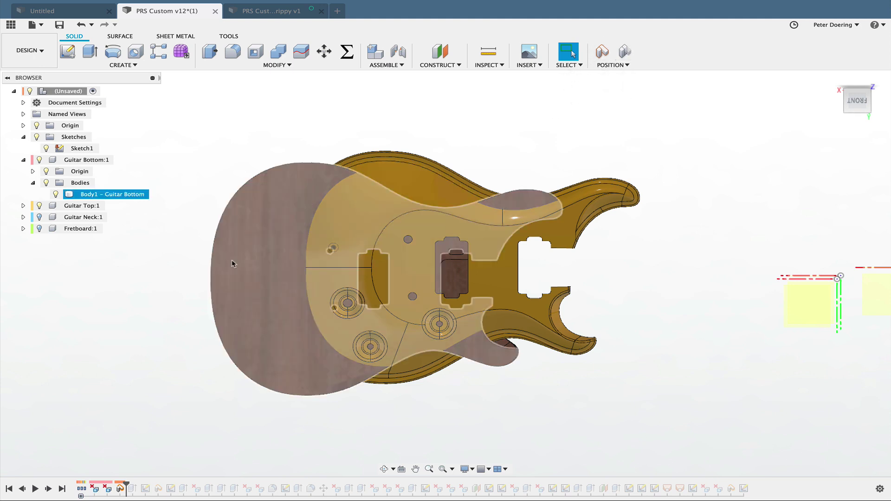
left_click(236, 364)
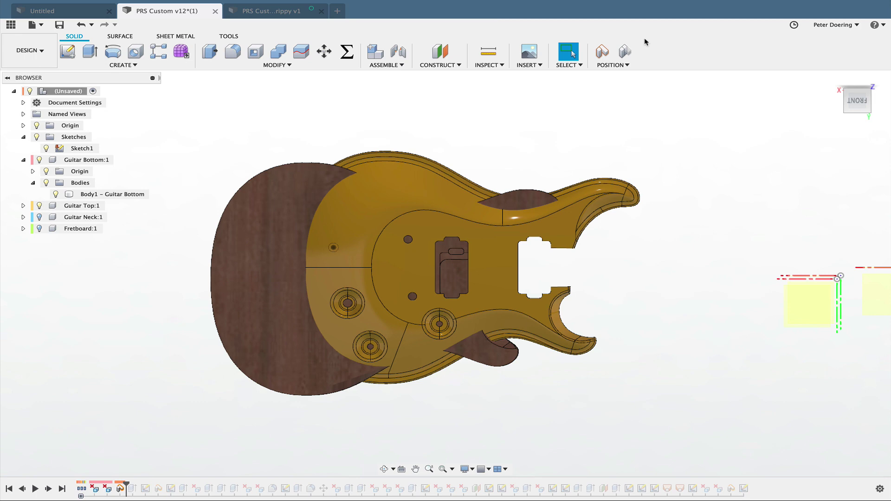
left_click(625, 53)
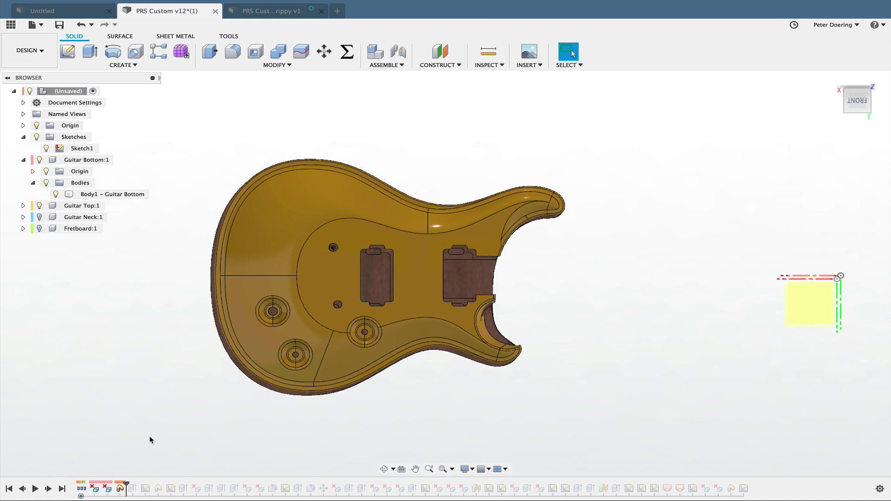
Step: Step the timeline to the PRS Control Cavity 2 Vol 2 Tone sketch and highlight the Guitar Bottom body and that sketch
left_click(49, 489)
left_click(49, 489)
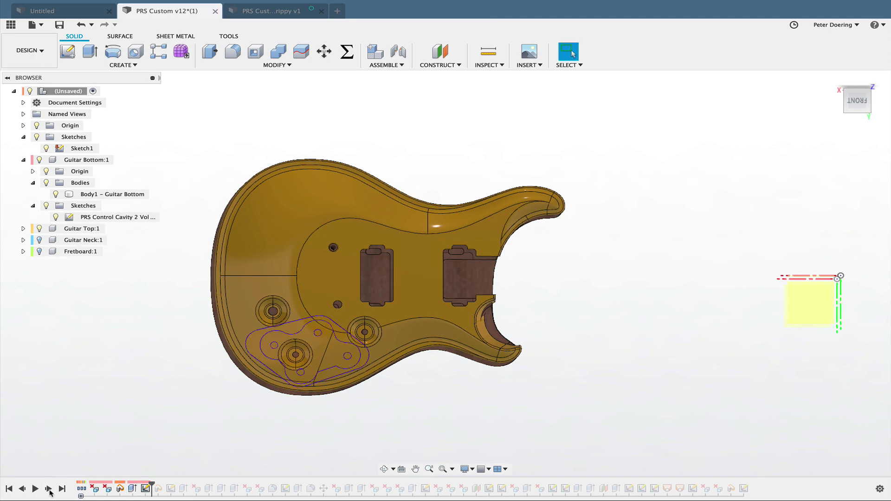
left_click(49, 489)
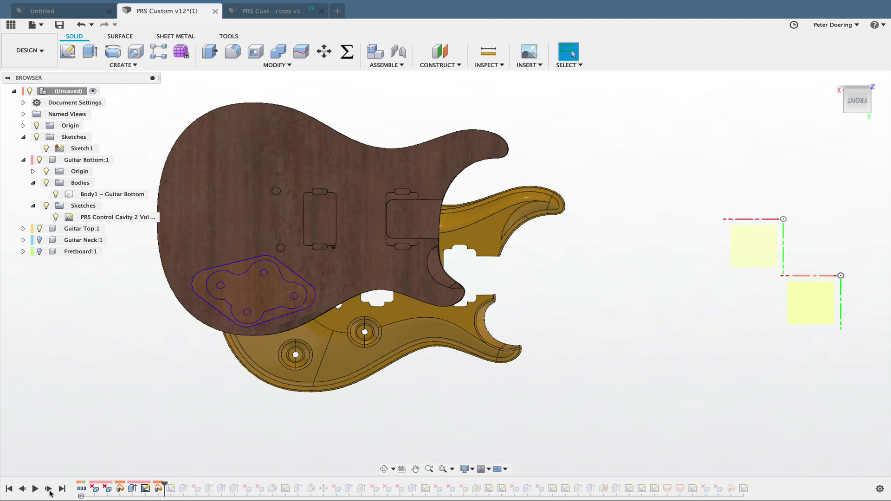
left_click(21, 490)
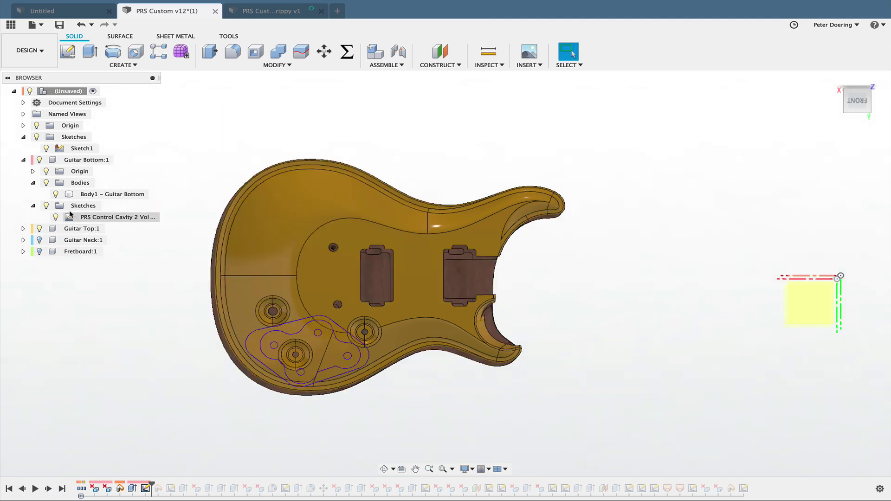
left_click(92, 196)
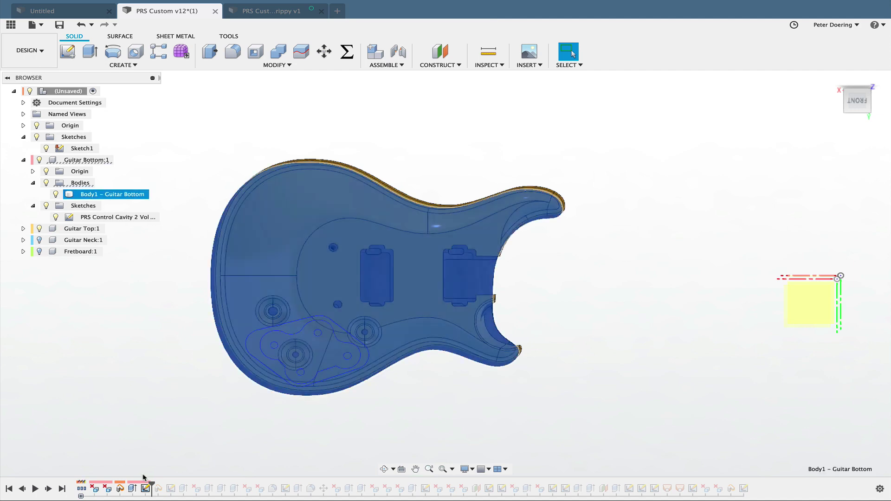
left_click(145, 487)
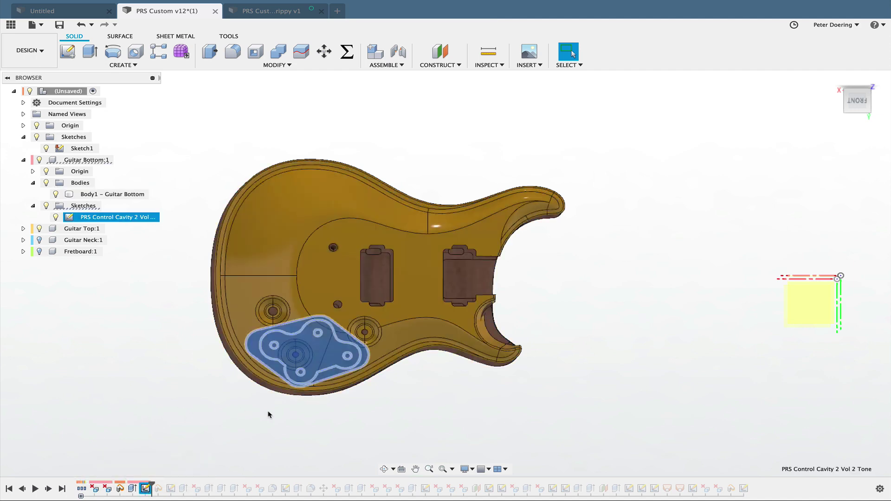
left_click(370, 431)
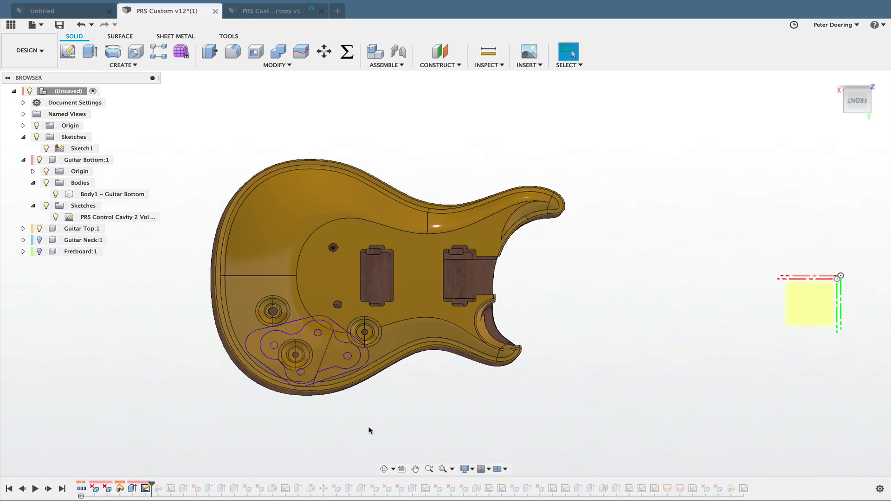
Step: Advance the timeline by one feature past the control cavity sketch and inspect the design's XY origin plane
left_click(49, 490)
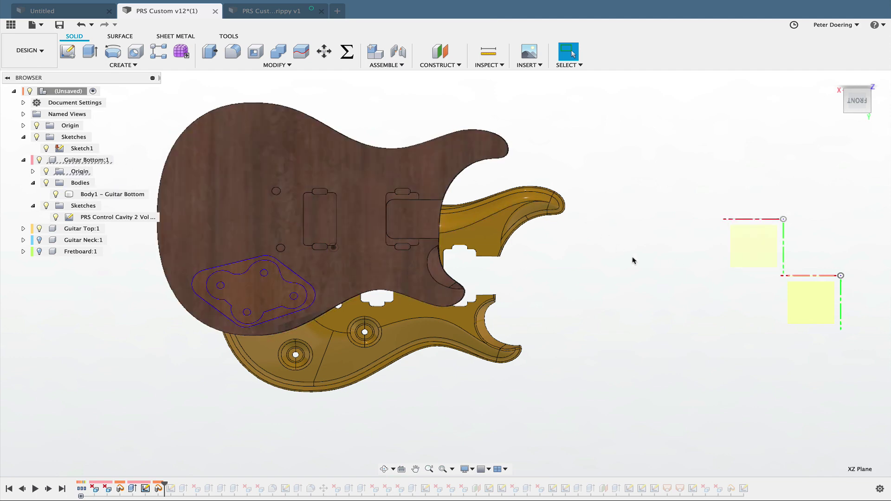
left_click(819, 286)
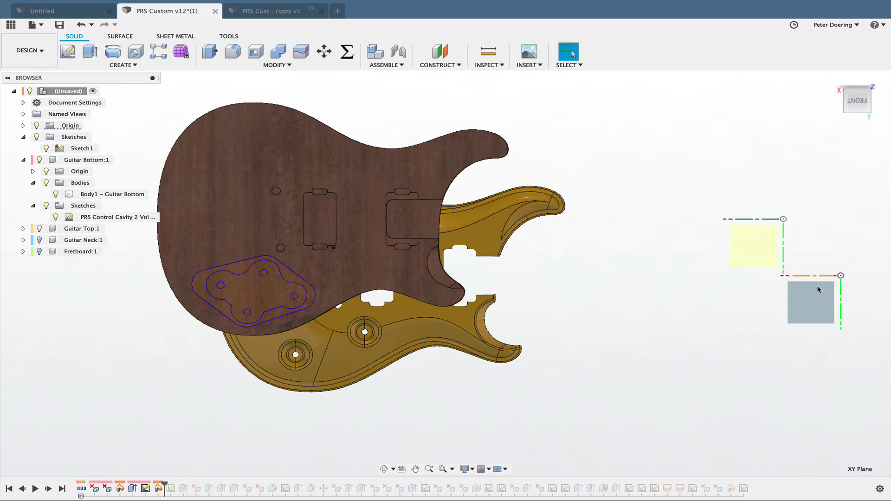
left_click(667, 200)
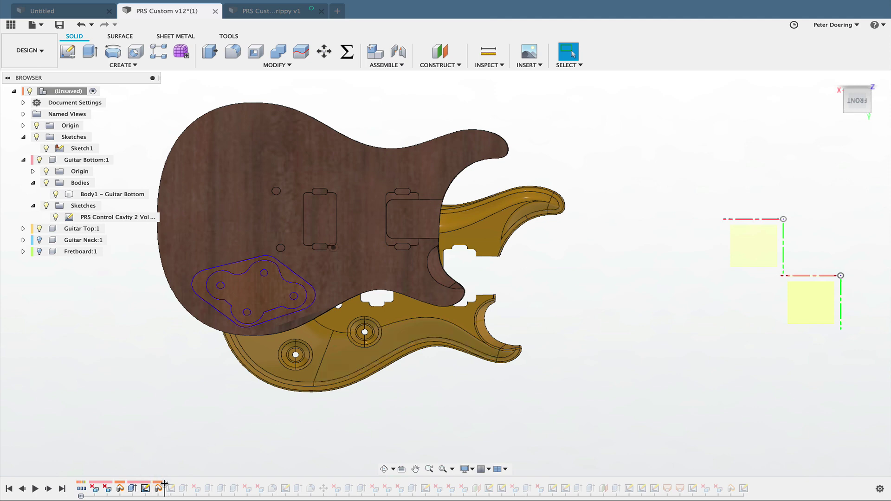
Step: Roll the timeline forward through the control cavity features and the following Move feature, and select the Guitar Bottom's XY plane
left_click_drag(164, 484, 317, 488)
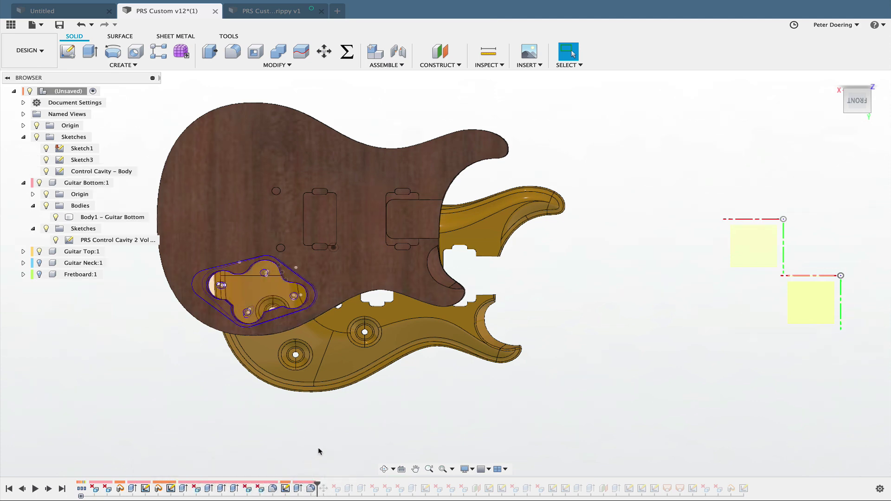
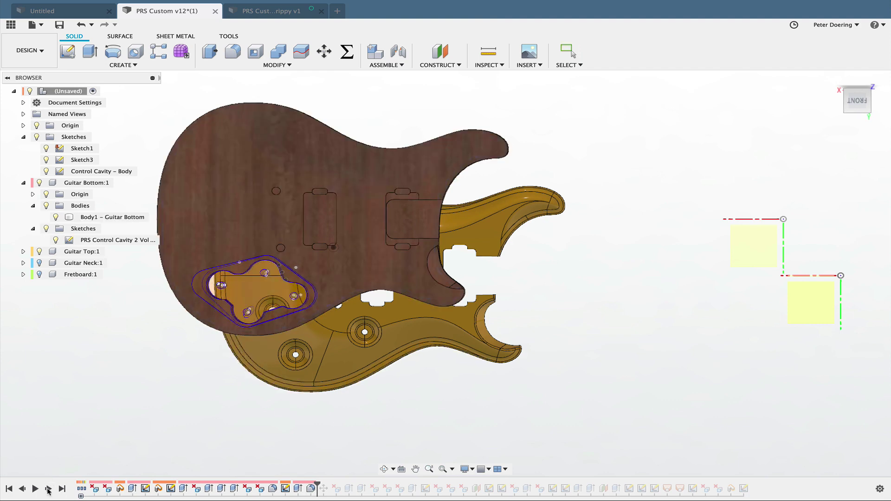
left_click(48, 489)
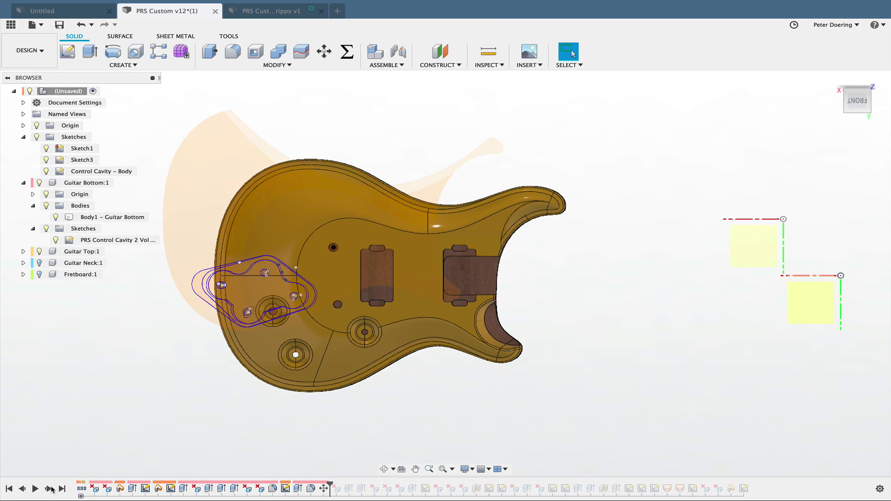
left_click(758, 233)
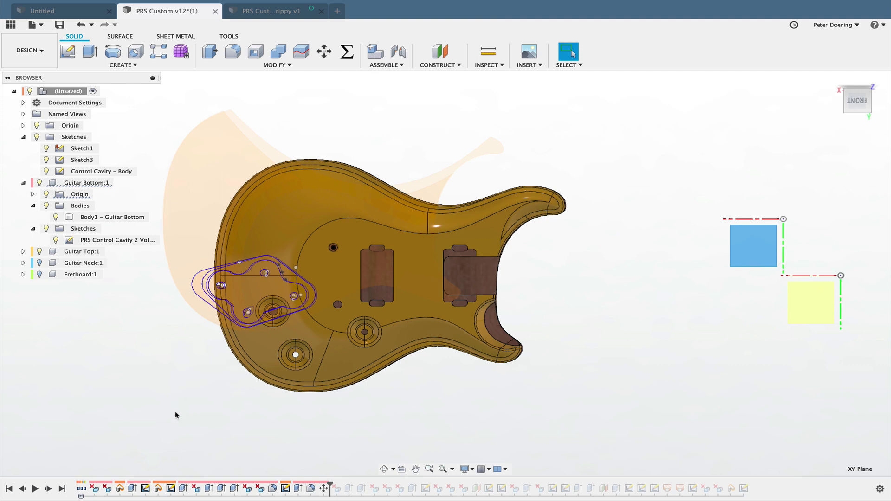
Step: Look through the open designs and switch to PRS Custom – Trippy v1
left_click(74, 11)
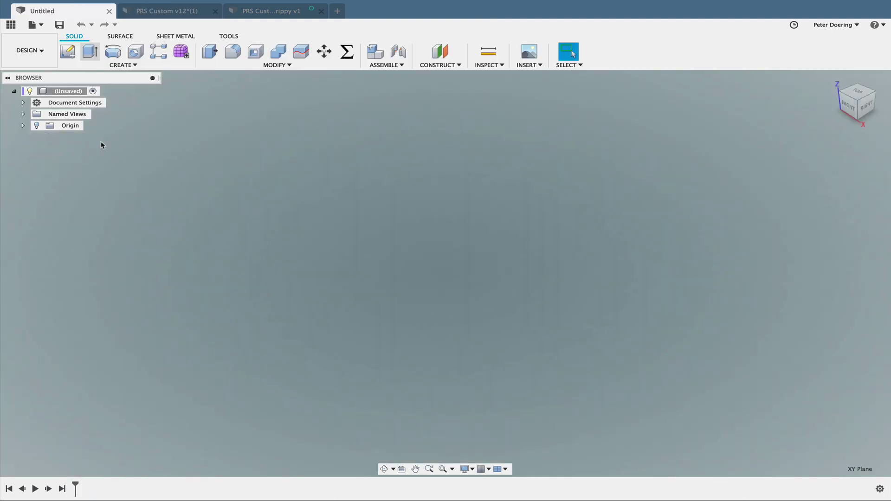
left_click(166, 13)
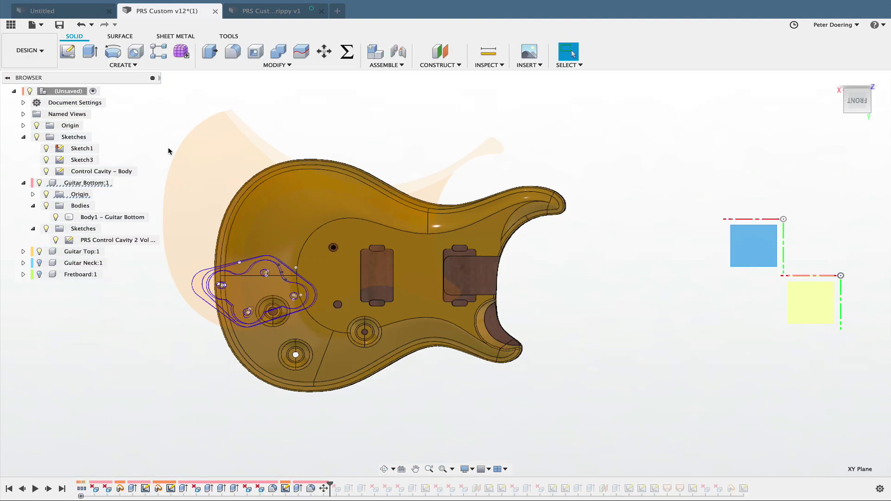
left_click(283, 12)
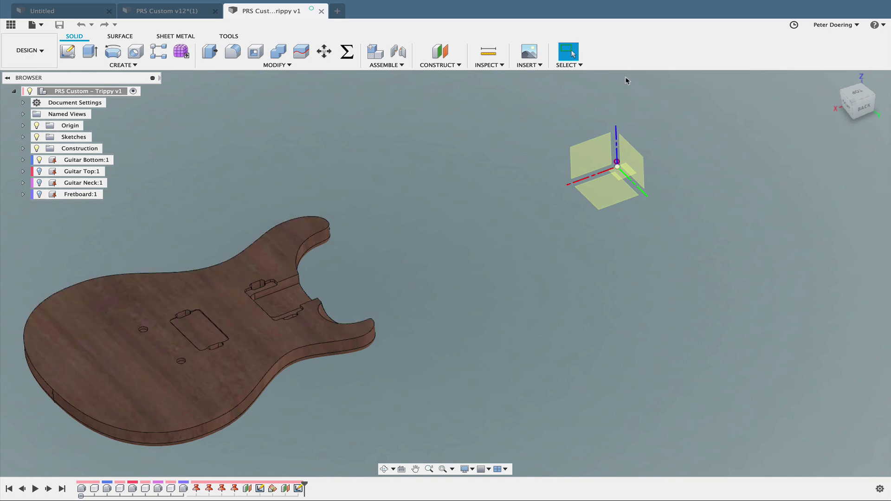
Step: Try moving the Guitar Bottom body with Move/Copy by an X distance of -86.672 mm, and cancel the command
left_click(235, 489)
left_click(324, 51)
left_click(232, 318)
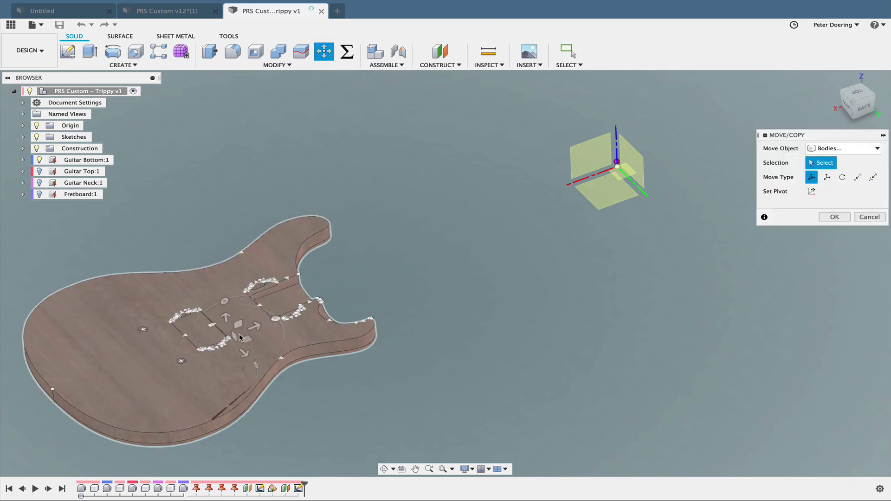
left_click(255, 348)
left_click_drag(244, 353, 209, 317)
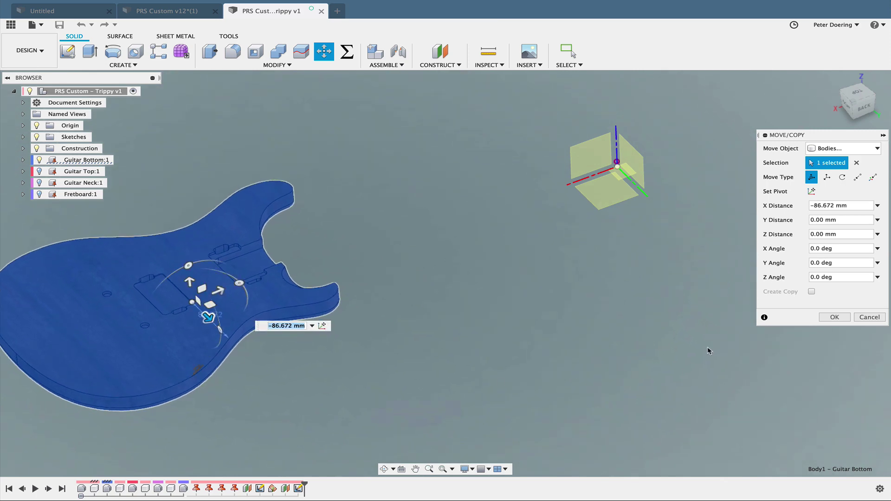
left_click(868, 318)
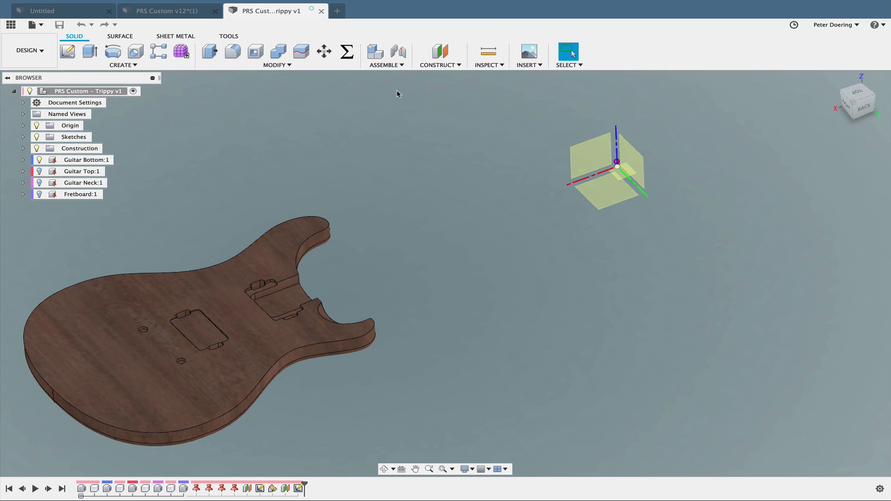
Step: Switch to PRS Custom v12 and open Sketch3 for editing
left_click(170, 16)
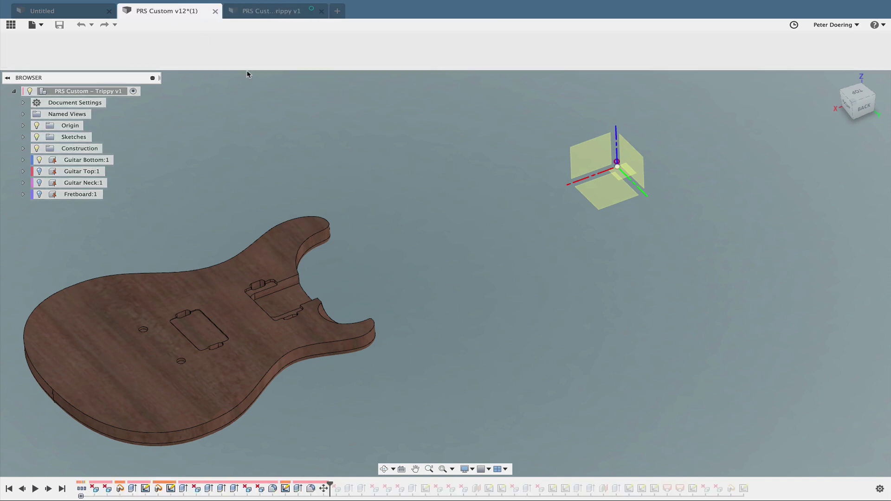
scroll(215, 378, "up", 2)
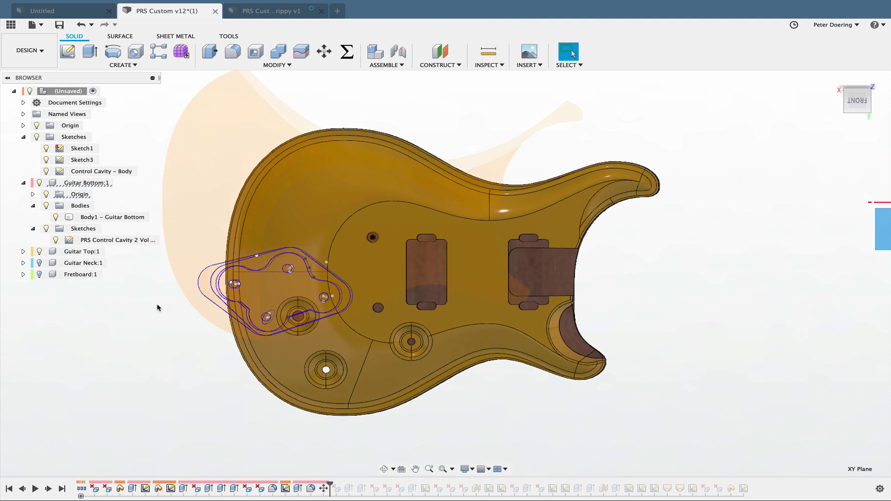
scroll(158, 307, "up", 1)
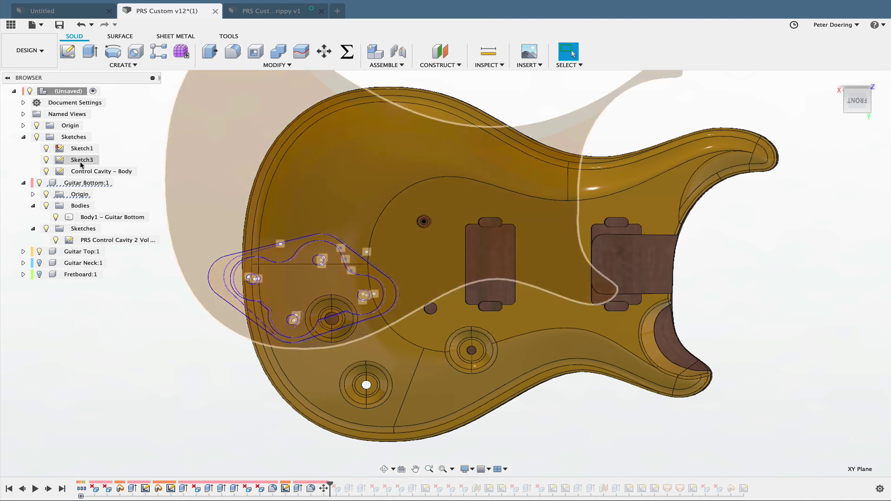
left_click(81, 160)
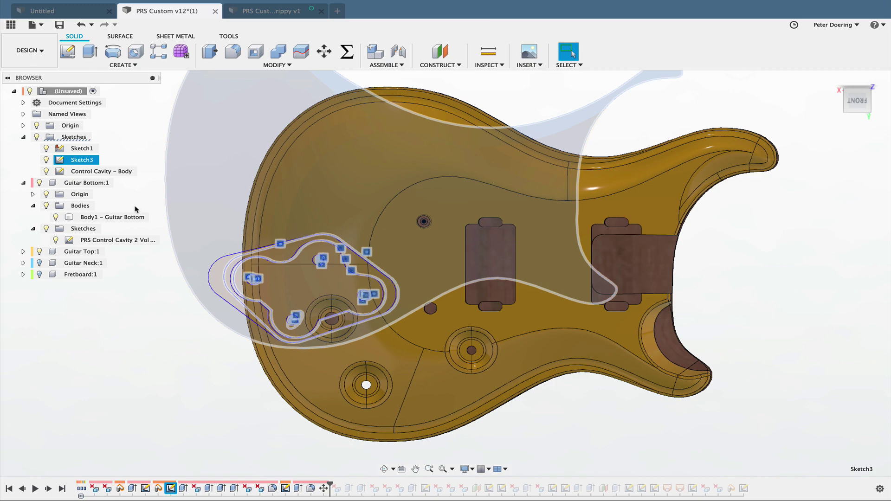
middle_click_drag(135, 207, 155, 224)
right_click(88, 164)
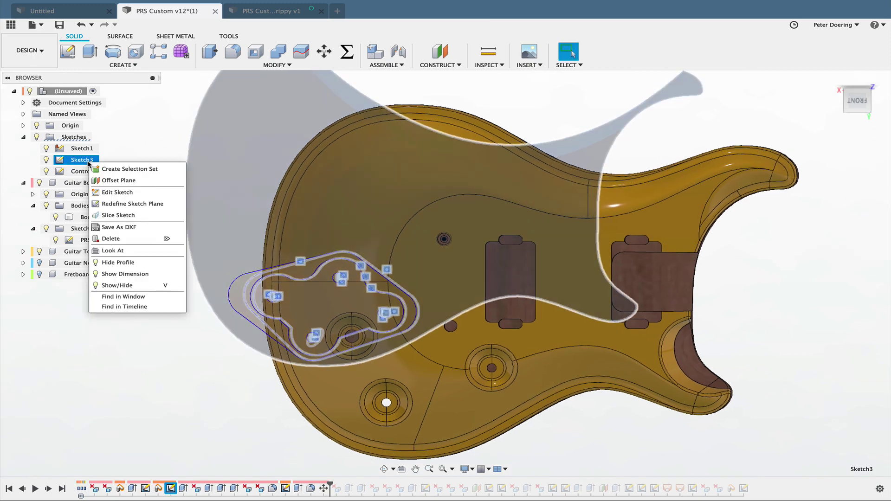
left_click(122, 192)
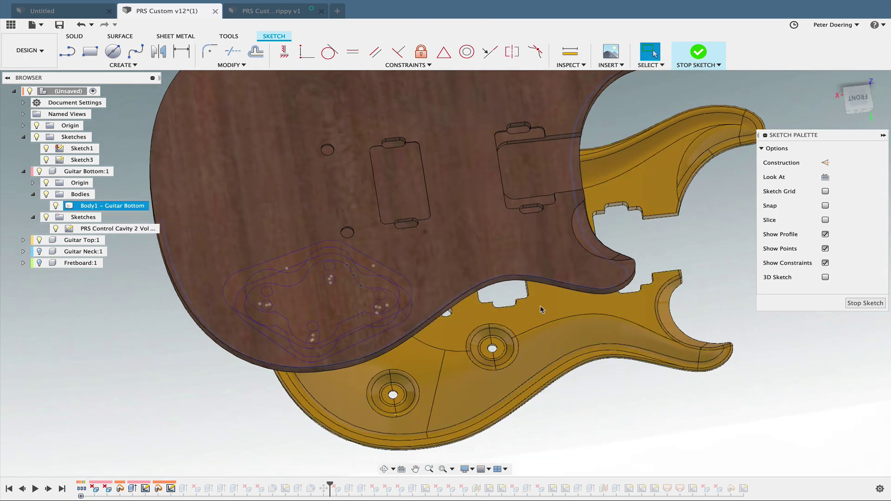
Step: Try moving points and curves of the control cavity sketch on the Guitar Bottom
middle_click_drag(597, 420, 560, 425, "shift")
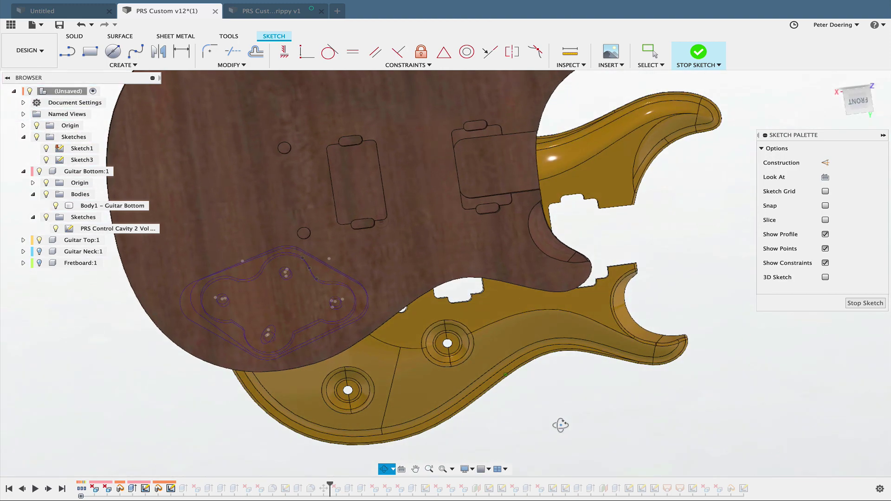
mouse_move(199, 385)
middle_mouse_down()
mouse_move(269, 392)
mouse_move(192, 382)
middle_mouse_up()
scroll(239, 388, "up", 4)
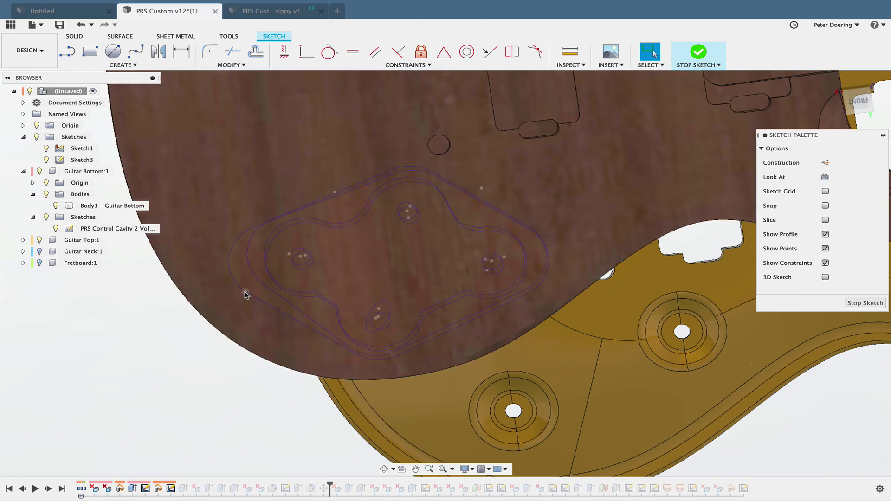
left_click(246, 292)
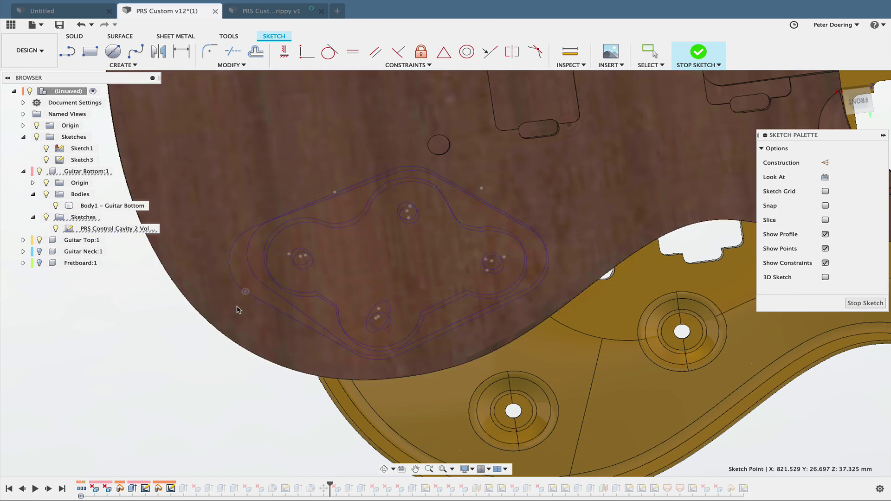
left_click(310, 267)
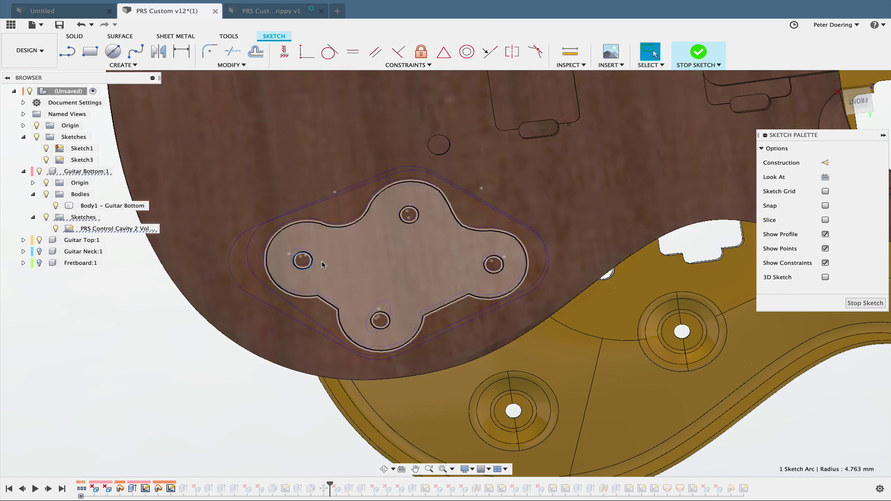
left_click(342, 185)
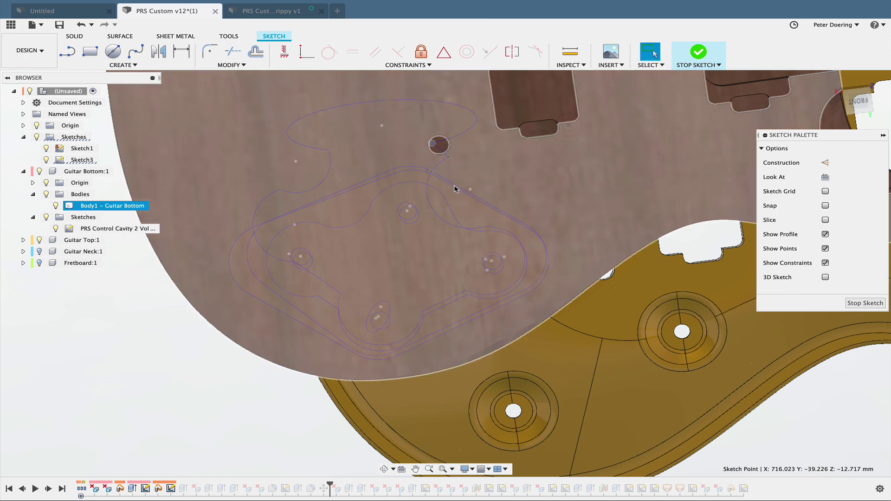
scroll(454, 187, "down", 3)
middle_click_drag(151, 353, 142, 407)
scroll(168, 395, "down", 2)
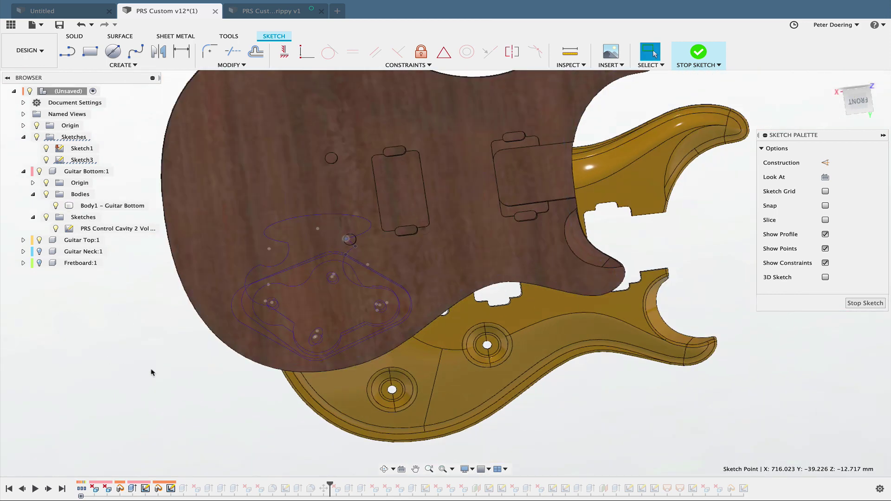
middle_click_drag(235, 400, 286, 369, "shift")
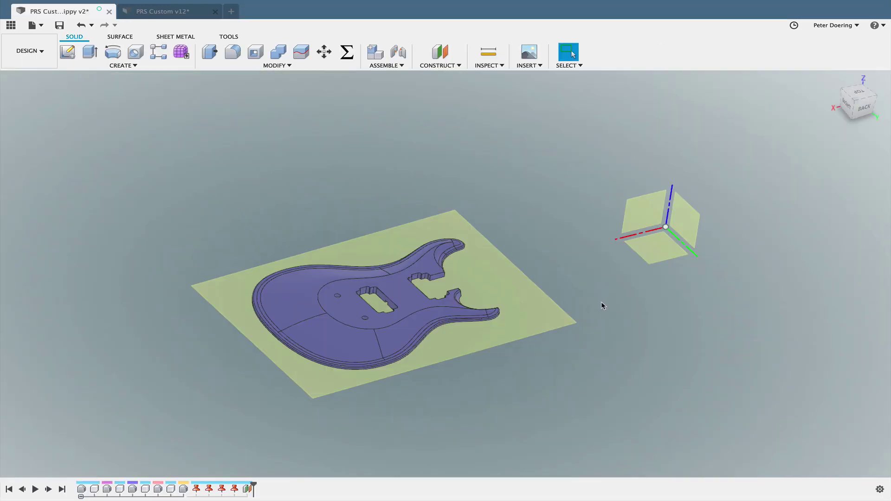
Step: Start a sketch on the back face of the PRS Custom v12 Guitar Top and project the origin point into it
middle_click_drag(599, 308, 569, 305, "shift")
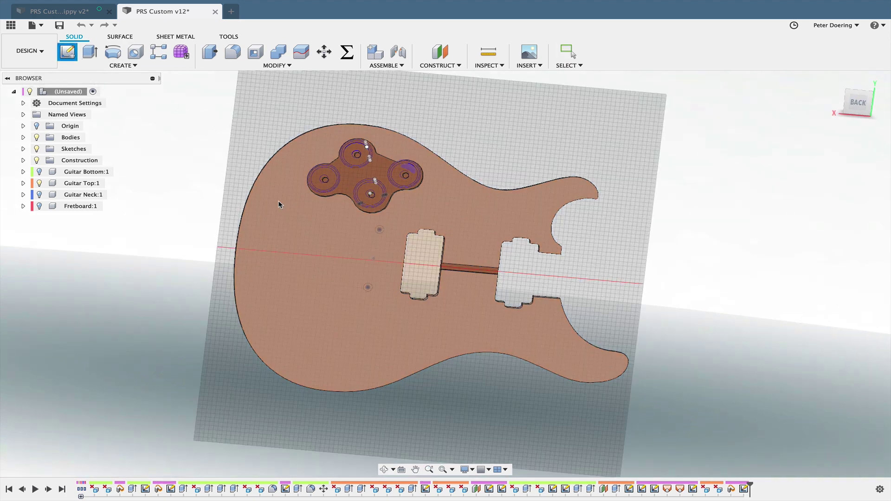
left_click(415, 175)
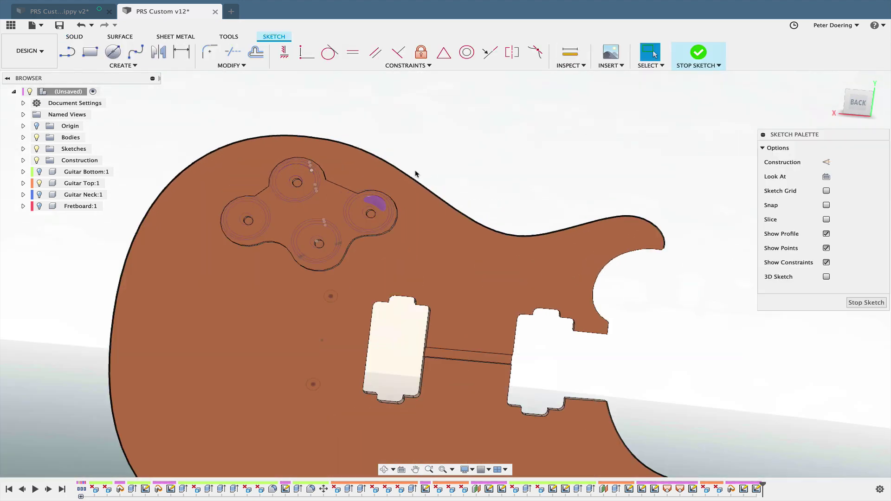
scroll(416, 172, "down", 8)
left_click(37, 126)
middle_click_drag(597, 172, 605, 221, "shift")
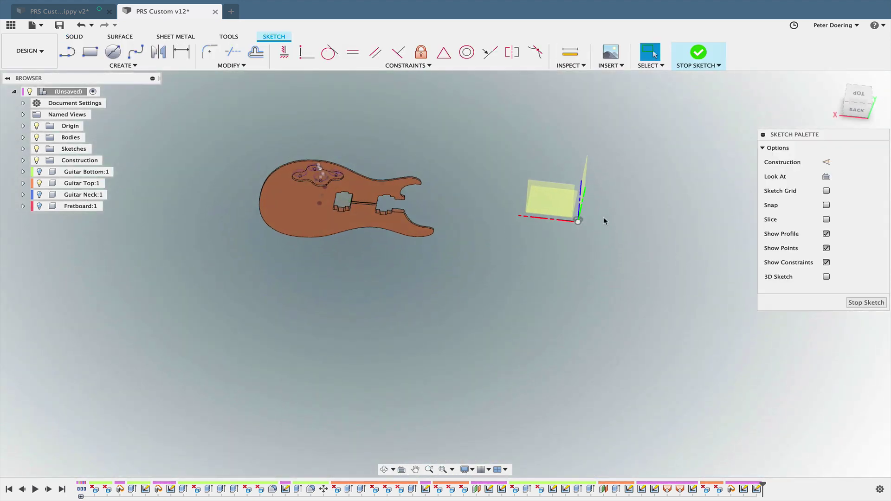
key("s")
left_click(580, 284)
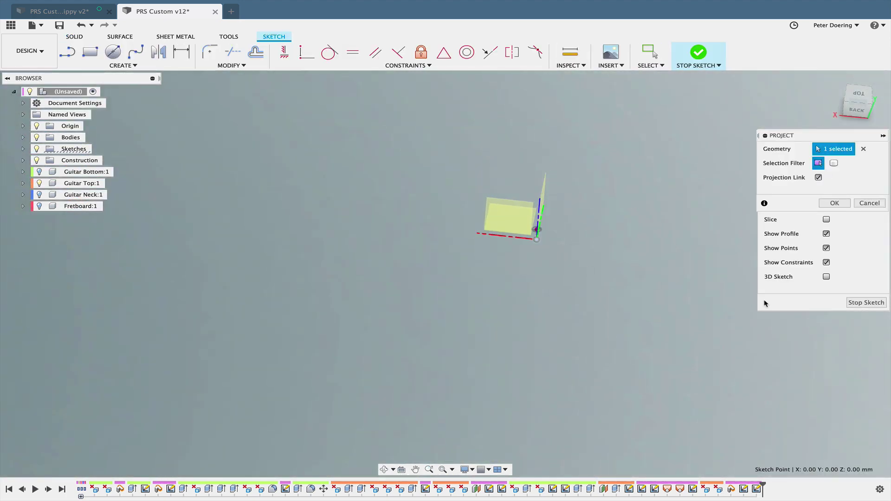
left_click(835, 203)
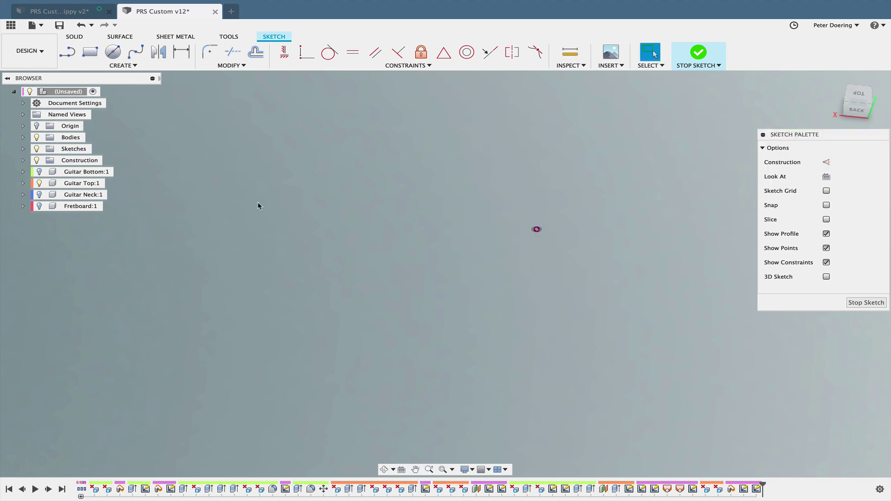
Step: Add a driven horizontal dimension from the uppermost control hole to the projected origin point
middle_click_drag(466, 237, 494, 232, "shift")
scroll(420, 230, "down", 2)
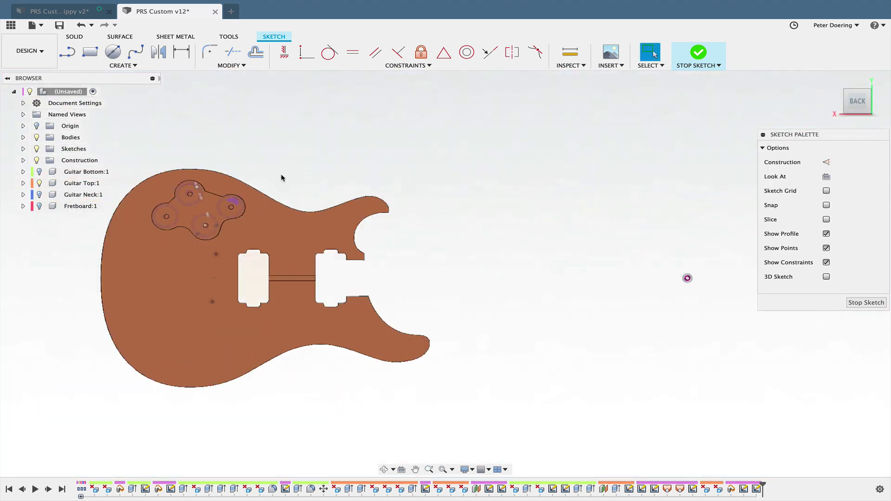
key("s")
left_click(306, 196)
scroll(191, 197, "up", 5)
left_click(199, 197)
scroll(219, 199, "down", 2)
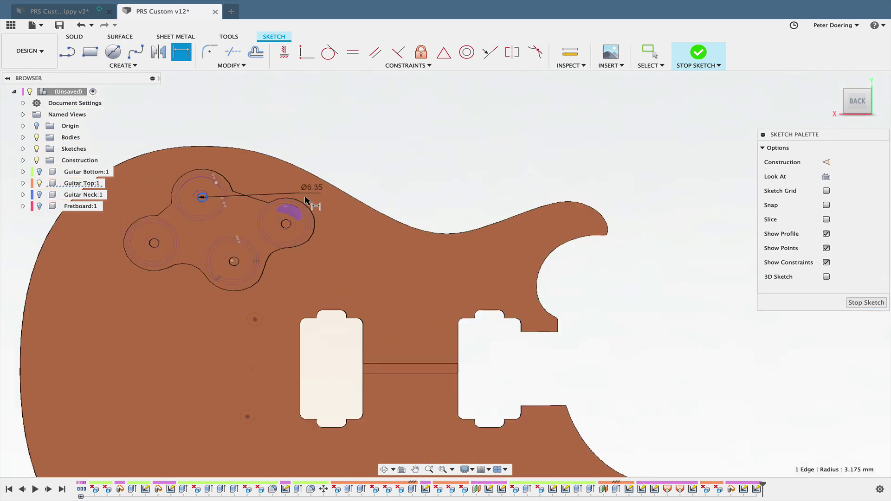
scroll(307, 201, "down", 3)
middle_click_drag(581, 204, 371, 189)
left_click(724, 302)
middle_click_drag(321, 83, 400, 121)
left_click(402, 122)
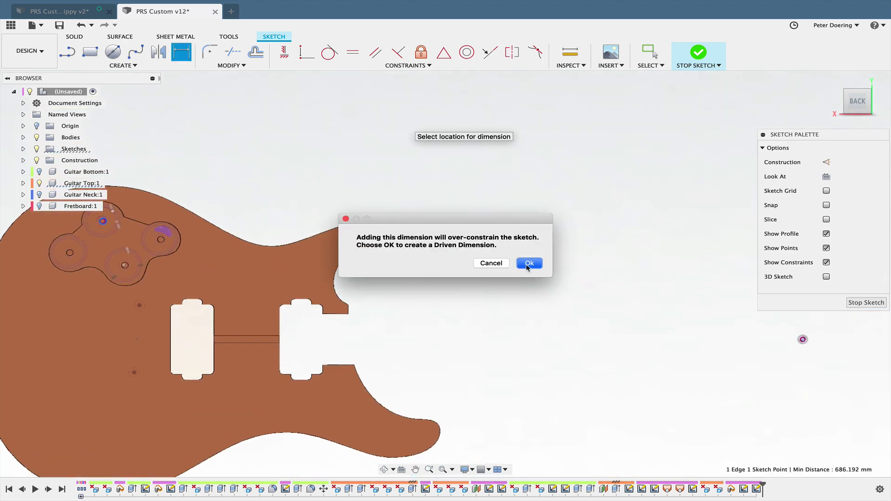
left_click(530, 263)
scroll(348, 199, "down", 3)
scroll(163, 223, "up", 4)
scroll(312, 215, "down", 4)
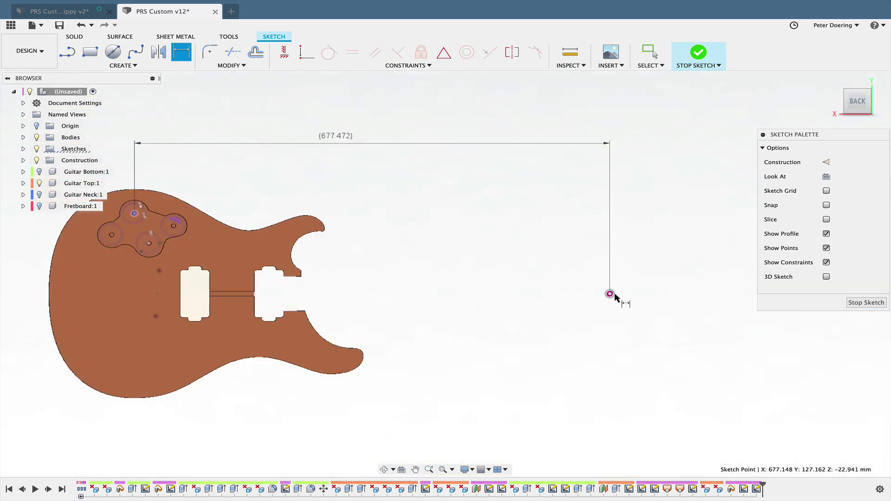
Step: Add a driven vertical dimension between the uppermost control hole and the origin point, and undo both dimensions
left_click(612, 294)
left_click(667, 255)
key("Return")
scroll(297, 227, "up", 7)
mouse_move(236, 212)
middle_mouse_down()
mouse_move(348, 249)
mouse_move(331, 240)
middle_mouse_up()
scroll(218, 201, "down", 7)
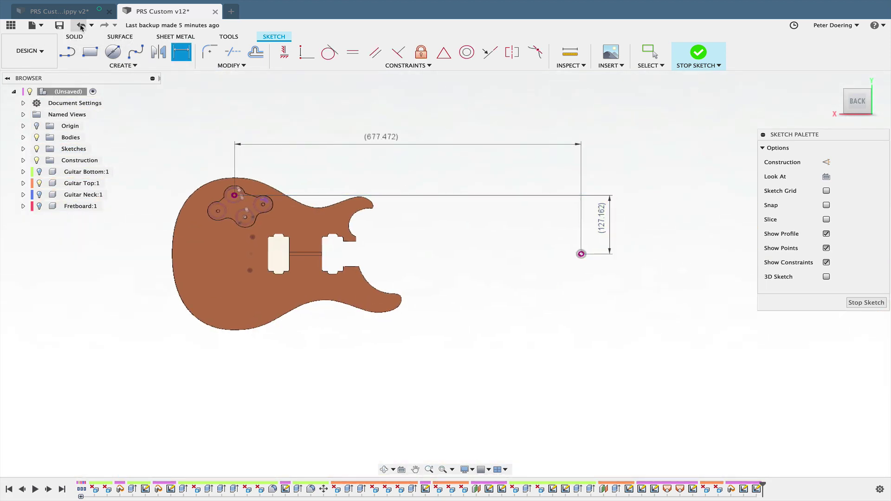
left_click(81, 27)
left_click(82, 27)
Step: Add a driven horizontal dimension from the origin point to the control hole nearest the neck
key("d")
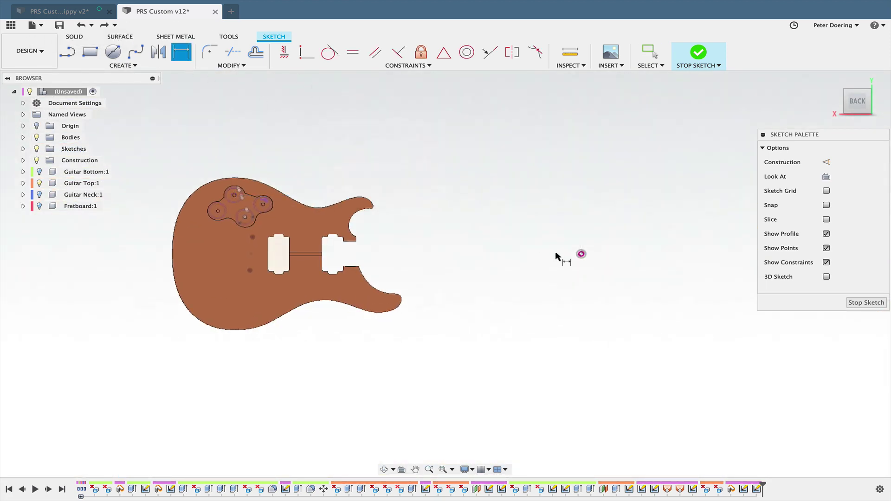
scroll(273, 204, "up", 7)
left_click(239, 205)
scroll(418, 93, "down", 3)
middle_click_drag(416, 106, 381, 174)
left_click(441, 118)
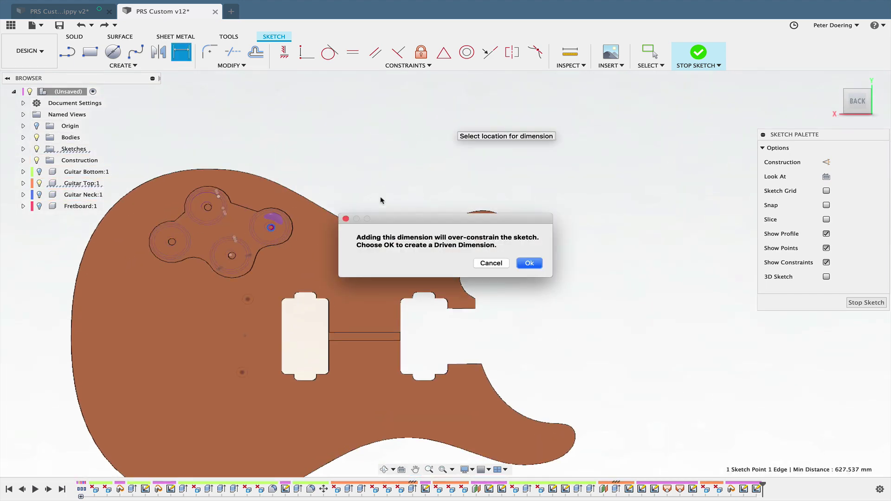
key("Return")
Step: Add a driven vertical dimension between the control hole nearest the neck and the origin point
scroll(278, 229, "up", 5)
left_click(264, 224)
scroll(269, 225, "down", 6)
middle_click_drag(476, 231, 283, 195)
left_click(649, 277)
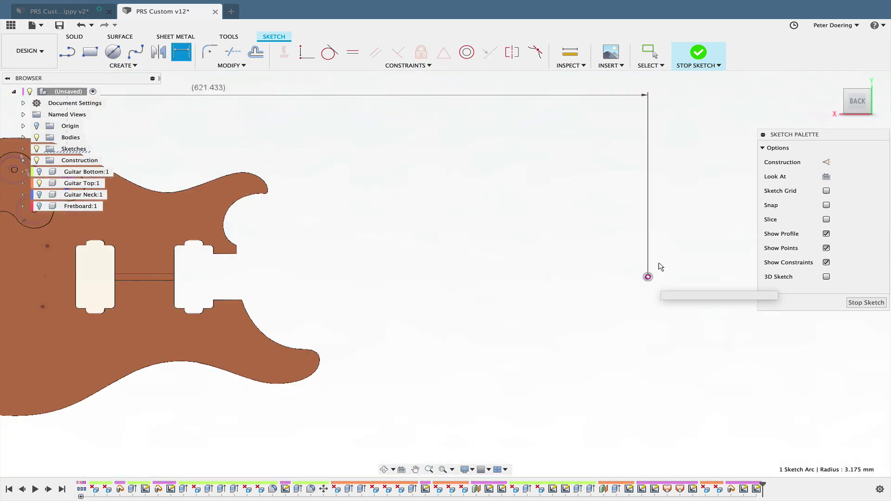
left_click(702, 223)
key("Return")
Step: Add a driven horizontal dimension between the uppermost control hole and the neck-side control hole
scroll(249, 199, "up", 4)
scroll(432, 259, "up", 3)
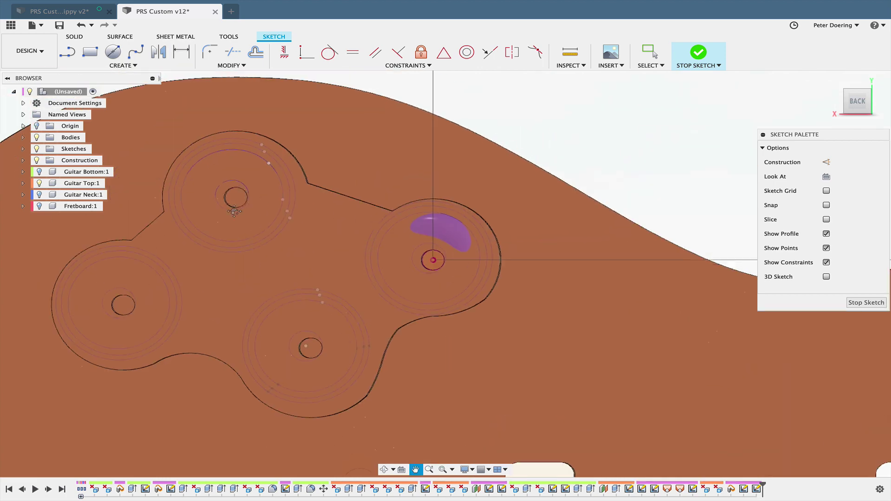
left_click(434, 261)
scroll(435, 261, "down", 3)
left_click(339, 81)
left_click(529, 264)
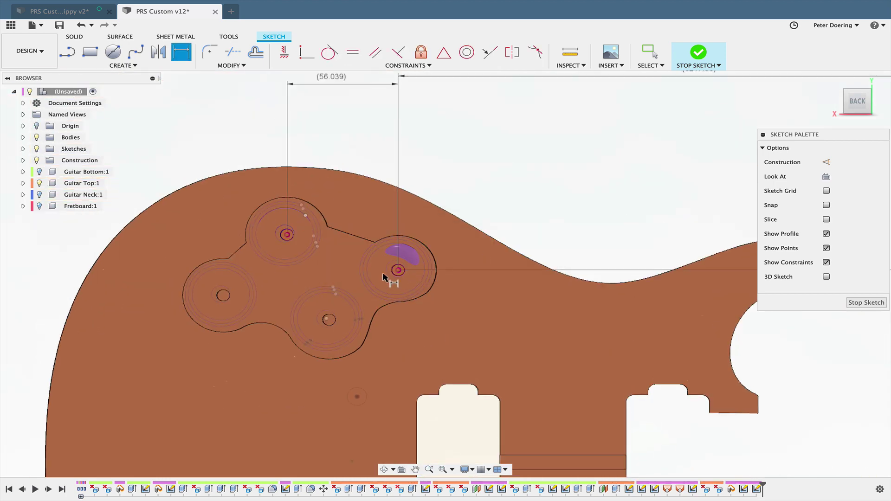
Step: Add a driven horizontal dimension between the neck-side control hole and the control hole farthest from the neck
left_click(394, 273)
middle_click_drag(393, 273, 428, 337)
left_click(339, 124)
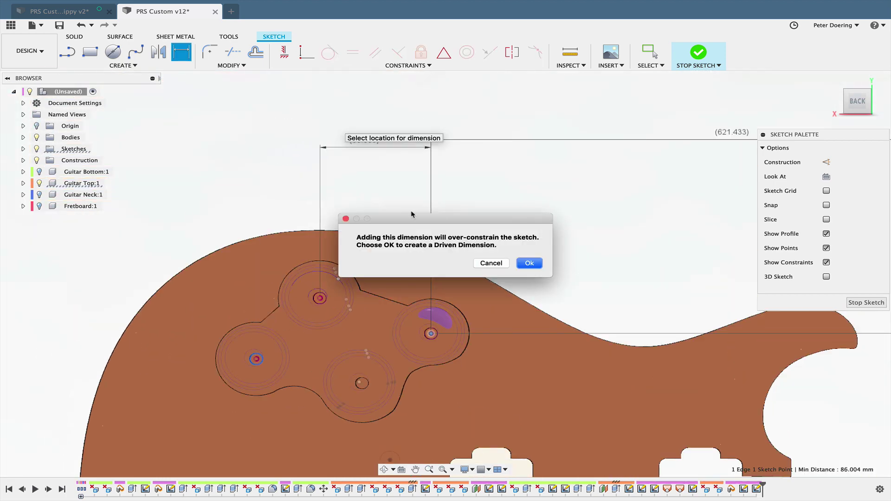
left_click(529, 263)
Step: Add a driven horizontal dimension between the lowest control hole and the neck-side control hole
scroll(399, 385, "up", 3)
left_click(439, 310)
scroll(399, 260, "down", 4)
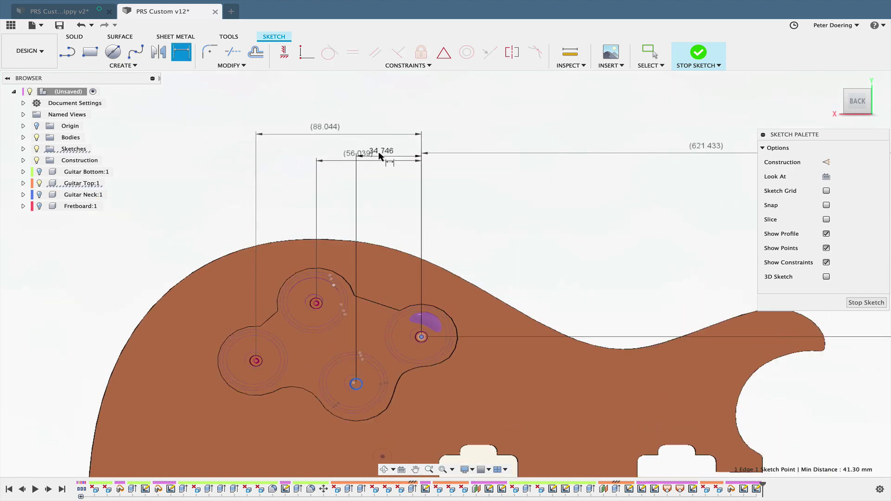
left_click(384, 181)
left_click(529, 263)
scroll(446, 270, "down", 2)
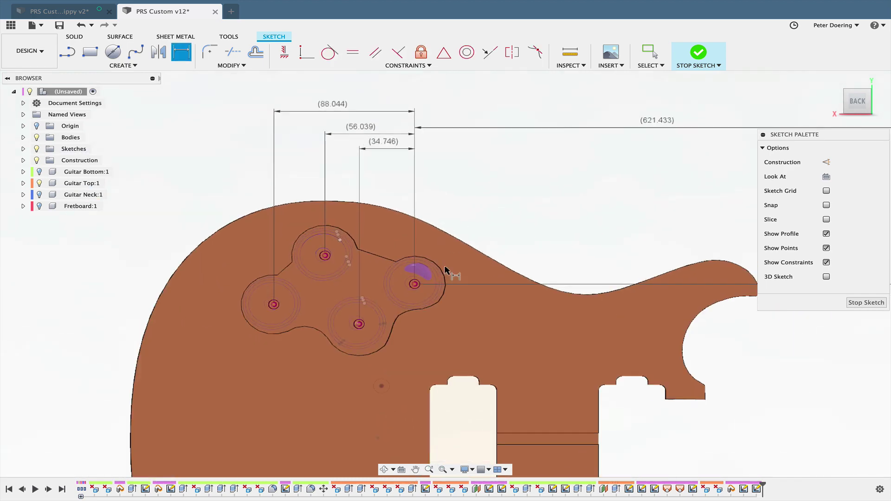
Step: Add a driven vertical dimension between the neck-side control hole and the uppermost control hole
left_click(415, 284)
left_click(325, 256)
left_click(137, 271)
left_click(529, 263)
middle_click_drag(494, 235, 490, 197)
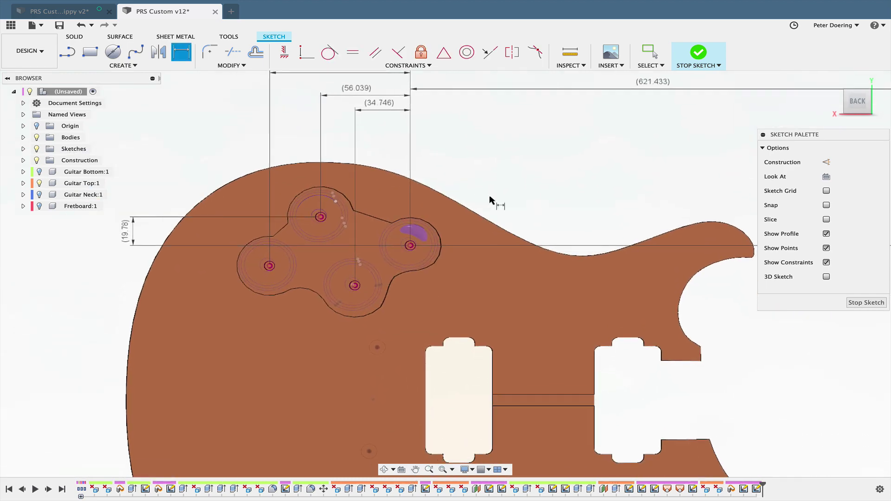
Step: Add a driven vertical dimension between the neck-side control hole and the control hole farthest from the neck
left_click(410, 246)
left_click(270, 266)
left_click(124, 257)
left_click(528, 262)
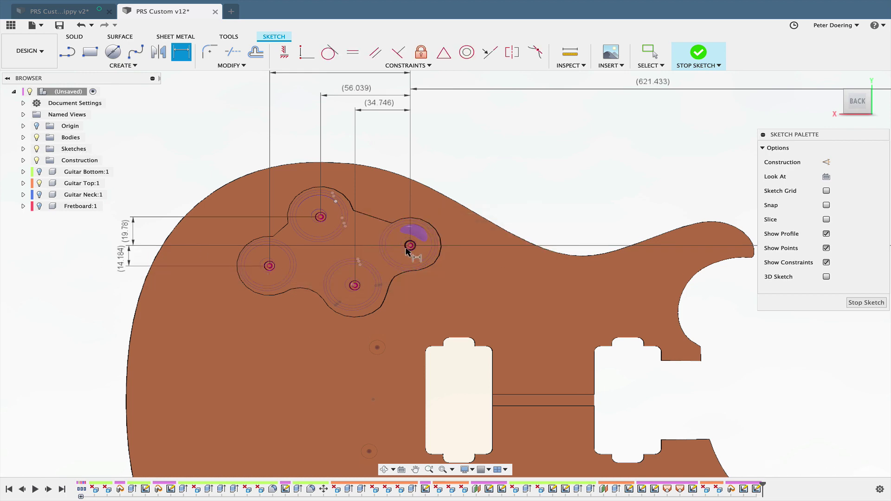
Step: Add a driven vertical dimension between the neck-side and lowest control holes, and switch to PRS Custom – Trippy v2
left_click(411, 246)
left_click(355, 285)
left_click(85, 253)
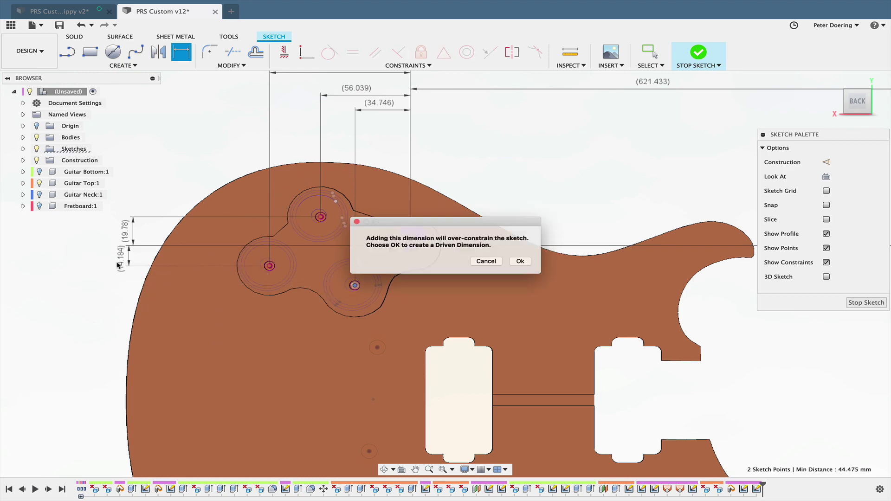
left_click(528, 263)
scroll(196, 180, "down", 2)
left_click(69, 11)
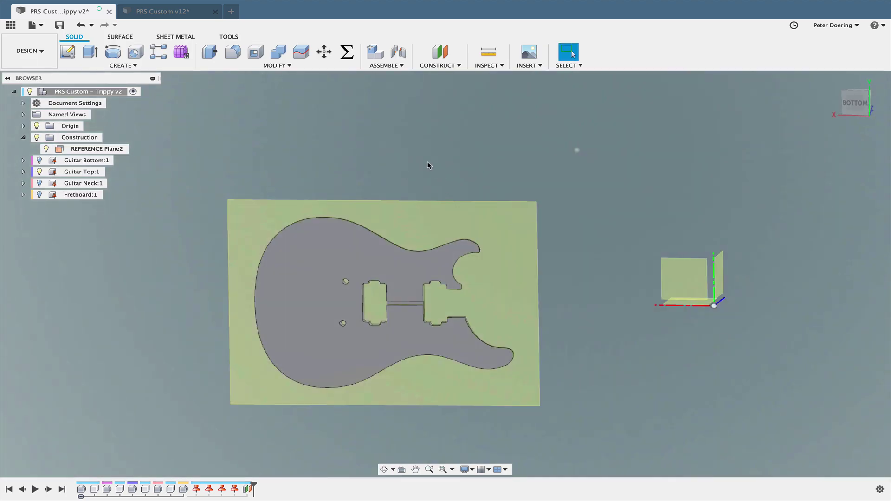
Step: Create a sketch on REFERENCE Plane2 and project the origin point into it
key("s")
left_click(420, 192)
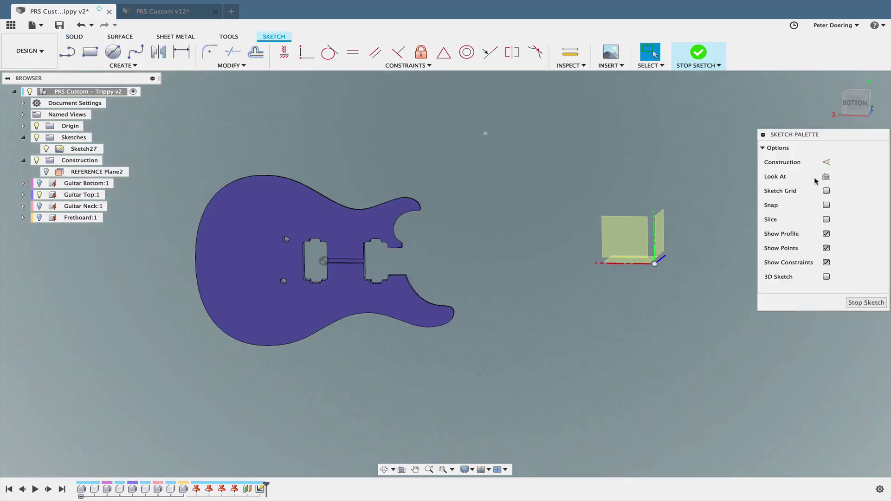
key("s")
left_click(436, 274)
left_click(643, 258)
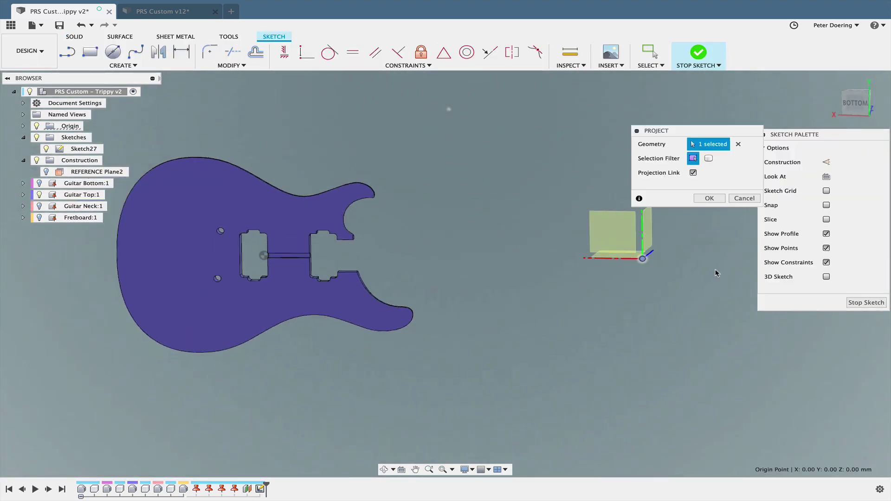
left_click(733, 206)
Step: Place four sketch points on the guitar body for the control holes, roughly matching the layout in PRS Custom v12
key("s")
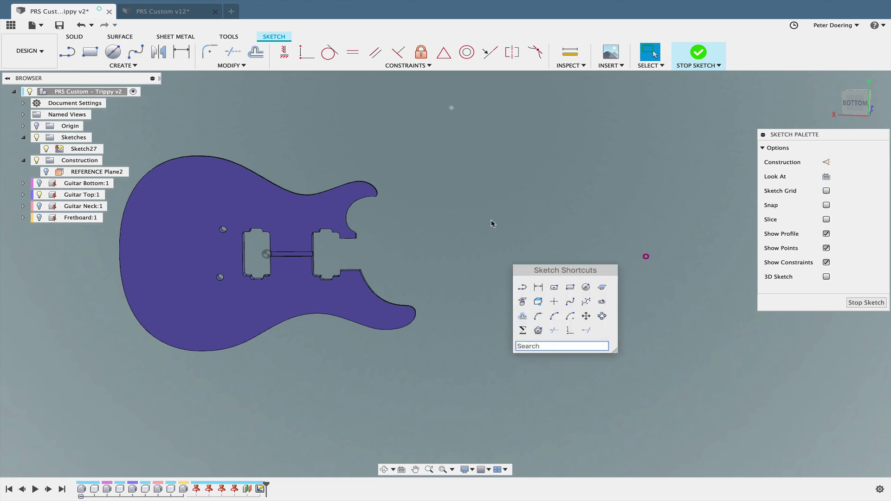
left_click(123, 66)
mouse_move(85, 110)
left_click(75, 166)
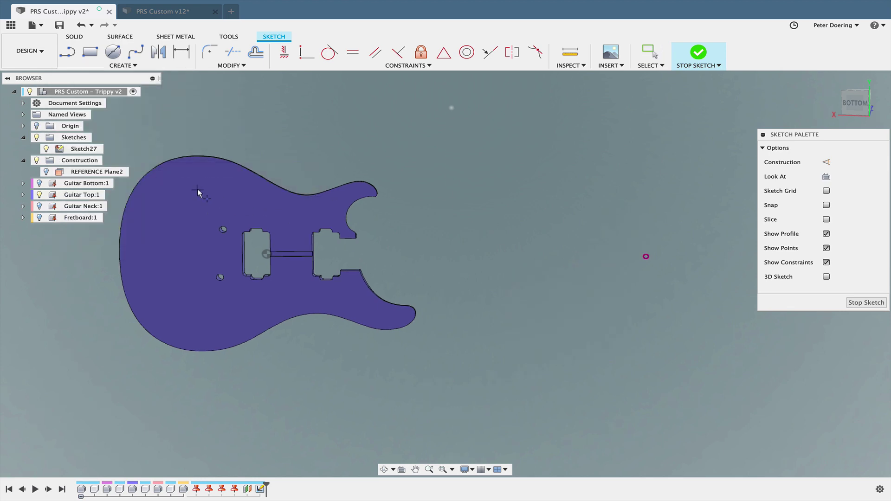
Step: Dimension the horizontal distance from the neck-side control point to the projected origin as 622 mm
key("s")
left_click(302, 157)
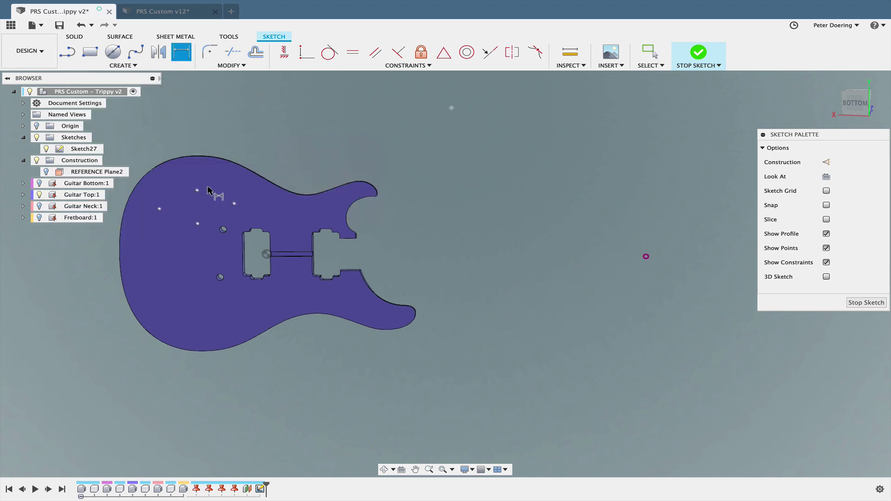
left_click(198, 190)
left_click(646, 256)
left_click(400, 145)
type("622")
key("Return")
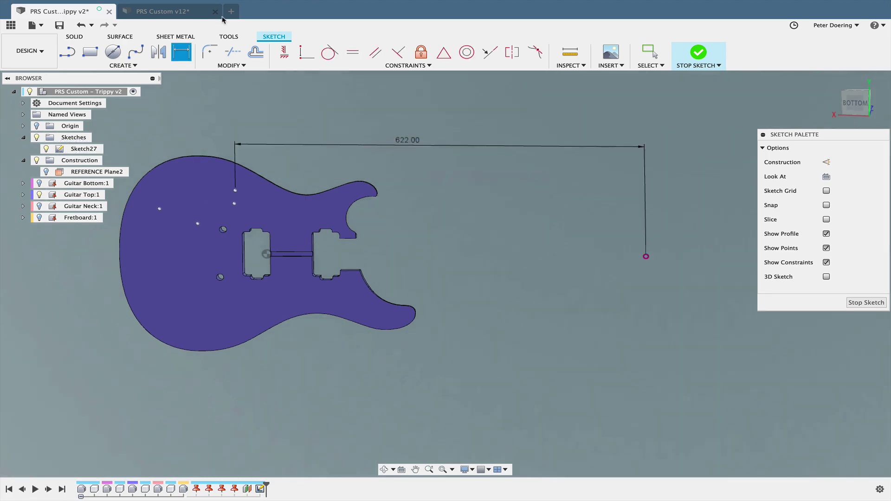
key("Escape")
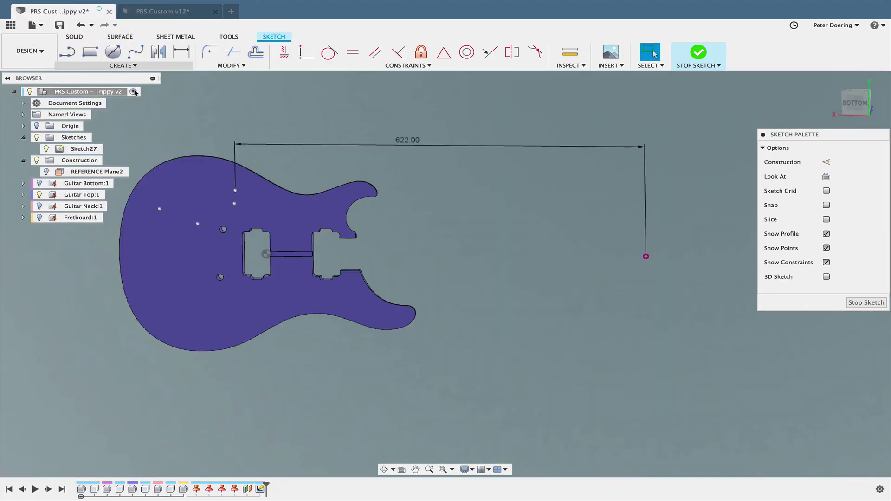
Step: Set the horizontal distance between the neck-side control point and the origin to 612.433 mm
double_click(407, 140)
type("6")
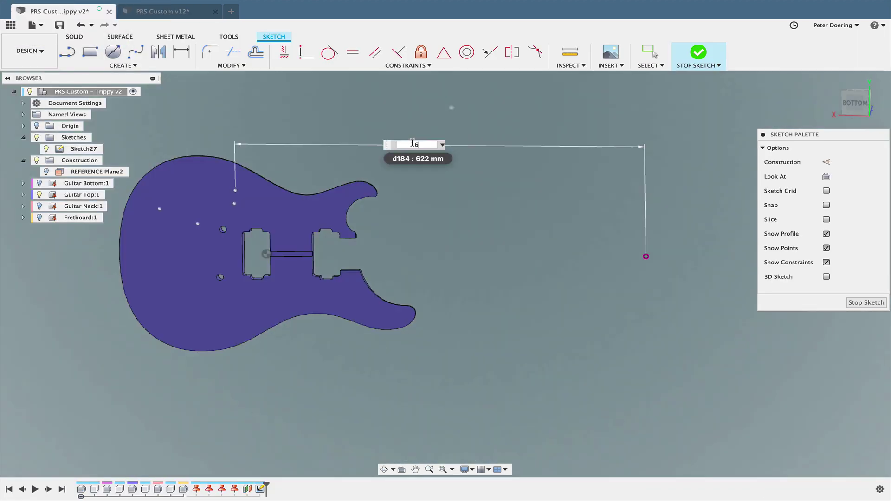
type("12.433")
key("Return")
middle_click_drag(313, 103, 318, 109)
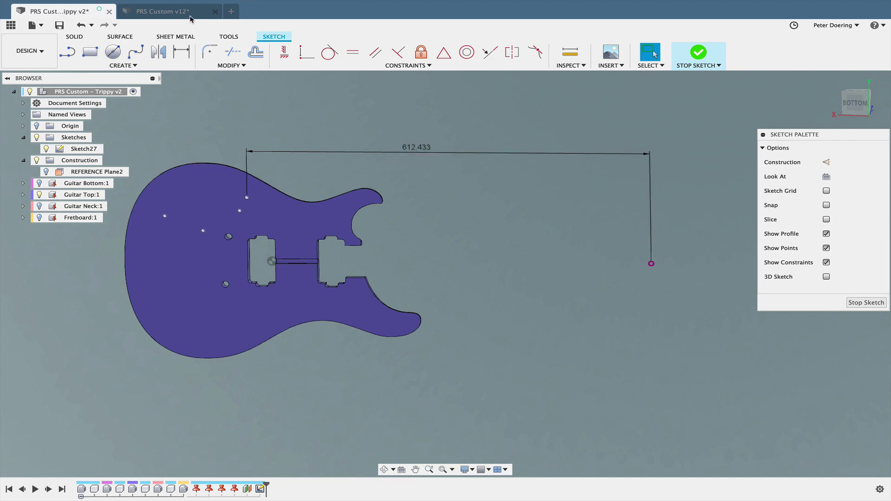
Step: Switch to PRS Custom v12, spread the overlapping horizontal dimension labels apart for reading, and return to PRS Custom – Trippy v2
left_click(191, 15)
scroll(269, 131, "up", 4)
left_click_drag(260, 115, 269, 101)
left_click_drag(282, 134, 277, 113)
left_click_drag(300, 144, 295, 133)
scroll(362, 166, "down", 4)
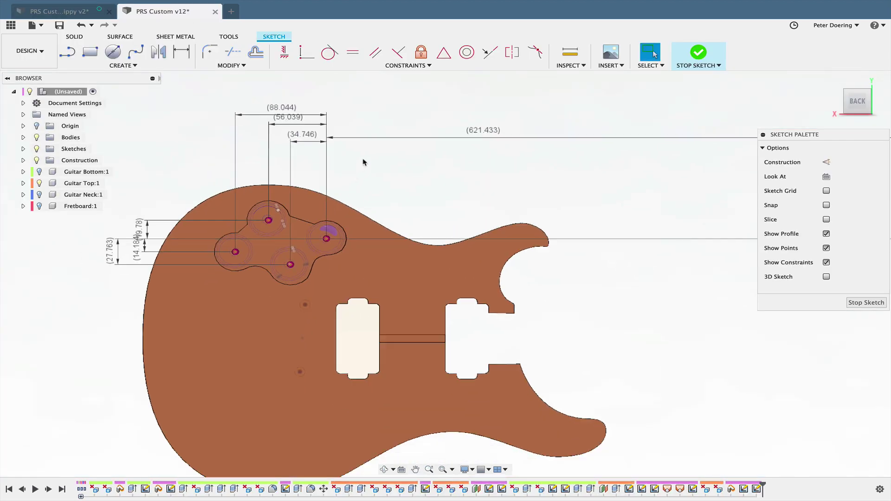
left_click(88, 15)
Step: Dimension the horizontal distance between the lowest and neck-side control points as 34.746 mm
scroll(279, 232, "up", 3)
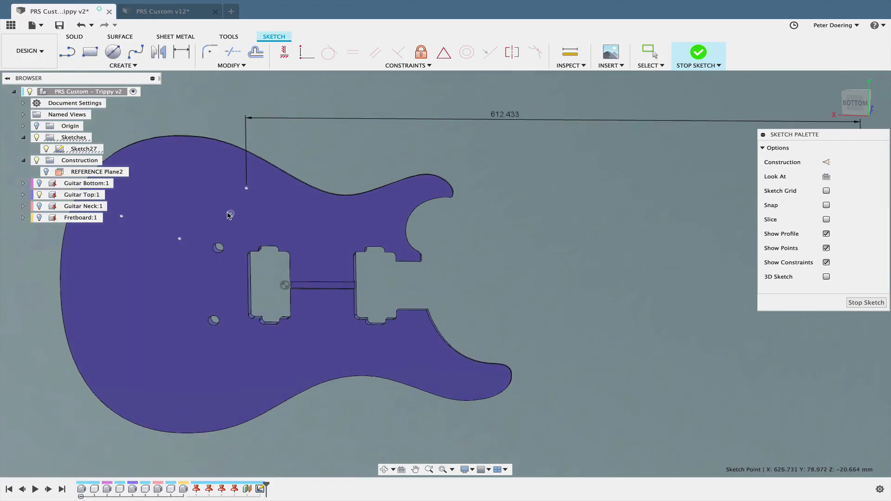
scroll(232, 176, "down", 1)
key("d")
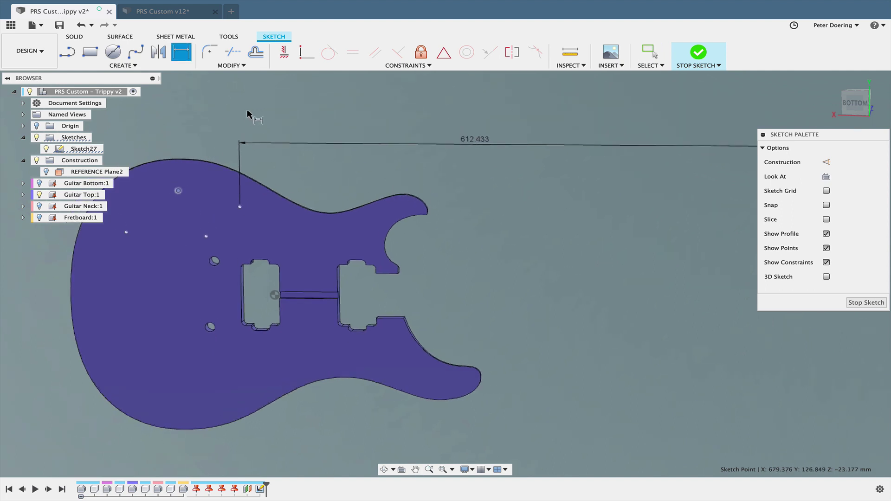
key("Escape")
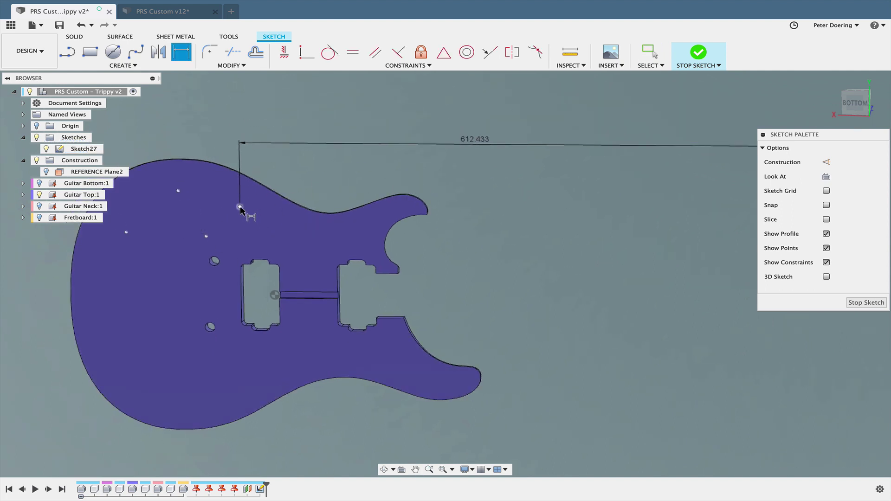
key("Escape")
left_click(206, 236)
type("sd")
key("Return")
left_click(240, 207)
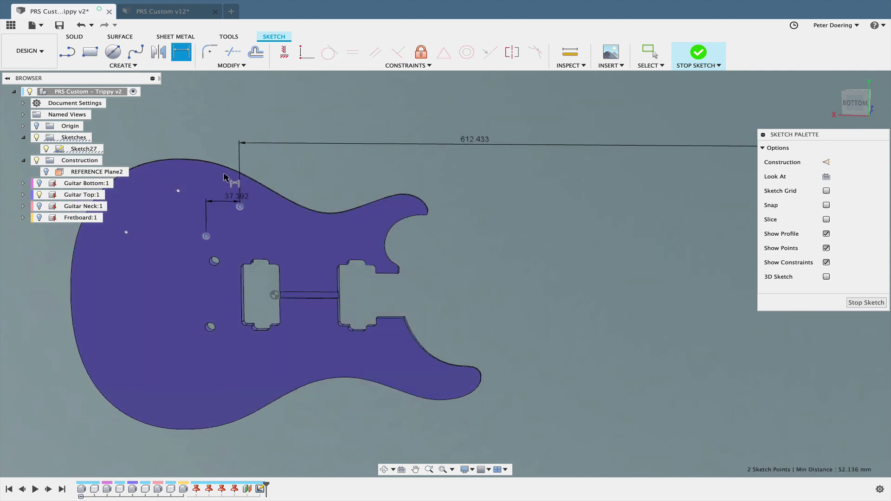
left_click(239, 145)
type("34.746")
key("Return")
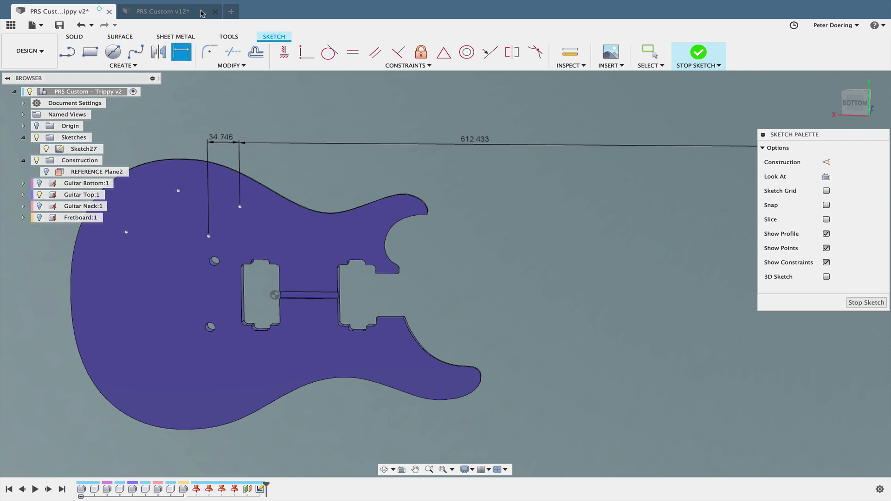
Step: Check the reference value in PRS Custom v12 and dimension the uppermost control point horizontally from the neck-side point as 50.039 mm
left_click(202, 13)
left_click(77, 14)
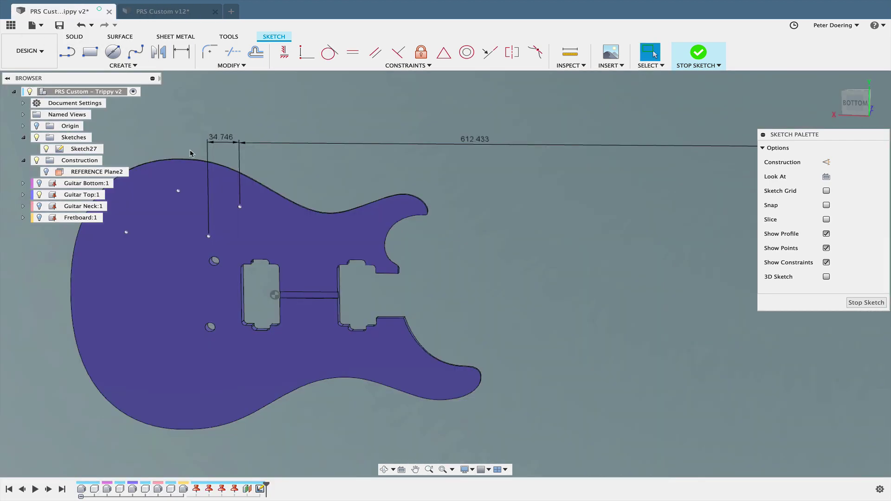
key("d")
left_click(201, 121)
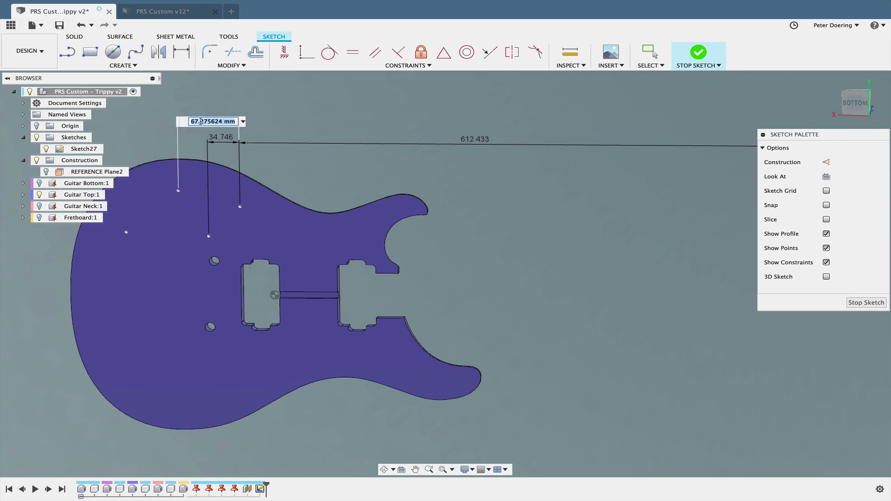
Step: Dimension the farthest control point 88.04 mm horizontally from the neck-side point, consulting PRS Custom v12, and shift that farthest point upward
left_click(168, 15)
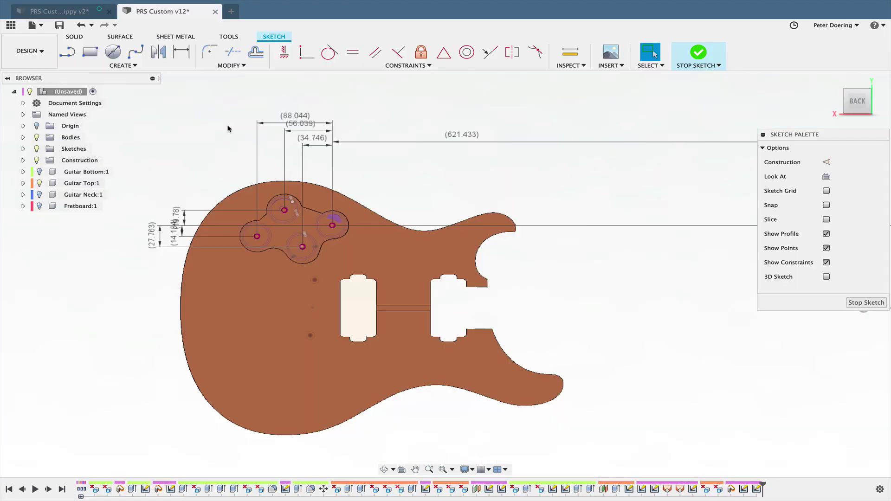
left_click(83, 14)
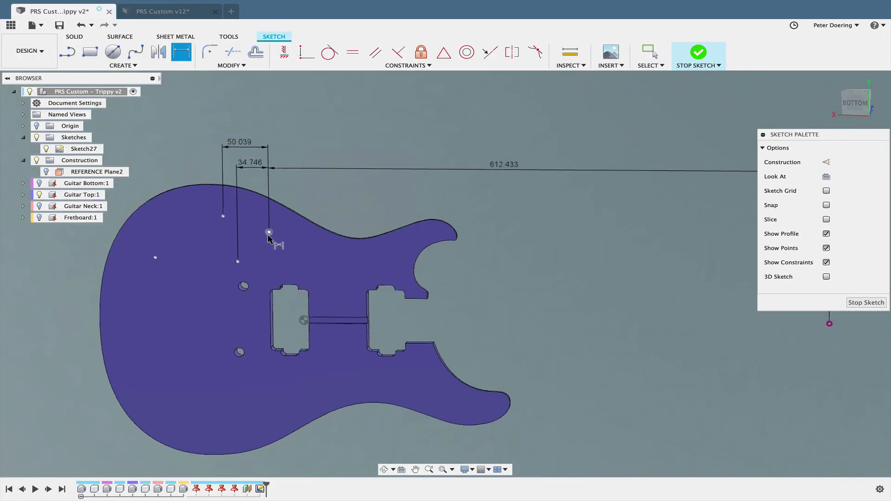
left_click(241, 126)
type("88.044")
key("Return")
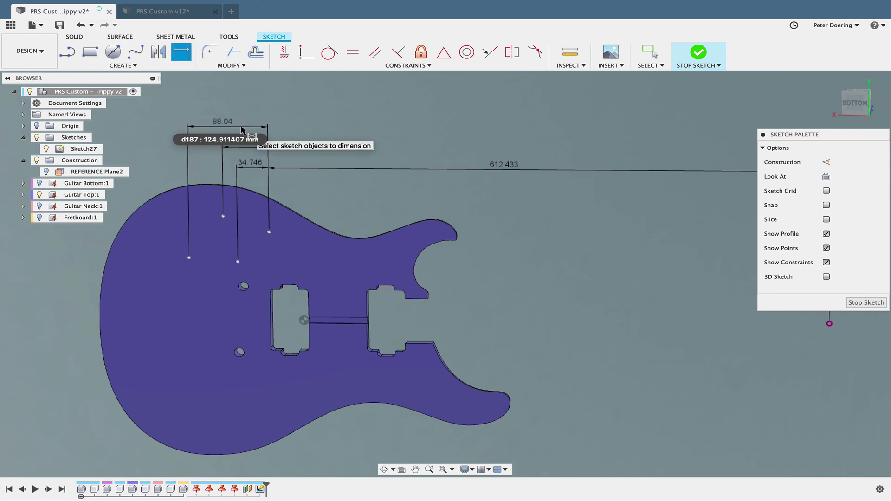
key("Escape")
left_click_drag(189, 258, 189, 241)
Step: Check the vertical offsets in PRS Custom v12 and dimension the uppermost control point vertically from the neck-side point as 19.78 mm
left_click(170, 14)
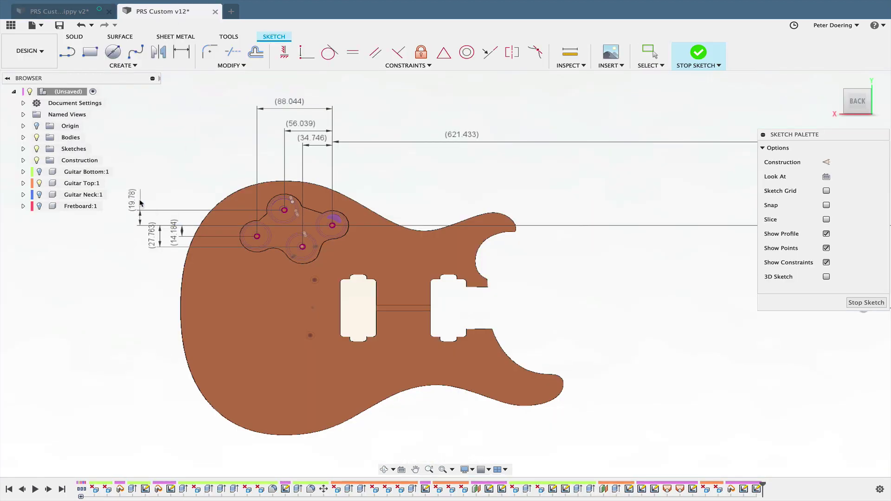
left_click(87, 14)
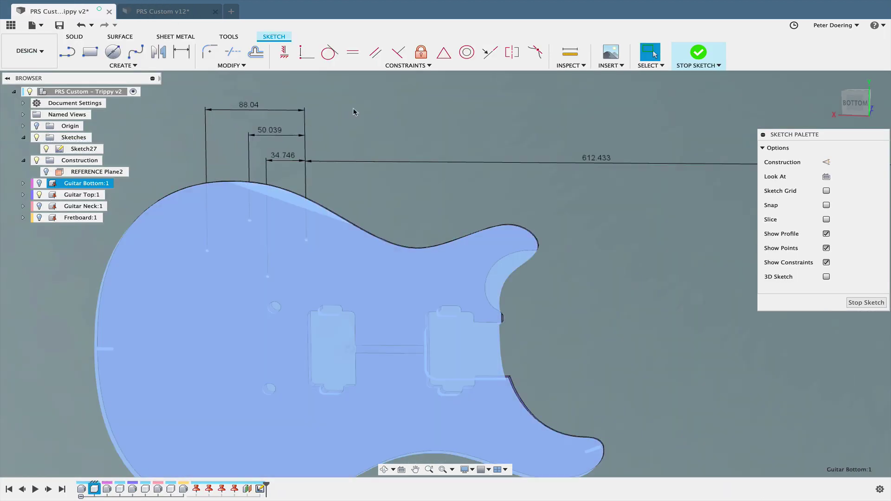
middle_click_drag(373, 150, 389, 151)
key("d")
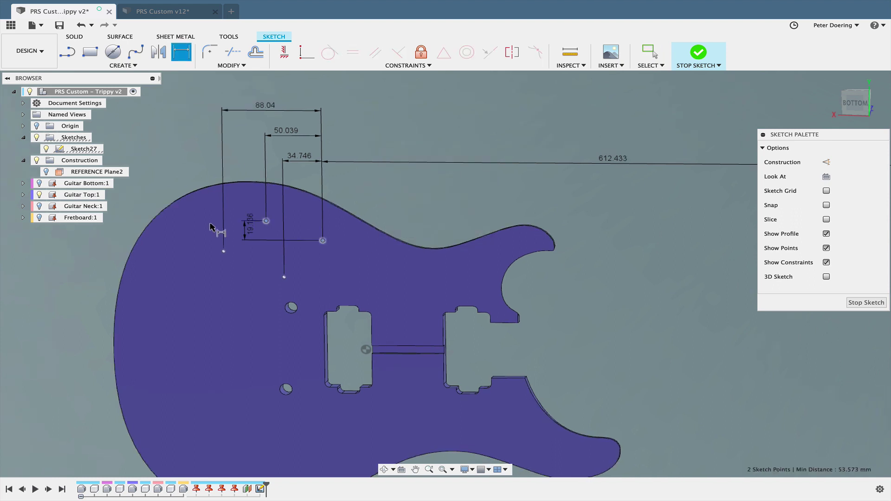
key("Return")
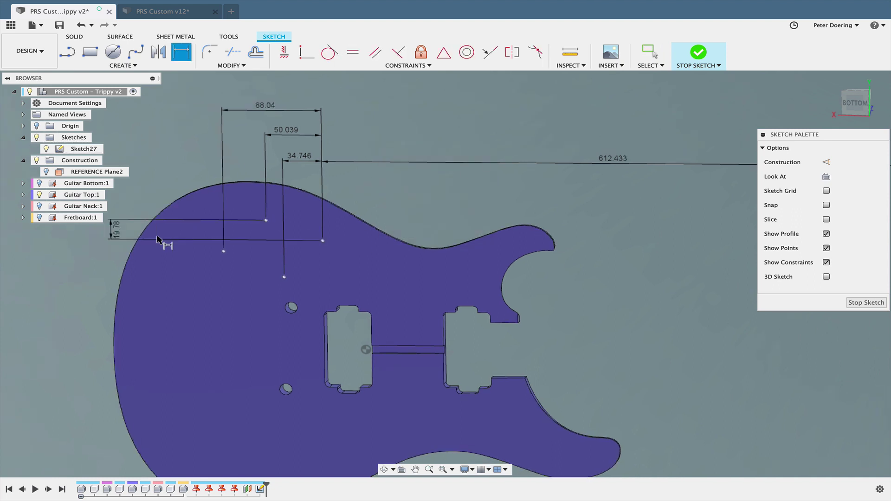
Step: Dimension the vertical distance between the neck-side and farthest control points as 14.184 mm, consulting PRS Custom v12 for the value
left_click(183, 11)
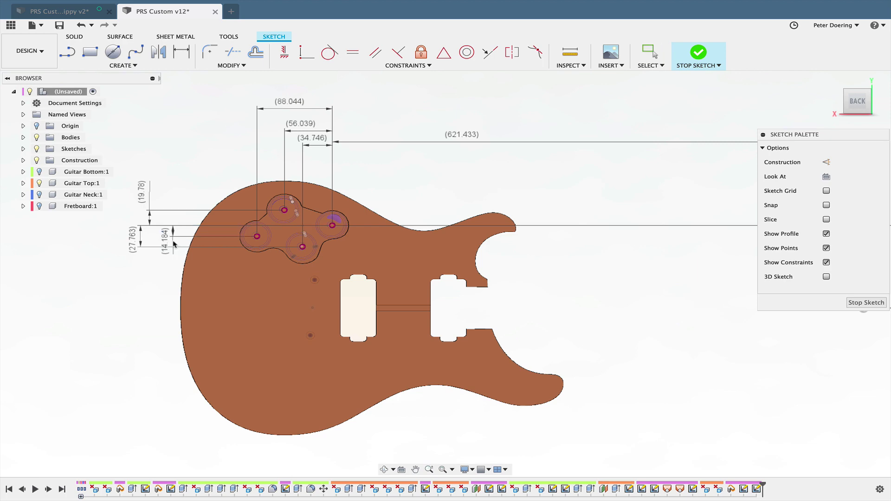
left_click(85, 13)
left_click(148, 12)
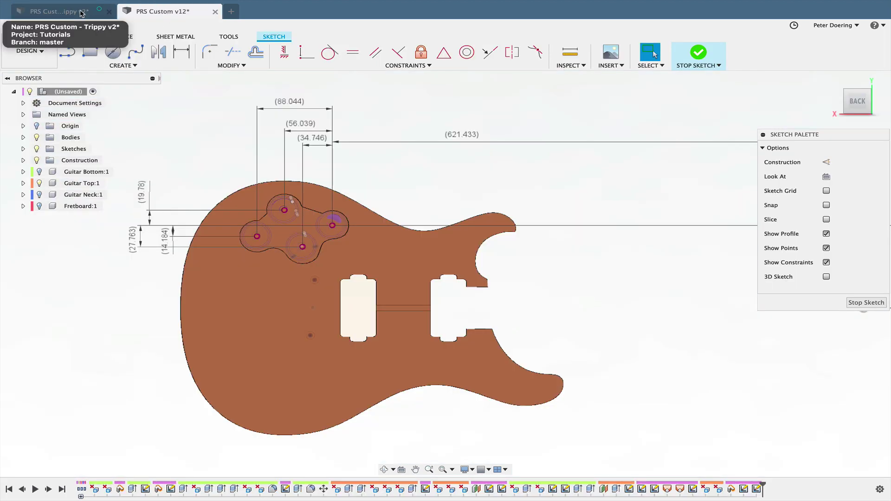
left_click(81, 13)
key("d")
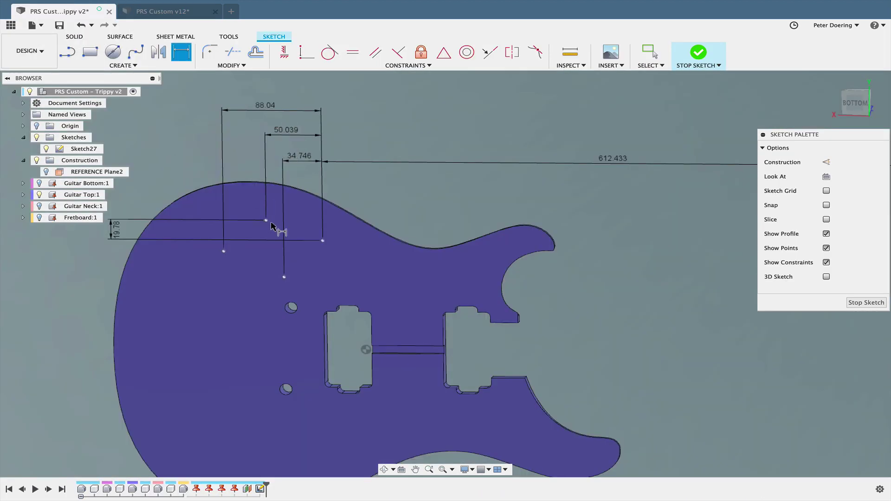
left_click(103, 250)
type("14.")
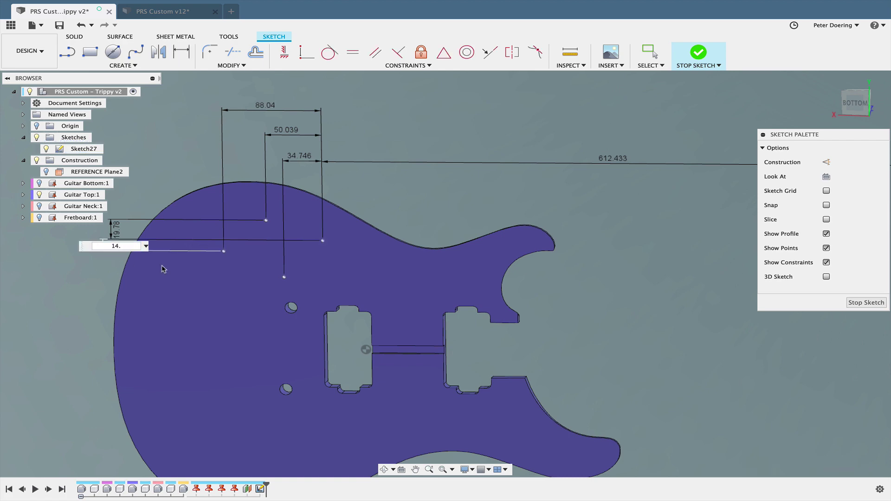
key("Return")
Step: Recheck PRS Custom v12 and dimension the vertical distance between the neck-side and lowest control points as 27.863 mm
scroll(163, 270, "up", 2)
middle_click_drag(207, 189, 225, 187)
left_click(154, 12)
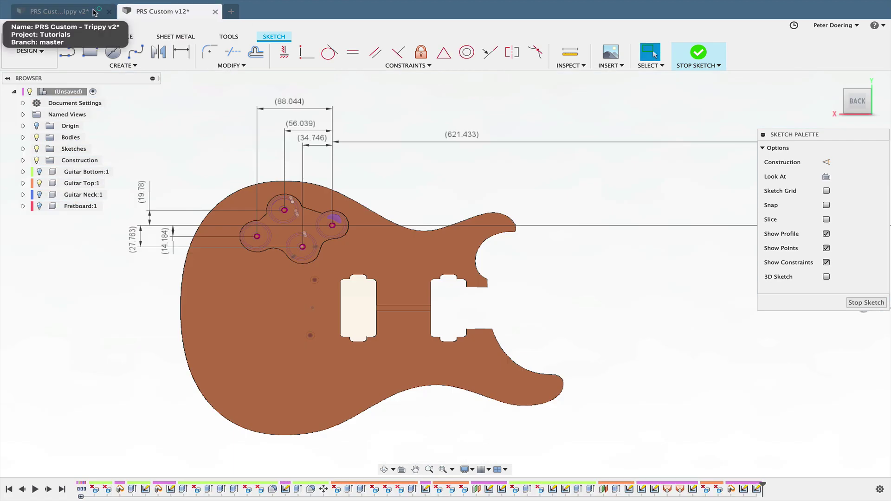
left_click(94, 13)
key("s")
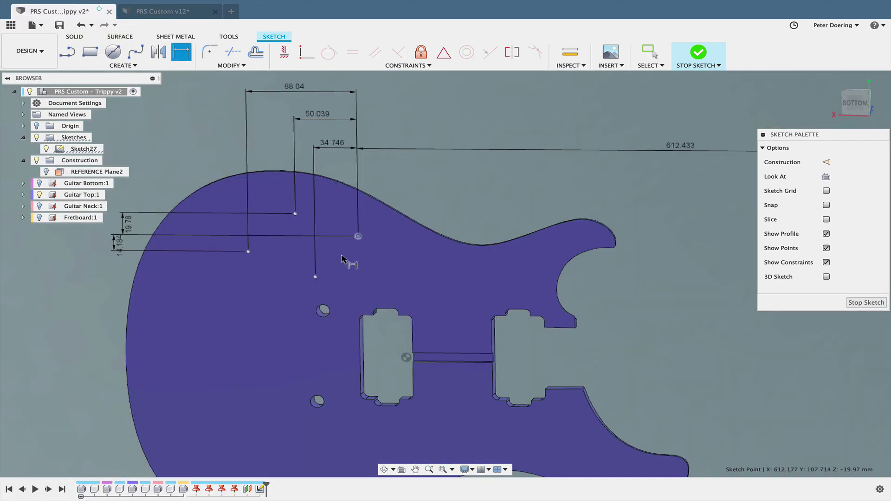
left_click(106, 272)
type("27.8")
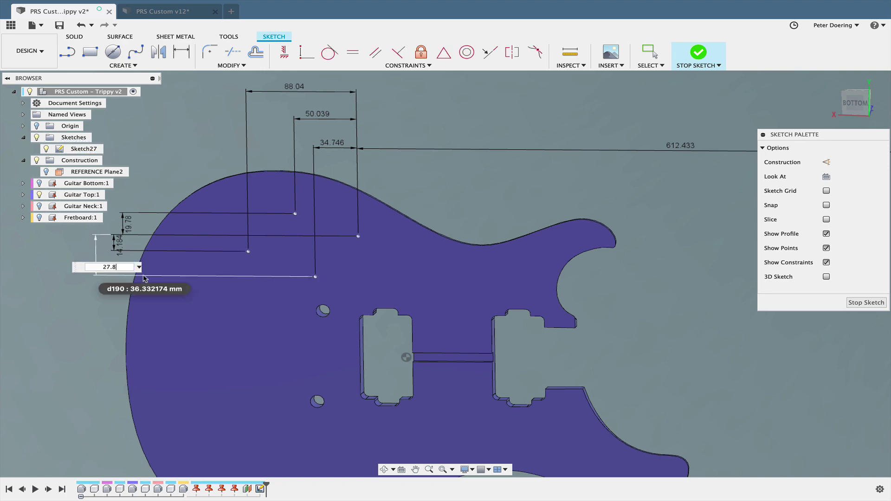
type("63")
key("Return")
scroll(390, 213, "down", 3)
middle_click_drag(461, 188, 460, 194)
scroll(383, 220, "up", 3)
key("Escape")
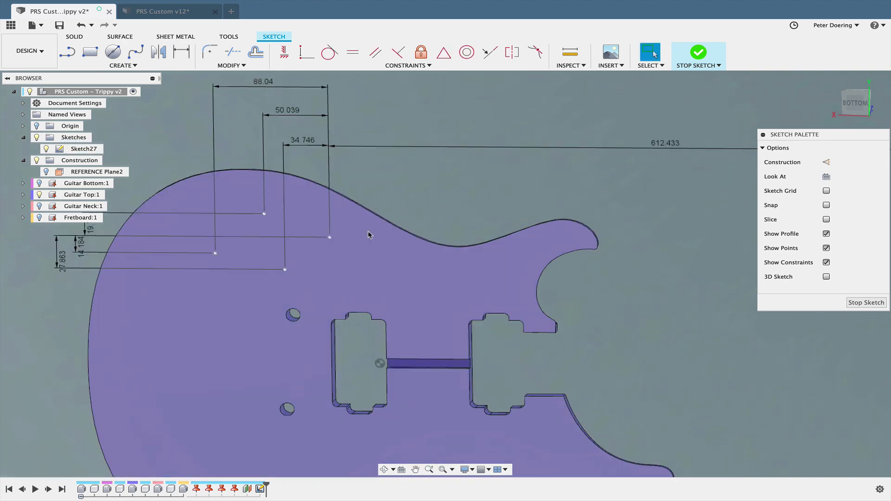
Step: Dimension the vertical distance between the neck-side control point and the origin as 107.382 mm
scroll(369, 223, "down", 4)
scroll(371, 195, "up", 2)
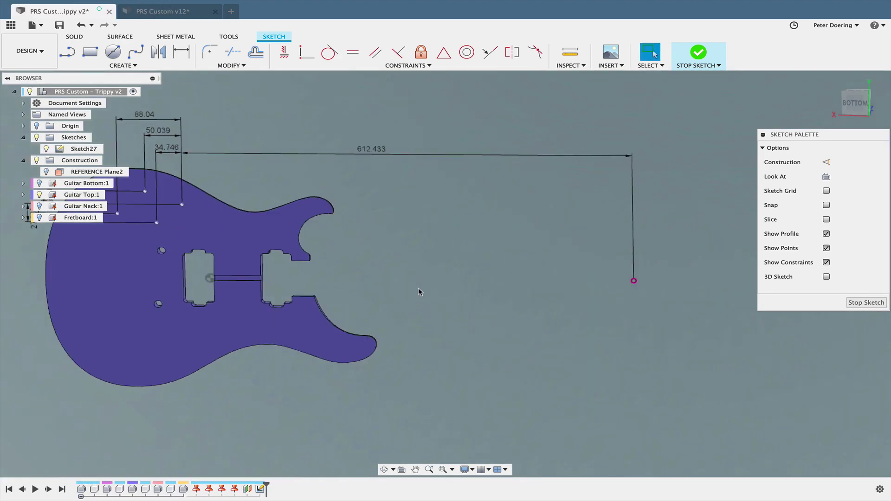
key("s")
left_click(444, 312)
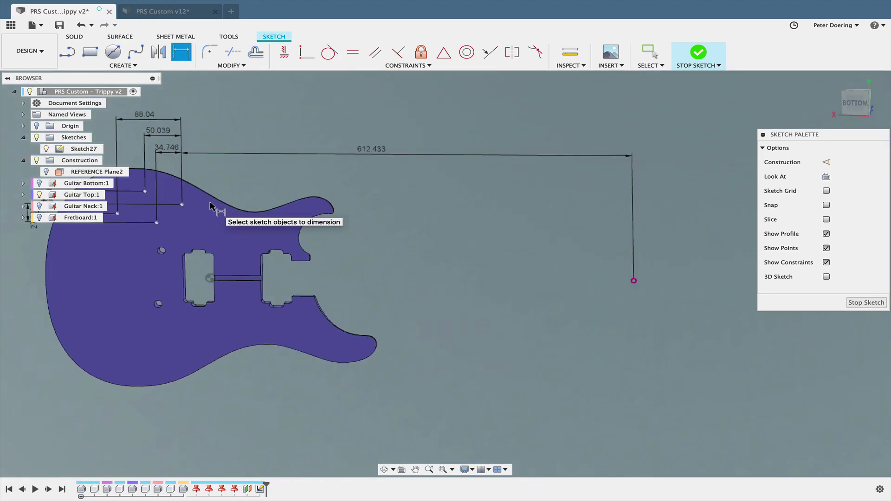
left_click(661, 259)
type("107")
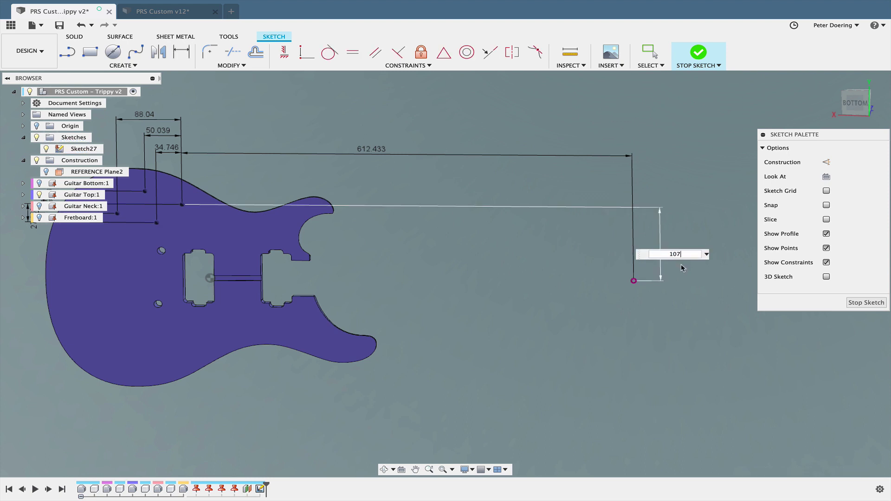
type(".381")
key("Return")
middle_click_drag(435, 253, 472, 253)
scroll(471, 260, "down", 3)
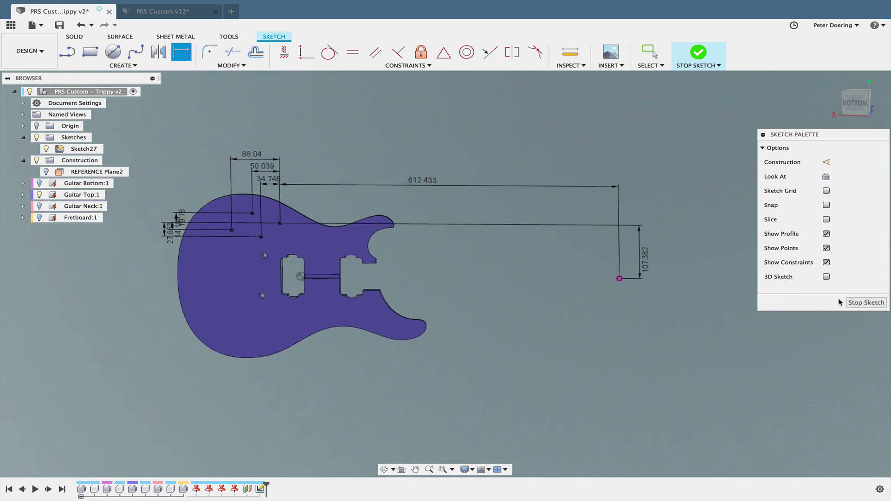
Step: Finish the dimensioned point sketch and rename it "Pot loc reference"
left_click(852, 303)
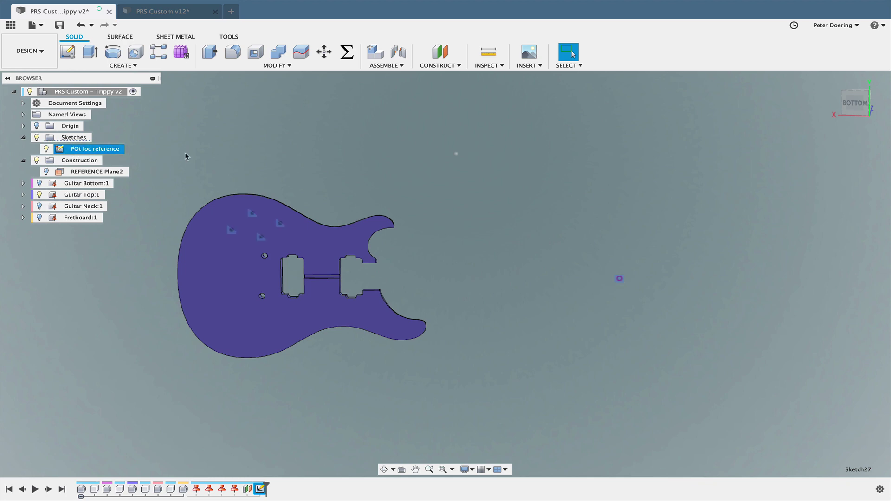
scroll(221, 162, "up", 4)
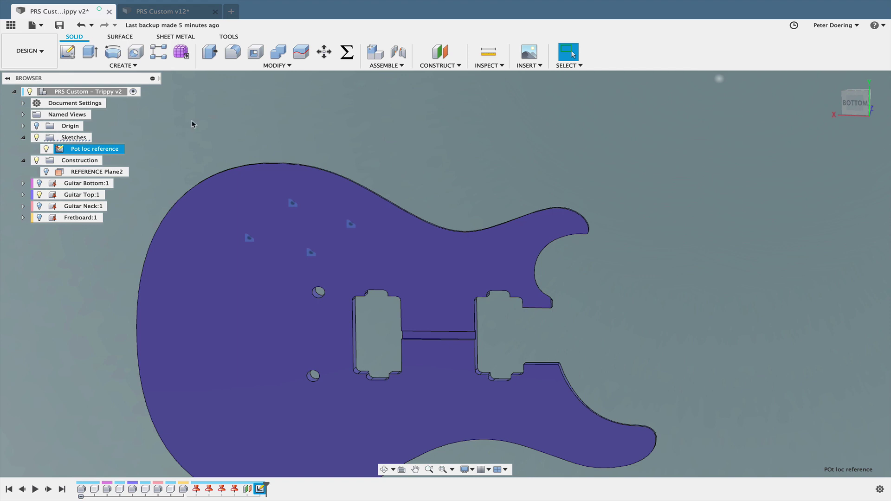
scroll(241, 132, "down", 3)
middle_click_drag(243, 134, 236, 134)
Step: Create a separate new sketch for the control cavity and exit it with nothing drawn
left_click(66, 54)
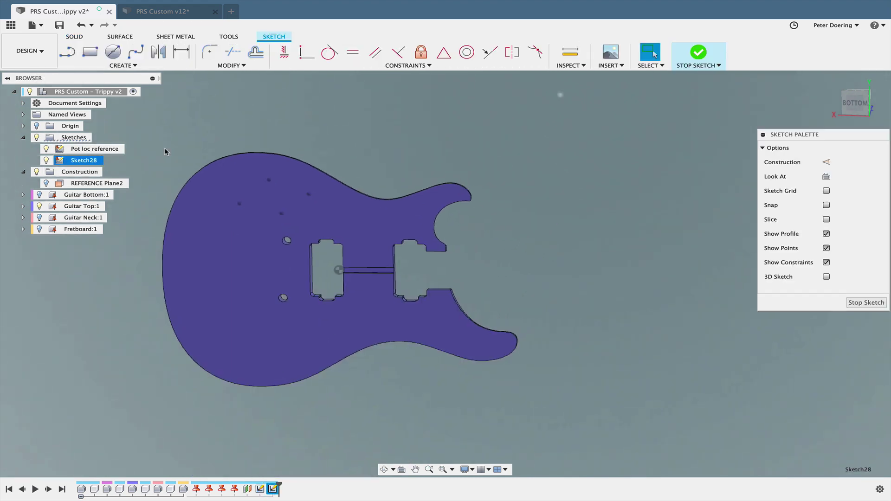
left_click(120, 185)
left_click(866, 303)
middle_click_drag(300, 129, 369, 128)
scroll(370, 128, "up", 3)
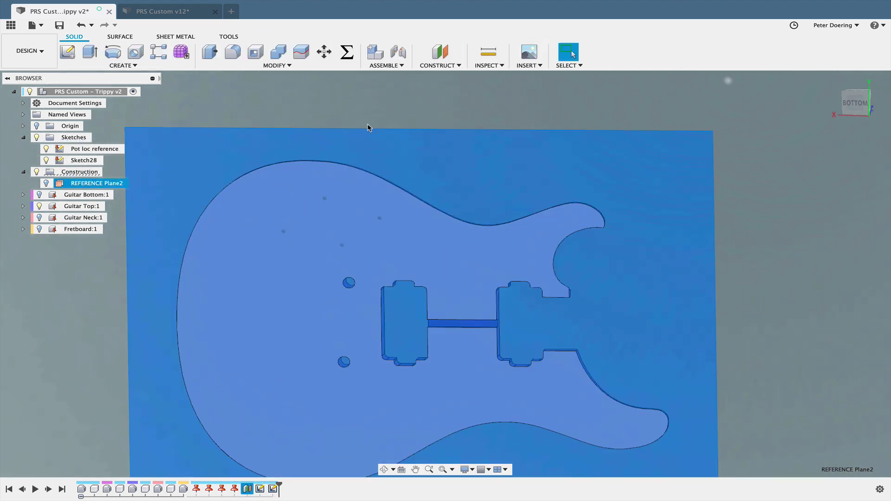
key("Escape")
key("s")
left_click(438, 175)
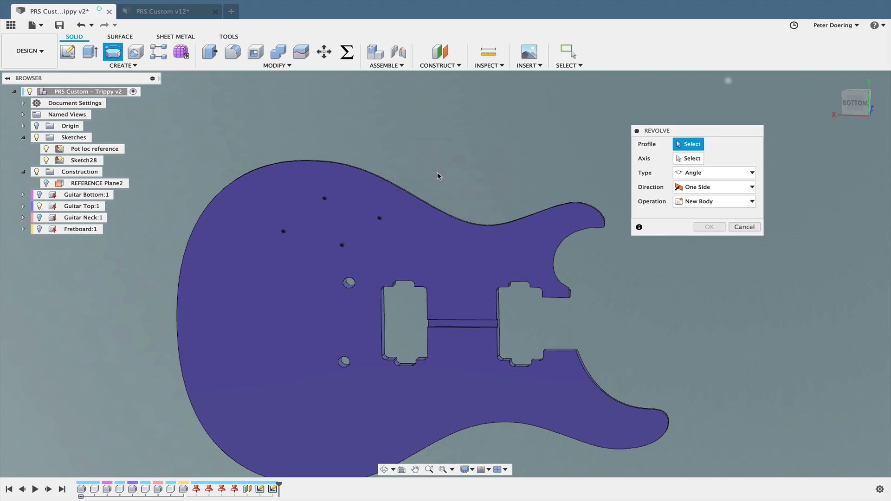
left_click(741, 227)
key("s")
key("Escape")
mouse_move(173, 175)
middle_mouse_down()
mouse_move(157, 162)
mouse_move(264, 149)
mouse_move(243, 139)
middle_mouse_up()
Step: Reopen the empty cavity sketch and project the four control points from Pot loc reference into it
right_click(88, 164)
left_click(122, 194)
key("s")
scroll(232, 146, "down", 1)
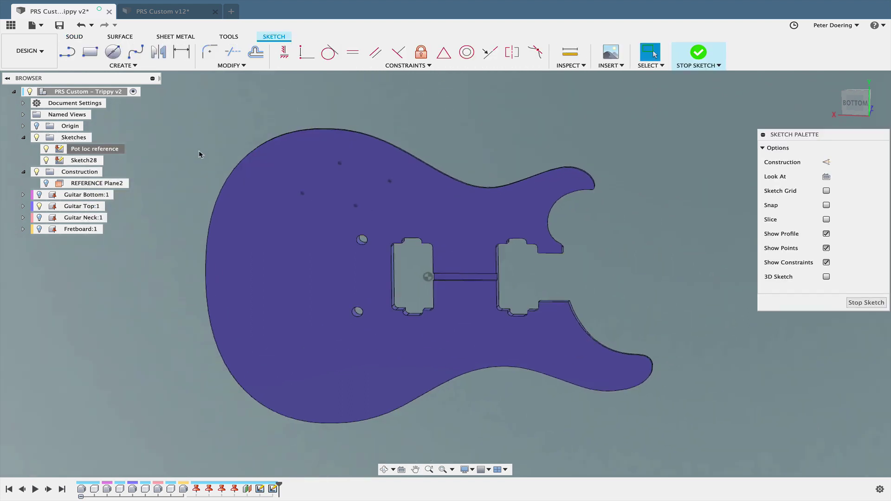
key("s")
left_click(209, 188)
left_click(302, 193)
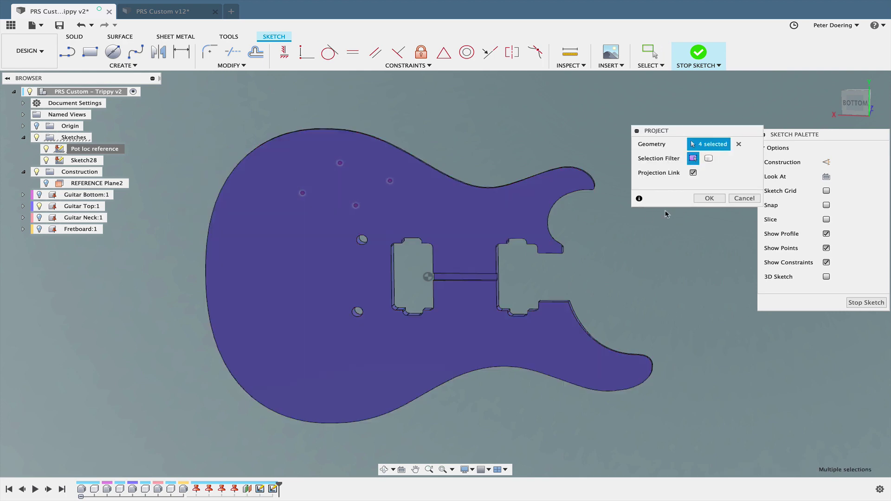
key("Return")
Step: Hide the Pot loc reference sketch and draw a 40 mm diameter circle centred on the control point farthest from the neck
scroll(155, 138, "up", 2)
key("s")
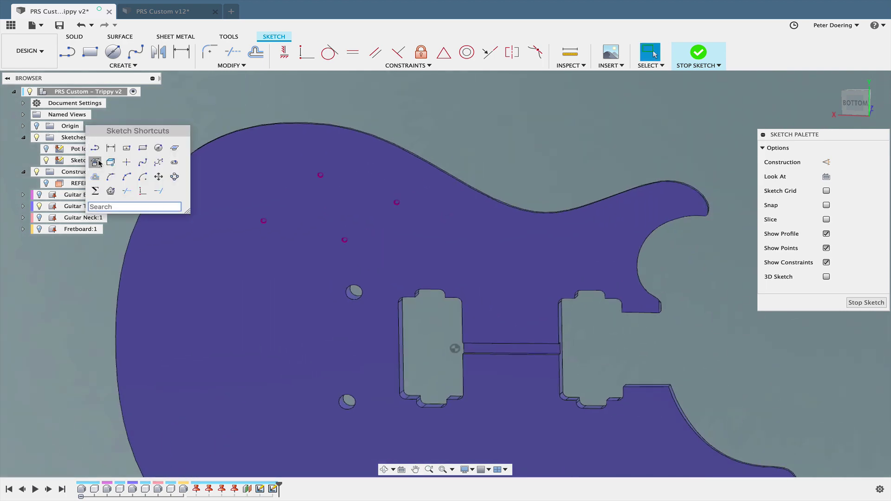
left_click(155, 147)
left_click(263, 219)
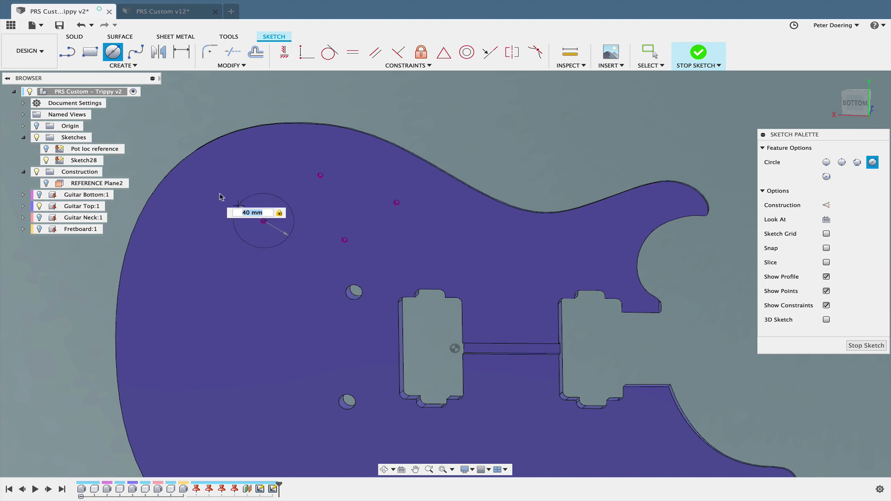
key("Return")
Step: Draw circles centred on the other three control points and constrain them equal to the 40 mm circle
key("s")
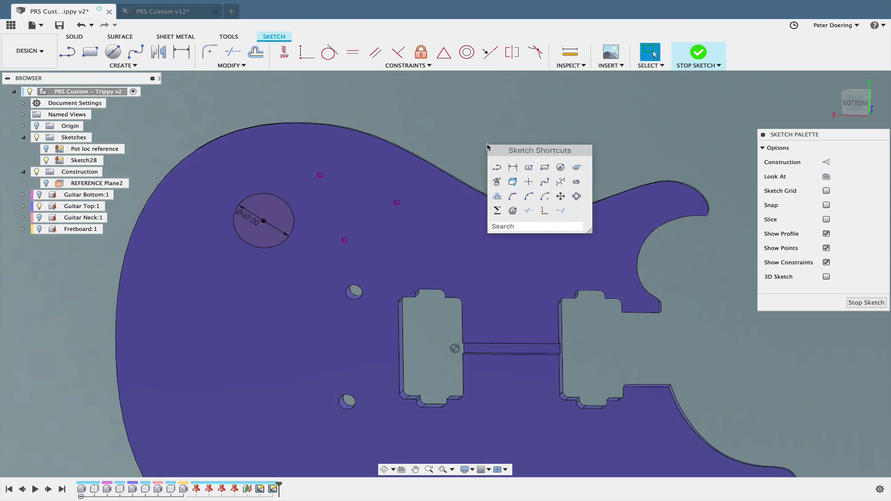
left_click(560, 168)
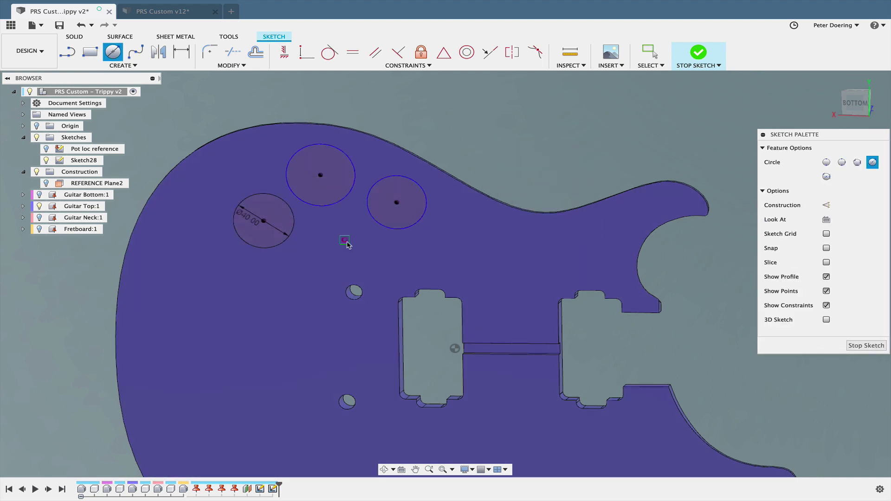
left_click(353, 52)
left_click(287, 203)
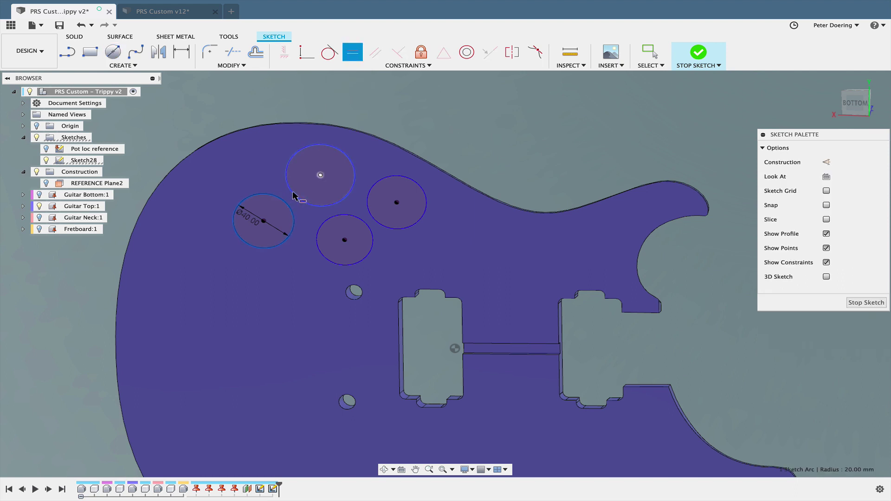
left_click(348, 215)
middle_click_drag(349, 215, 353, 236)
key("Escape")
scroll(195, 186, "up", 2)
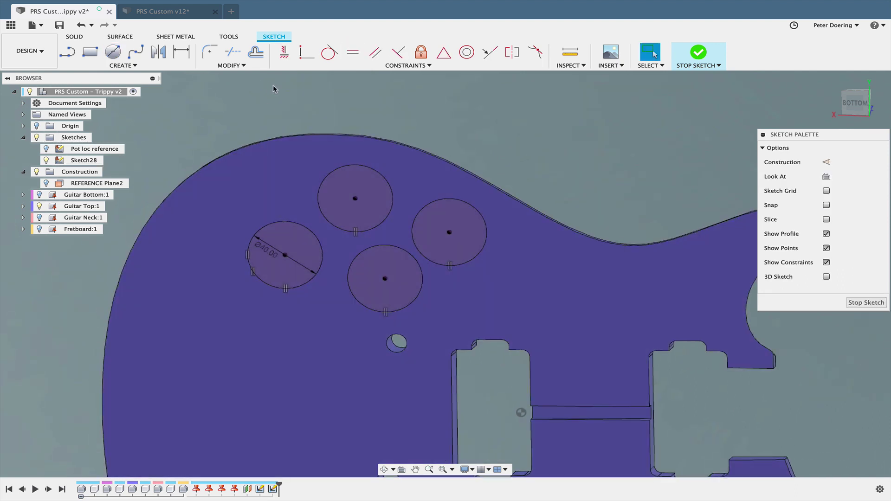
Step: Enclose the four circles with four outer lines, each tangent to two neighbouring circles
key("s")
left_click(275, 132)
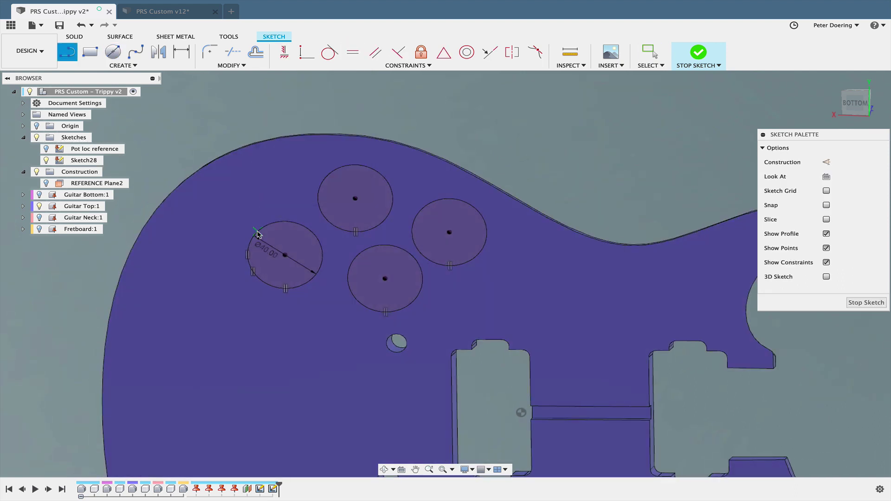
left_click(330, 175)
left_click(462, 202)
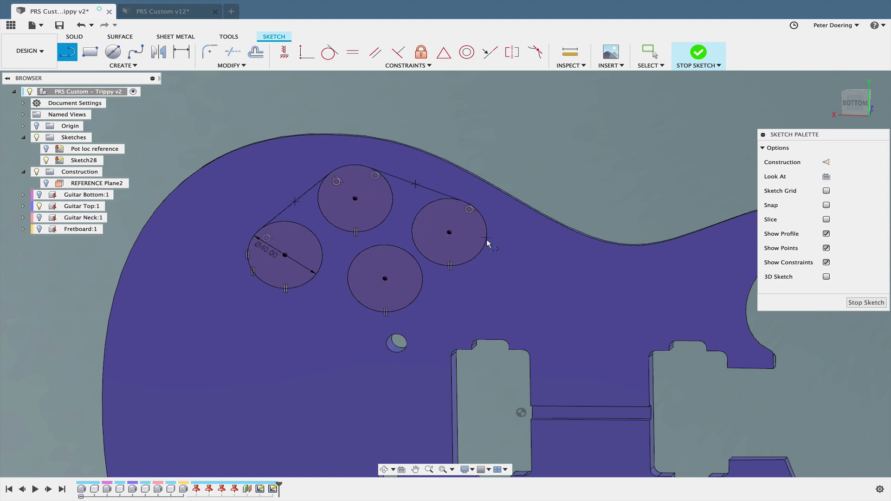
left_click(409, 308)
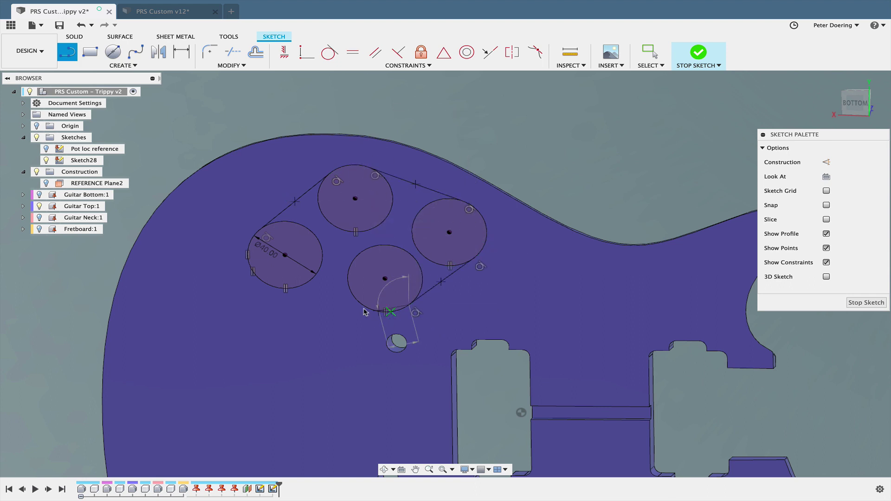
left_click(280, 288)
scroll(294, 303, "up", 2)
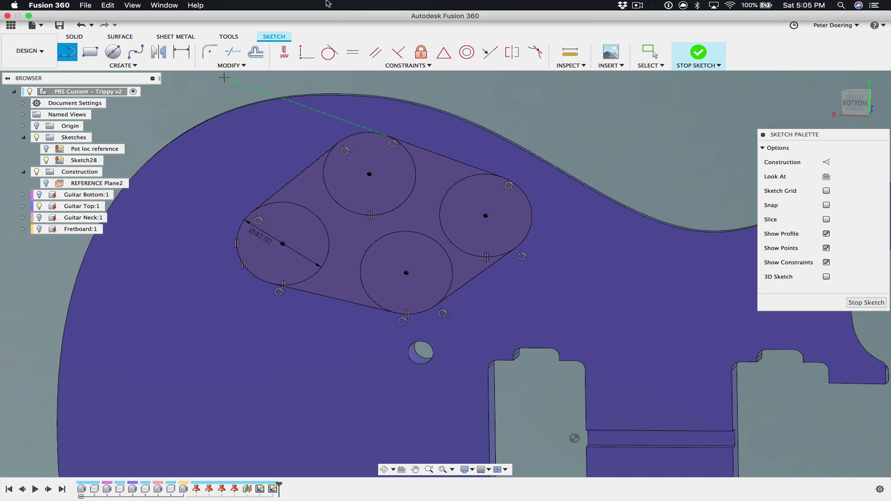
Step: Draw four short inner lines bridging the gaps between neighbouring circles, inside the outer tangent lines
key("s")
left_click(449, 144)
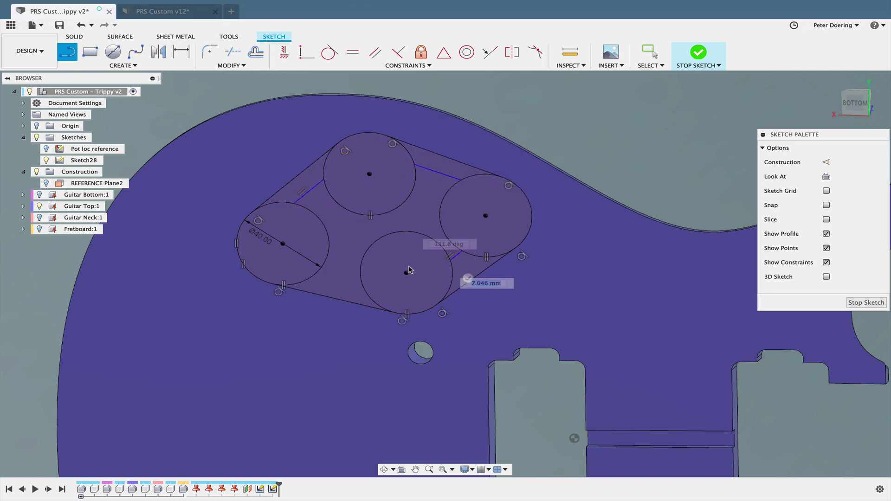
scroll(323, 297, "up", 4)
key("Escape")
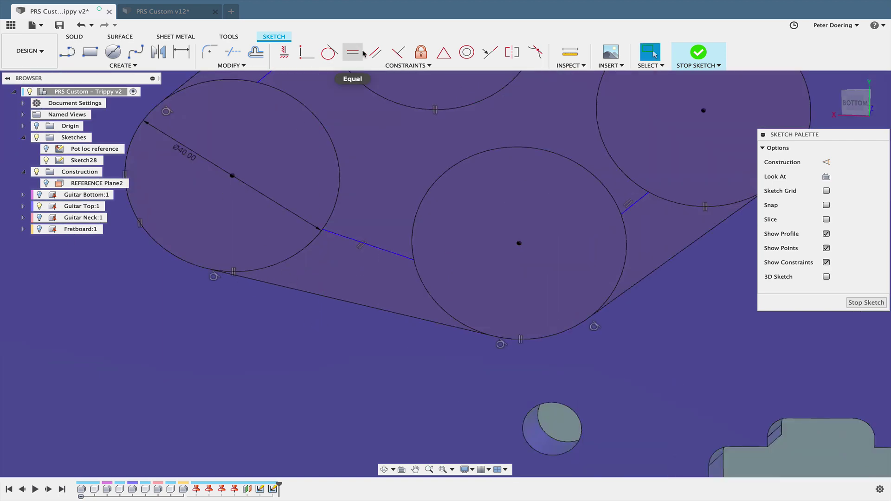
Step: Constrain the lower-left inner line parallel to the outer tangent line beside it
scroll(332, 305, "down", 3)
middle_click_drag(332, 304, 328, 344)
scroll(297, 194, "up", 3)
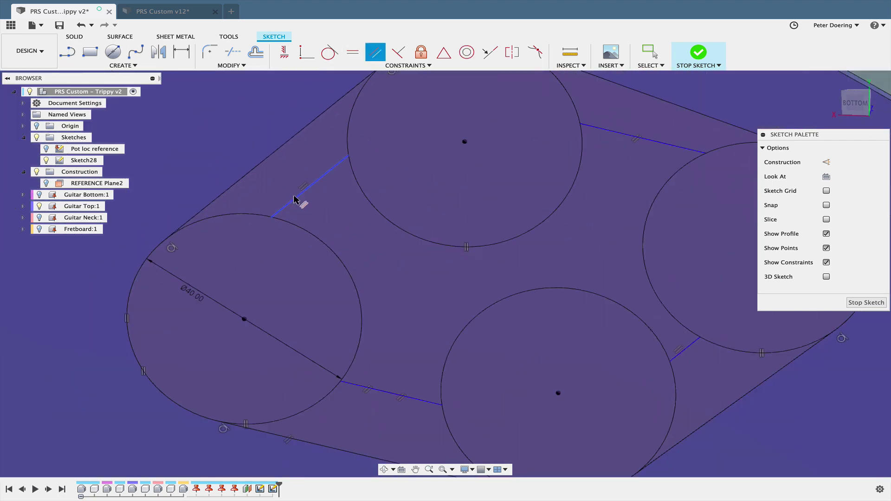
key("Escape")
scroll(298, 189, "down", 3)
middle_click_drag(299, 190, 292, 210)
key("Escape")
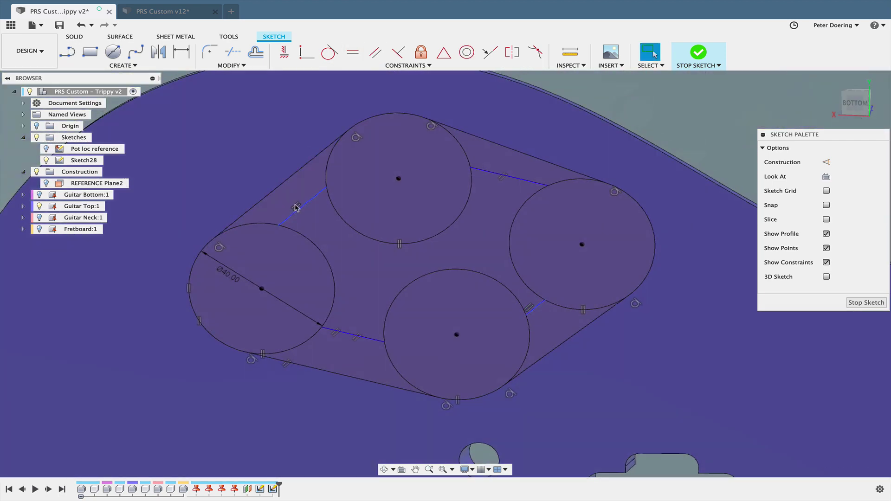
Step: Delete the stray parallel constraint on the upper-left inner line and make that line parallel to its neighbouring outer tangent
left_click(296, 207)
key("Delete")
left_click(305, 200)
left_click(280, 185)
middle_click_drag(433, 135, 378, 173)
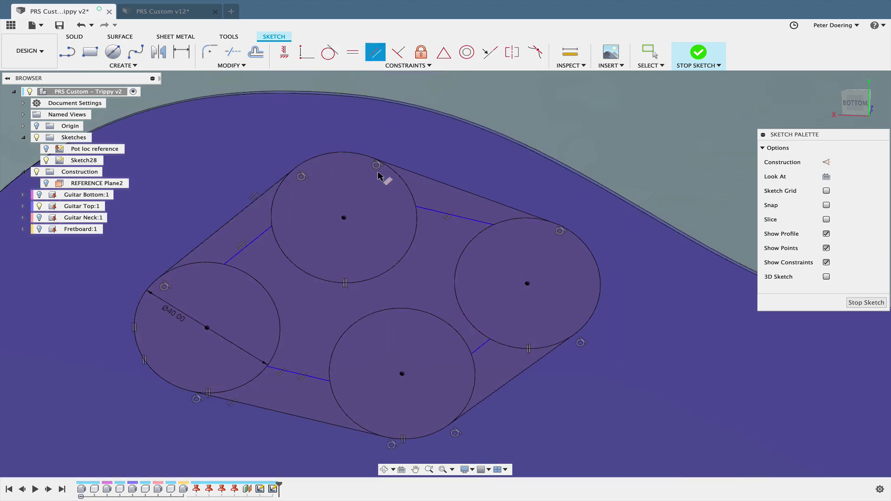
Step: Remove the stray parallel constraint on the upper-right inner line and make it parallel to the outer tangent beside it
scroll(410, 167, "up", 3)
right_click_drag(479, 232, 459, 192)
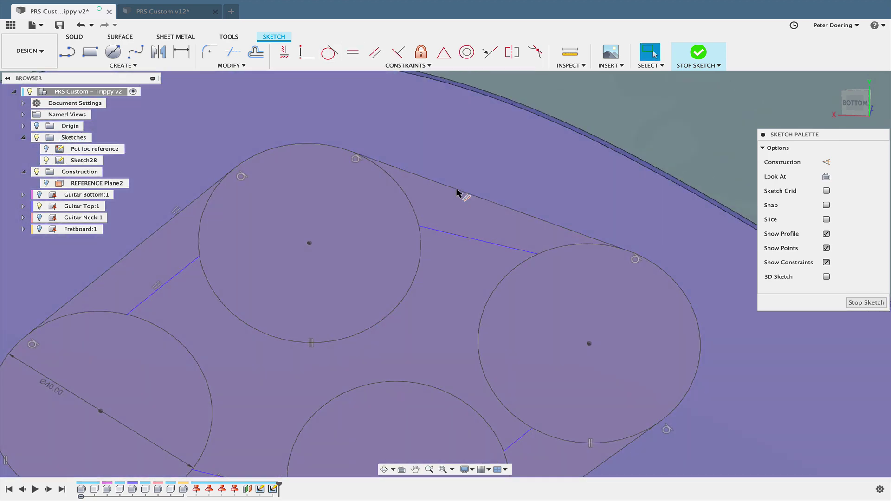
left_click(473, 239)
left_click(486, 202)
scroll(492, 203, "down", 3)
middle_click_drag(502, 174, 507, 205)
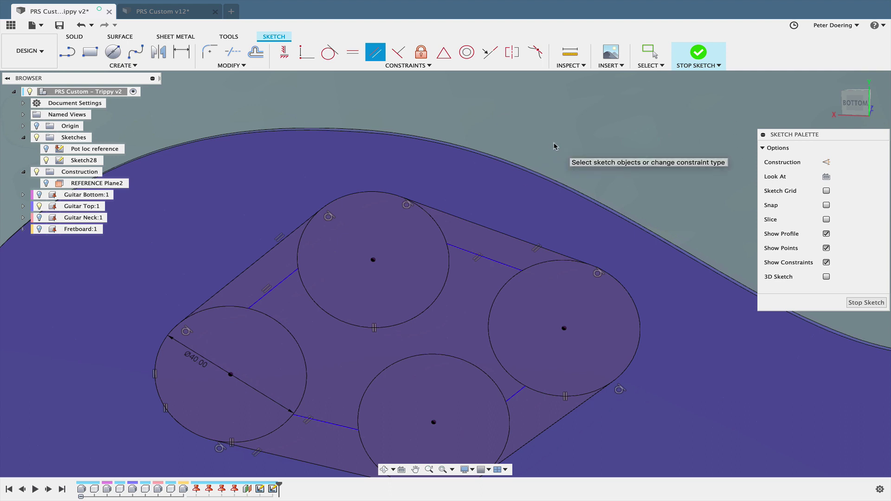
Step: Dimension the spacing between the upper-left inner line and its outer tangent line as 12 mm
key("s")
left_click(579, 167)
left_click(273, 289)
left_click(251, 266)
left_click(214, 244)
type("12")
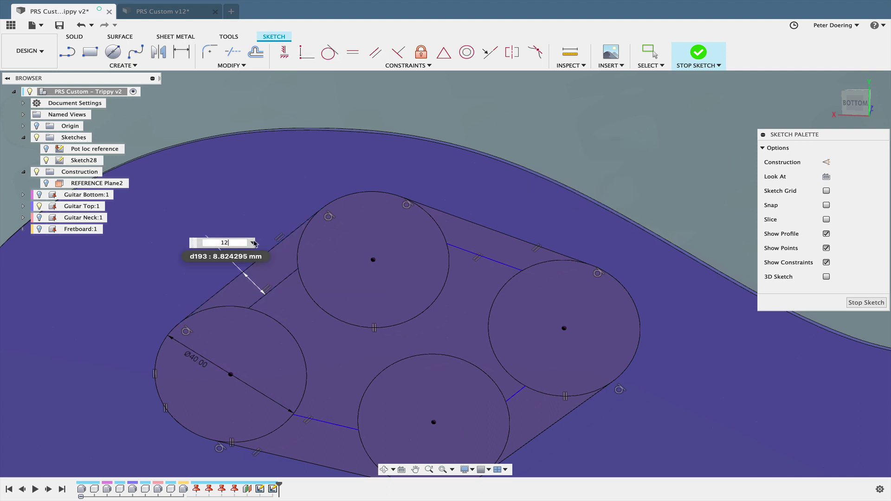
key("Return")
Step: Dimension the spacing between the upper-right inner and outer lines, linking it to the upper-left spacing dimension d193
left_click(482, 225)
left_click(479, 255)
left_click(506, 200)
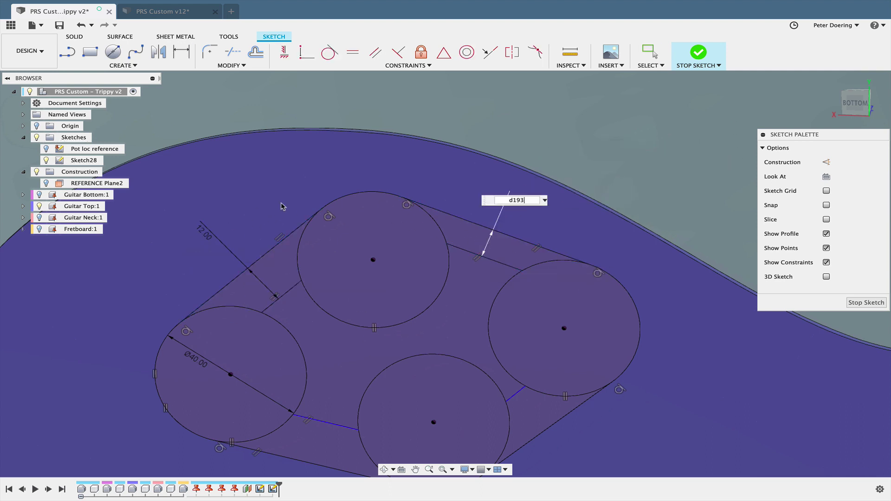
key("Return")
middle_click_drag(372, 265, 346, 234)
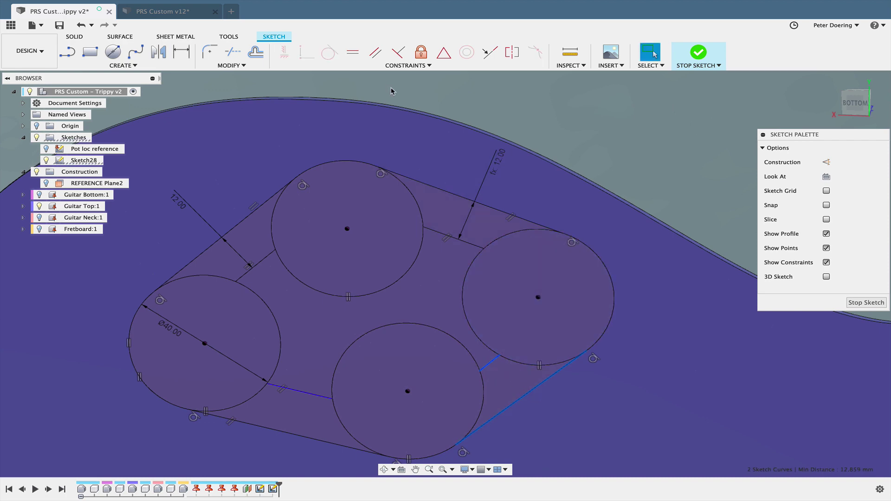
Step: Make the lower-right connecting line parallel to its outer tangent line and dimension the gap at 12 mm, linked to the existing 12 mm dimension
left_click(375, 52)
key("s")
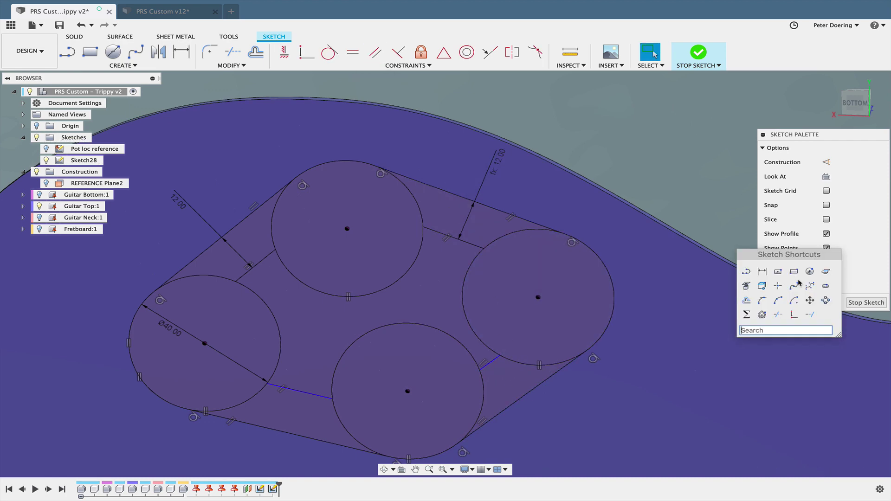
left_click(799, 281)
left_click(491, 362)
left_click(534, 391)
left_click(566, 401)
left_click(199, 218)
key("Return")
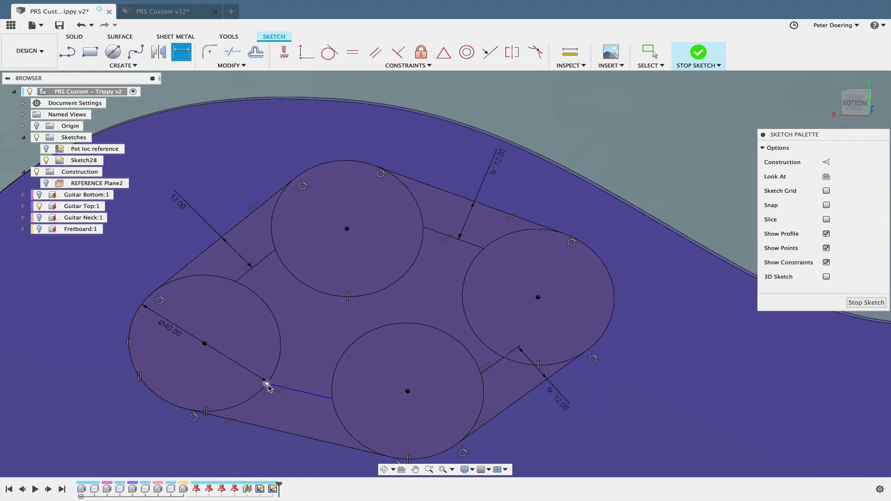
Step: Dimension the gap between the lower-left connecting line and its outer tangent line at 12 mm, linked to the existing dimension
left_click(285, 433)
left_click(265, 447)
key("Return")
mouse_move(172, 197)
middle_mouse_down()
mouse_move(184, 190)
mouse_move(180, 207)
mouse_move(203, 163)
middle_mouse_up()
key("Escape")
Step: Break the pot circles where the outer tangent lines touch them
type("s")
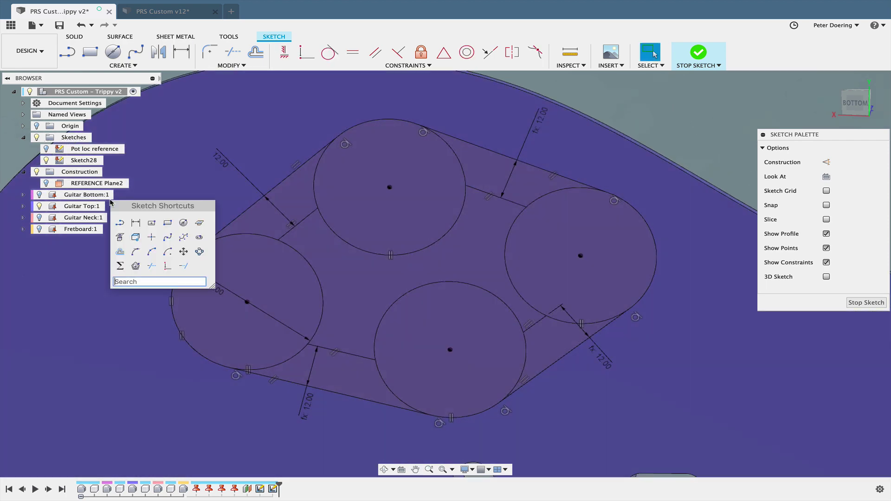
type("br")
left_click(165, 293)
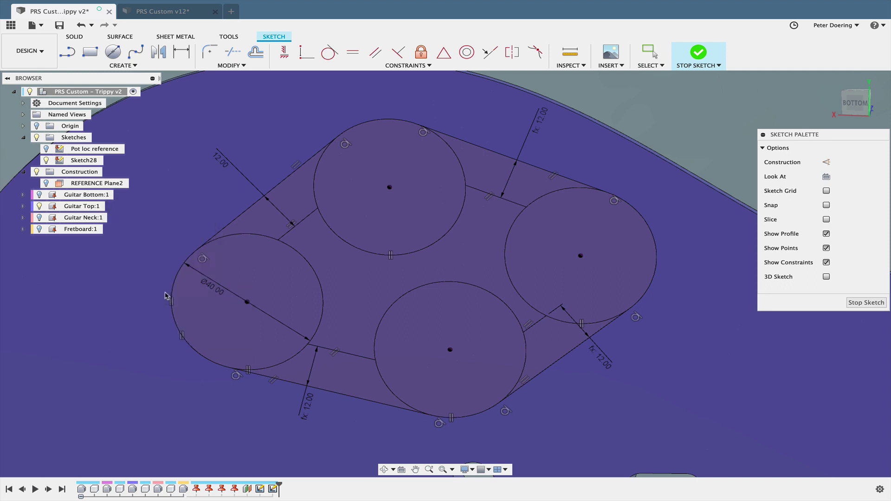
left_click(172, 301)
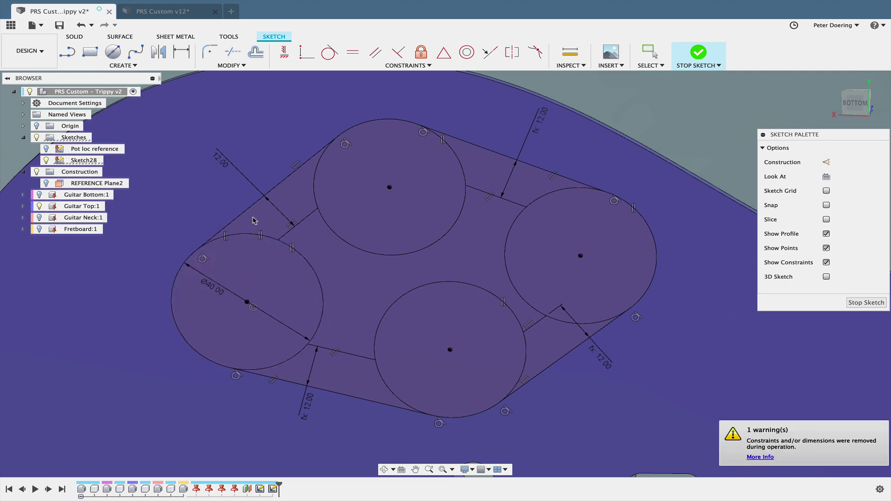
left_click(648, 222)
left_click(483, 412)
middle_click_drag(643, 379, 625, 373)
key("Escape")
Step: Convert the outer tangent lines between the circles to construction lines
middle_click_drag(338, 437, 328, 435)
left_click(328, 392)
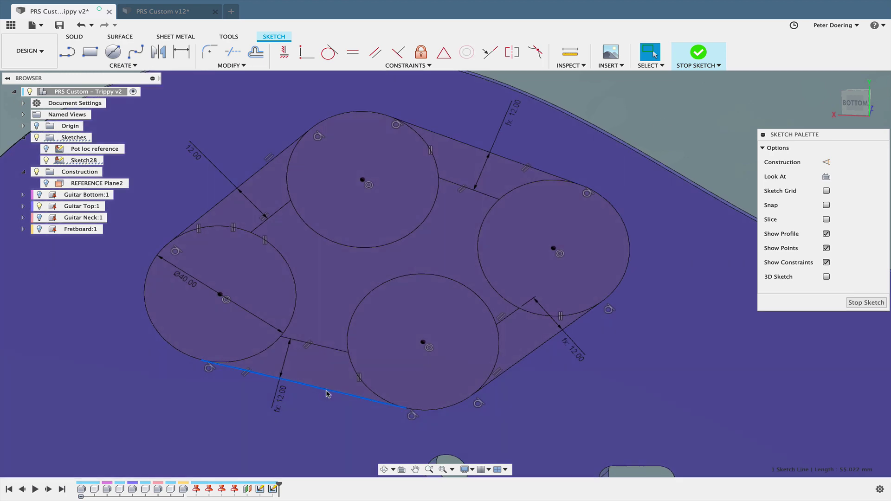
key("x")
left_click(459, 143)
key("x")
left_click(549, 342)
key("x")
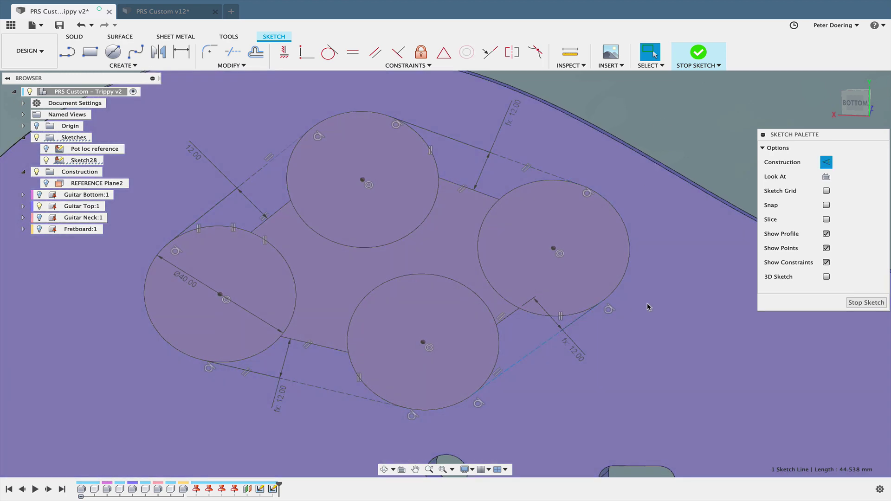
Step: Finish the sketch and rename it Pot pocket
scroll(649, 307, "down", 3)
key("e")
left_click(699, 52)
left_click(81, 159)
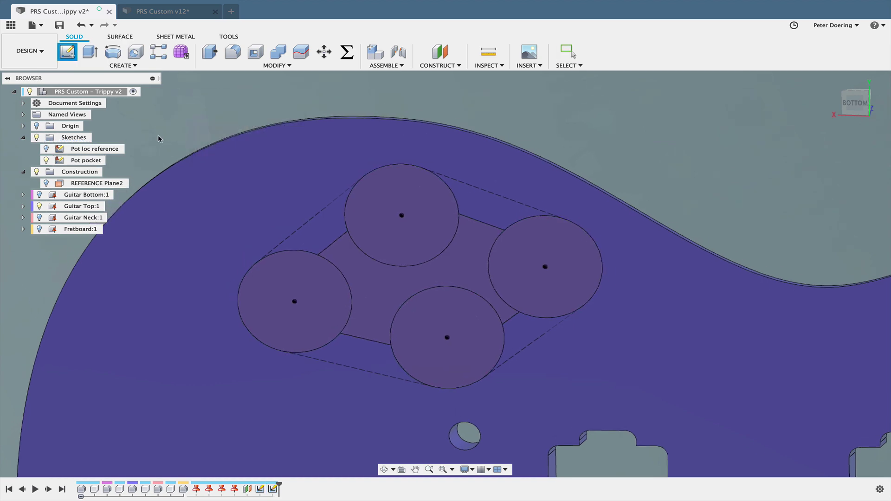
Step: Create a new sketch and project the outer arcs and tangent lines of the Pot pocket sketch into it
left_click(195, 93)
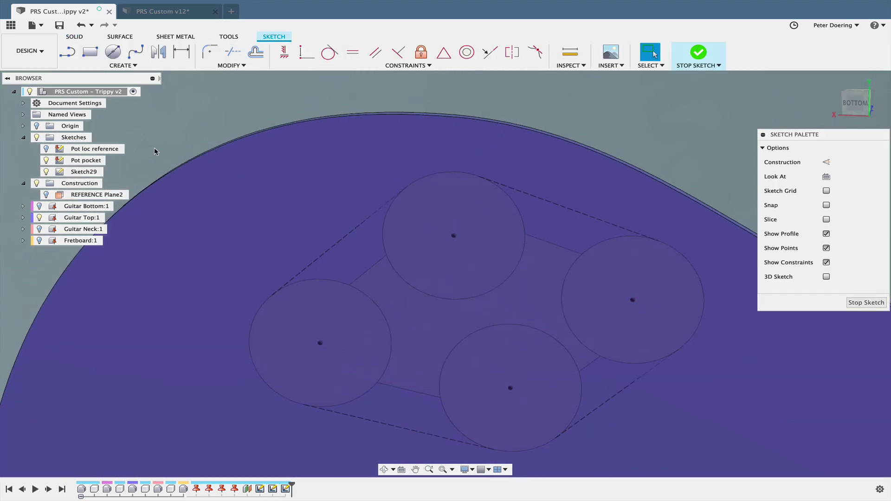
key("s")
left_click(165, 183)
left_click(325, 254)
left_click(444, 175)
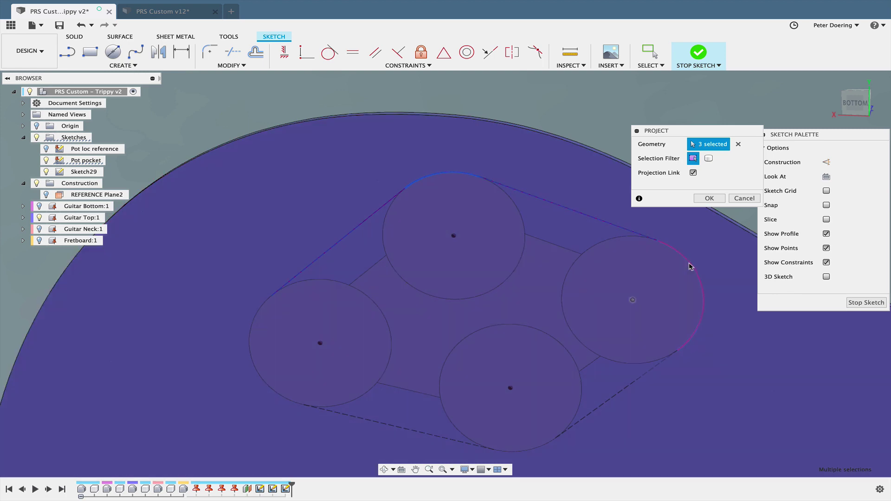
left_click(690, 264)
left_click(614, 396)
left_click(506, 451)
left_click(429, 434)
left_click(271, 389)
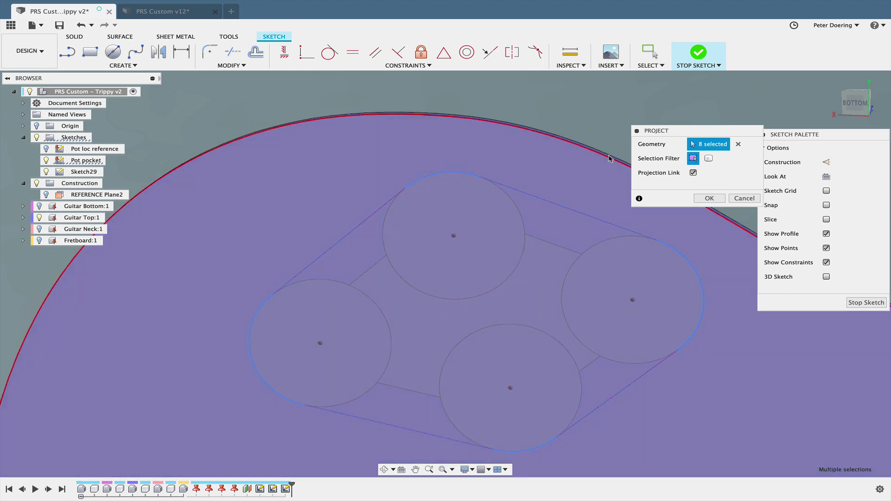
key("Return")
Step: Hide the Guitar Top component and the Pot pocket sketch
left_click(39, 217)
scroll(223, 155, "down", 2)
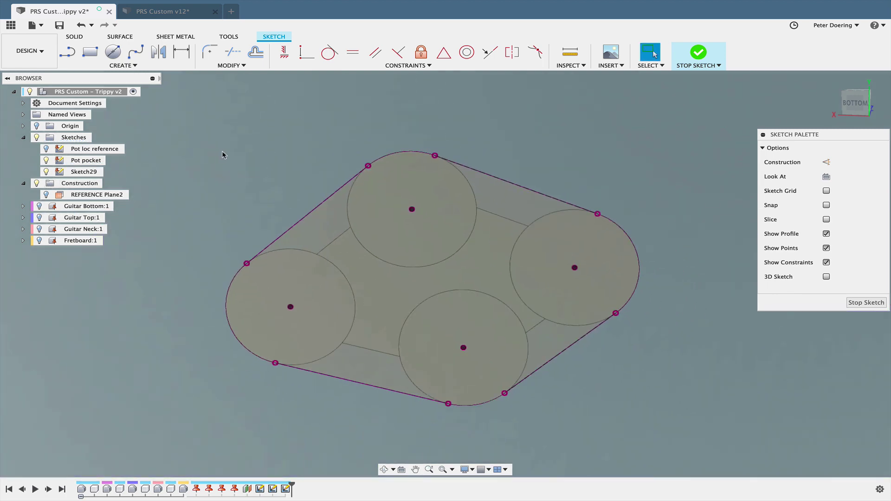
scroll(223, 155, "up", 2)
left_click(46, 161)
scroll(201, 175, "down", 1)
Step: Offset the whole projected outline outward by 4 mm
key("s")
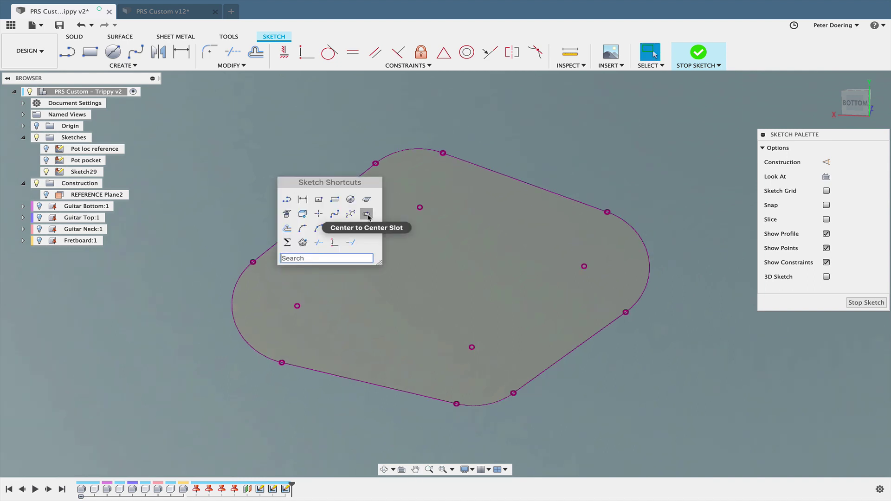
left_click(287, 228)
left_click(290, 228)
left_click(402, 153)
left_click(458, 159)
left_click(647, 250)
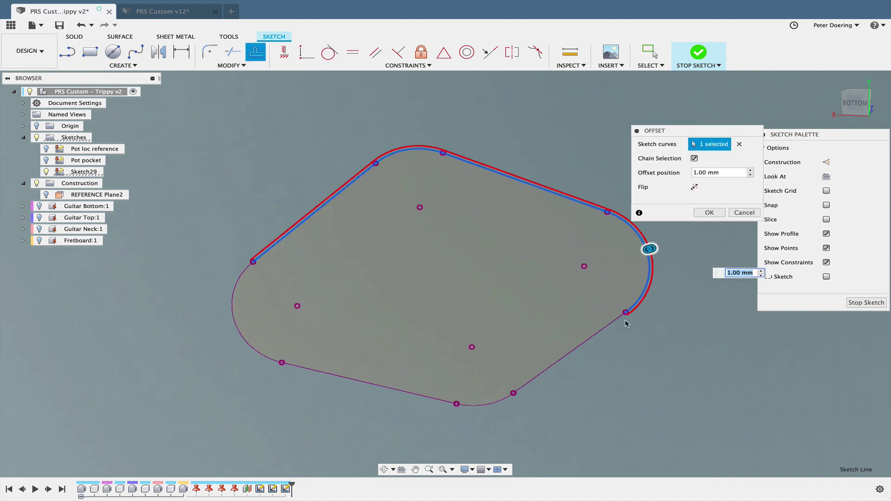
left_click(496, 404)
left_click(431, 398)
left_click(255, 351)
type("4")
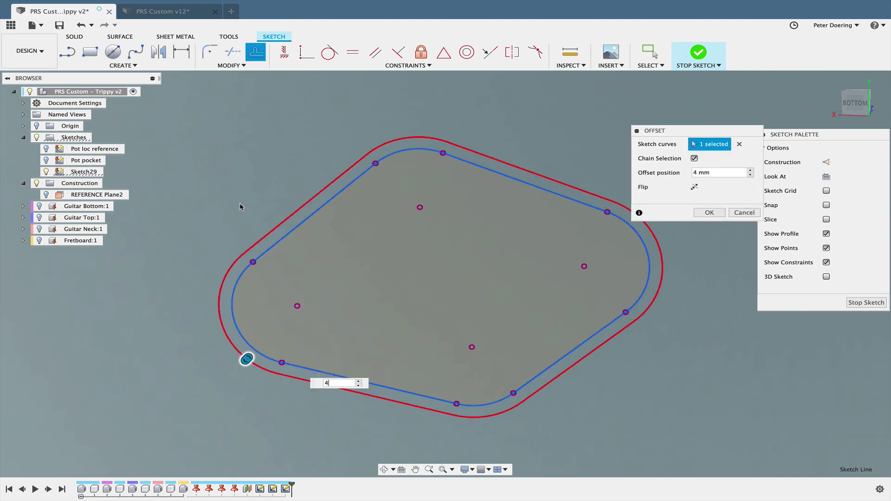
left_click(709, 212)
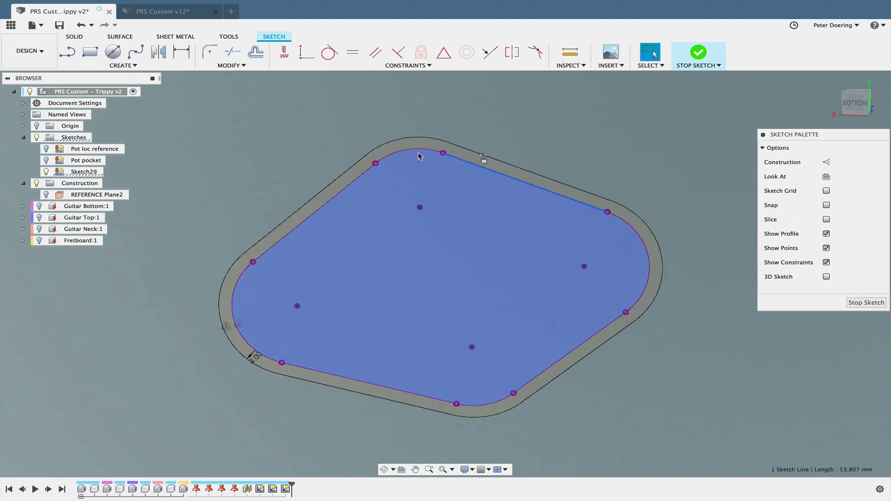
Step: Convert all lines and arcs of the inner projected outline to construction geometry
left_click(416, 149, "shift")
left_click(365, 172, "shift")
left_click(309, 369, "shift")
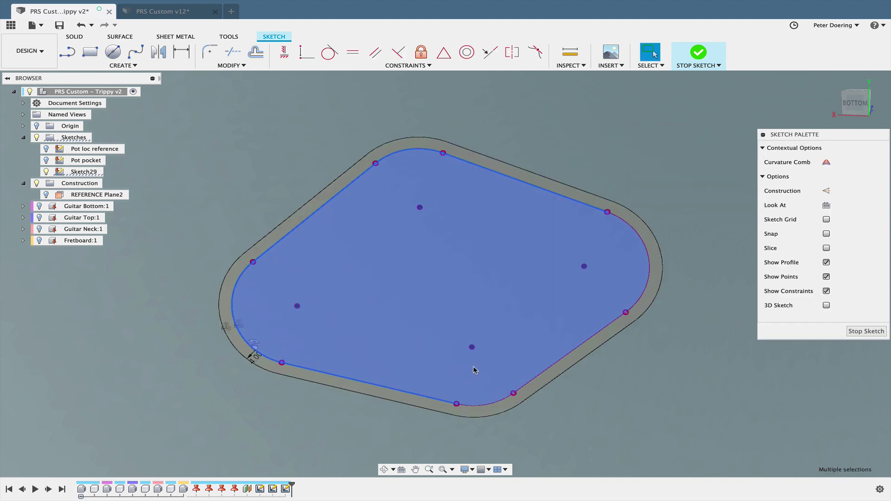
key("x")
left_click(683, 200)
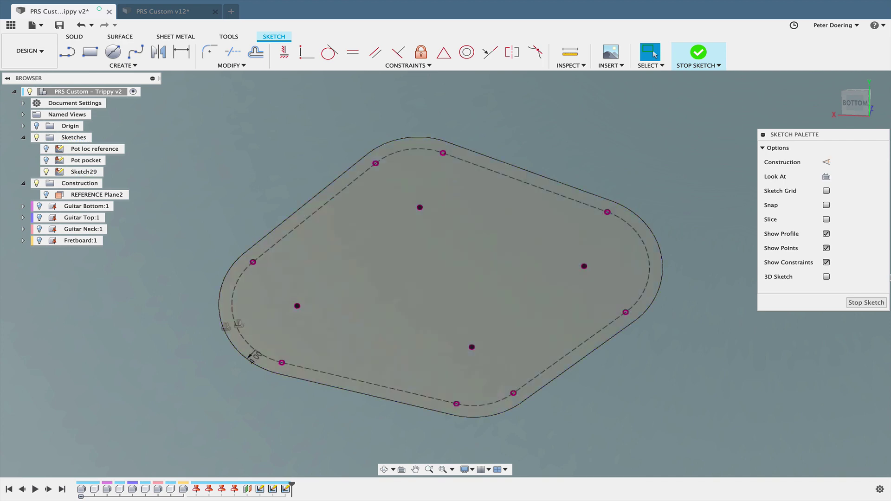
Step: Finish the sketch and rename it Cover recess
left_click(867, 302)
left_click(77, 173)
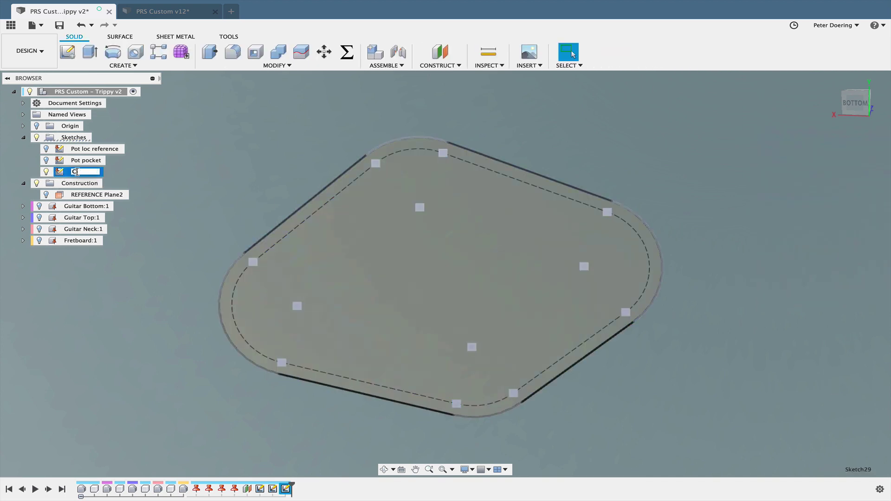
key("Return")
left_click(218, 201)
Step: Show the Guitar Bottom component and the Pot pocket sketch, and hide the Cover recess sketch
scroll(296, 280, "down", 3)
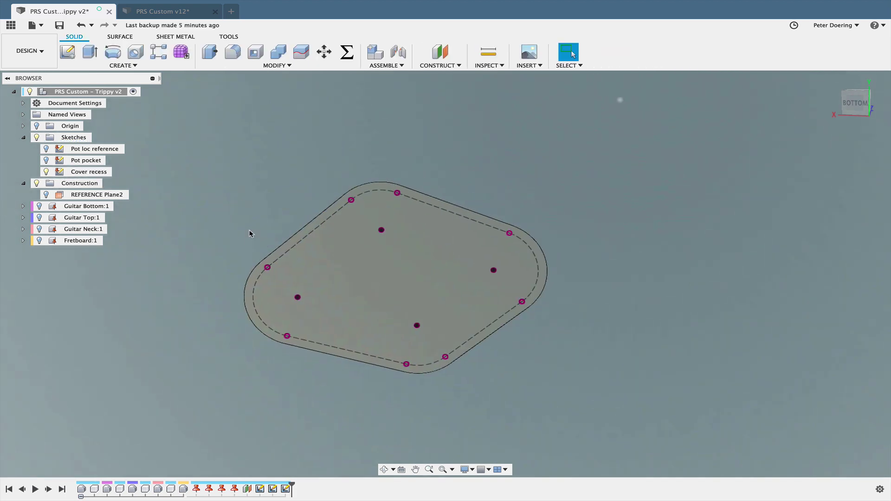
middle_click_drag(251, 233, 255, 227, "shift")
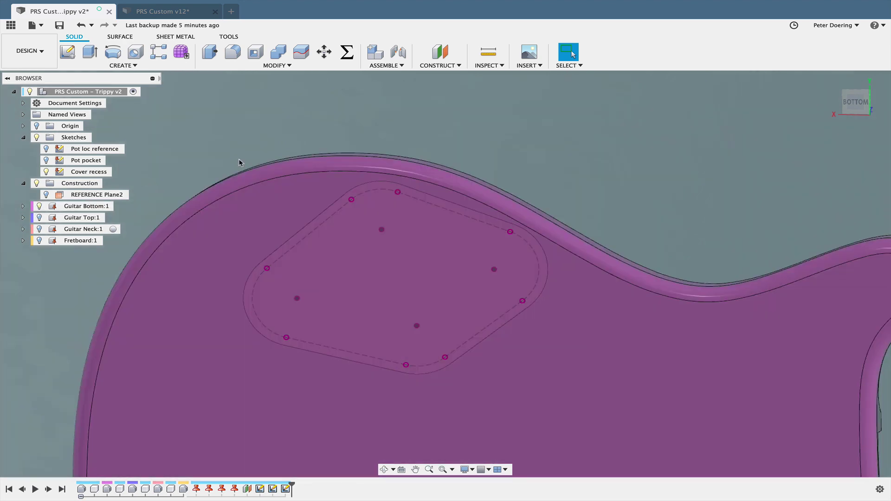
middle_click_drag(240, 163, 267, 315, "shift")
scroll(271, 299, "down", 3)
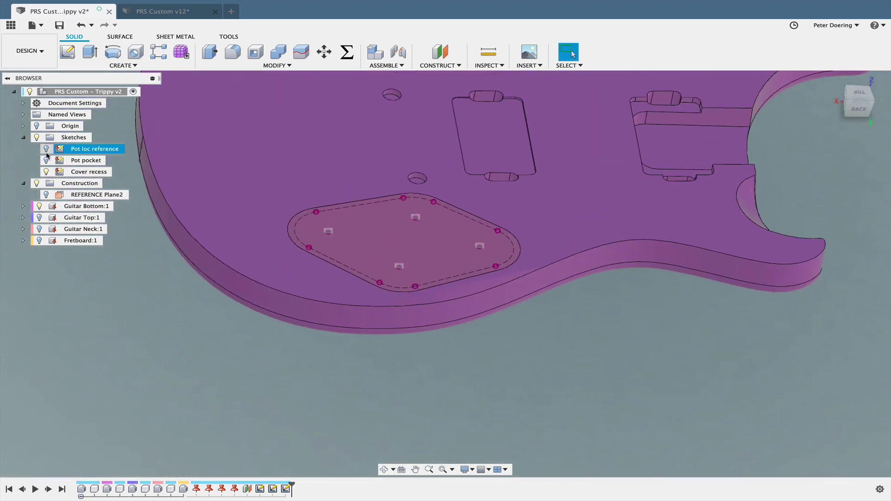
left_click(49, 161)
middle_click_drag(138, 250, 163, 309, "shift")
Step: Extrude the five Pot pocket profiles as a cut through Guitar Bottom, with the extent set to its underside face
left_click(90, 52)
left_click(355, 274)
left_click(401, 277)
left_click(438, 263)
left_click(487, 282)
left_click(430, 308)
middle_click_drag(431, 308, 453, 267, "shift")
left_click(705, 189)
left_click(706, 213)
left_click(495, 384)
left_click(709, 318)
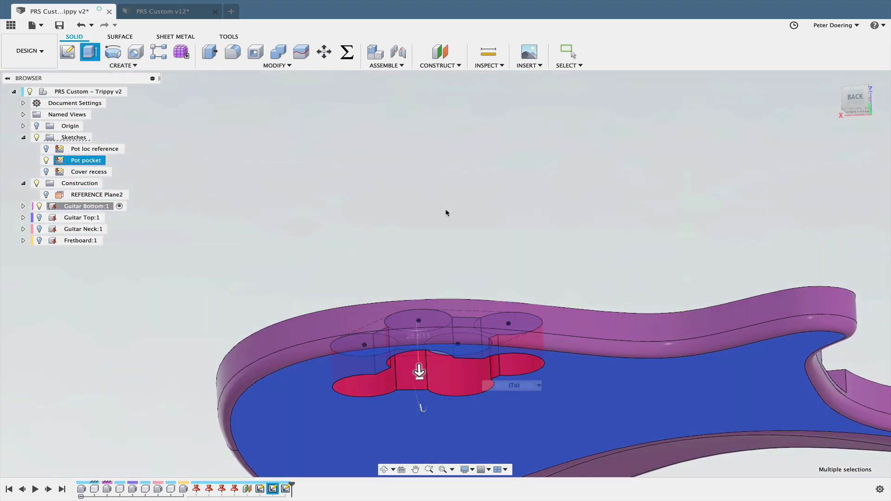
middle_click_drag(452, 207, 454, 284, "shift")
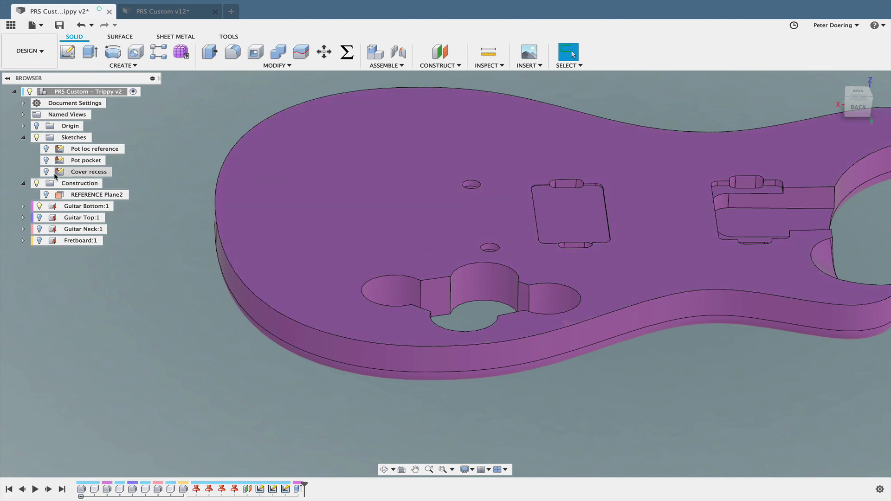
Step: Show the Cover recess sketch and extrude its profile as a 0.09 in cut starting from the underside face of Guitar Bottom
left_click(46, 172)
mouse_move(155, 274)
middle_mouse_down("shift")
mouse_move(159, 225)
mouse_move(144, 219)
middle_mouse_up("shift")
left_click(205, 58)
mouse_move(378, 246)
middle_mouse_down("shift")
mouse_move(398, 306)
mouse_move(392, 247)
middle_mouse_up("shift")
scroll(398, 307, "up", 5)
left_click(461, 351)
left_click(718, 158)
left_click(711, 191)
scroll(622, 209, "down", 5)
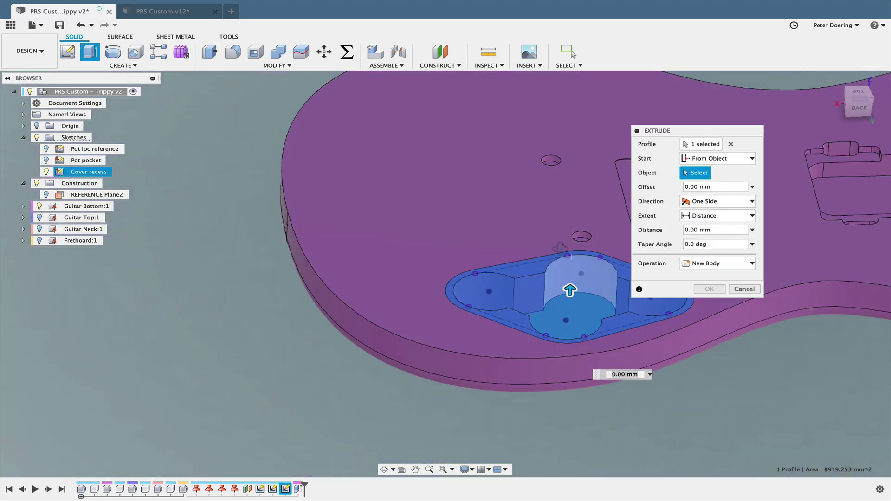
middle_click_drag(464, 343, 441, 259, "shift")
left_click(553, 258)
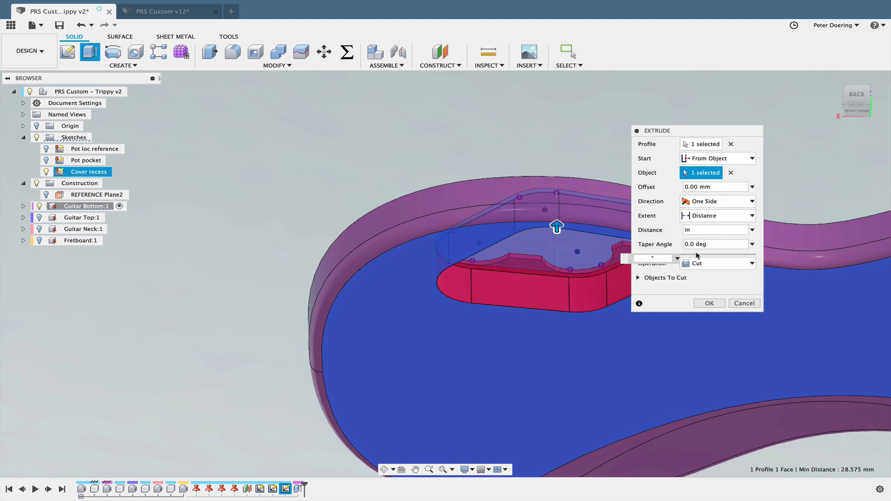
type(".09\"")
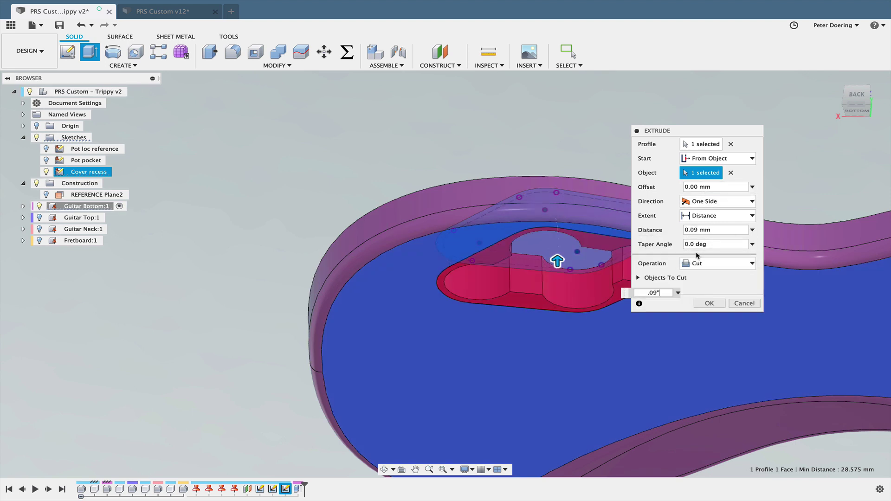
left_click(710, 304)
Step: Hide Guitar Bottom and show Guitar Top together with the Pot pocket sketch
middle_click_drag(639, 303, 612, 357, "shift")
scroll(602, 348, "down", 3)
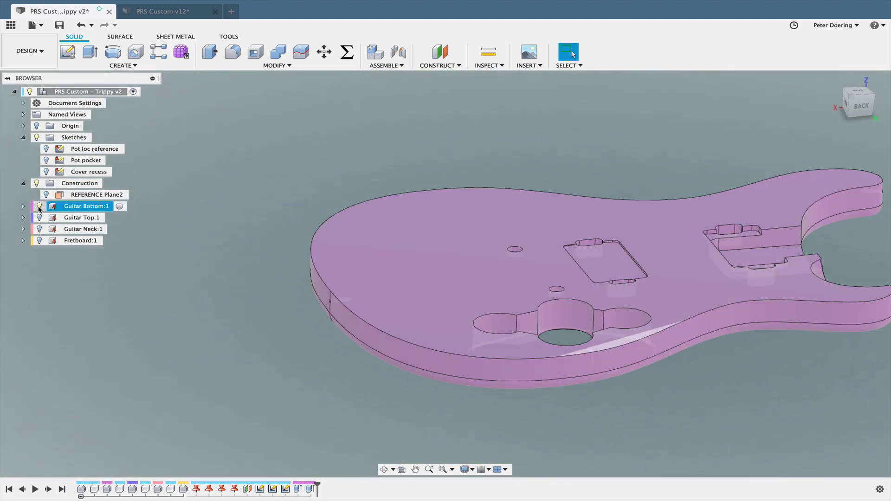
left_click(39, 206)
left_click(39, 218)
mouse_move(199, 232)
middle_mouse_down("shift")
mouse_move(203, 251)
mouse_move(199, 191)
mouse_move(174, 210)
mouse_move(176, 193)
middle_mouse_up("shift")
left_click(47, 160)
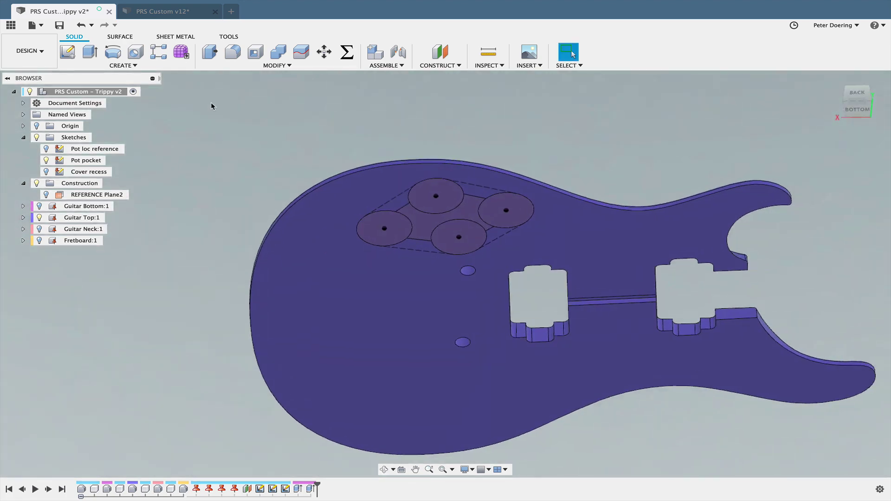
Step: Extrude the five Pot pocket profiles as a 0.197 in cut into the underside of Guitar Top
scroll(213, 106, "up", 1)
left_click(209, 52)
left_click(410, 244)
left_click(464, 210)
left_click(497, 226)
left_click(531, 224)
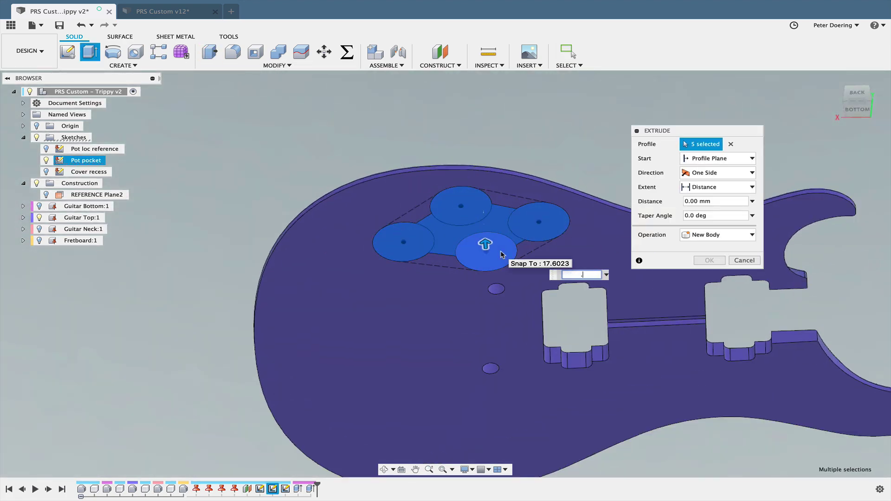
type(".197\"")
key("Return")
Step: Hide all sketches at once to clear the view of the pocket in Guitar Top
middle_click_drag(569, 172, 581, 151, "shift")
middle_click_drag(306, 118, 251, 106)
scroll(260, 112, "up", 2)
scroll(250, 107, "up", 2)
left_click(37, 137)
middle_click_drag(190, 182, 205, 125, "shift")
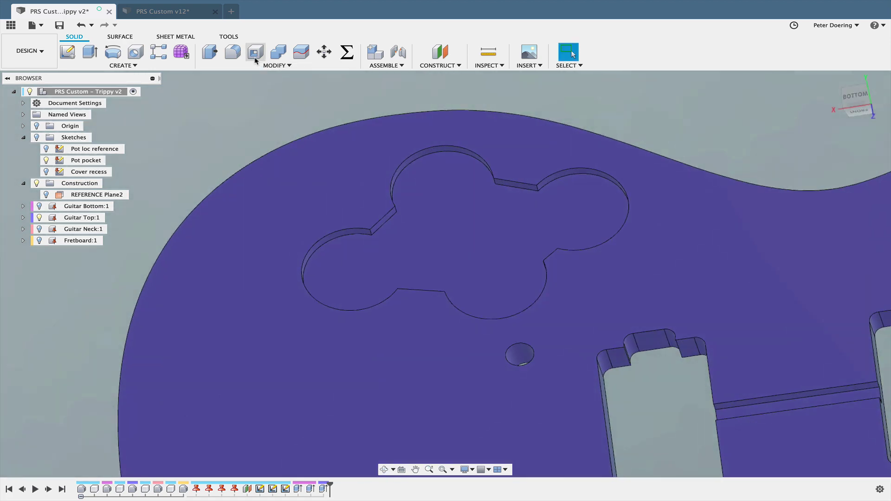
Step: Fillet the eight inner corner edges of the pot pocket in Guitar Top with an 8 mm radius
left_click(233, 52)
scroll(378, 223, "up", 5)
left_click(381, 239)
middle_click_drag(588, 178, 406, 168)
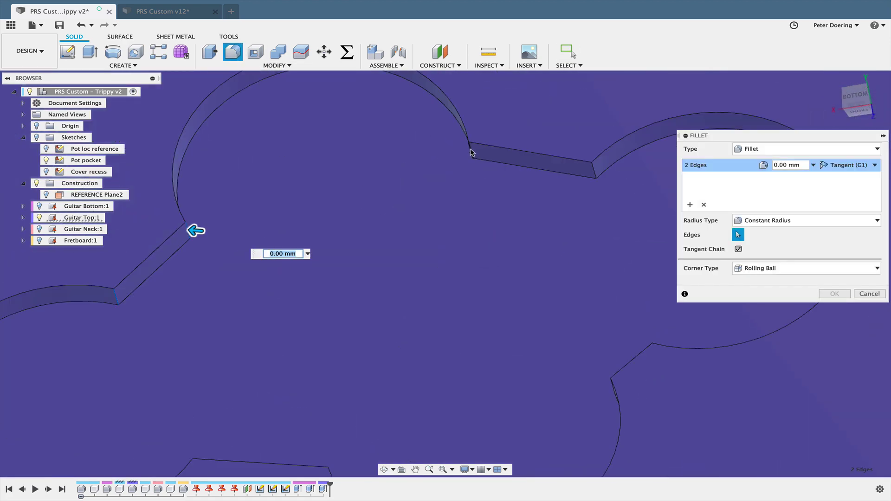
left_click(470, 152)
left_click(594, 171)
middle_click_drag(550, 304, 443, 277)
left_click(543, 282)
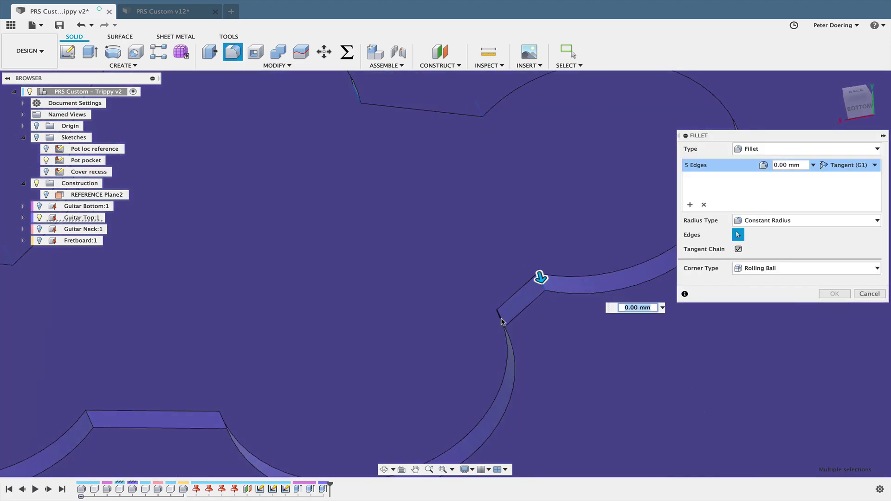
left_click(223, 423)
left_click(91, 420)
scroll(173, 344, "down", 5)
middle_click_drag(195, 336, 279, 266)
type("8")
key("Return")
Step: Show Guitar Bottom and hide Guitar Top
scroll(442, 283, "down", 5)
middle_click_drag(442, 282, 353, 344, "shift")
left_click(40, 206)
left_click(41, 217)
middle_click_drag(200, 185, 384, 271, "shift")
Step: Fillet the eight inner corner edges of the pot pocket in Guitar Bottom with an 8 mm radius
key("f")
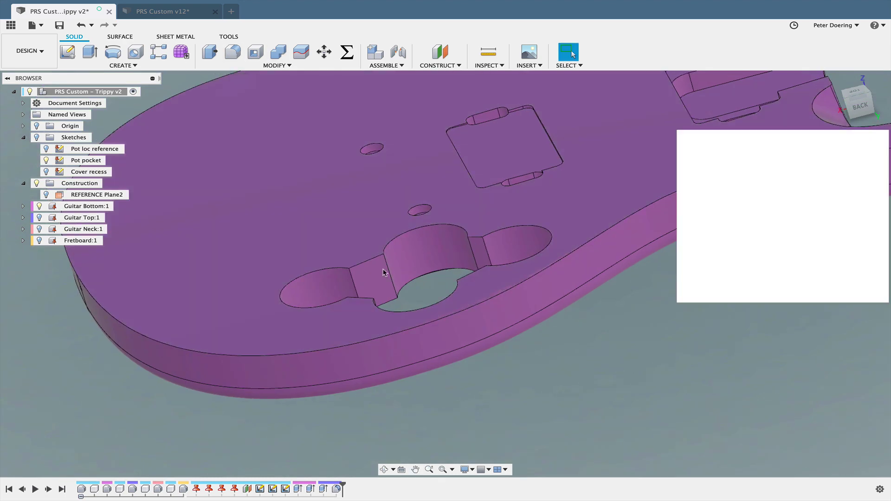
scroll(384, 271, "up", 5)
left_click(365, 249)
left_click(522, 206)
left_click(548, 204)
middle_click_drag(493, 198, 581, 345, "shift")
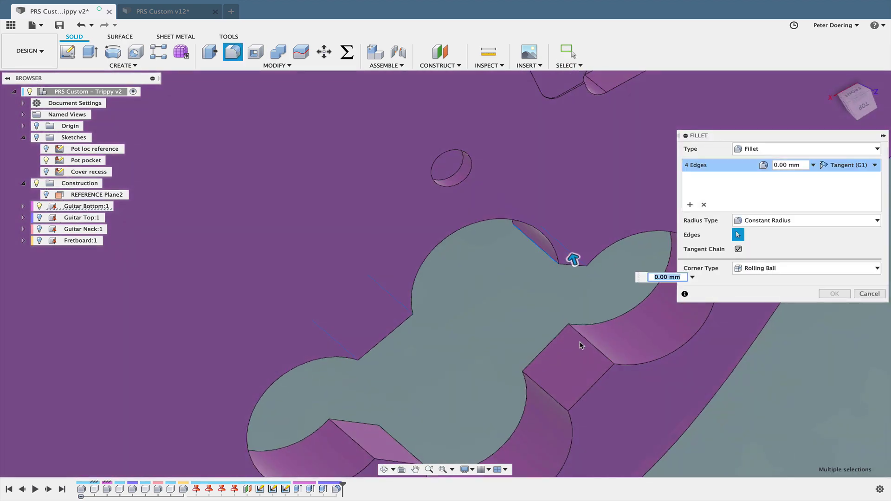
left_click(540, 392)
middle_click_drag(540, 391, 535, 293)
left_click(396, 345)
left_click(349, 341)
middle_click_drag(414, 278, 378, 213, "shift")
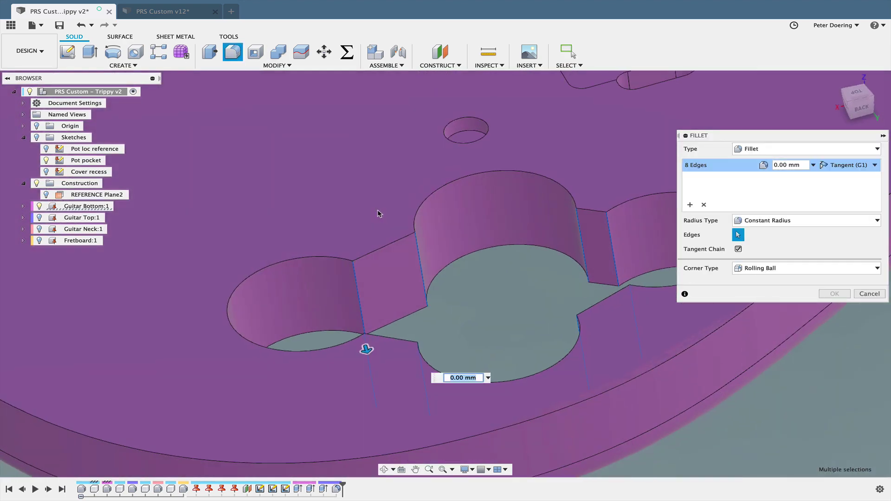
type("8")
key("Return")
Step: Show Guitar Top again so that both halves of the guitar body are displayed
left_click(39, 217)
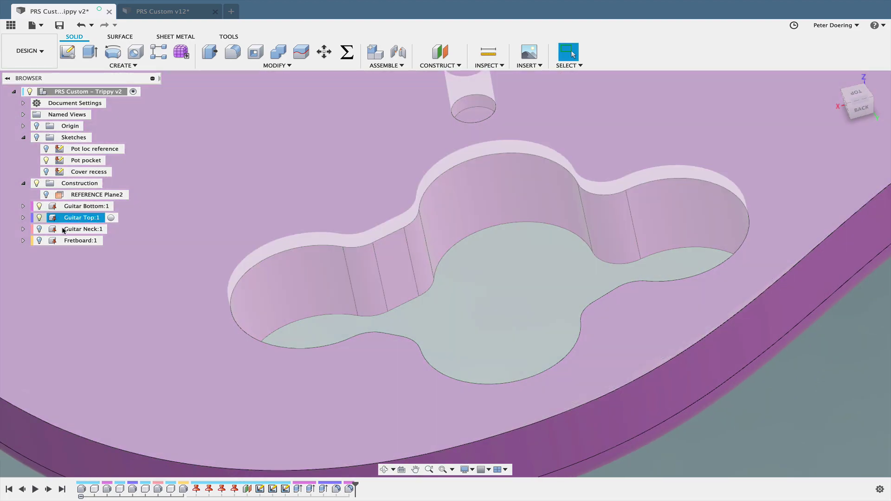
middle_click_drag(757, 424, 404, 203, "shift")
middle_click_drag(366, 88, 559, 346, "shift")
scroll(486, 225, "down", 5)
scroll(513, 347, "up", 1)
mouse_move(708, 4)
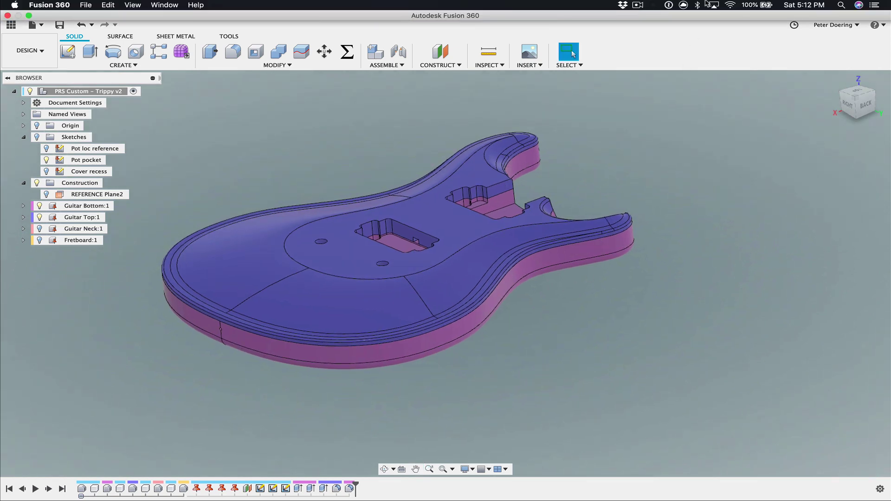
left_click(639, 6)
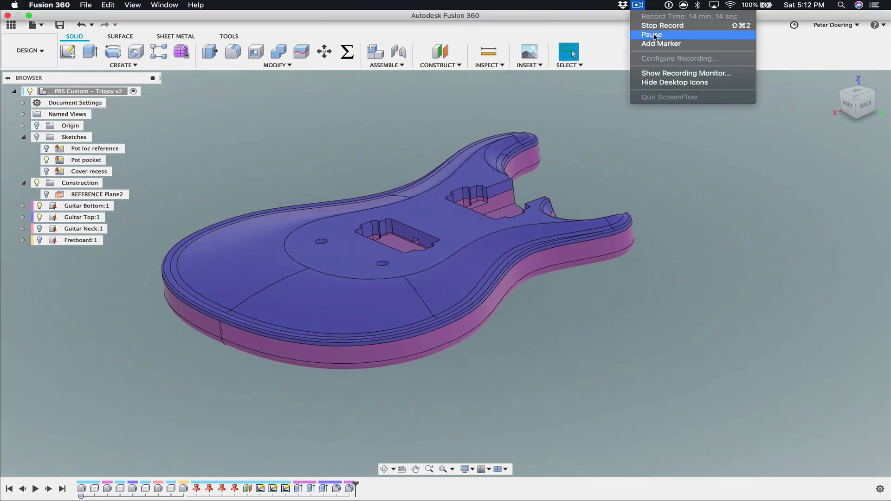
left_click(643, 33)
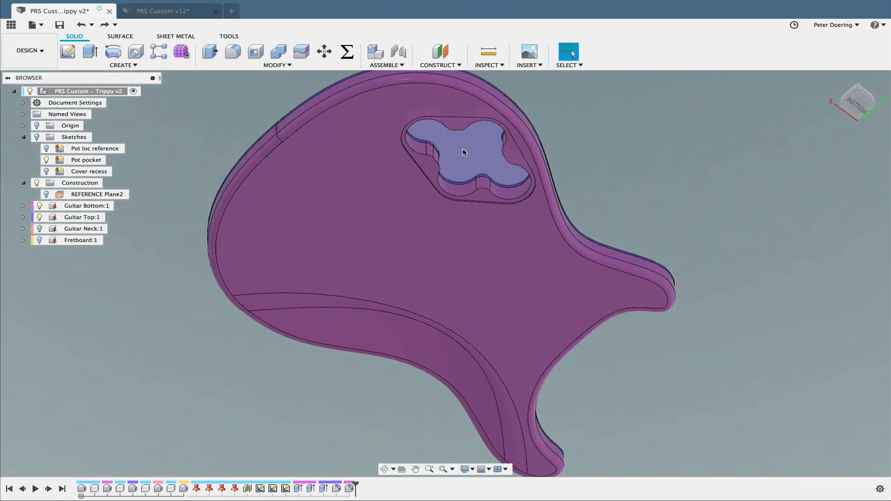
middle_click_drag(438, 163, 403, 283, "shift")
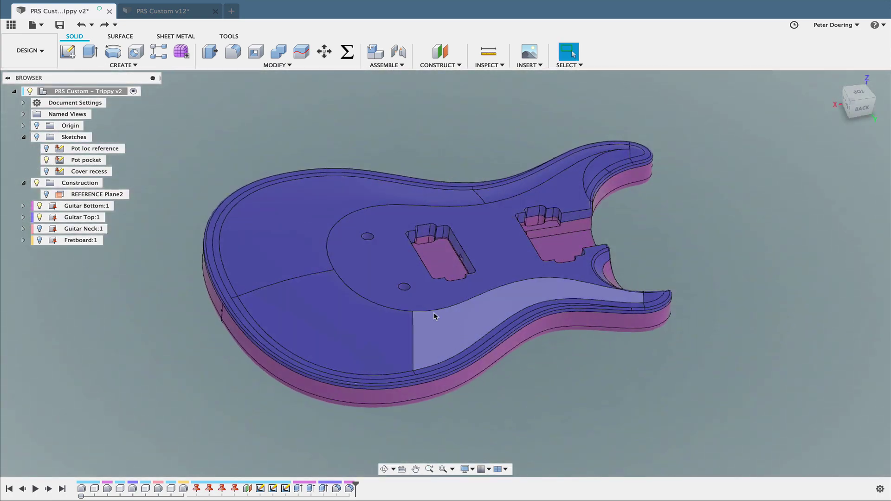
mouse_move(531, 396)
middle_mouse_down("shift")
mouse_move(523, 342)
mouse_move(537, 388)
middle_mouse_up("shift")
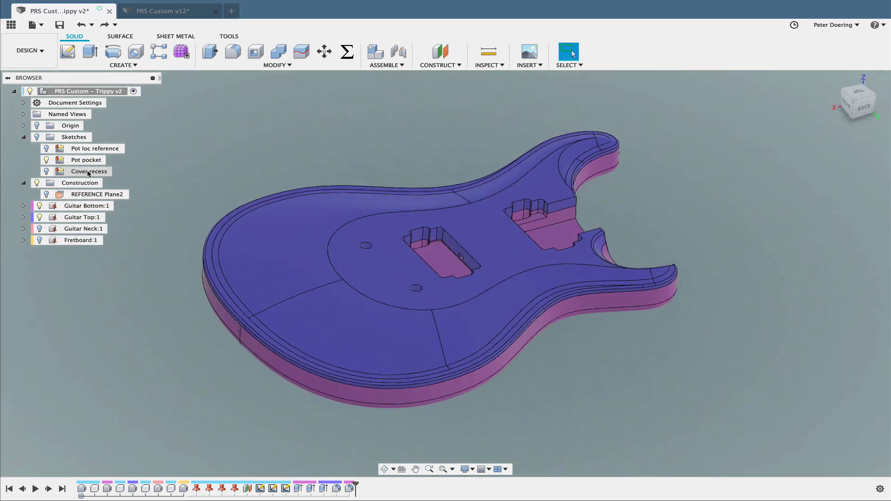
middle_click_drag(120, 229, 115, 163, "shift")
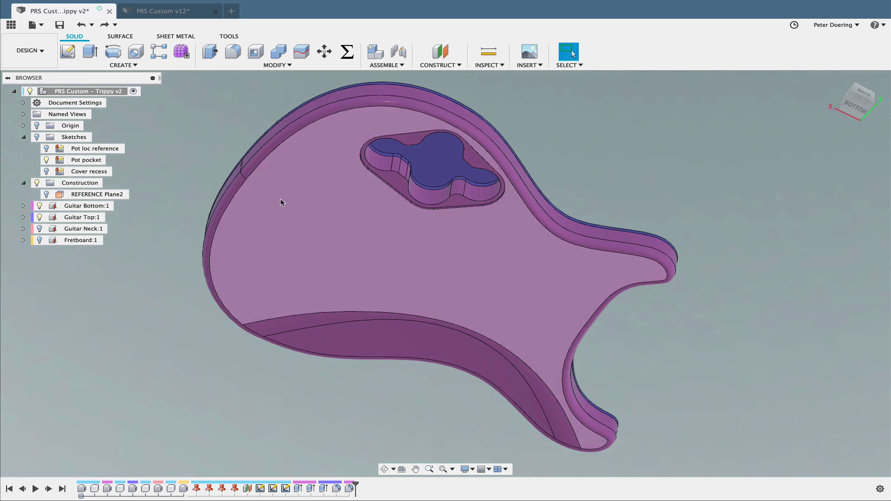
middle_click_drag(346, 182, 344, 249, "shift")
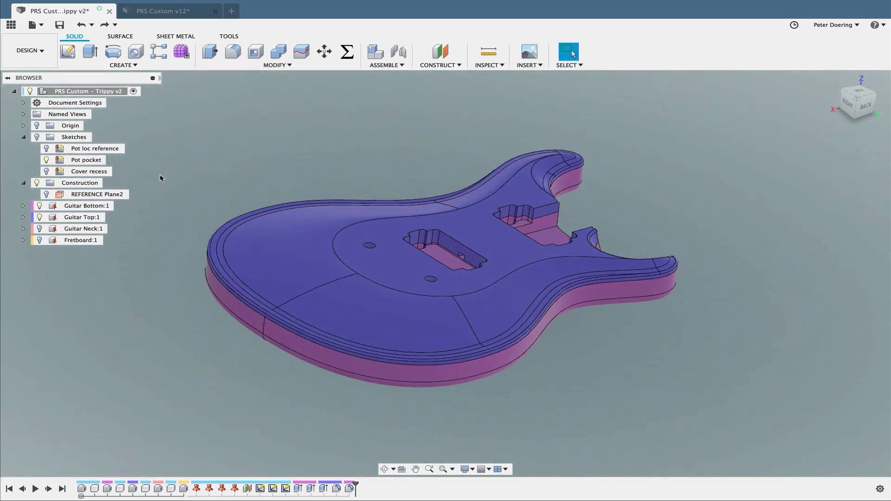
Step: Move the Cover recess sketch from the top-level assembly into the Guitar Bottom component
mouse_move(93, 172)
left_mouse_down()
mouse_move(93, 208)
mouse_move(132, 204)
left_mouse_up()
middle_click_drag(139, 159, 151, 194, "shift")
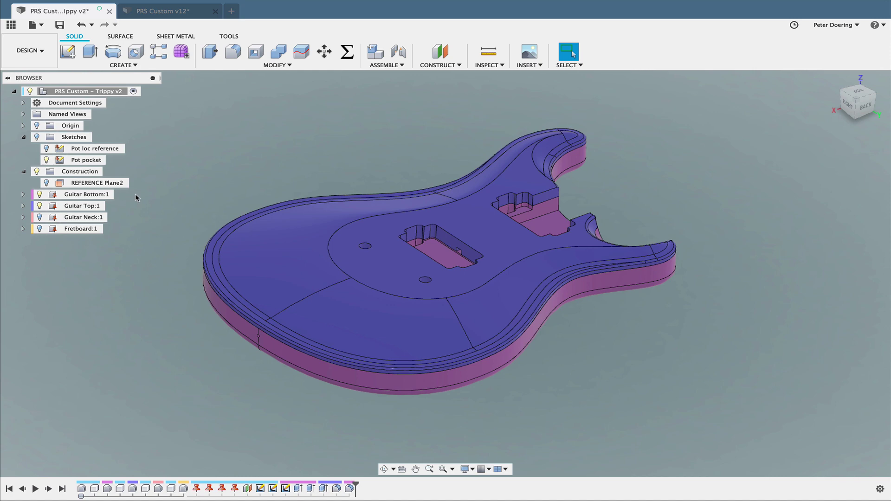
Step: Isolate Guitar Top and show only the Pot loc reference sketch, with its underside in view
right_click(88, 208)
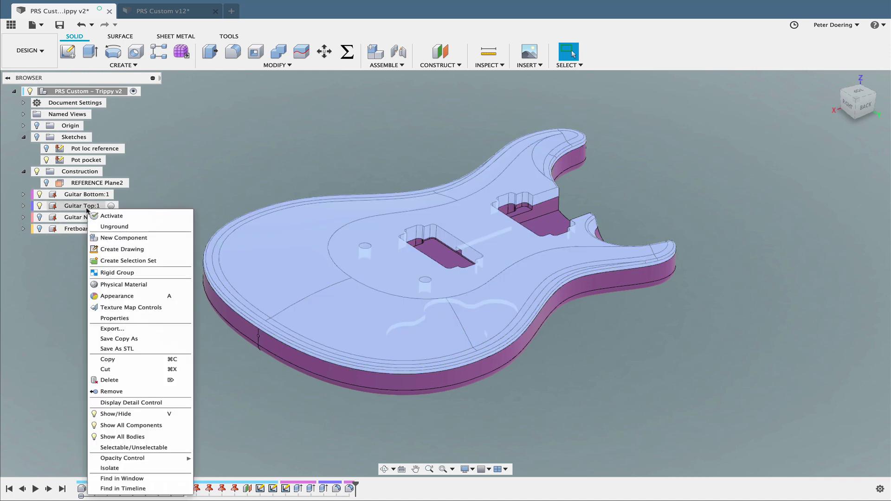
left_click(123, 468)
middle_click_drag(229, 432, 97, 290, "shift")
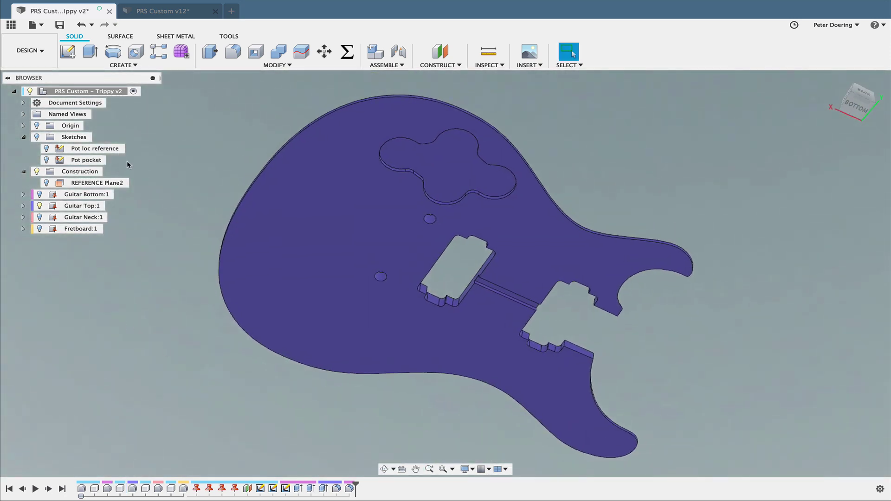
left_click(48, 160)
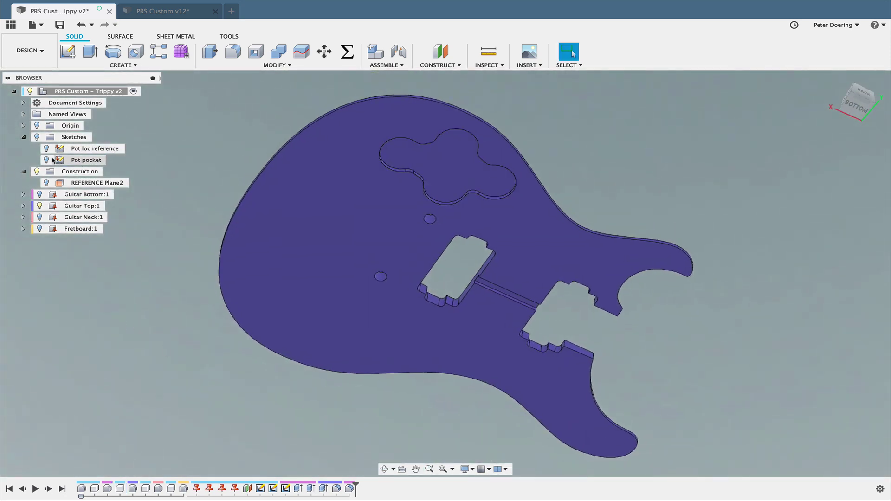
left_click(47, 160)
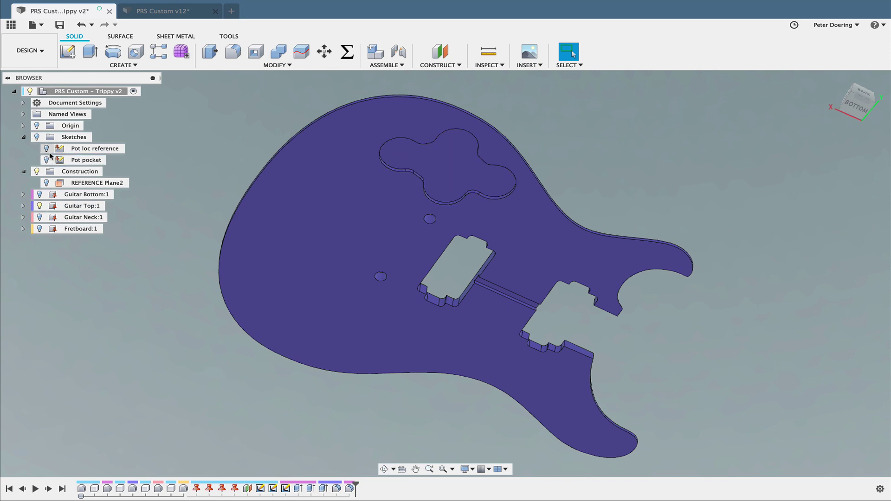
mouse_move(145, 147)
middle_mouse_down("shift")
mouse_move(143, 234)
mouse_move(133, 194)
mouse_move(177, 114)
middle_mouse_up("shift")
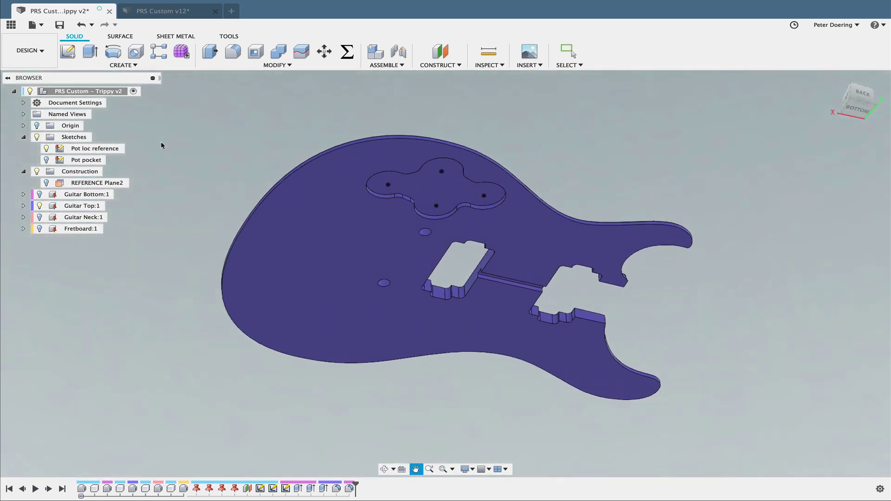
Step: Create a construction plane offset -3 mm from the pot pocket floor in Guitar Top
scroll(454, 116, "up", 5)
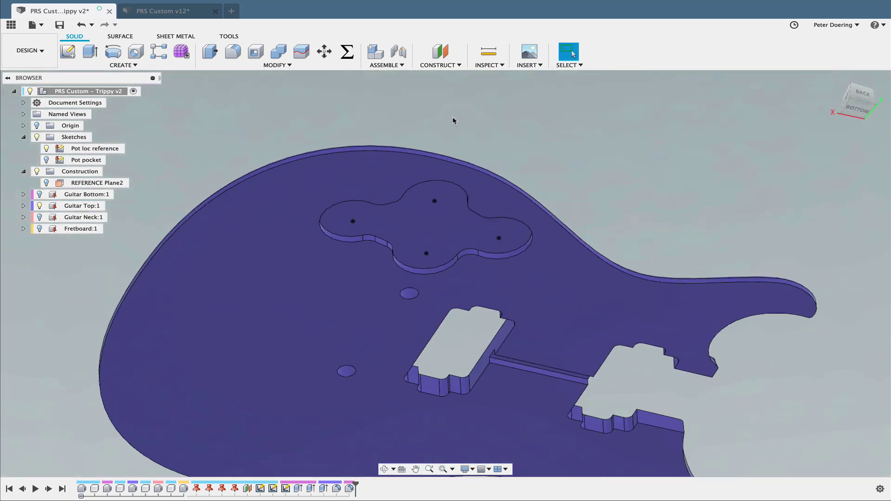
left_click(440, 52)
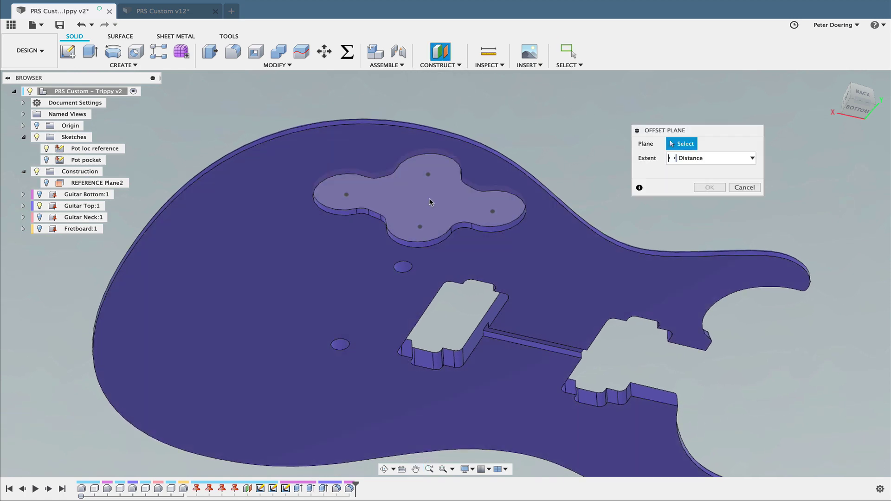
left_click(431, 202)
middle_click_drag(525, 149, 527, 198, "shift")
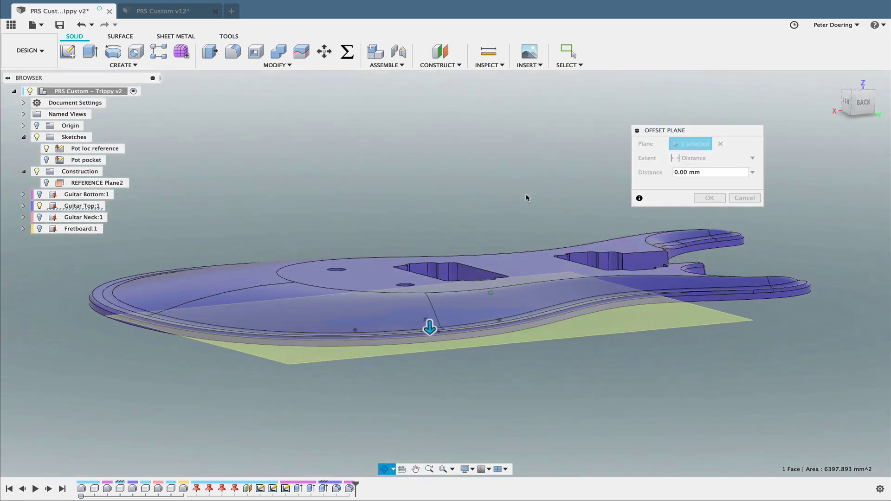
left_click_drag(429, 328, 428, 305)
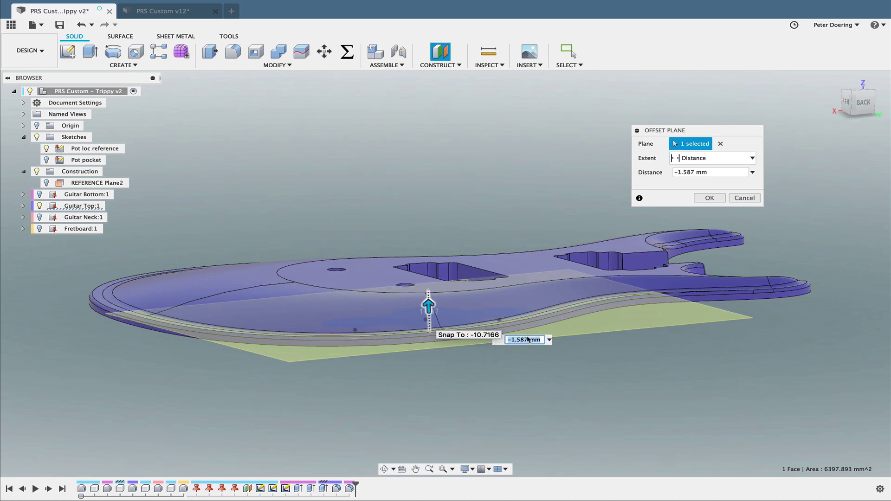
scroll(521, 358, "up", 5)
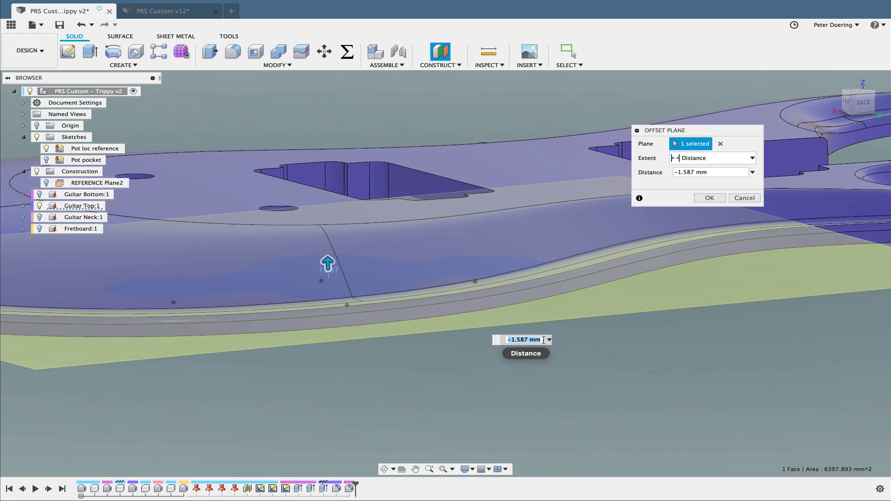
type("3")
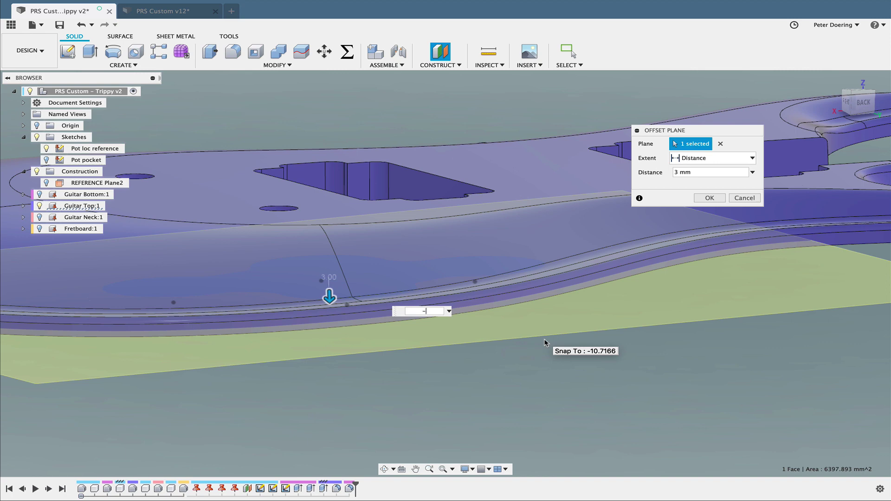
key("Return")
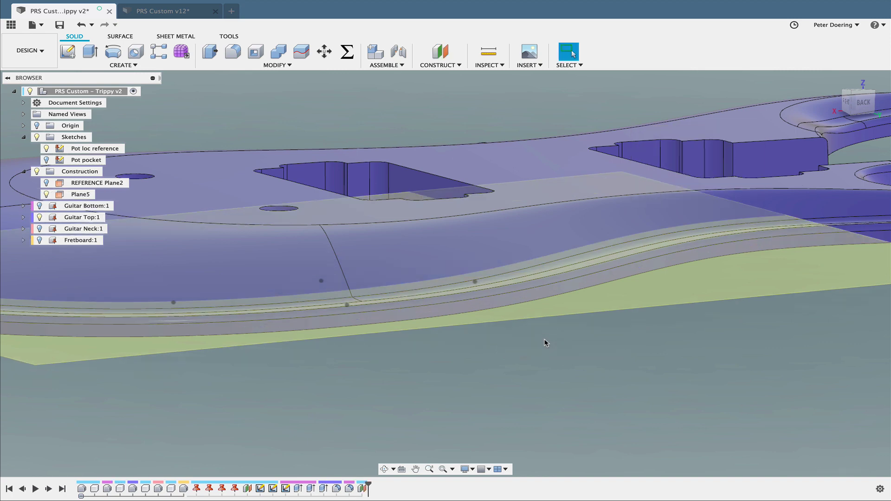
scroll(500, 362, "down", 3)
middle_click_drag(490, 361, 487, 375, "shift")
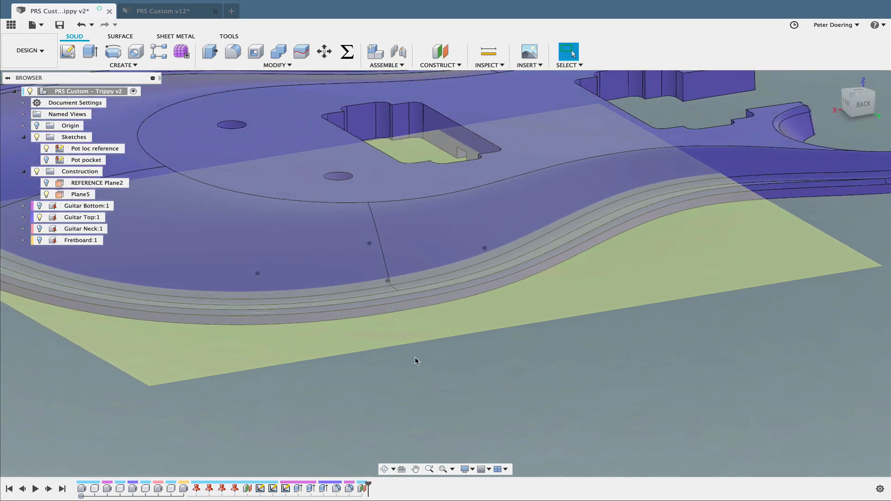
Step: Start a sketch on the new offset plane and hide the bodies of Guitar Top
left_click(67, 51)
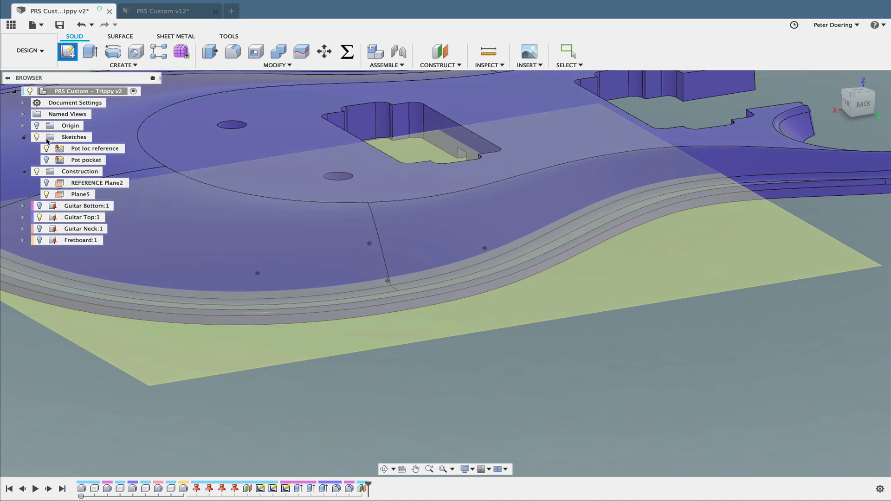
left_click(46, 314)
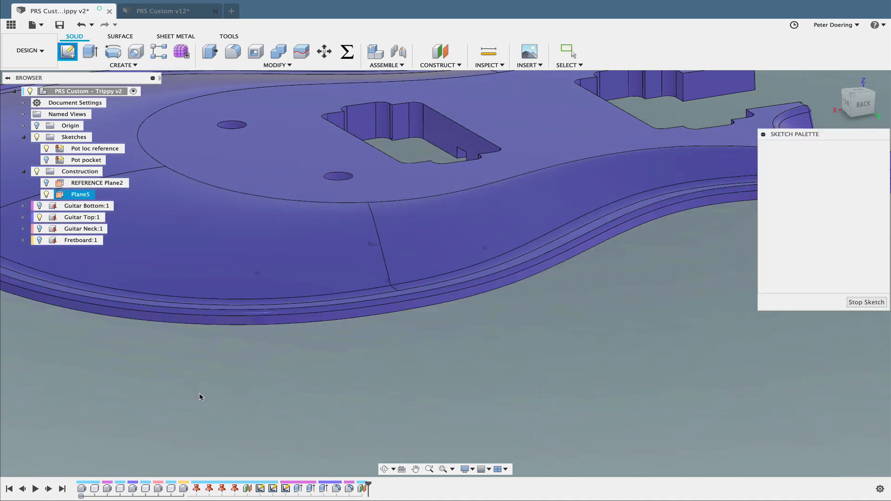
middle_click_drag(328, 361, 344, 377, "shift")
scroll(346, 371, "down", 3)
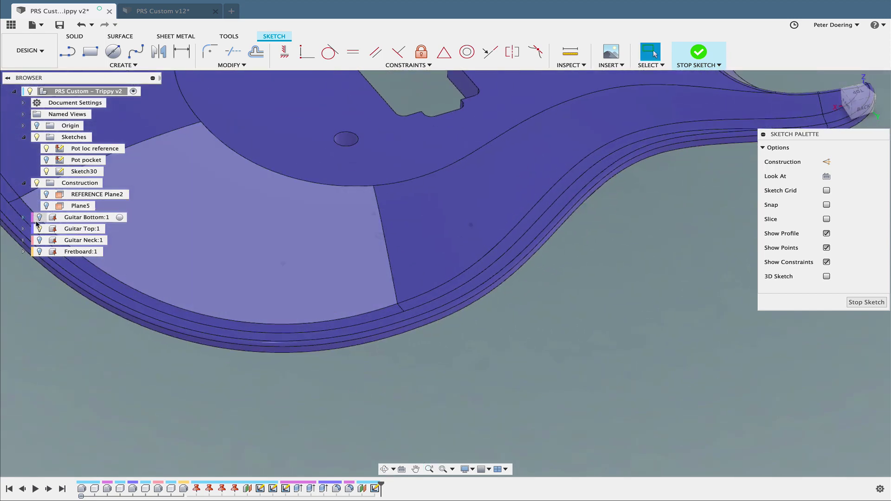
left_click(23, 230)
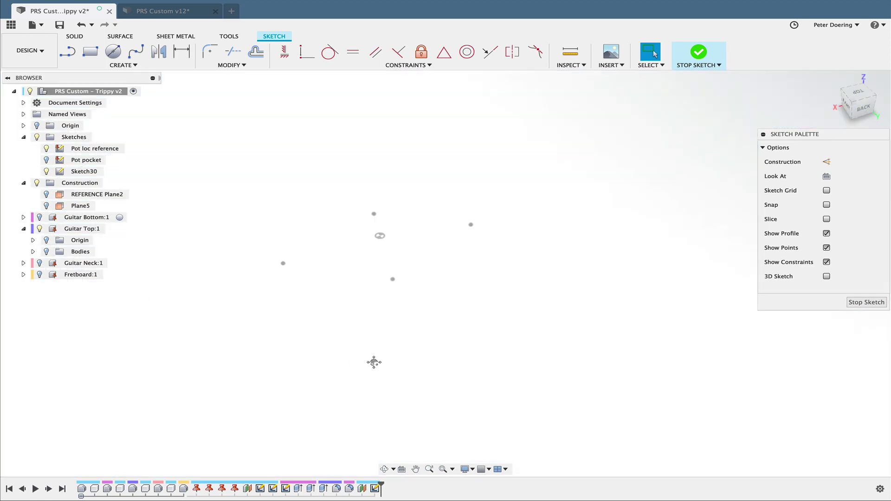
middle_click_drag(373, 362, 375, 375)
Step: Project the four pot location points from the Pot loc reference sketch into the new sketch
key("s")
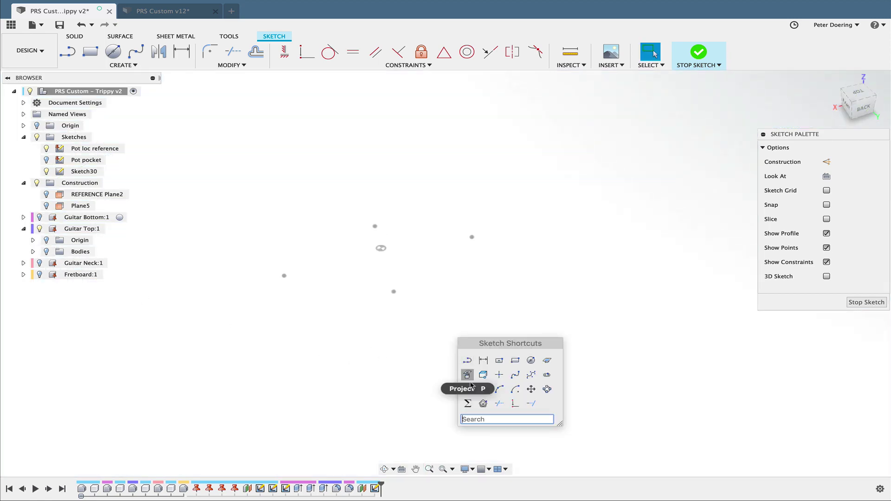
left_click(470, 383)
left_click(284, 277)
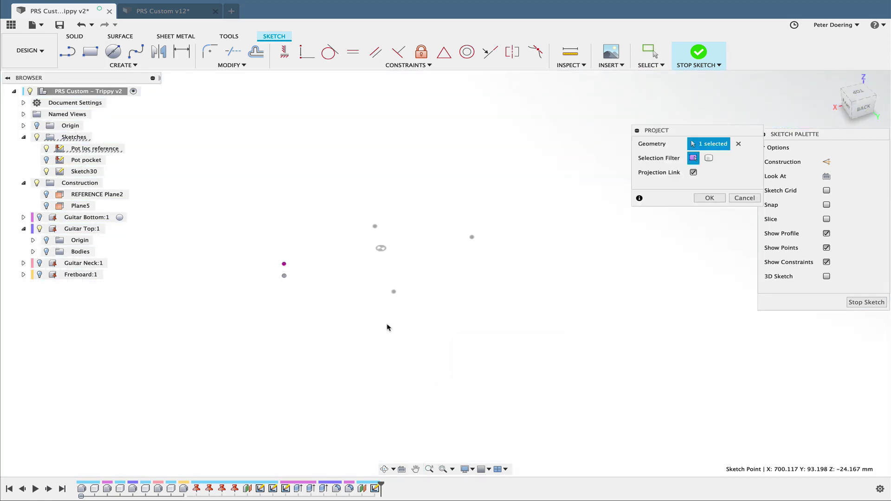
left_click(396, 293)
left_click(475, 240)
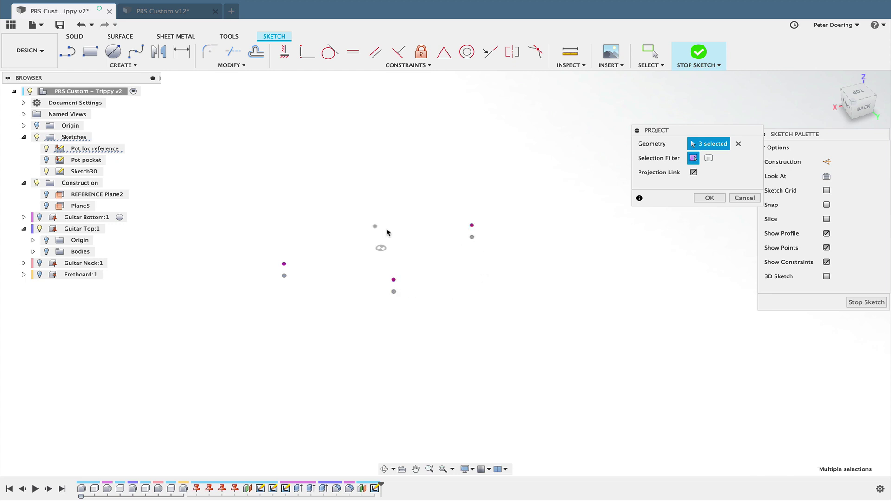
left_click(710, 198)
Step: Finish the sketch with the top-level sketches hidden and select Sketch30
left_click(37, 137)
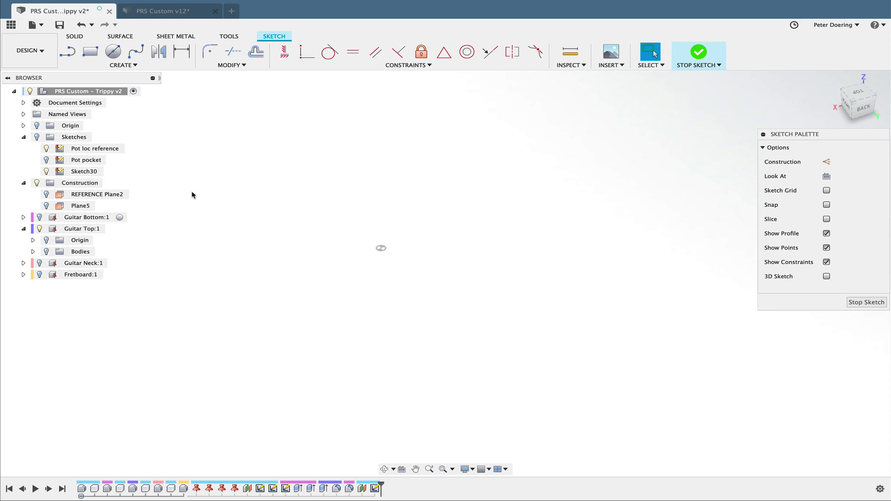
left_click(875, 303)
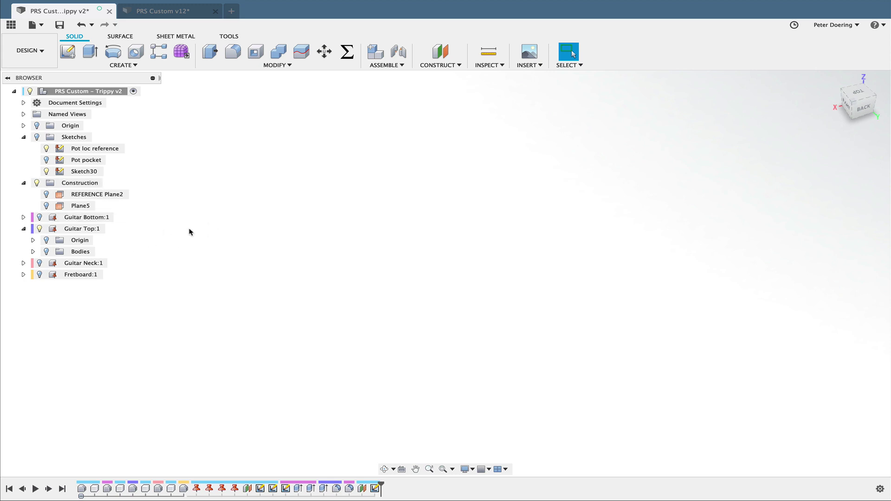
left_click(86, 172)
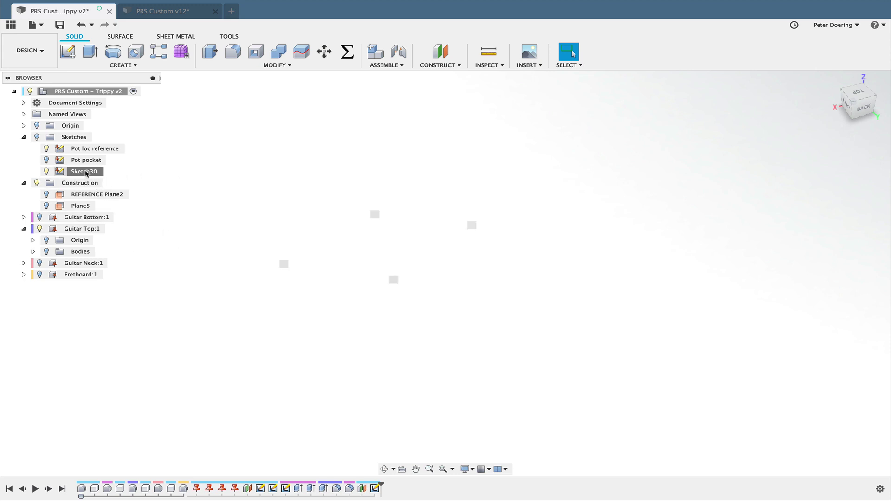
Step: Move Sketch30 into the Guitar Top component and make that component active
left_click_drag(85, 177, 86, 230)
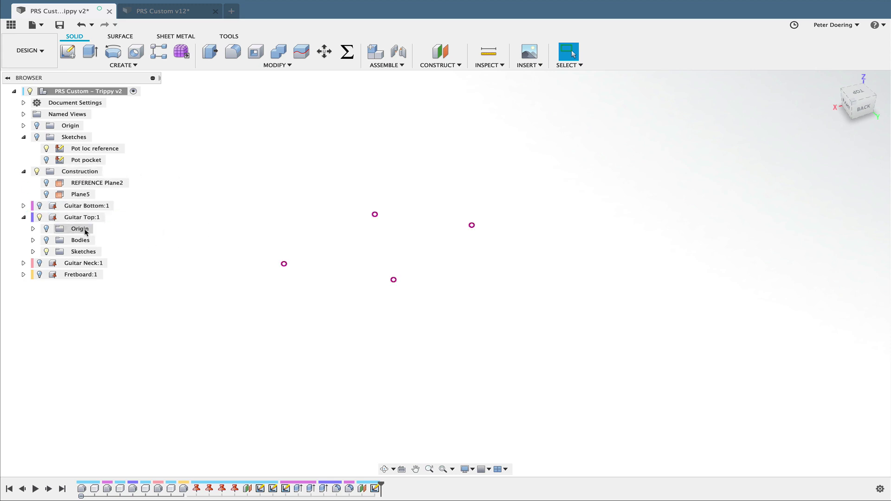
left_click(110, 217)
middle_click_drag(253, 316, 288, 315)
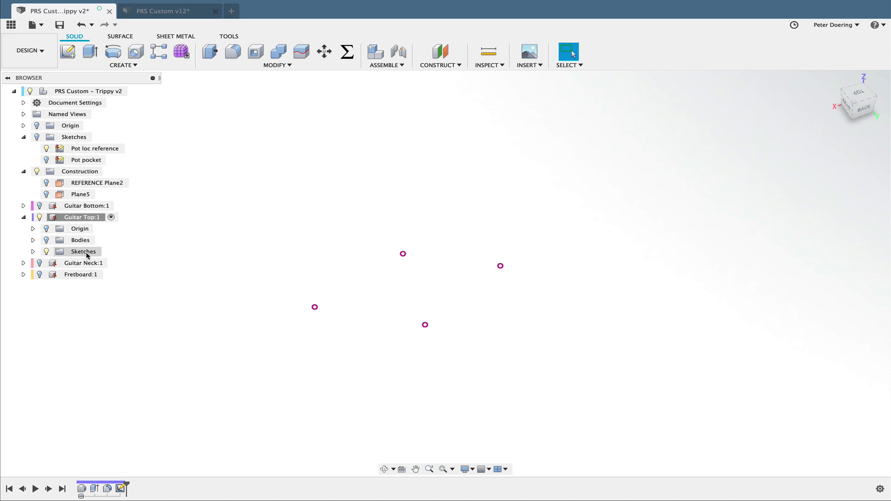
middle_click_drag(177, 255, 211, 237)
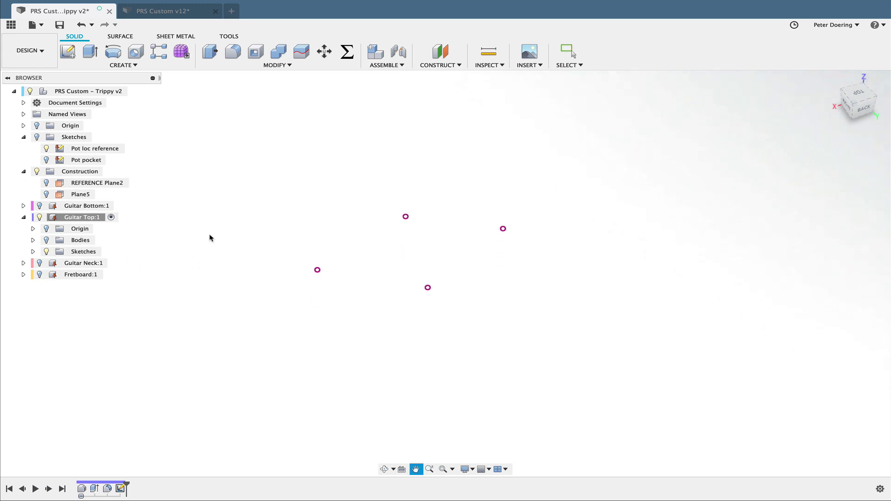
middle_click_drag(453, 332, 449, 327)
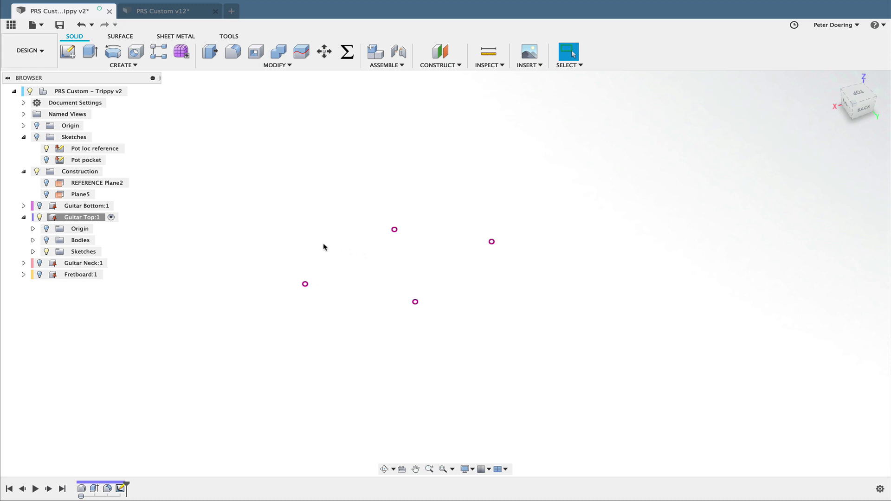
Step: Open Sketch30 inside Guitar Top for editing
right_click(81, 256)
left_click(163, 250)
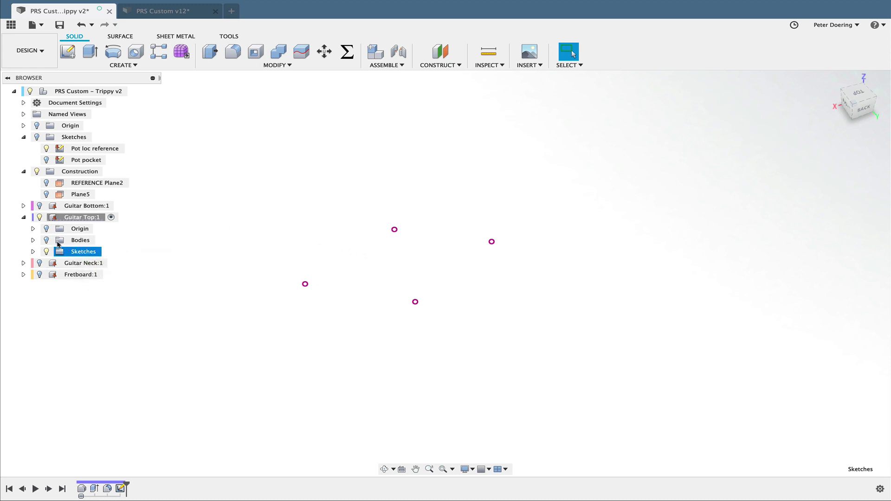
left_click(33, 252)
right_click(87, 264)
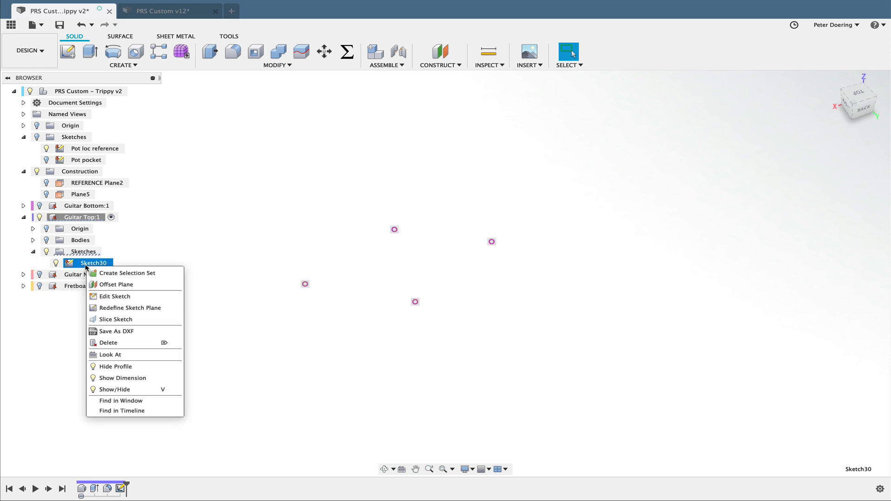
left_click(126, 299)
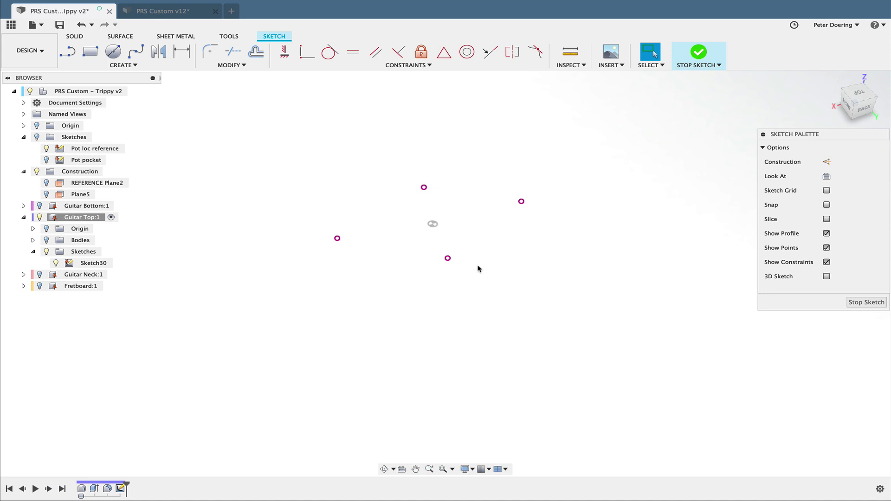
Step: Sketch a 20 mm diameter circle centred on the leftmost projected pot point
key("s")
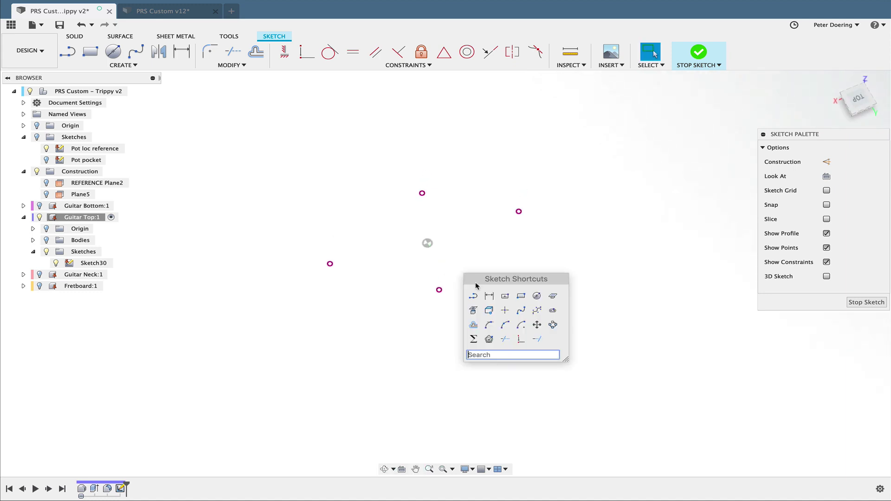
left_click(537, 296)
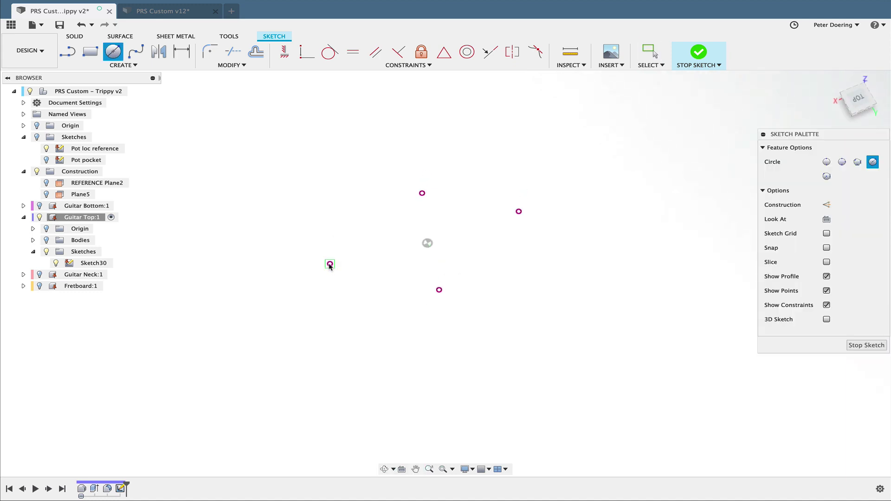
left_click(330, 264)
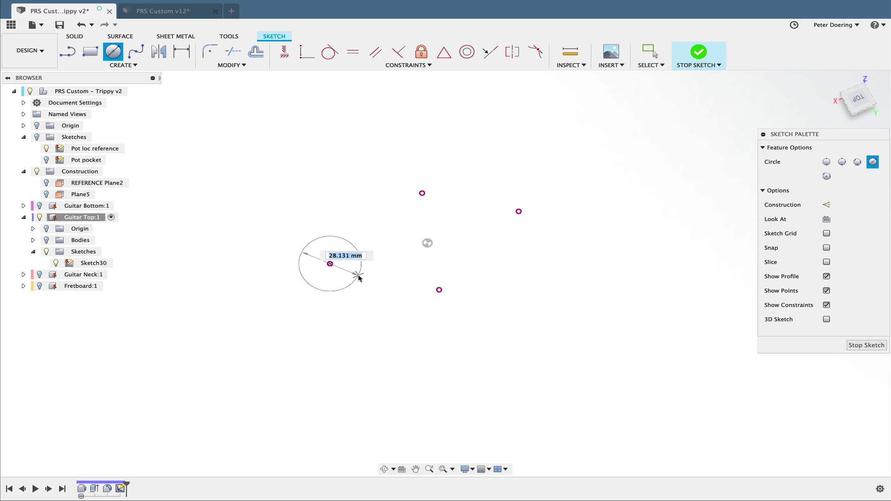
type("20")
key("Return")
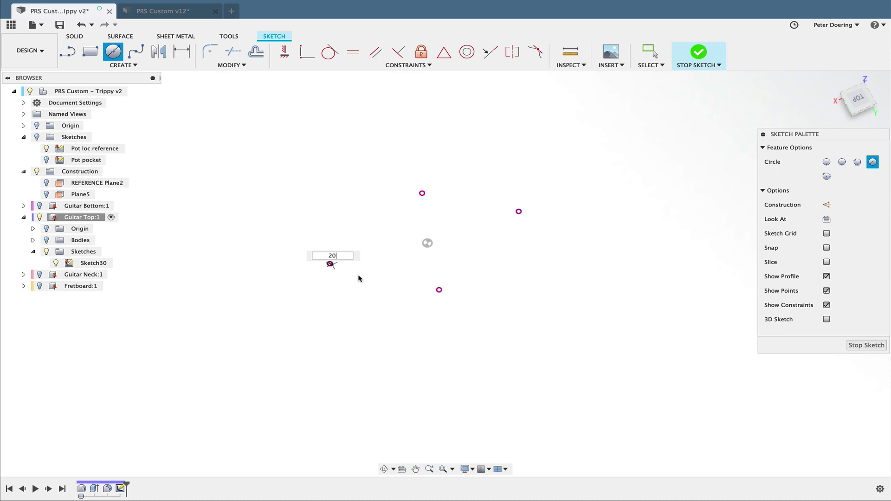
key("Escape")
Step: Sketch one small circle centred on each of the other three projected pot points
mouse_move(380, 293)
middle_mouse_down()
mouse_move(384, 307)
mouse_move(384, 281)
mouse_move(377, 317)
middle_mouse_up()
key("s")
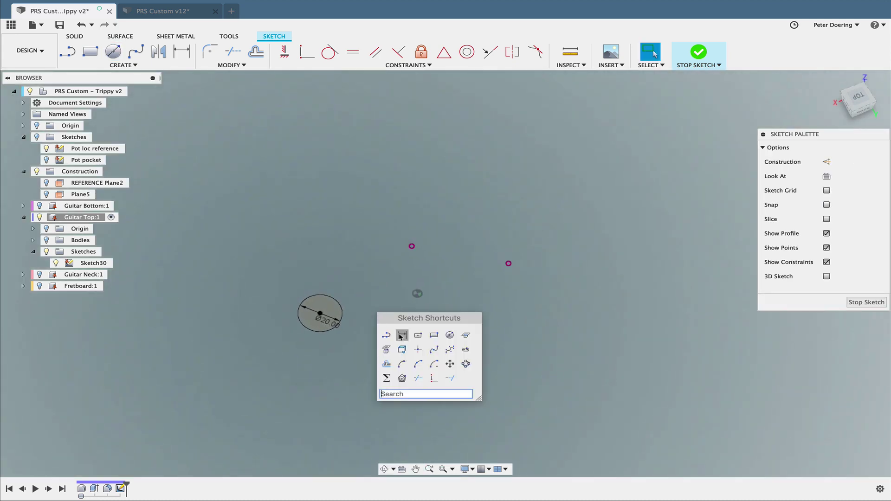
left_click(447, 334)
left_click(412, 246)
left_click(430, 244)
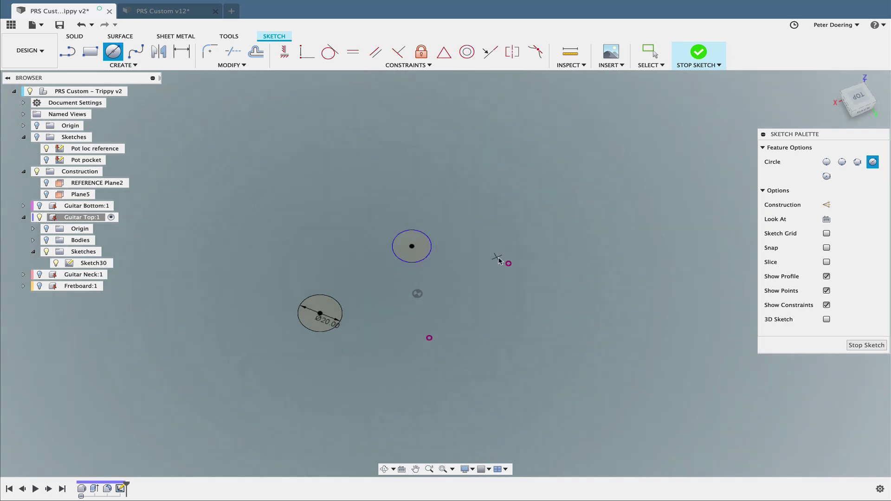
left_click(509, 264)
left_click(530, 274)
left_click(430, 338)
left_click(454, 343)
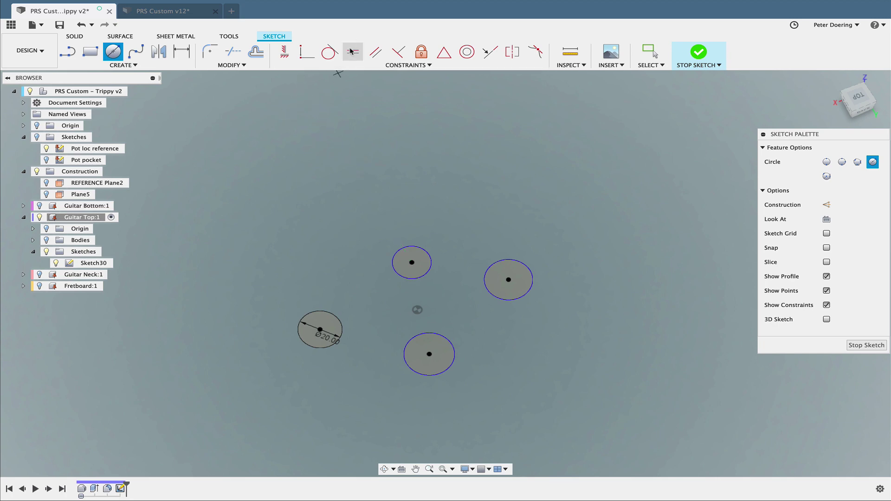
Step: Apply Equal constraints between the 20 mm circle and each of the three other circles
left_click(353, 51)
left_click(338, 316)
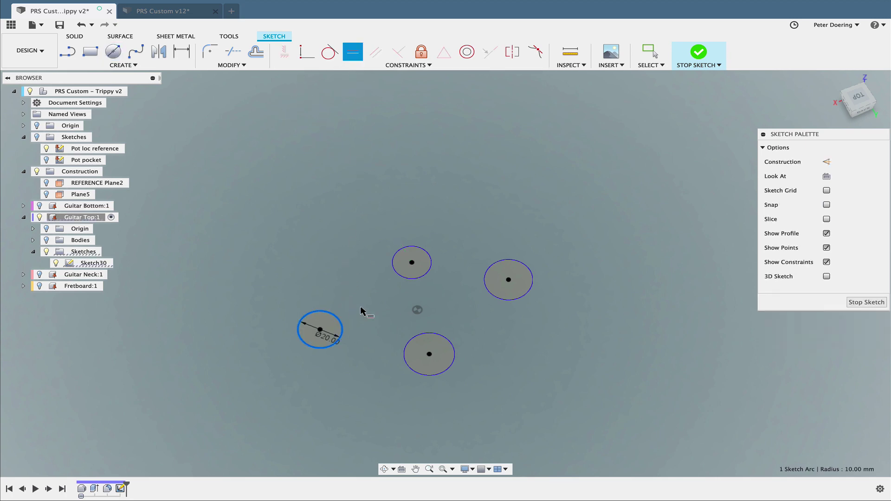
left_click(398, 275)
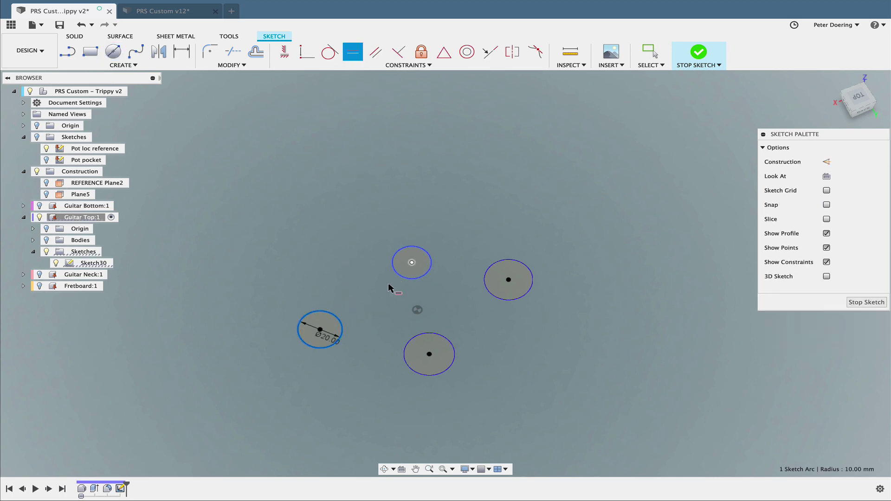
left_click(339, 319)
left_click(489, 297)
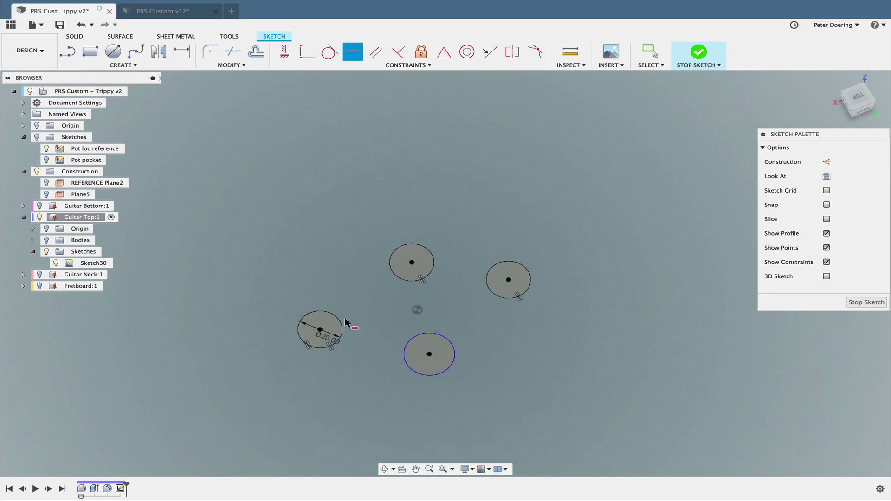
left_click(342, 324)
left_click(406, 356)
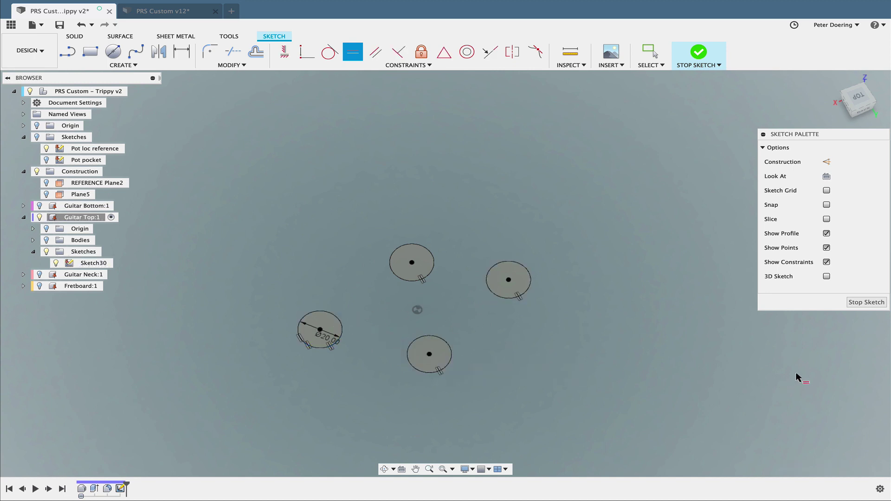
key("Escape")
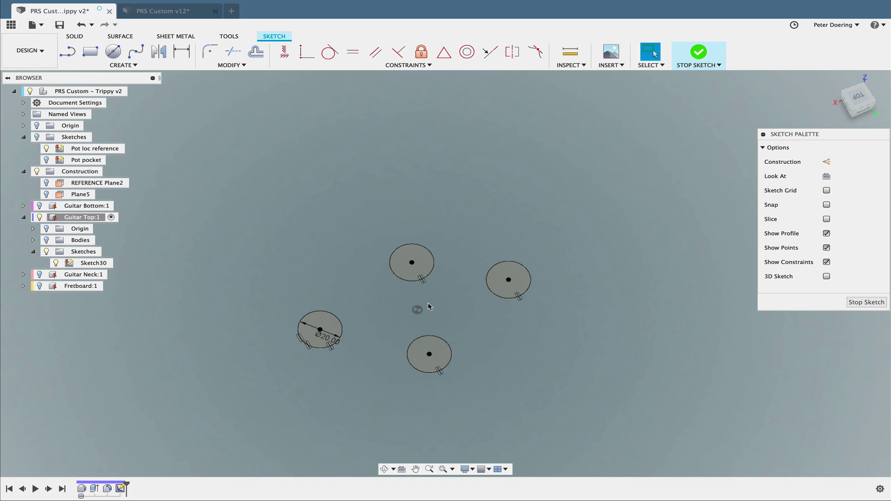
Step: Sketch a 45 mm diameter circle concentric with the dimensioned 20 mm circle
scroll(351, 295, "up", 3)
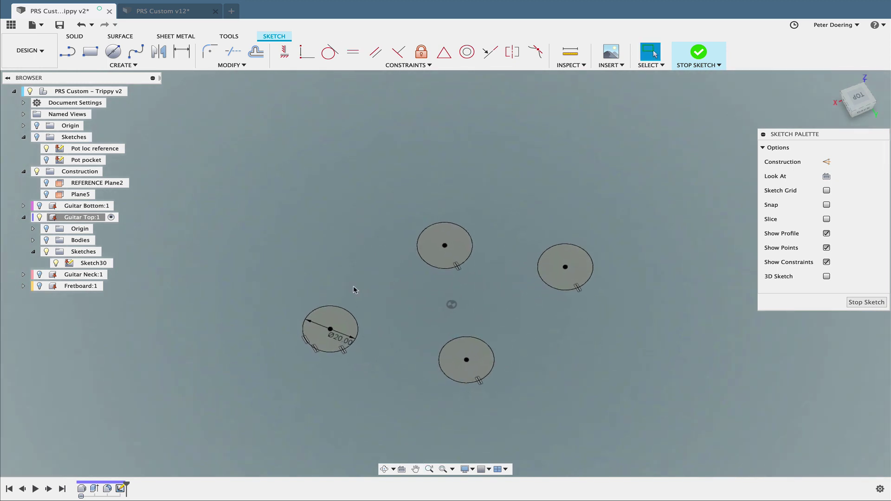
key("s")
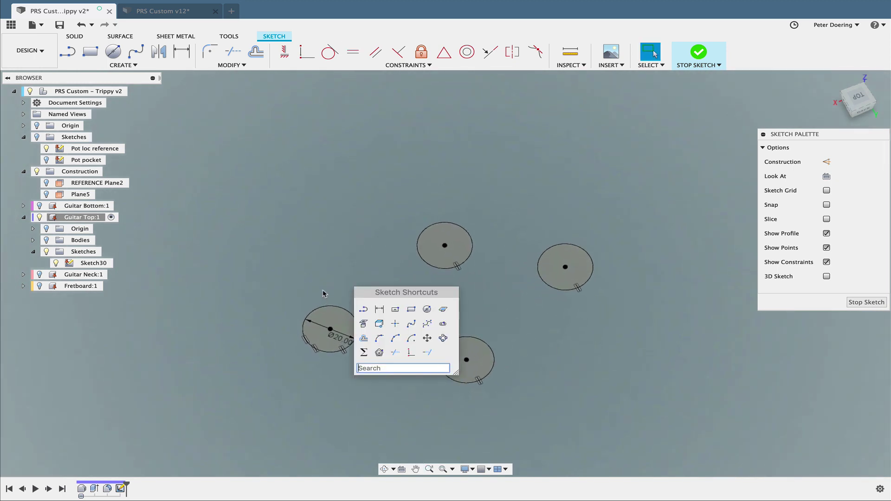
left_click(427, 309)
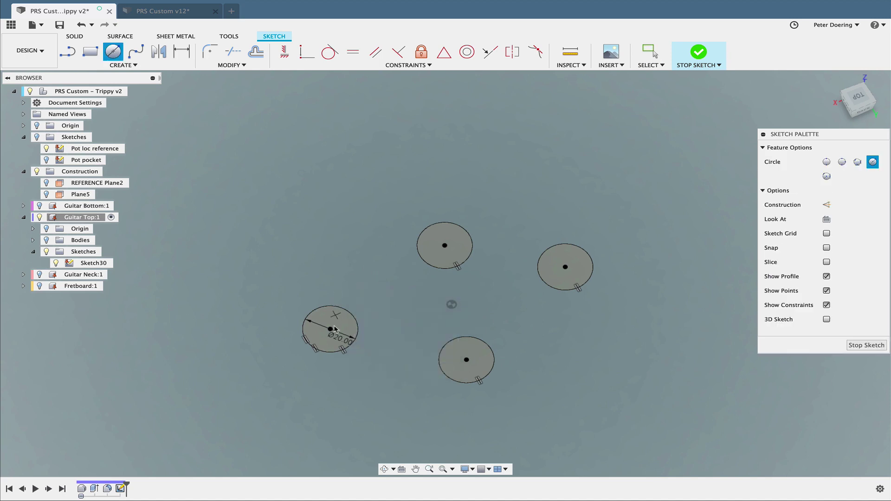
left_click(332, 329)
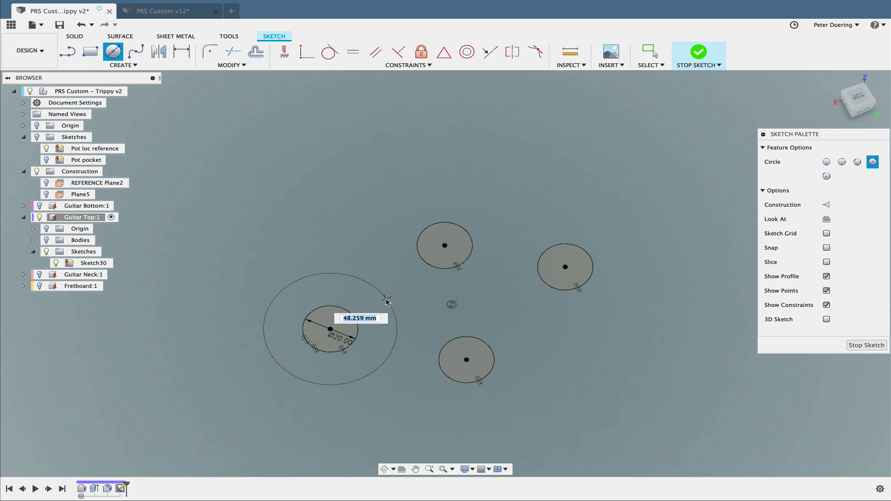
type("45")
key("Return")
key("Escape")
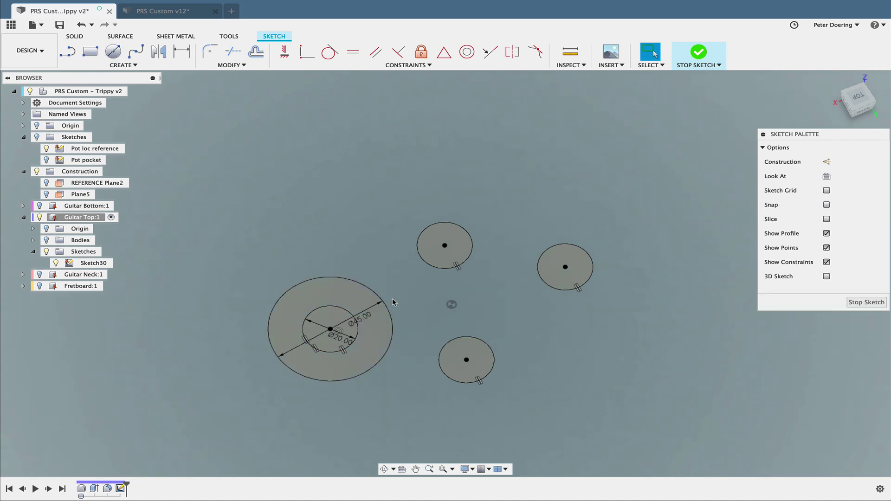
Step: Sketch a larger concentric circle around each of the three remaining small circles
key("s")
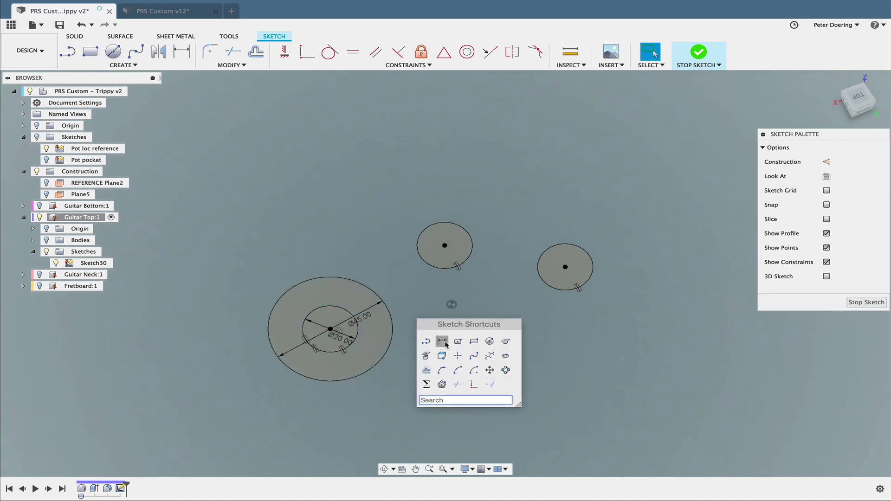
left_click(489, 344)
left_click(466, 360)
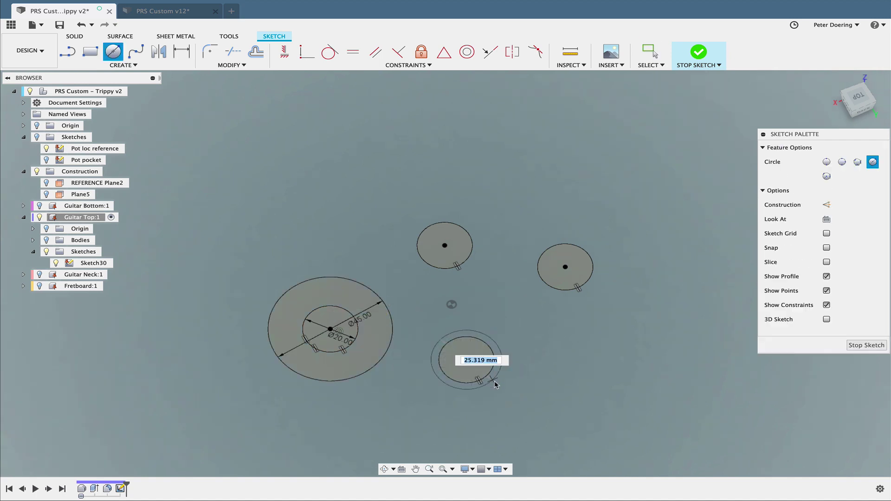
left_click(508, 392)
left_click(565, 267)
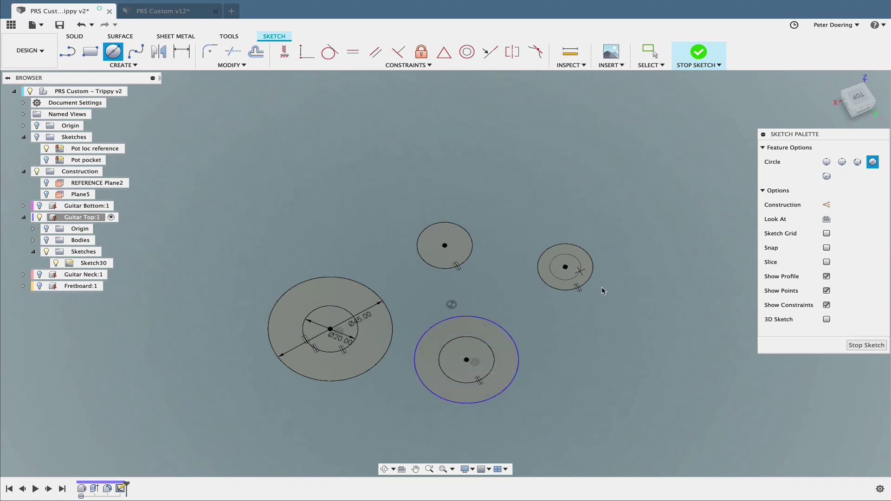
left_click(536, 319)
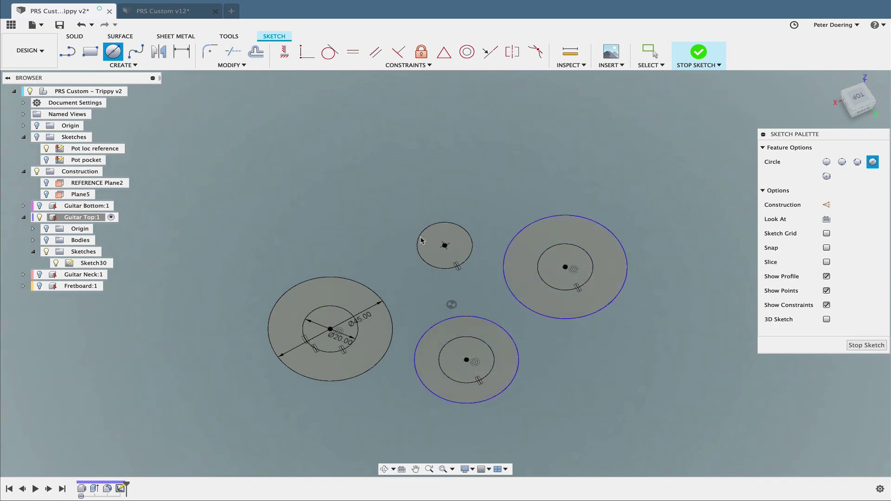
left_click(445, 246)
left_click(397, 201)
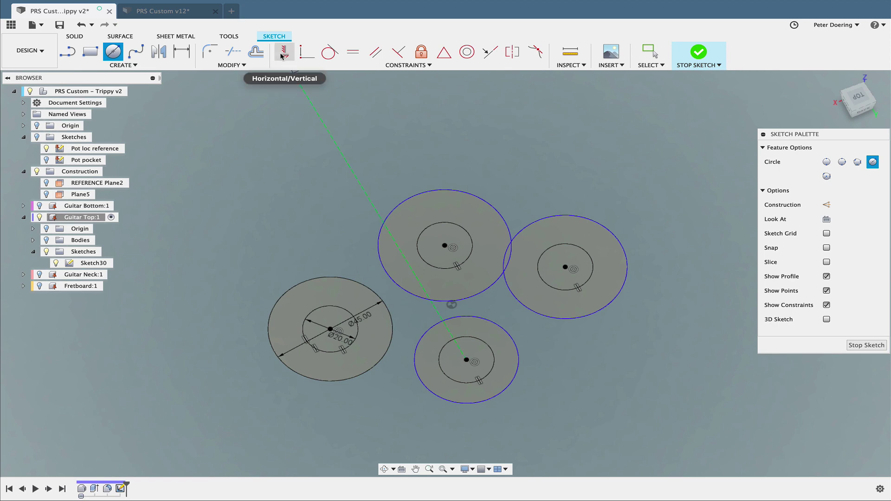
Step: Apply Equal constraints between the 45 mm circle and the three other large circles
left_click(352, 52)
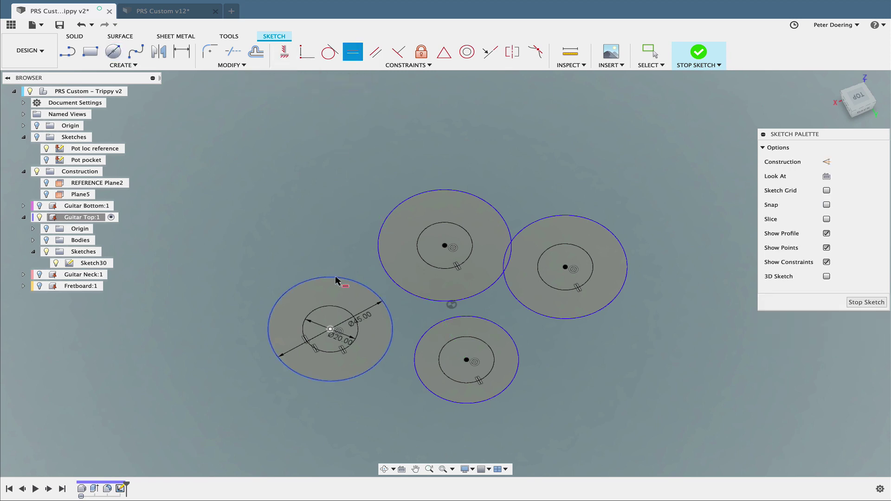
left_click(336, 277)
left_click(369, 274)
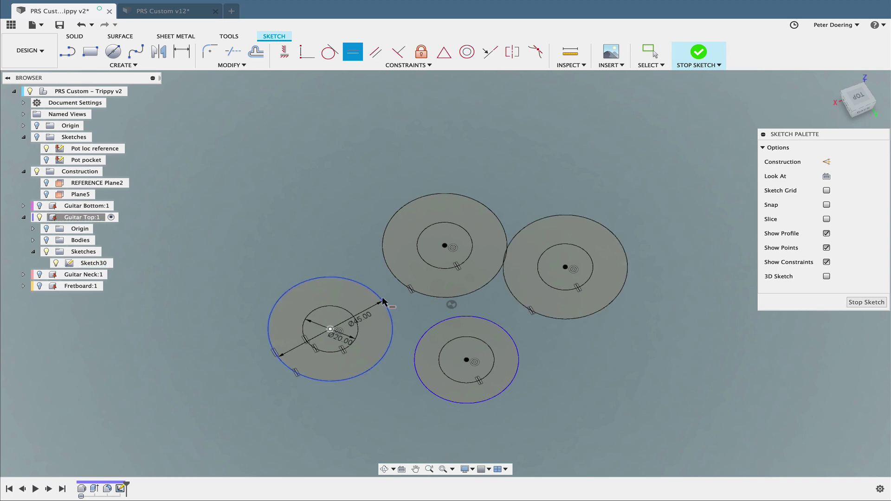
left_click(440, 324)
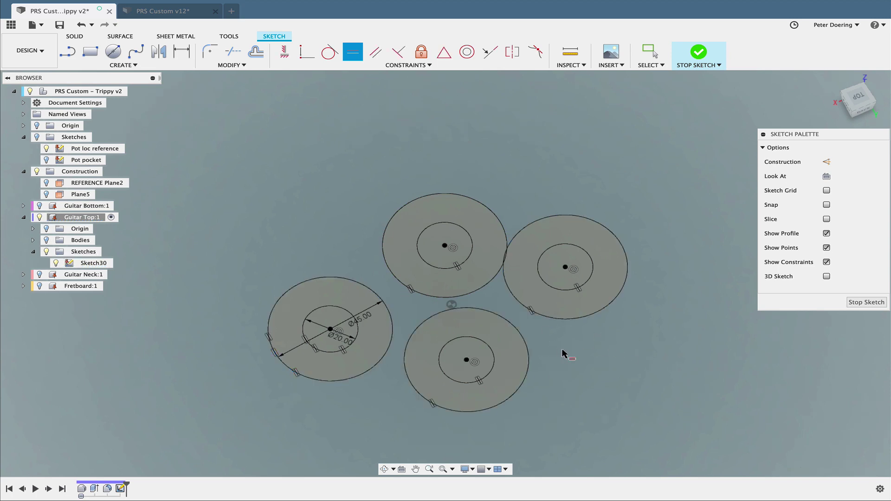
Step: Set the diameter of the dimensioned large circle to 40 mm
double_click(366, 319)
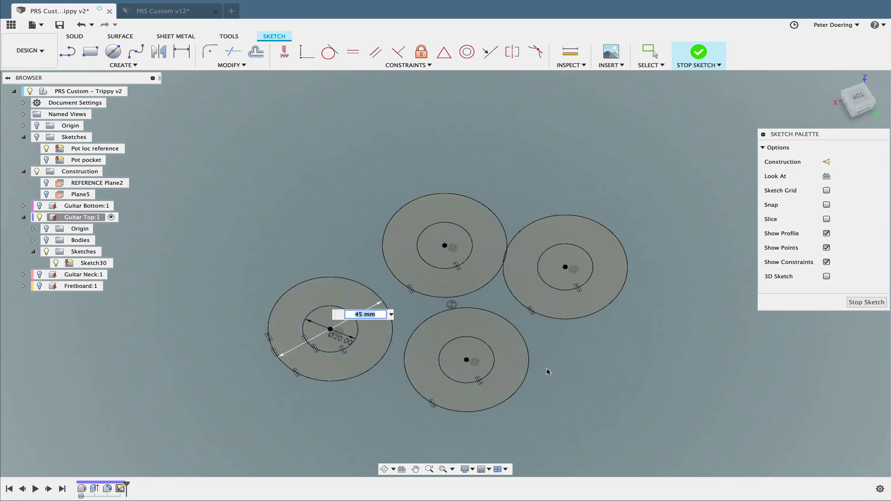
key("Return")
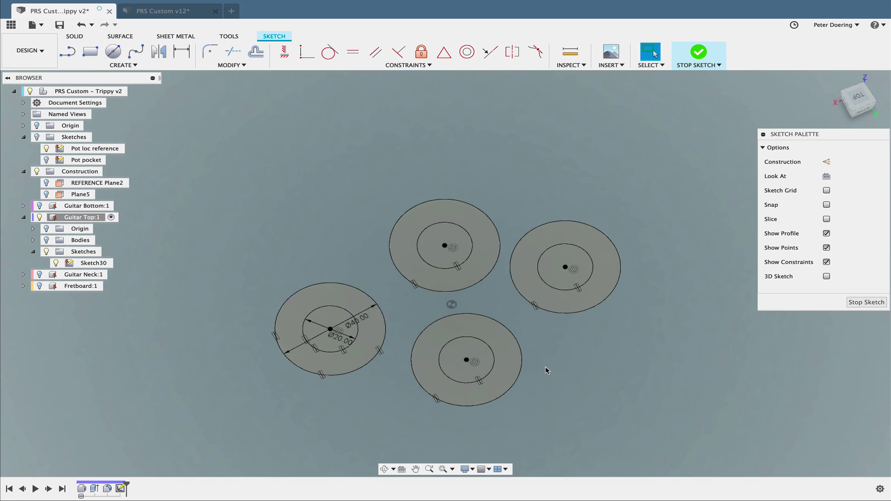
mouse_move(554, 375)
middle_mouse_down("shift")
mouse_move(555, 343)
mouse_move(558, 370)
mouse_move(550, 357)
middle_mouse_up("shift")
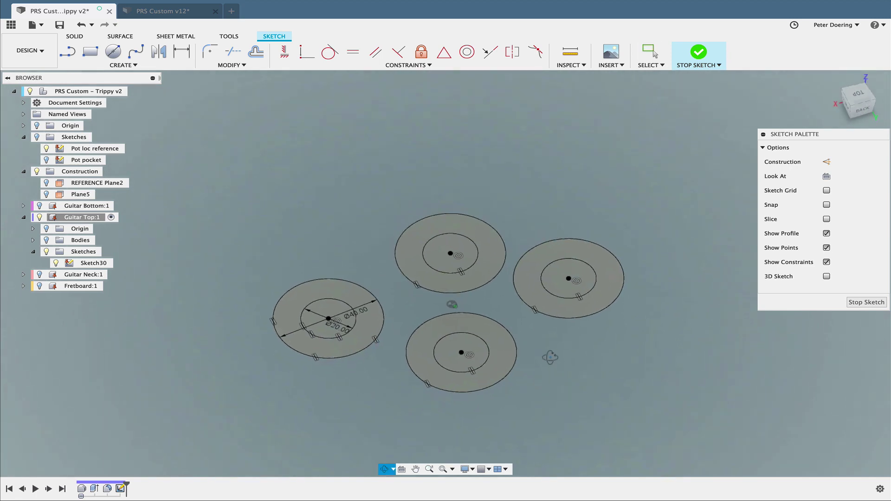
Step: Finish the circle sketch and briefly show the Guitar Top bodies to check the circles against the top
left_click(859, 303)
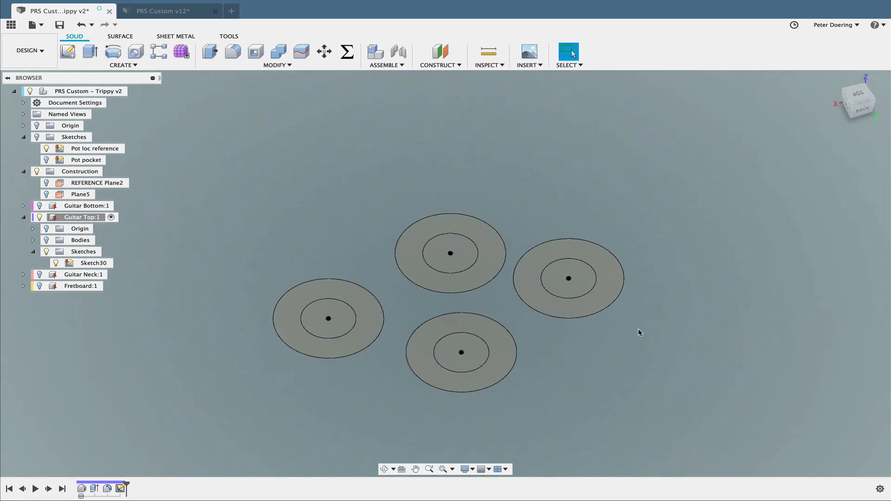
mouse_move(639, 332)
middle_mouse_down("shift")
mouse_move(598, 362)
mouse_move(566, 346)
middle_mouse_up("shift")
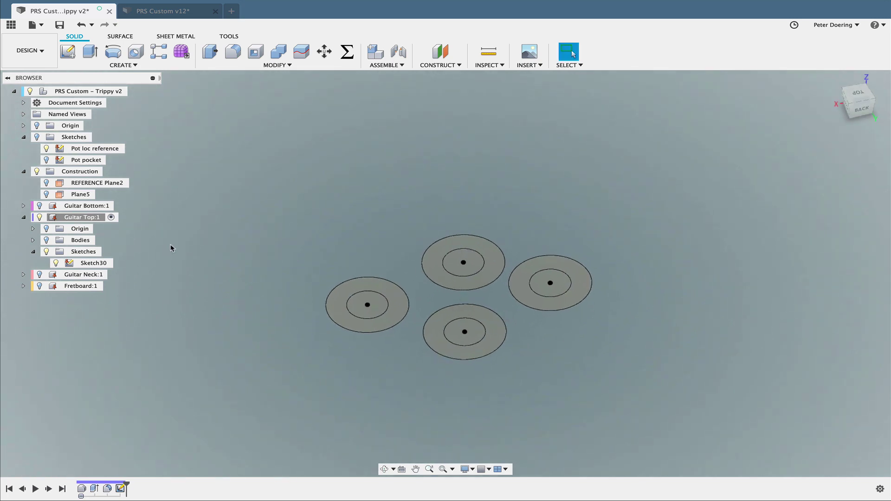
left_click(46, 240)
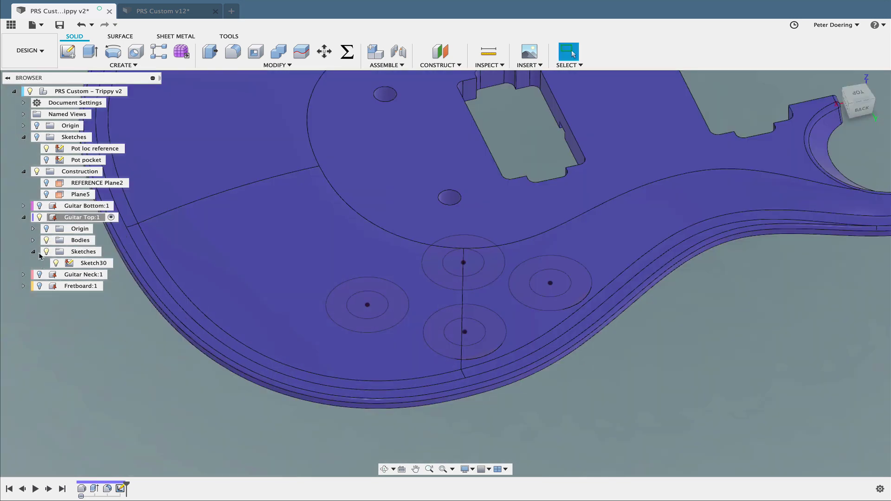
left_click(47, 243)
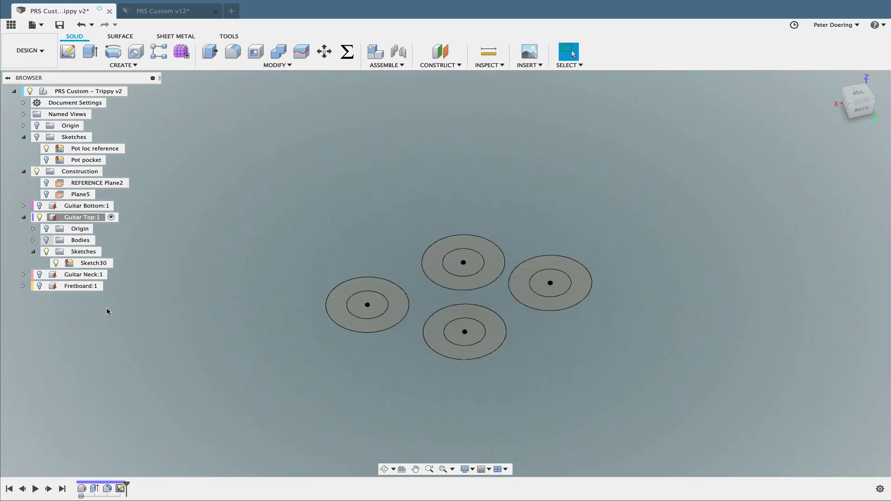
Step: Create a Patch surface as a new body from the inner circle profile of the leftmost circle pair
left_click(121, 36)
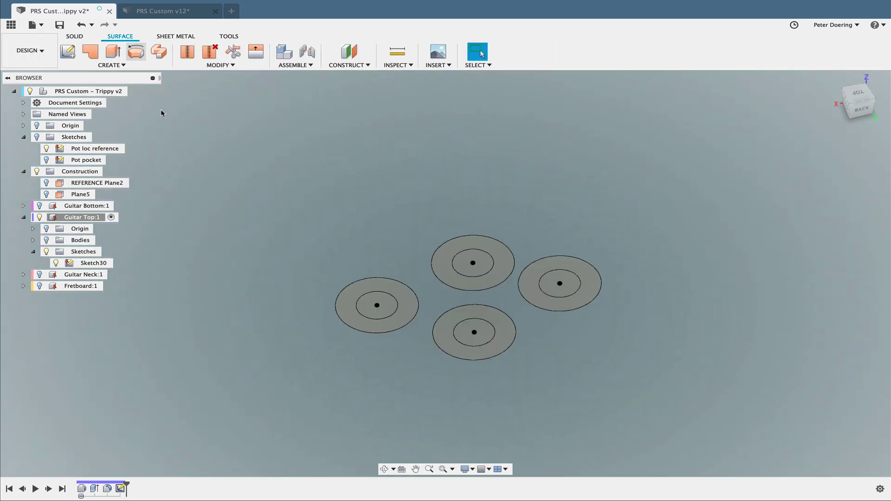
left_click(90, 51)
left_click(389, 303)
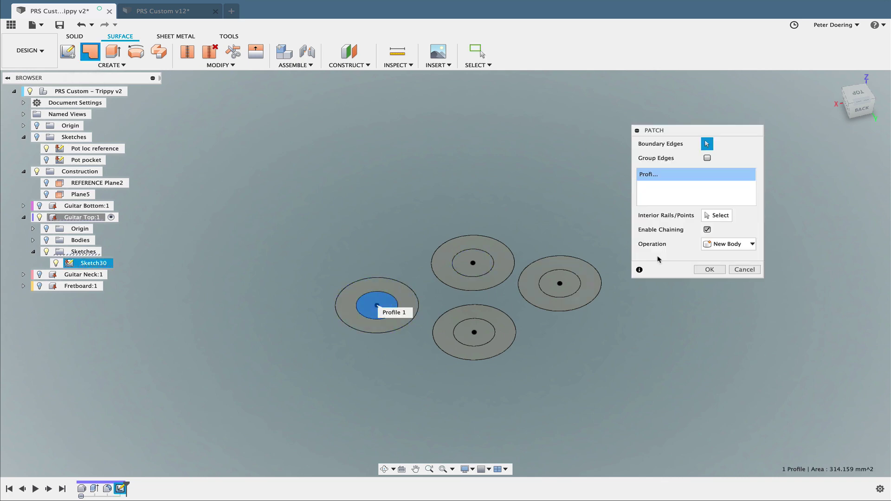
left_click(710, 269)
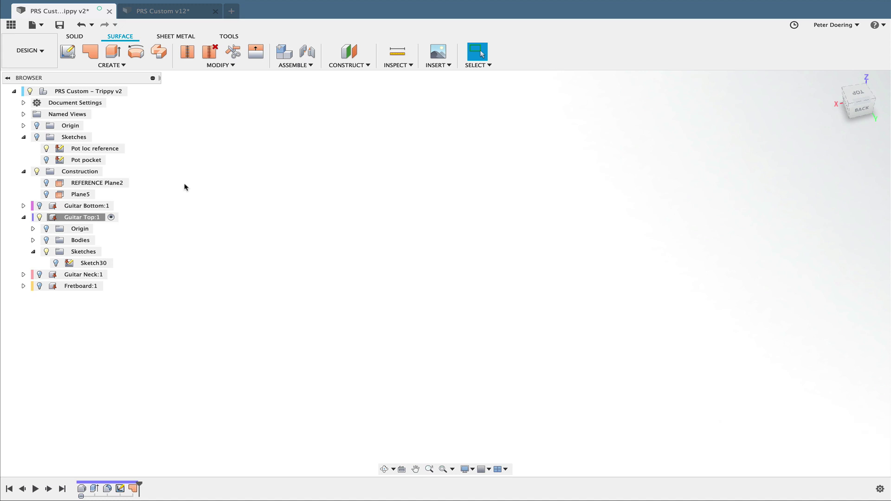
Step: Turn the Guitar Top bodies on, hide only Body1 - Guitar Top, and show Sketch30 again
left_click(143, 242)
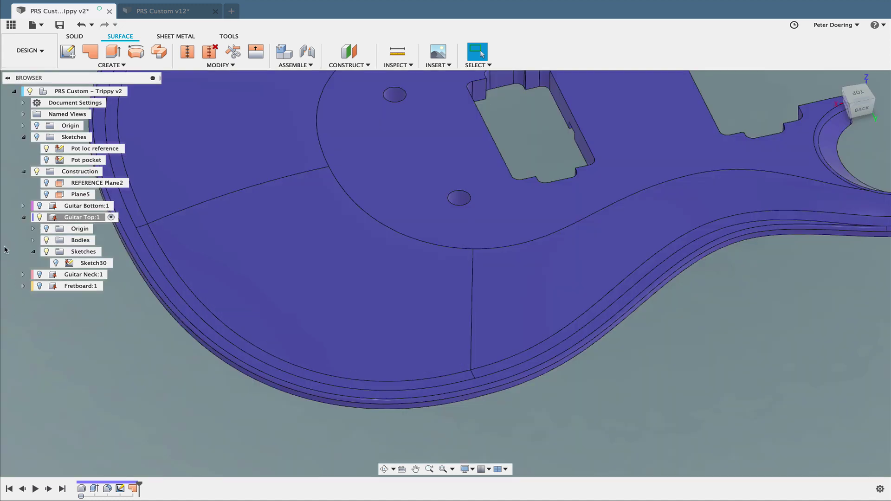
left_click(33, 241)
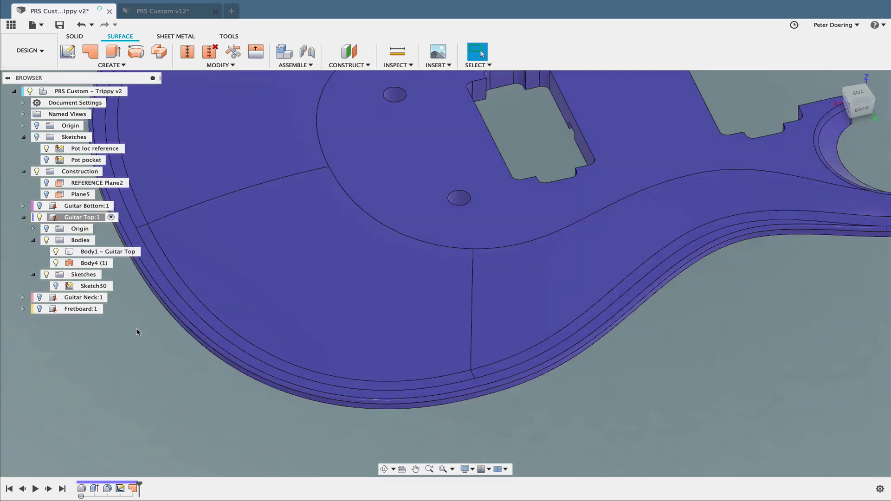
left_click(56, 252)
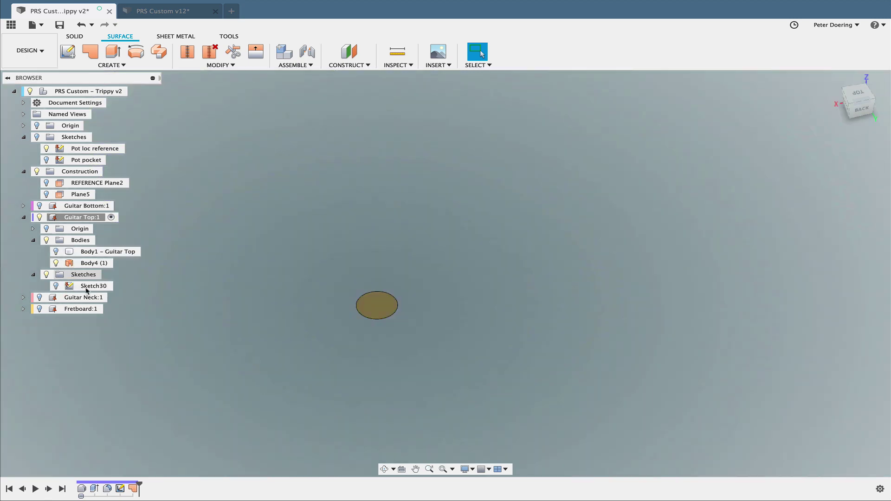
left_click(56, 286)
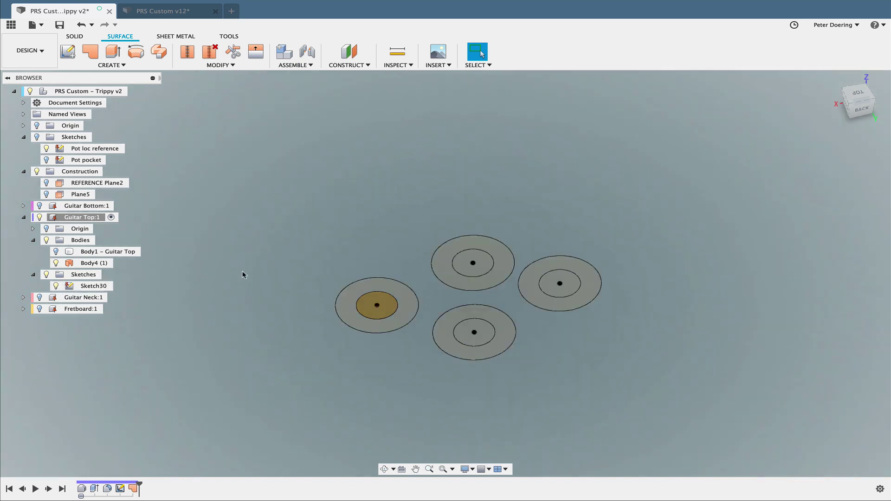
Step: Create separate Patch bodies from the inner circles of the upper-middle and rightmost circle pairs
left_click(90, 51)
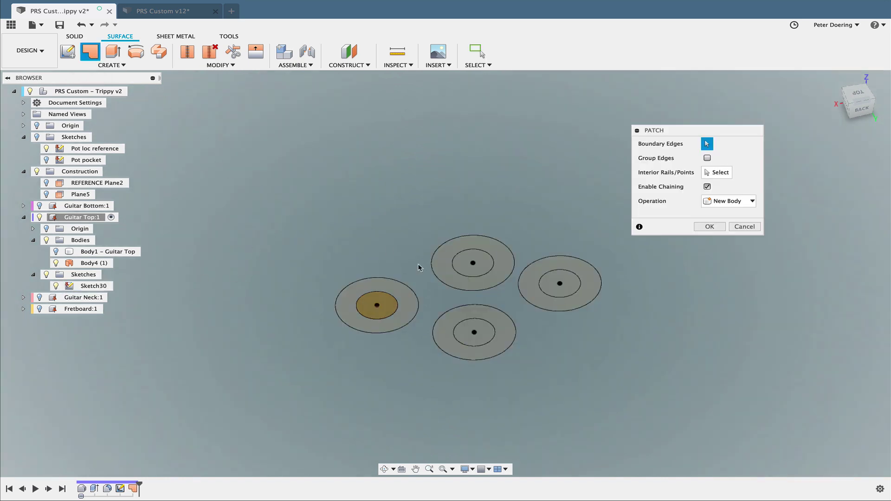
left_click(468, 274)
left_click(709, 271)
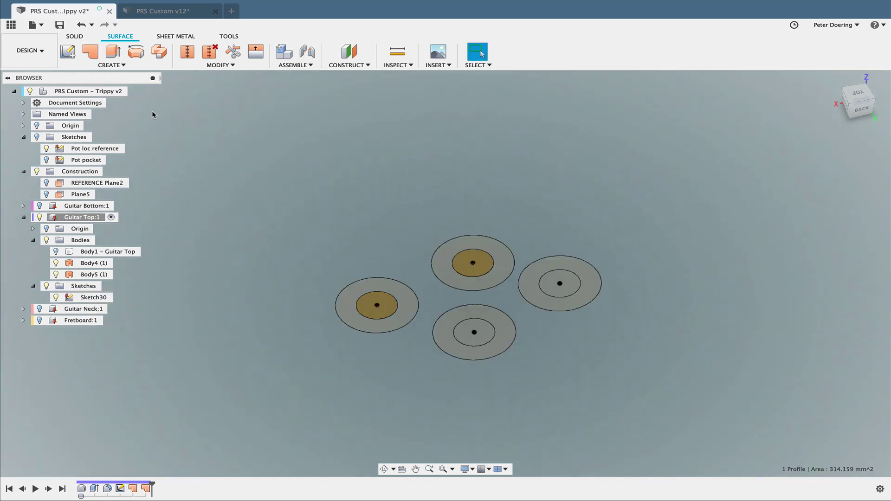
right_click(413, 174)
left_click(429, 180)
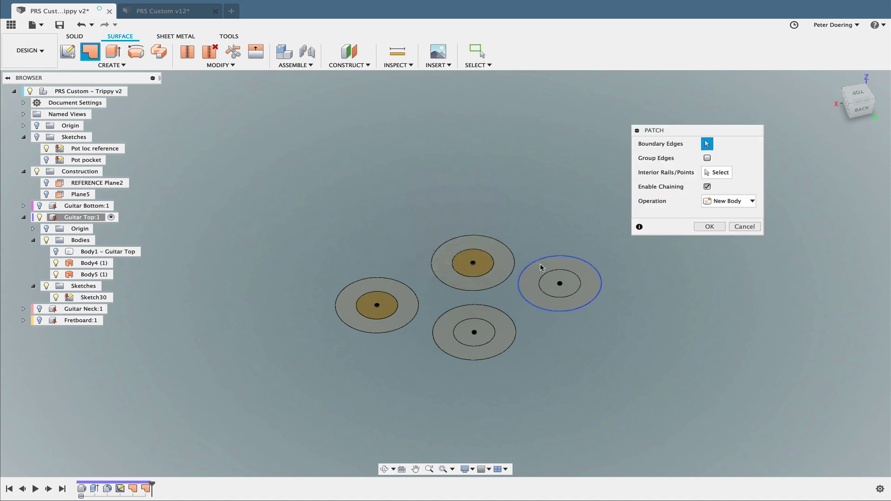
left_click(569, 281)
left_click(710, 270)
Step: Patch the inner circle of the remaining lower-middle circle pair as a new body
right_click(702, 284)
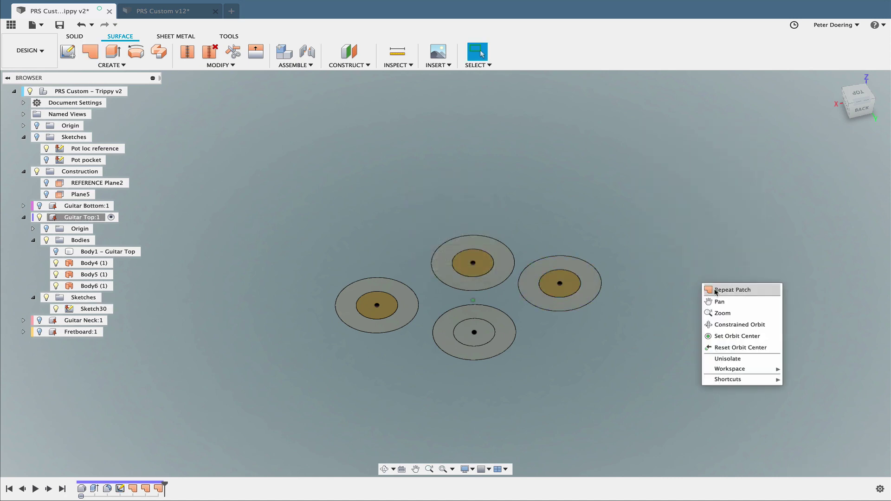
left_click(722, 288)
left_click(485, 344)
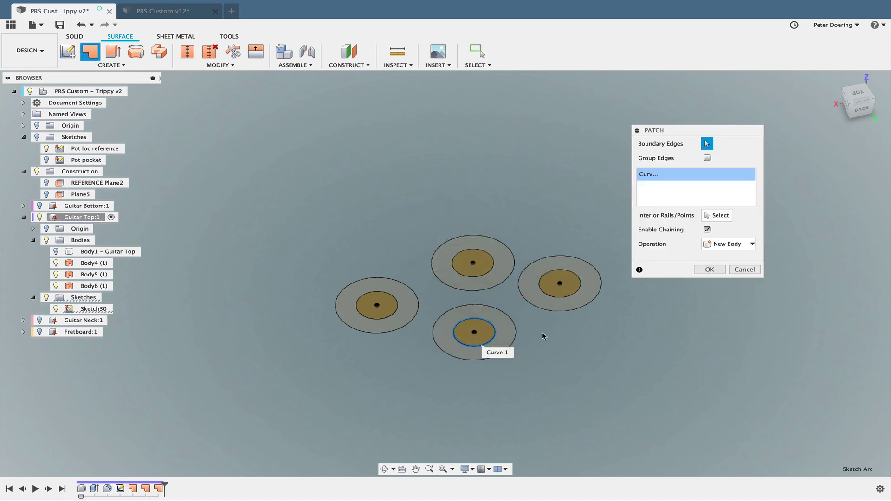
left_click(709, 269)
middle_click_drag(471, 235, 450, 233)
middle_click_drag(338, 198, 338, 197)
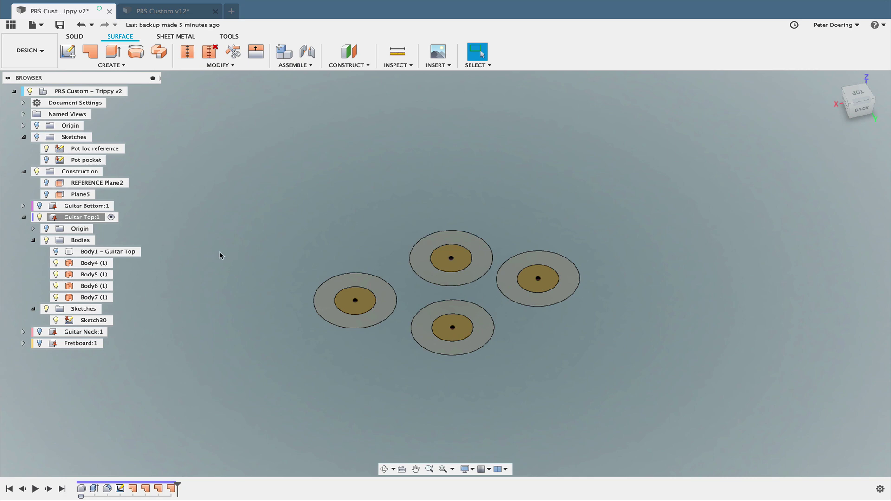
Step: Show Body1 - Guitar Top and split its lower-bout top face with the leftmost 40 mm sketch circle
left_click(56, 253)
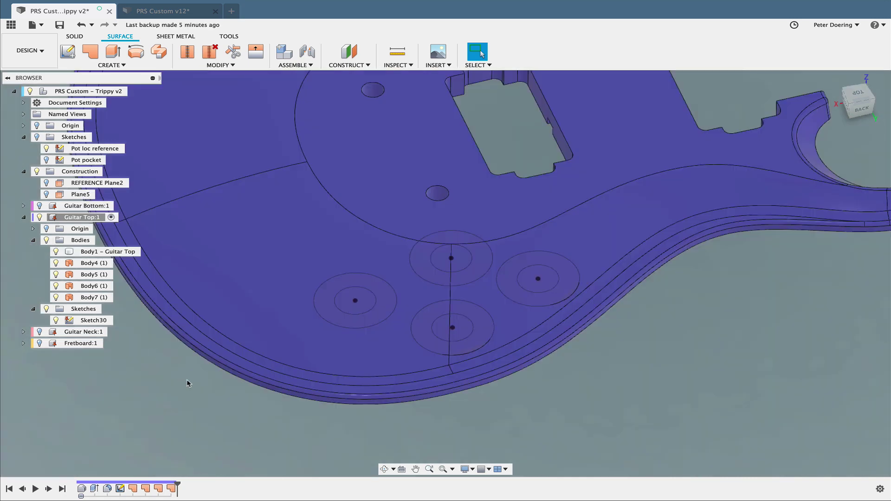
middle_click_drag(188, 381, 191, 368, "shift")
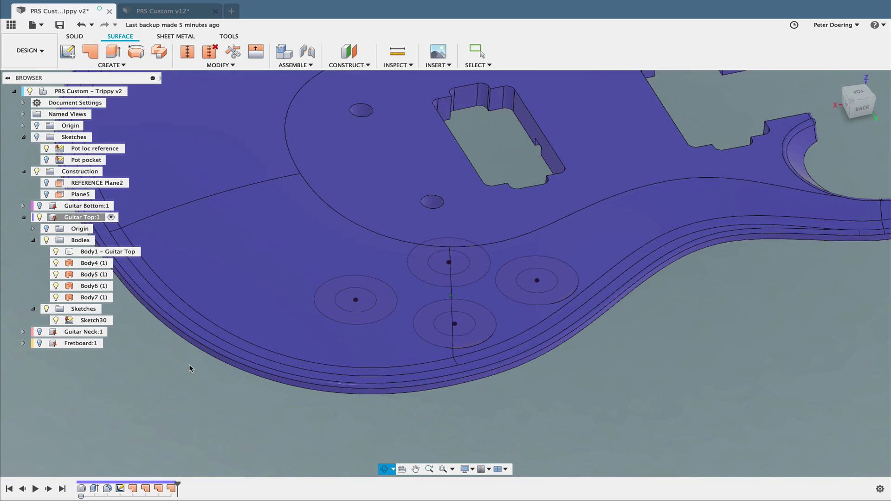
left_click(222, 65)
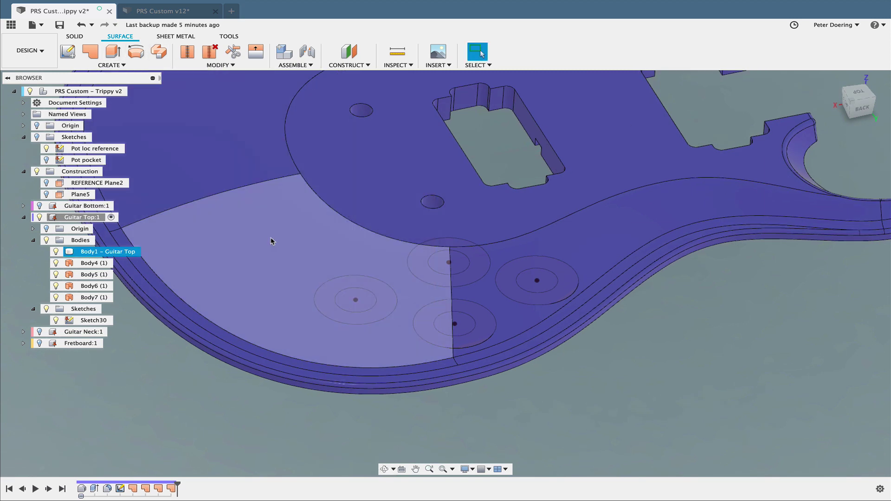
left_click(274, 246)
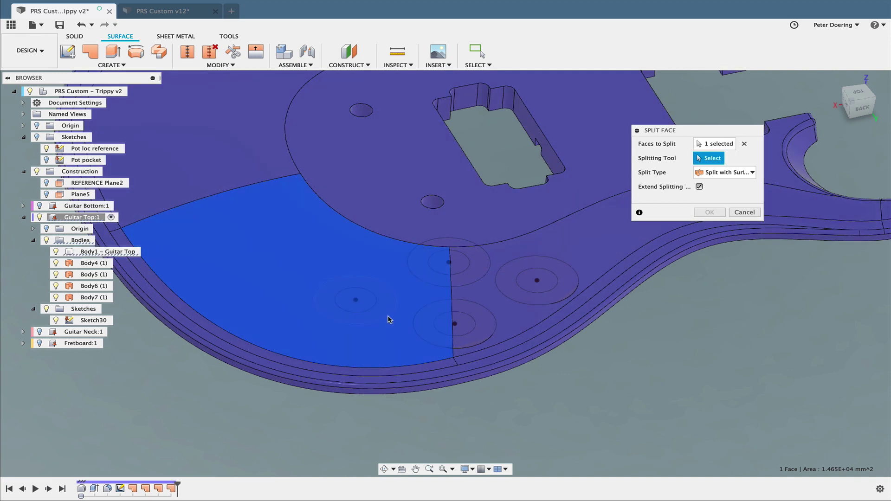
left_click(391, 319)
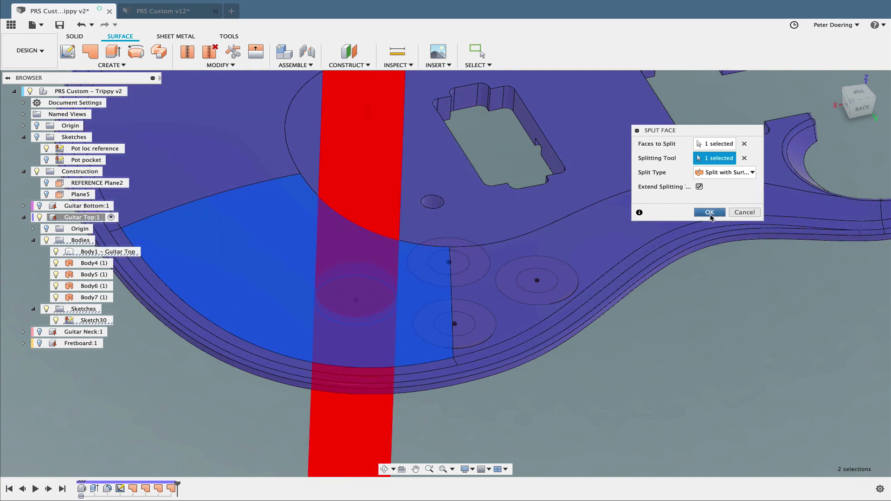
left_click(710, 213)
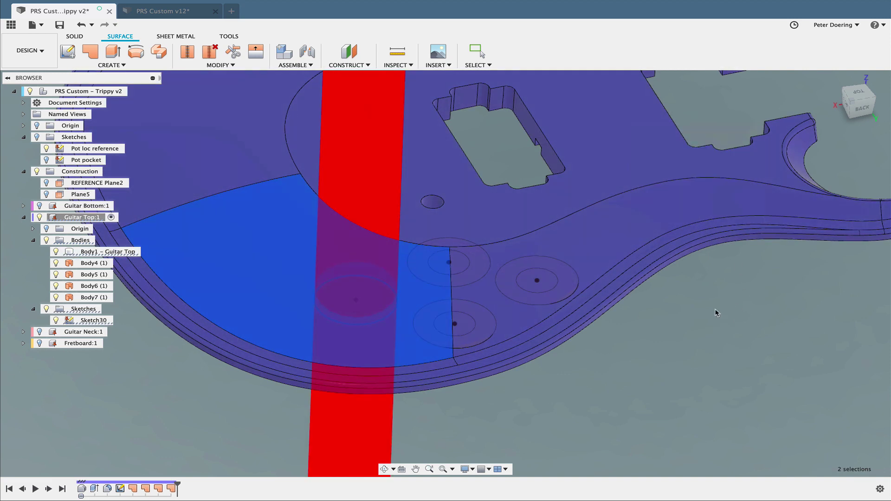
Step: Split the three adjoining top faces around the upper-middle pot location with its 40 mm sketch circle
right_click(652, 331)
left_click(682, 335)
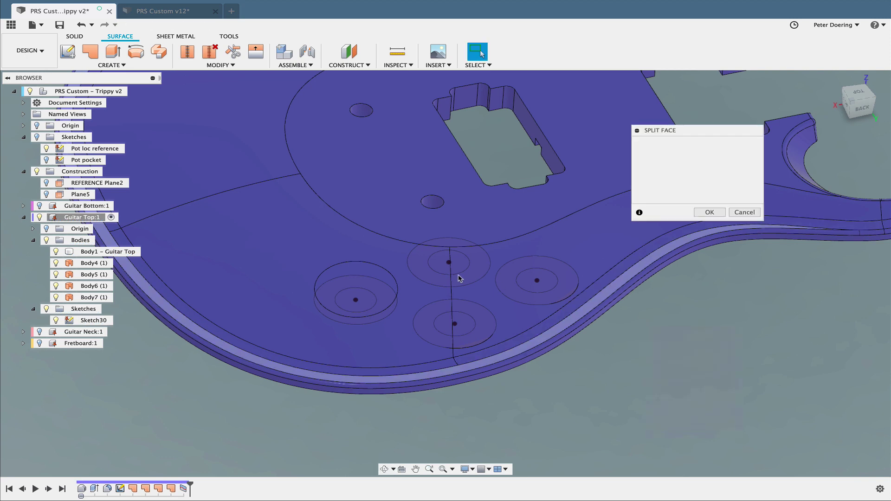
left_click(418, 252)
left_click(418, 223)
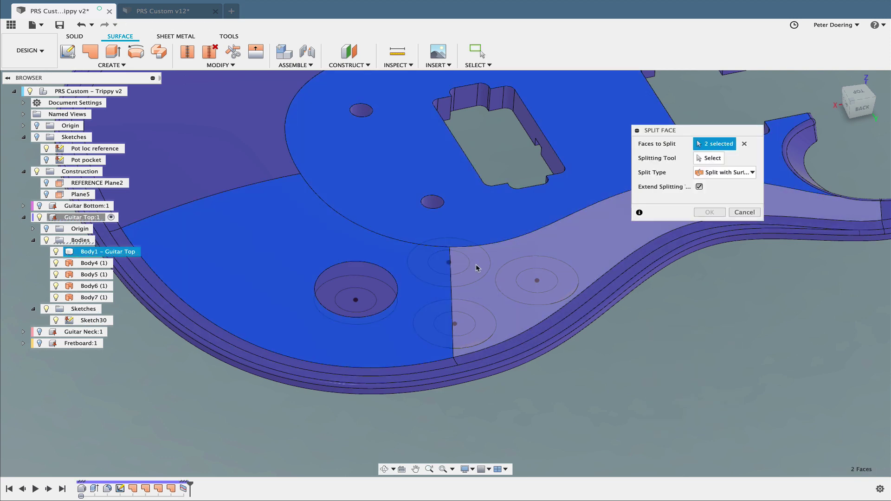
left_click(709, 159)
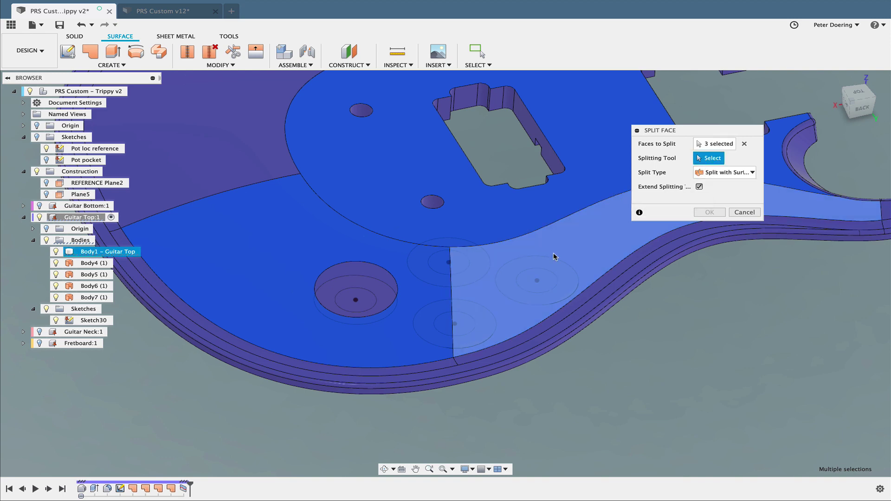
left_click(500, 296)
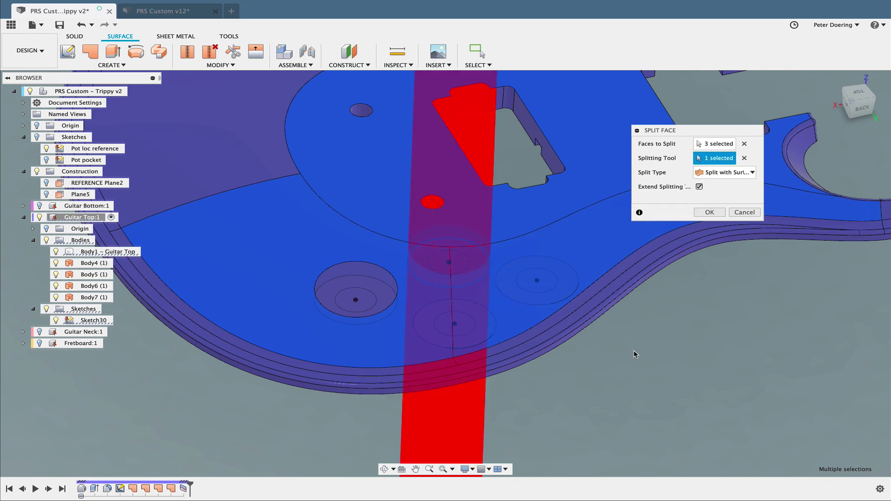
key("Return")
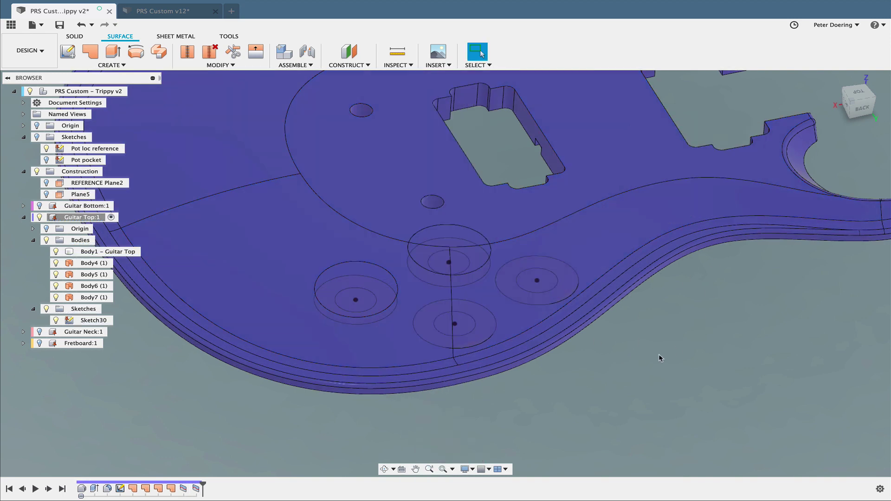
Step: Split the top face along the body's waist with the rightmost 40 mm sketch circle
middle_click_drag(663, 357, 656, 363, "shift")
right_click(673, 352)
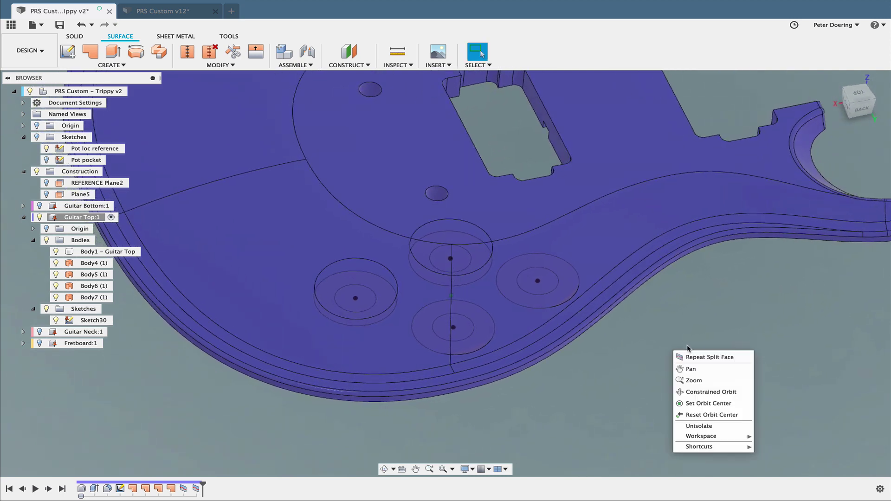
left_click(679, 357)
left_click(529, 325)
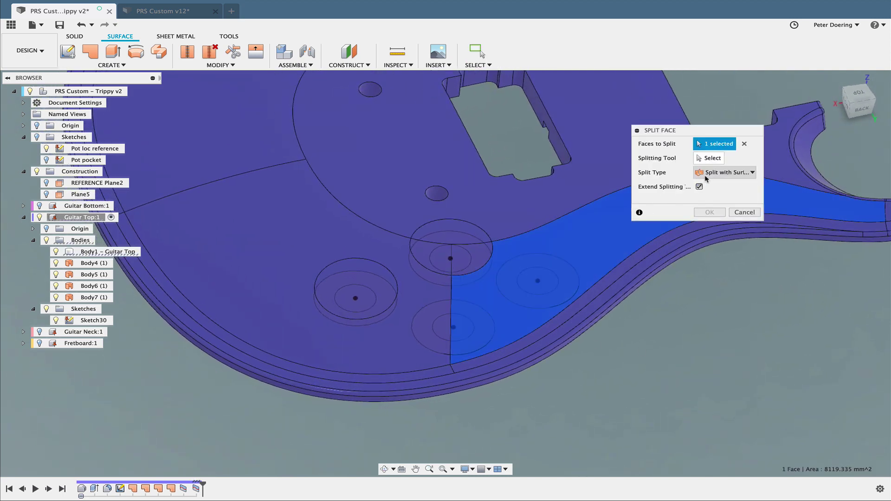
left_click(570, 267)
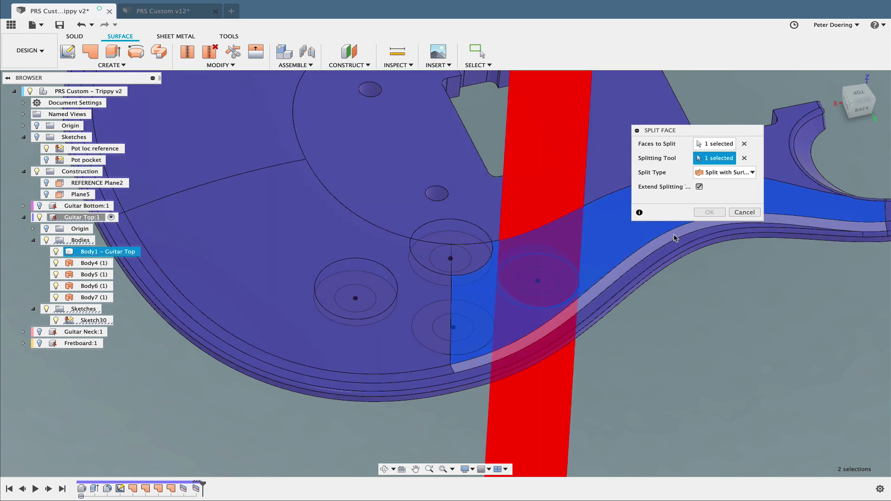
key("Return")
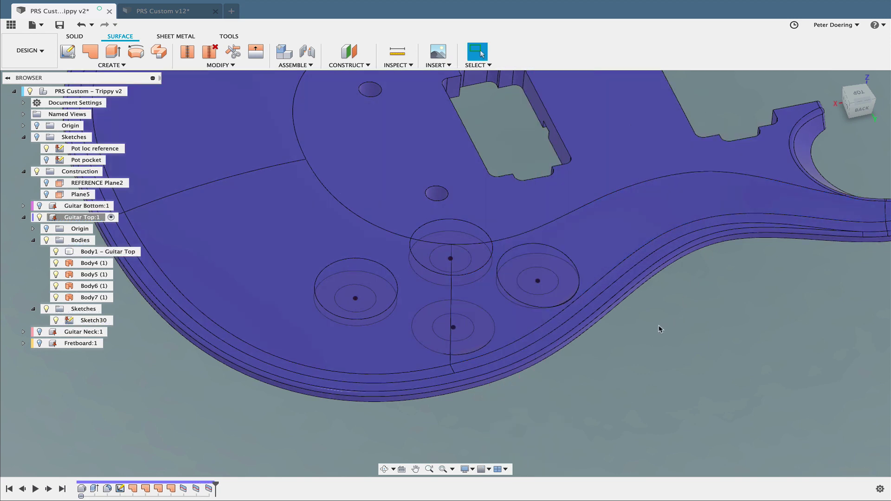
Step: Split the two adjoining top faces around the lower-middle pot location with its outer sketch circle
right_click(641, 352)
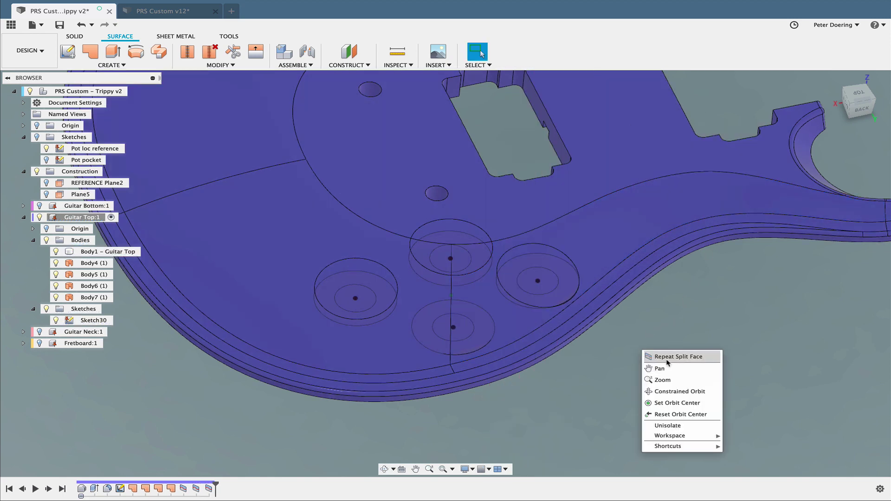
left_click(653, 357)
left_click(507, 331)
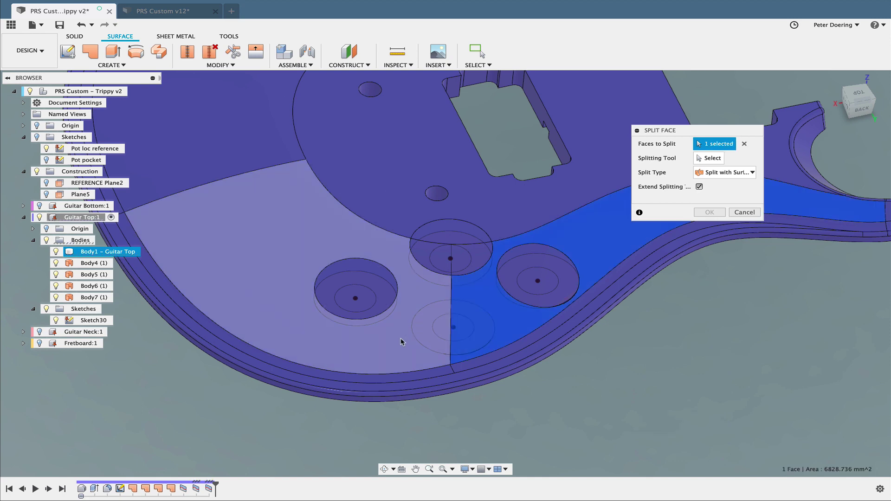
left_click(404, 342)
left_click(710, 158)
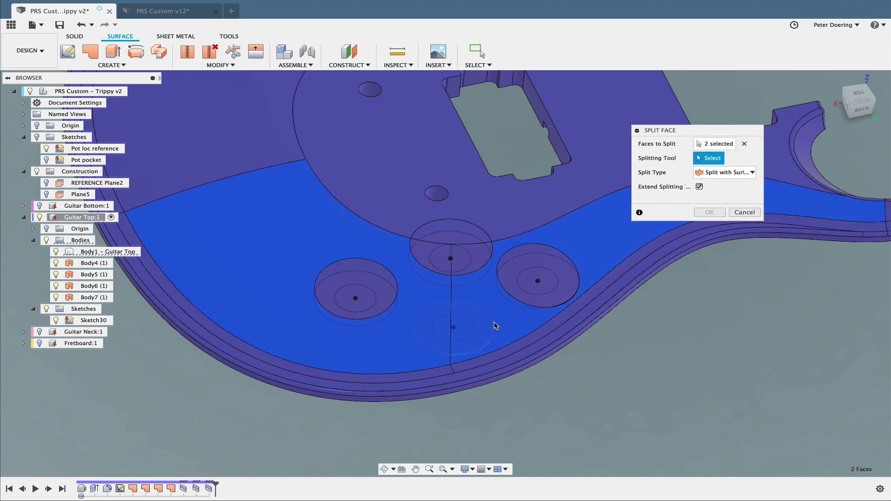
left_click(496, 325)
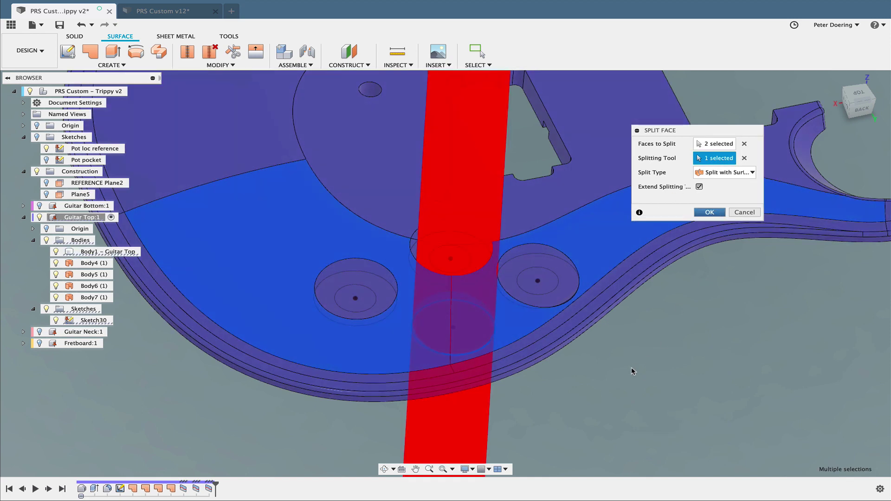
key("Return")
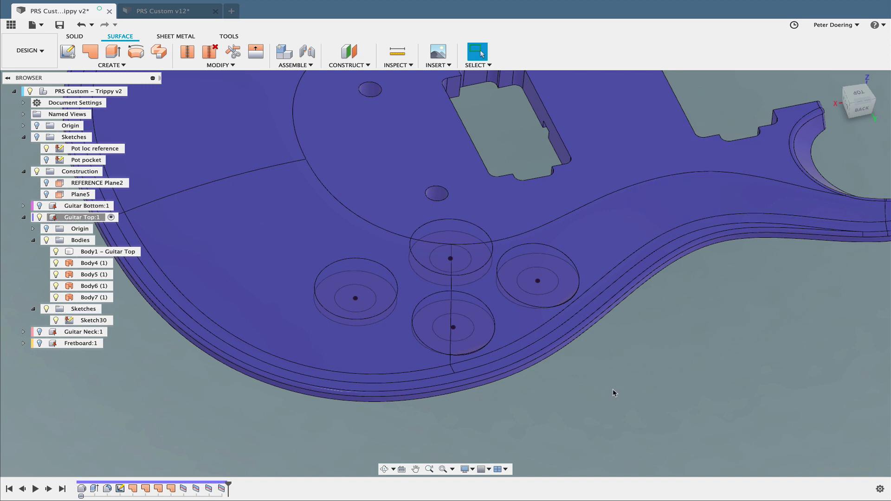
Step: Delete the guitar top faces inside all four split knob circles
key("d")
left_click(371, 265)
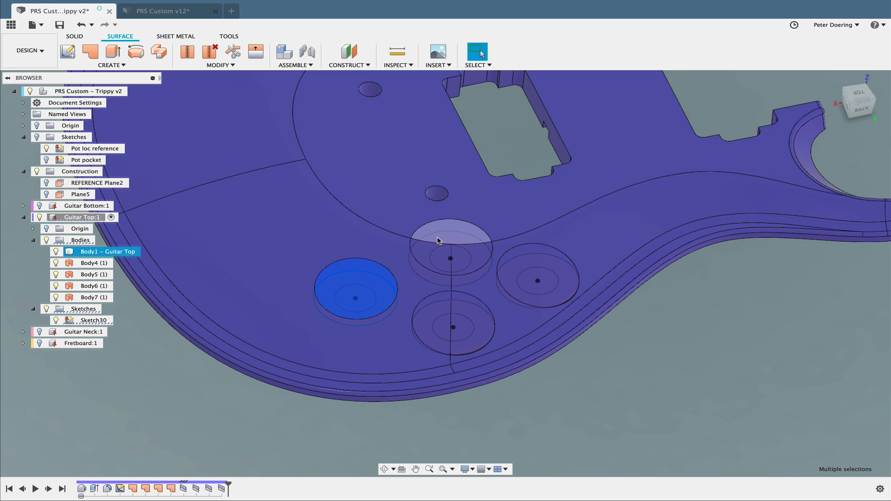
left_click(714, 380)
left_click(373, 269)
left_click(425, 252)
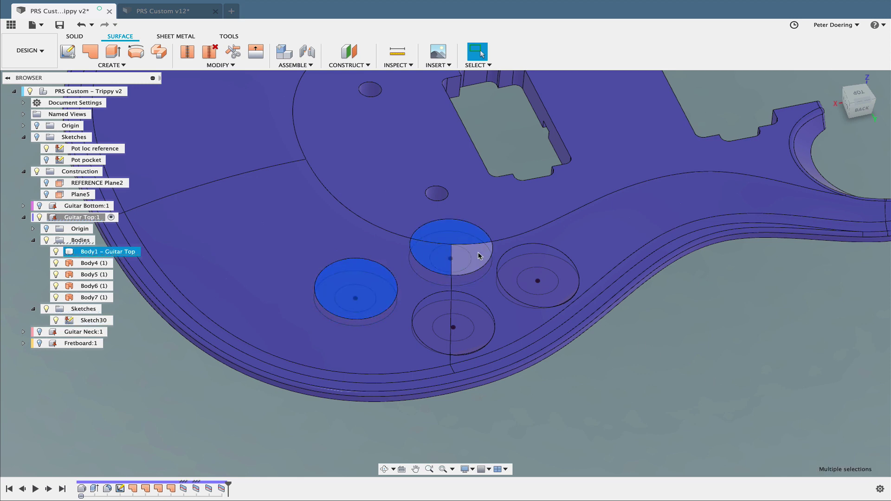
left_click(531, 260)
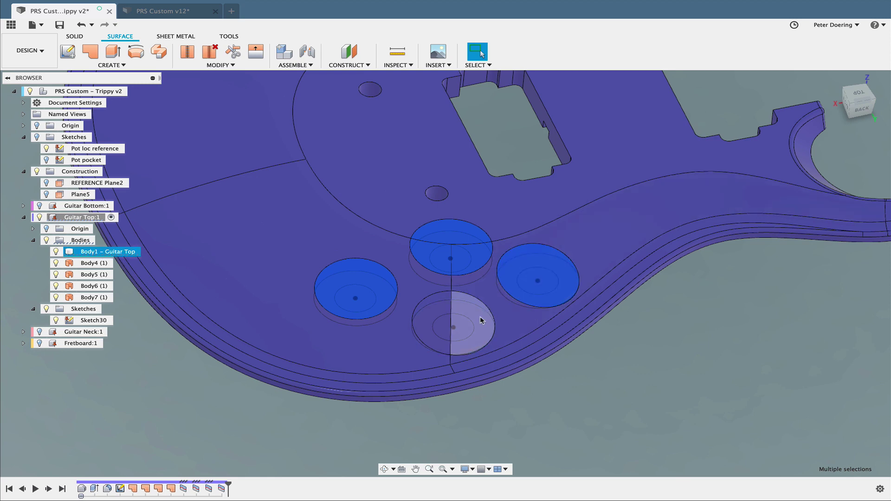
left_click(474, 319)
left_click(436, 313)
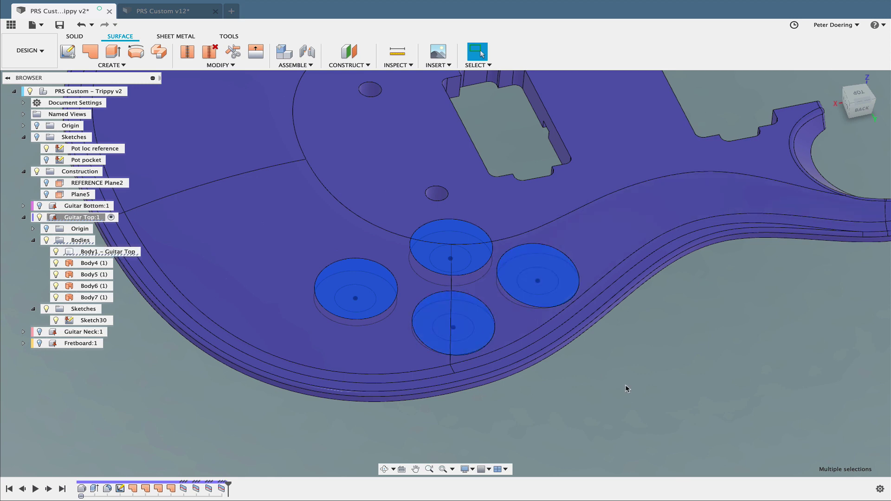
key("Delete")
middle_click_drag(598, 384, 593, 376, "shift")
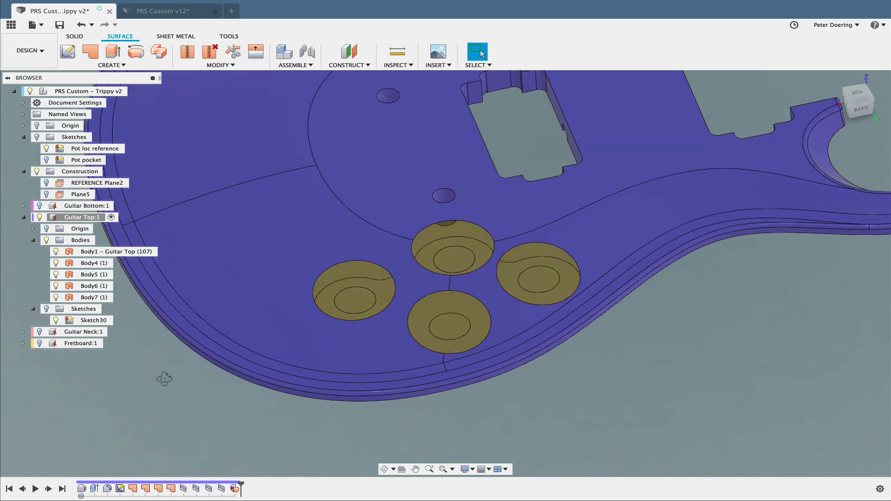
Step: Start a surface Loft at the leftmost knob recess from the inner patch's circular edge to the outer opening edge
middle_click_drag(165, 379, 171, 362, "shift")
left_click(116, 251)
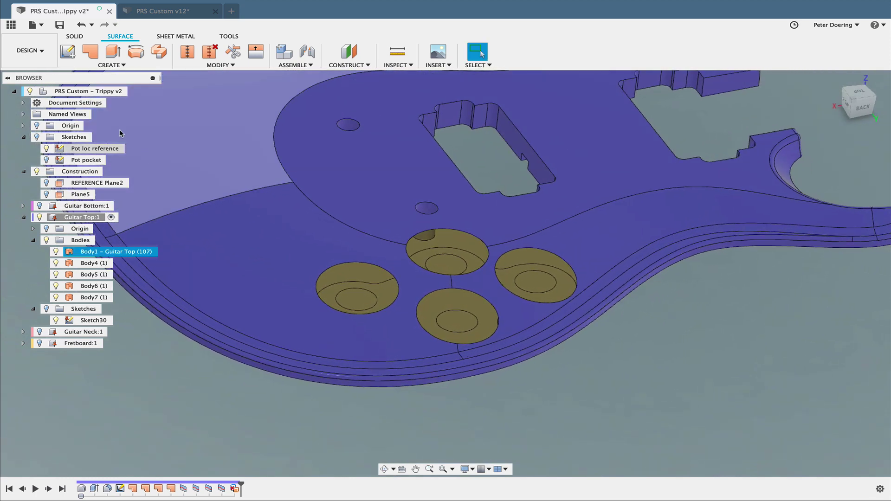
left_click(111, 65)
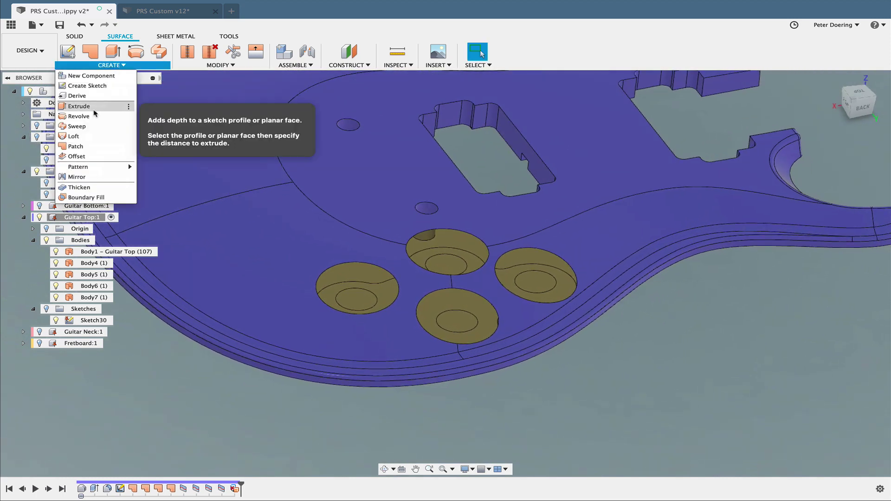
left_click(74, 137)
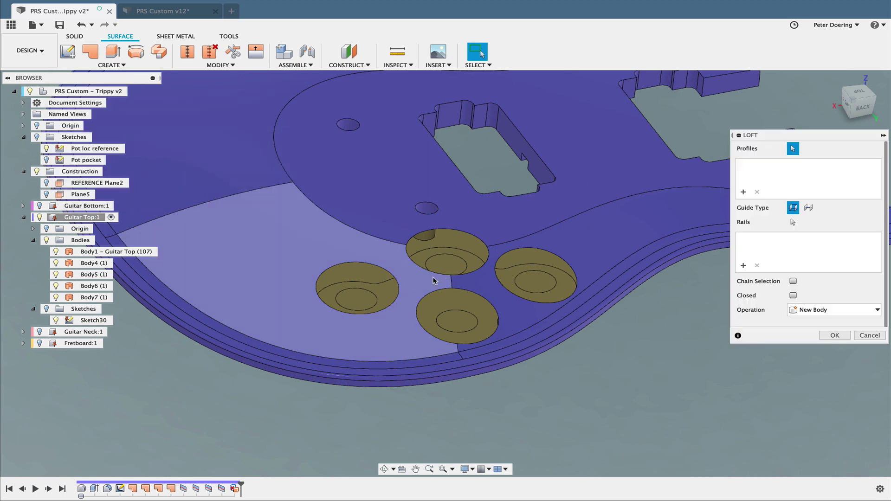
left_click(366, 297)
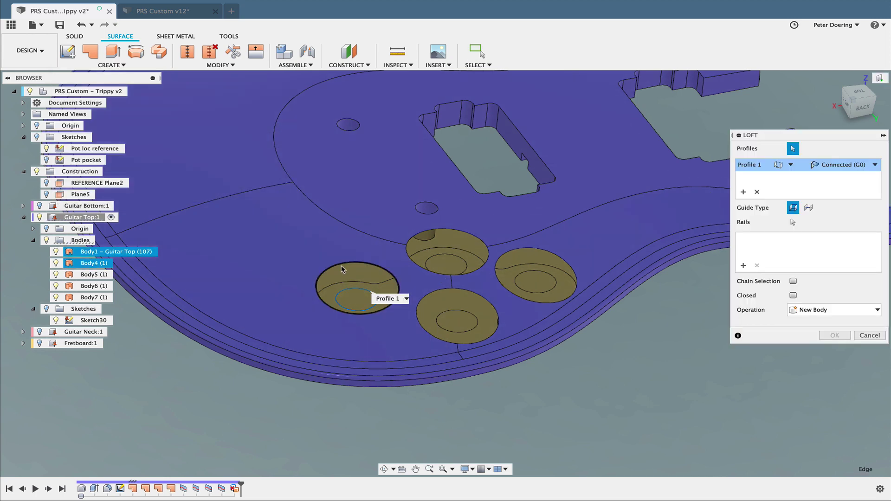
left_click(393, 302)
mouse_move(548, 365)
middle_mouse_down("shift")
mouse_move(549, 380)
mouse_move(532, 362)
middle_mouse_up("shift")
scroll(402, 326, "up", 3)
mouse_move(402, 327)
middle_mouse_down("shift")
mouse_move(434, 318)
mouse_move(409, 309)
mouse_move(392, 331)
middle_mouse_up("shift")
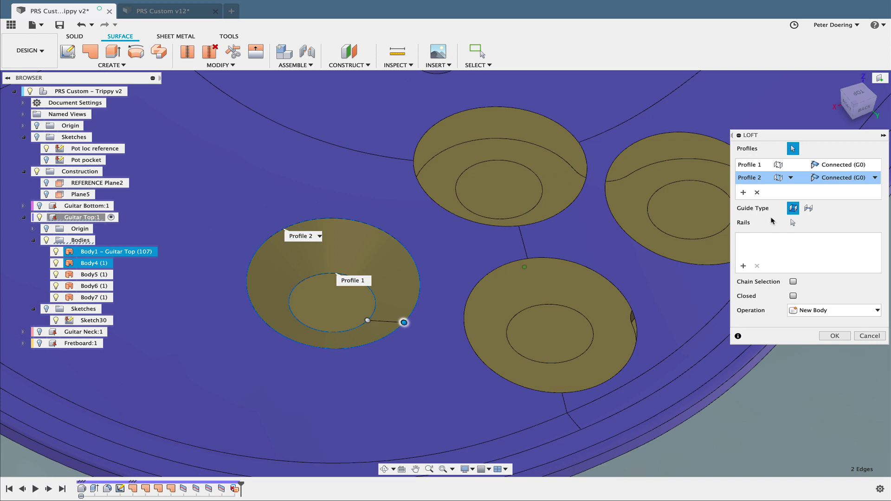
Step: Set both profiles of the leftmost recess loft to Tangent (G1) continuity
left_click(842, 165)
left_click(841, 187)
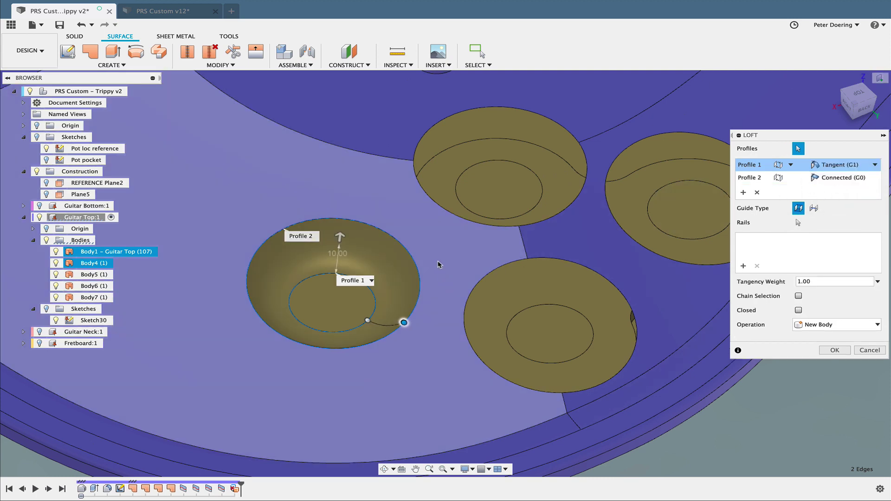
middle_click_drag(441, 271, 472, 217, "shift")
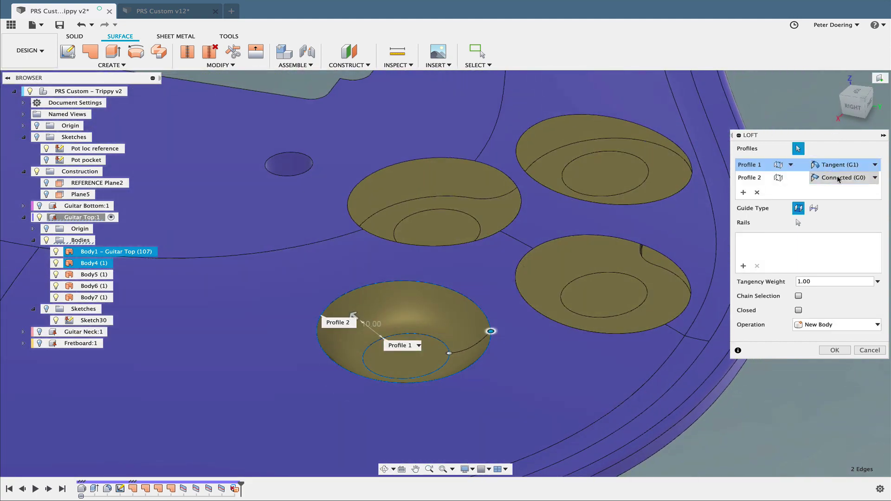
left_click(839, 179)
left_click(831, 197)
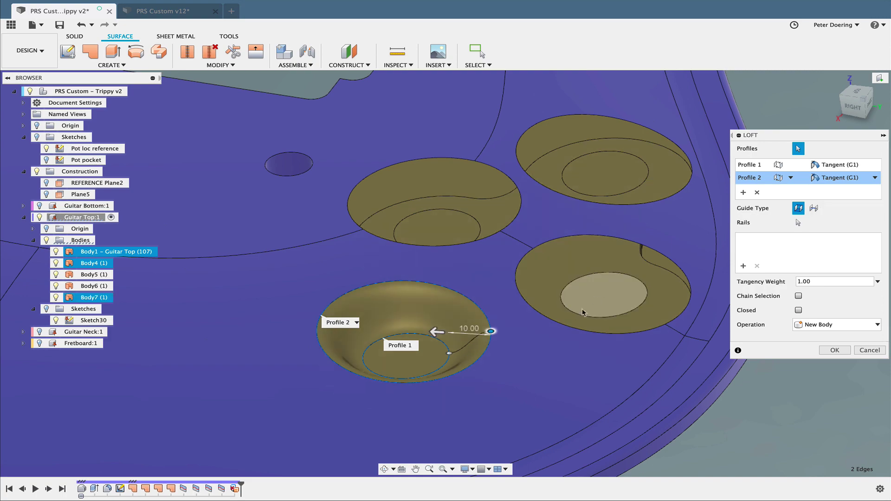
middle_click_drag(584, 312, 560, 369, "shift")
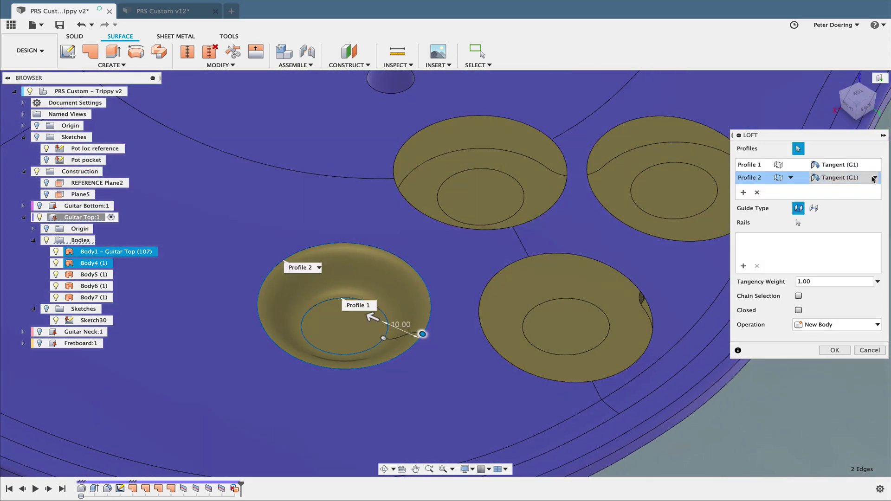
Step: Change the outer profile of the leftmost recess loft to Curvature (G2) and create the loft as a new body
left_click(874, 179)
left_click(855, 213)
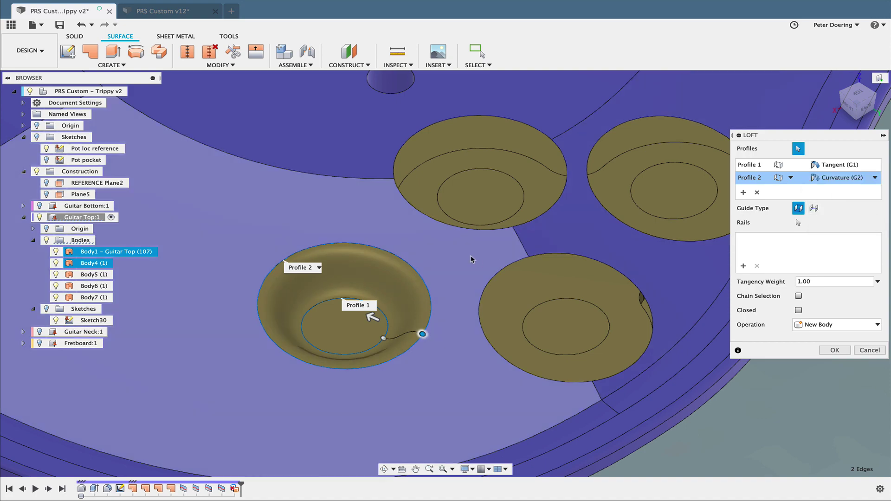
middle_click_drag(472, 260, 448, 267, "shift")
scroll(472, 261, "down", 2)
middle_click_drag(656, 231, 648, 240)
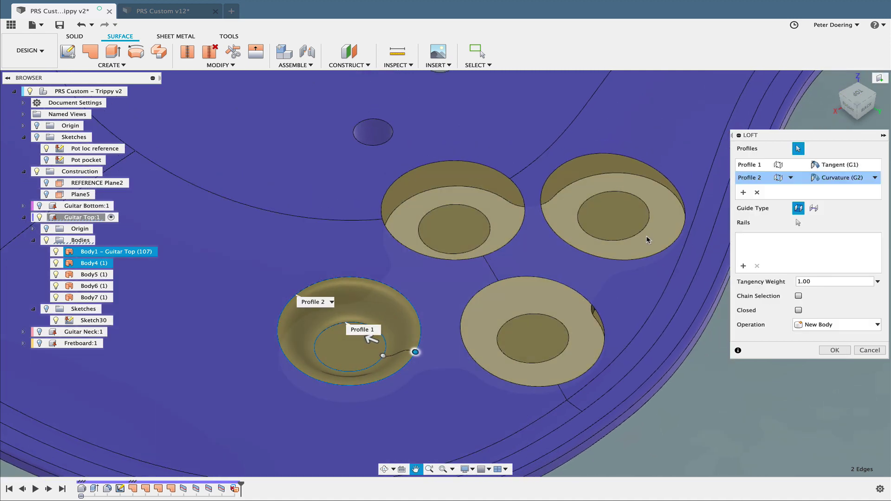
left_click(835, 350)
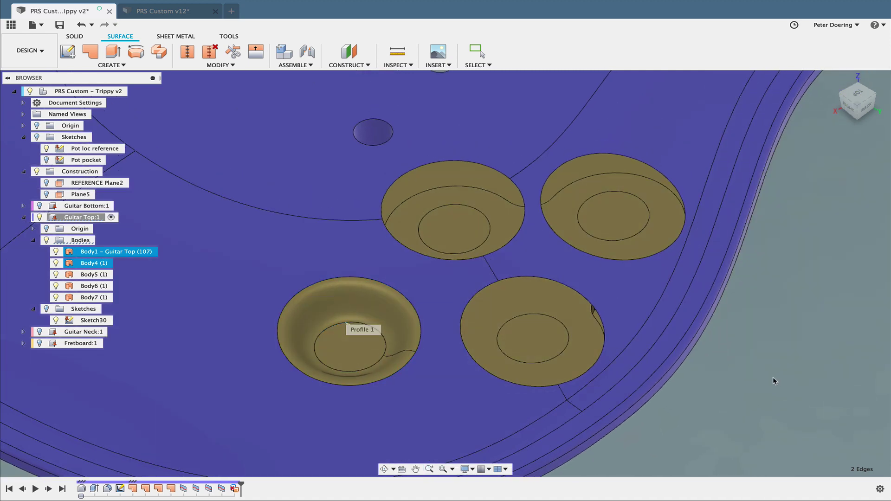
Step: Start a second Loft at the lower-middle knob recess from the inner patch's edge to the outer opening edge
middle_click_drag(782, 362, 772, 366)
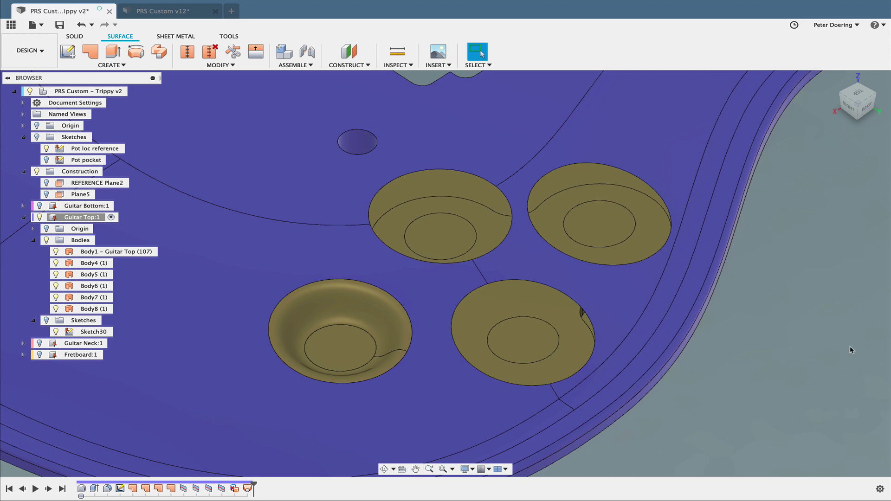
middle_click_drag(814, 297, 798, 289)
right_click(800, 302)
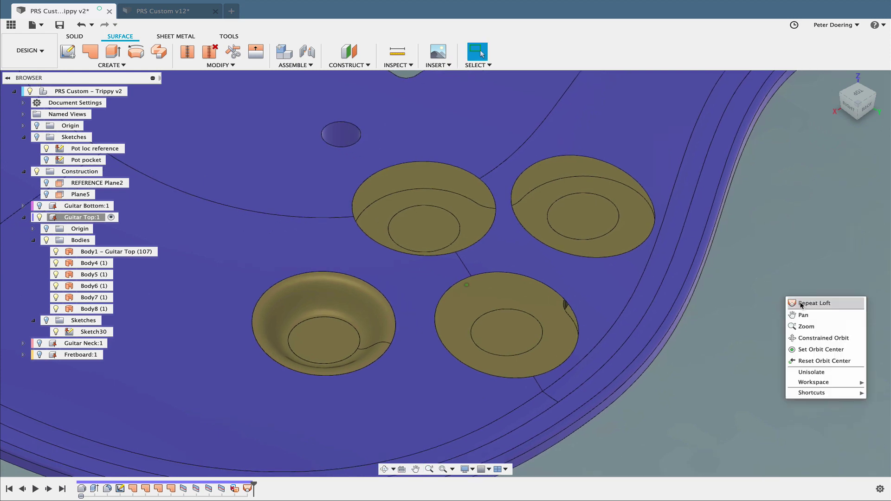
left_click(805, 305)
left_click(562, 304)
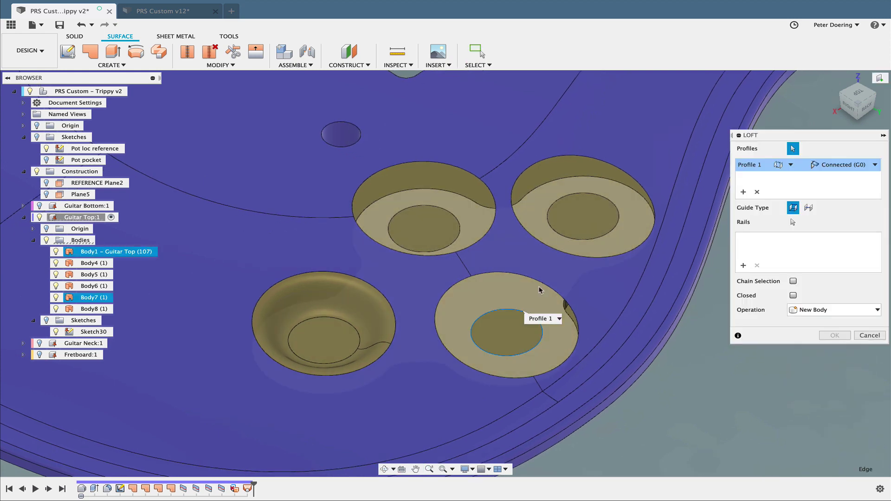
left_click(542, 288)
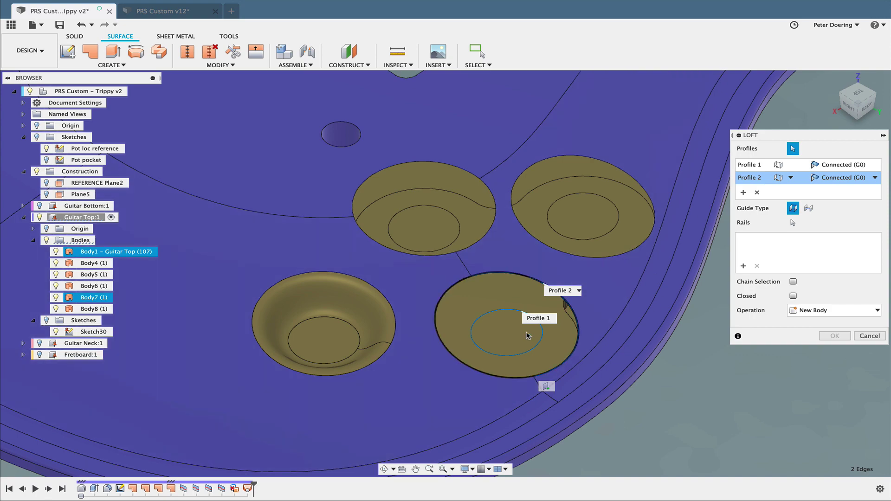
middle_click_drag(646, 393, 678, 283, "shift")
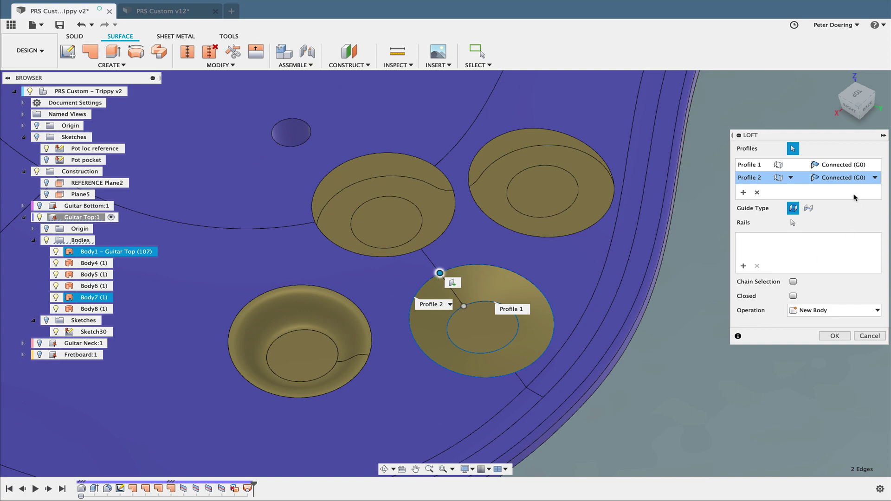
Step: Set the inner profile of the lower-middle recess loft to Tangent (G1) continuity
left_click(871, 165)
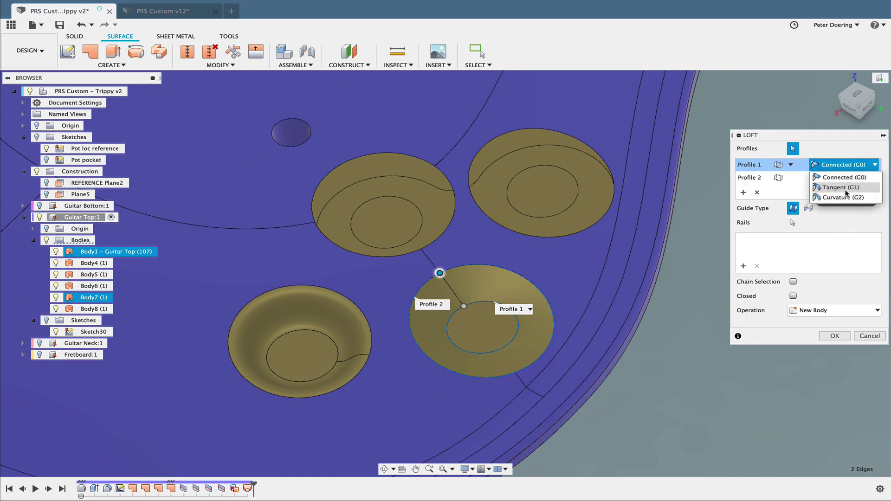
left_click(831, 187)
mouse_move(642, 353)
middle_mouse_down("shift")
mouse_move(682, 338)
mouse_move(697, 353)
mouse_move(679, 335)
mouse_move(628, 360)
mouse_move(655, 329)
mouse_move(657, 344)
middle_mouse_up("shift")
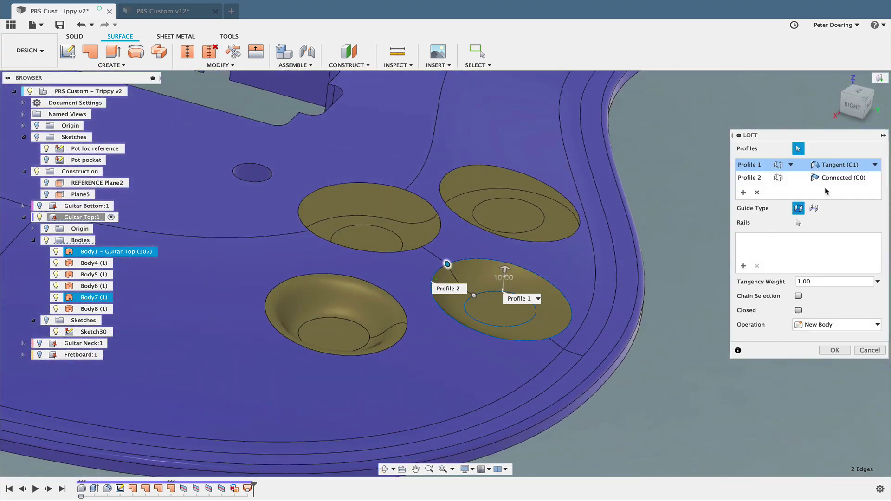
Step: Try Tangent (G1) continuity on the outer profile of the lower-middle recess loft
left_click(840, 180)
left_click(838, 201)
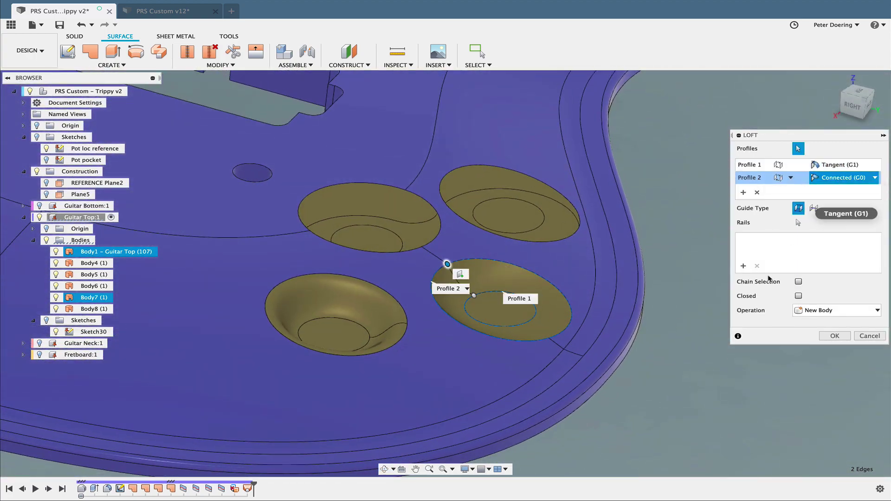
middle_click_drag(652, 351, 667, 319, "shift")
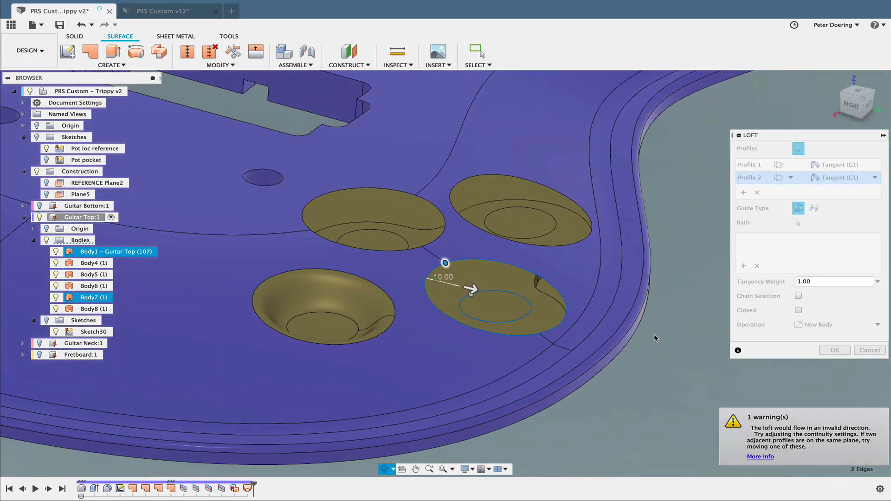
Step: Set the outer profile of the lower-middle recess loft to Connected (G0) and create the loft as a new body
left_click(859, 179)
left_click(844, 190)
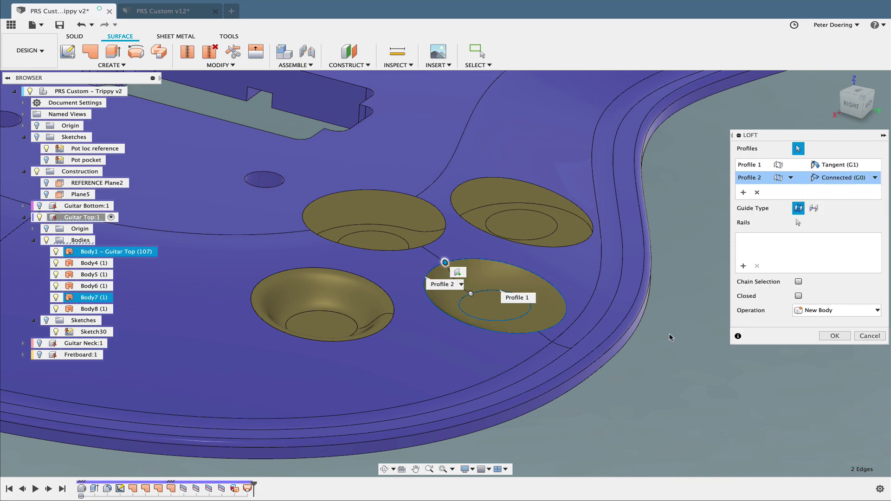
mouse_move(670, 338)
middle_mouse_down("shift")
mouse_move(653, 388)
mouse_move(660, 360)
mouse_move(656, 372)
mouse_move(662, 364)
mouse_move(679, 382)
mouse_move(663, 365)
mouse_move(685, 338)
mouse_move(680, 325)
mouse_move(674, 335)
mouse_move(685, 337)
middle_mouse_up("shift")
left_click(834, 336)
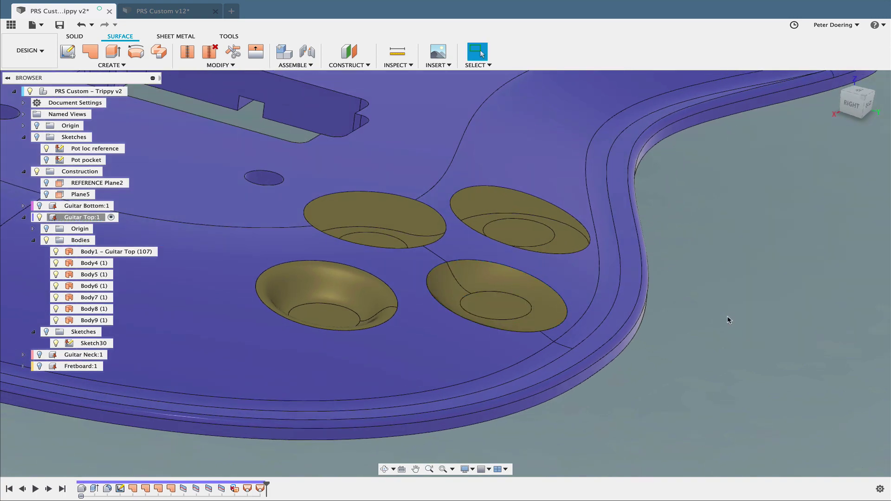
Step: Start a Loft at the upper-right knob recess from the inner patch's edge to the outer opening edge
middle_click_drag(725, 371, 692, 304, "shift")
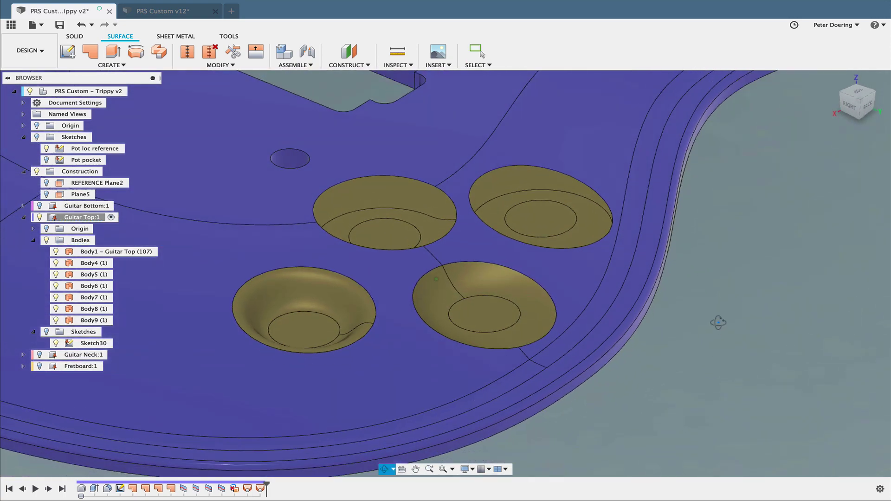
right_click(740, 285)
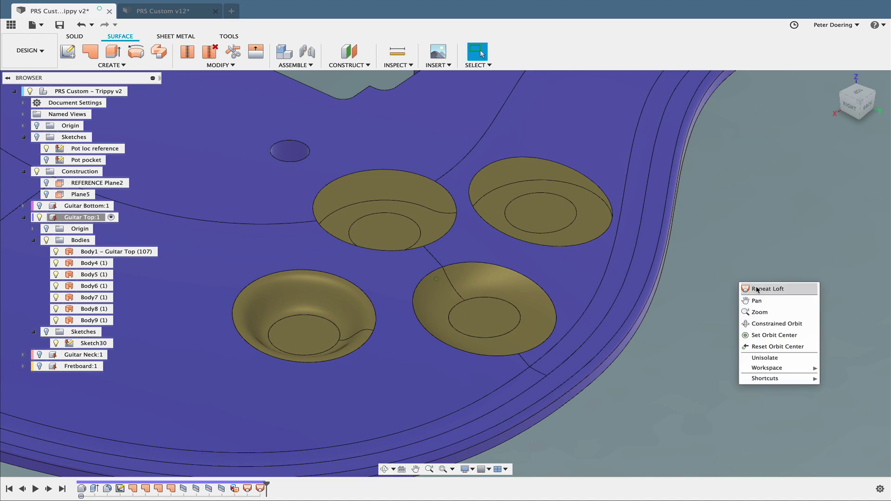
left_click(751, 287)
left_click(553, 194)
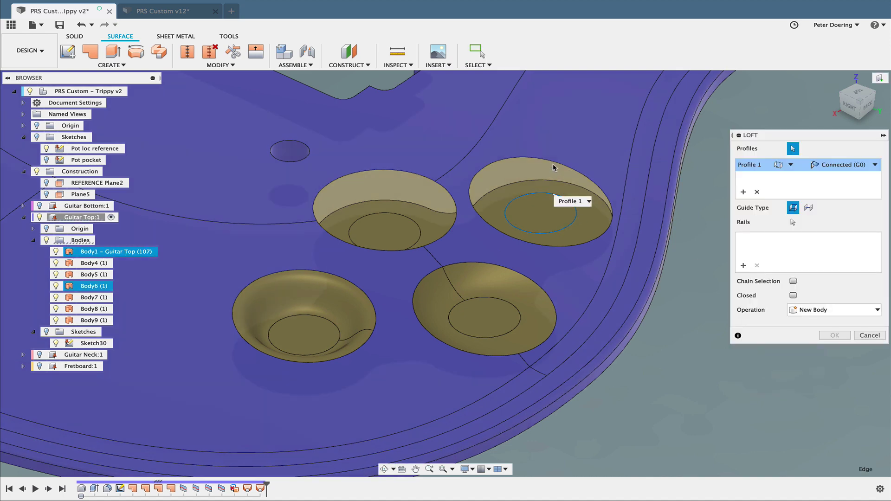
left_click(597, 186)
middle_click_drag(689, 292, 687, 272, "shift")
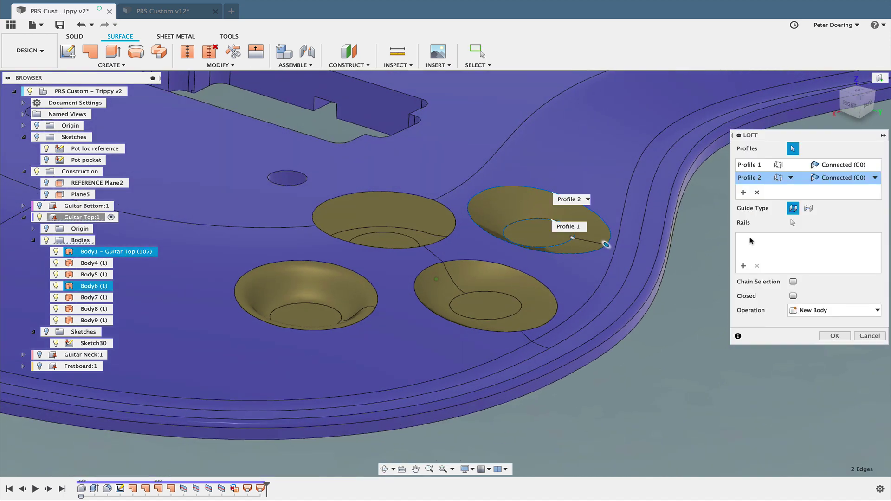
Step: Set the inner profile of the upper-right recess loft to Tangent (G1) with weight 1.00 and create it as a new body
left_click(873, 166)
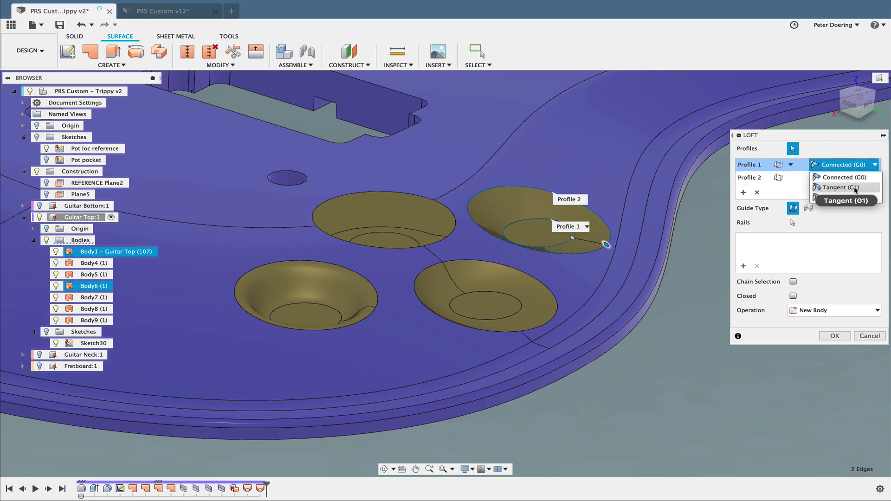
left_click(856, 188)
middle_click_drag(699, 297, 581, 262, "shift")
scroll(580, 262, "up", 5)
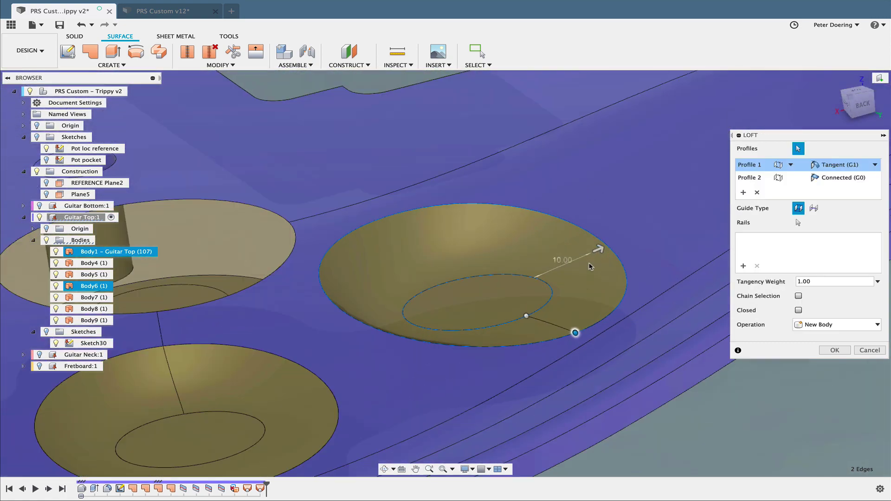
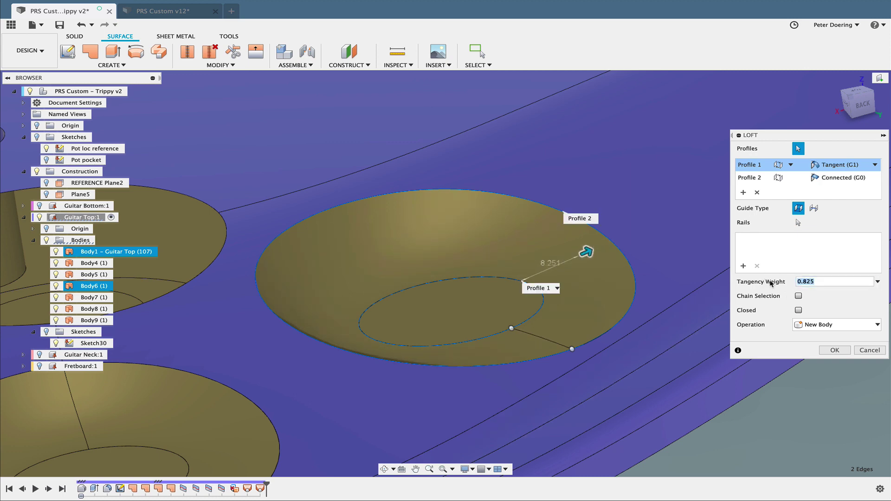
left_click(835, 351)
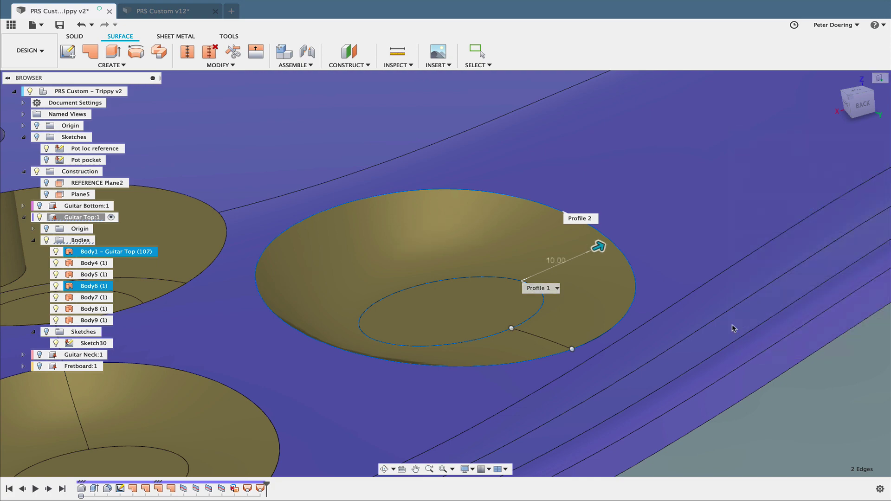
Step: Start a Loft at the remaining upper-middle knob recess from the inner patch's edge to the outer opening edge
scroll(661, 308, "down", 5)
middle_click_drag(660, 308, 682, 377, "shift")
left_click(747, 379)
right_click(758, 371)
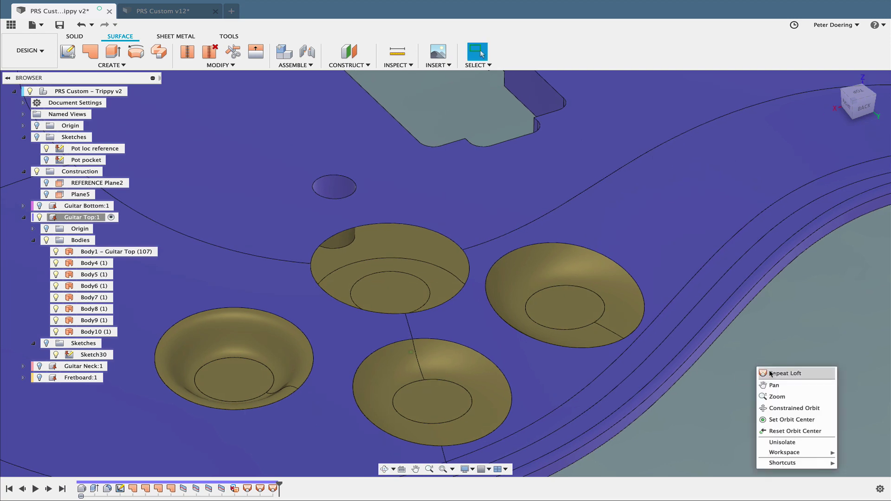
left_click(771, 374)
left_click(407, 273)
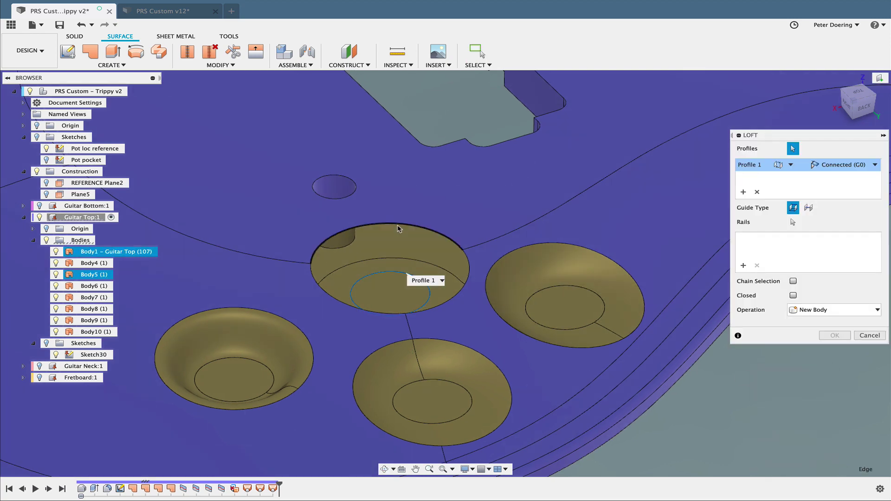
left_click(399, 225)
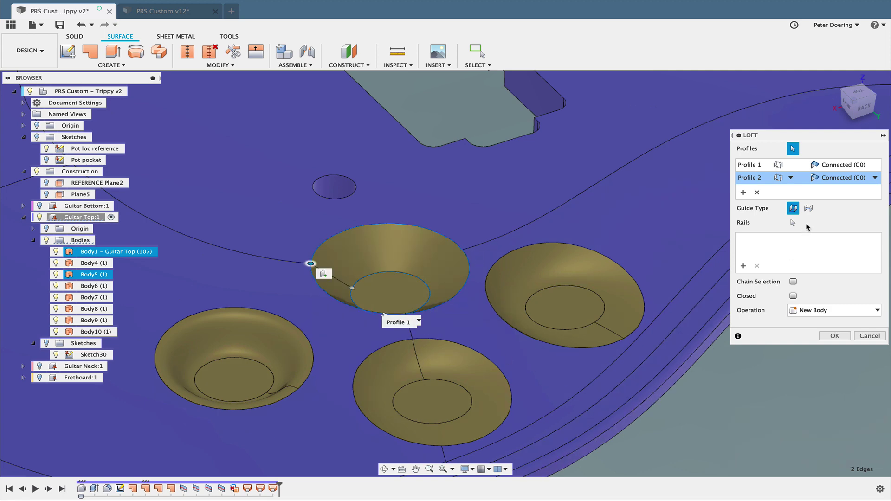
Step: Set the inner profile of the upper-middle recess loft to Tangent (G1) and create the loft as a new body
left_click(851, 170)
left_click(836, 188)
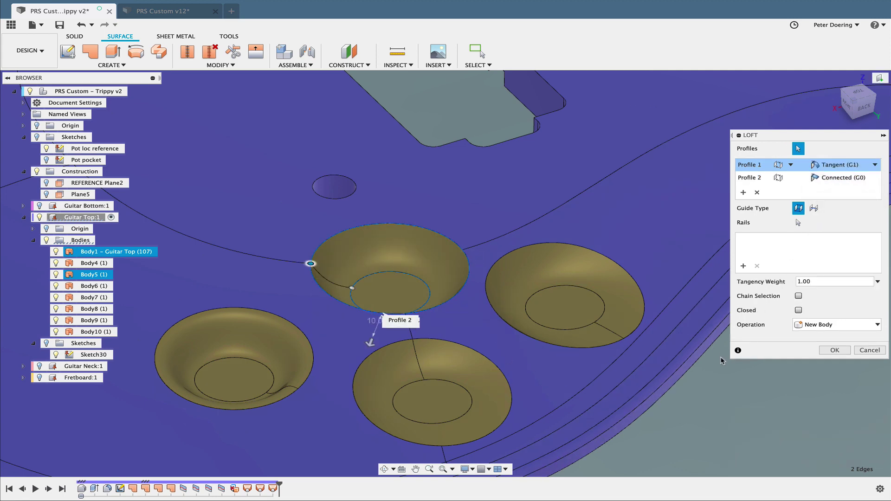
mouse_move(696, 372)
middle_mouse_down("shift")
mouse_move(714, 362)
mouse_move(678, 352)
mouse_move(670, 382)
mouse_move(653, 356)
mouse_move(674, 379)
mouse_move(692, 380)
mouse_move(676, 364)
mouse_move(676, 342)
mouse_move(672, 361)
mouse_move(685, 374)
middle_mouse_up("shift")
left_click(835, 351)
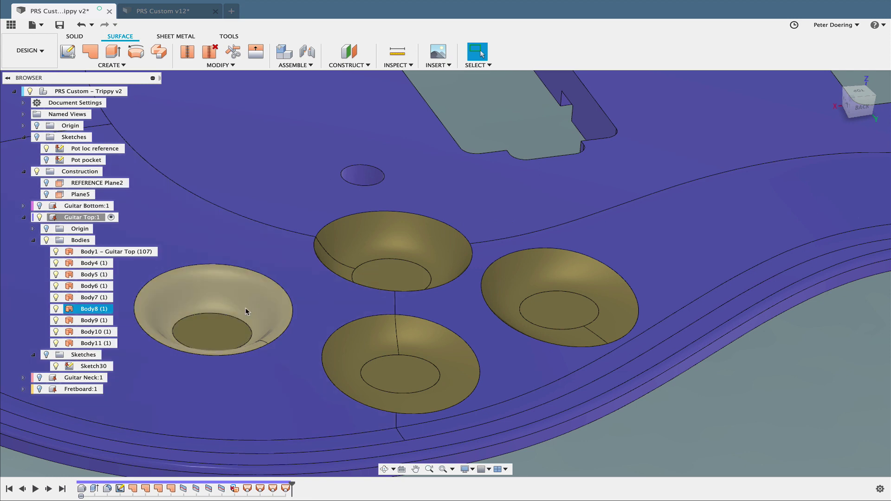
Step: Roll the design history back to just after the four inner patches and hide the guitar top body
scroll(332, 281, "down", 3)
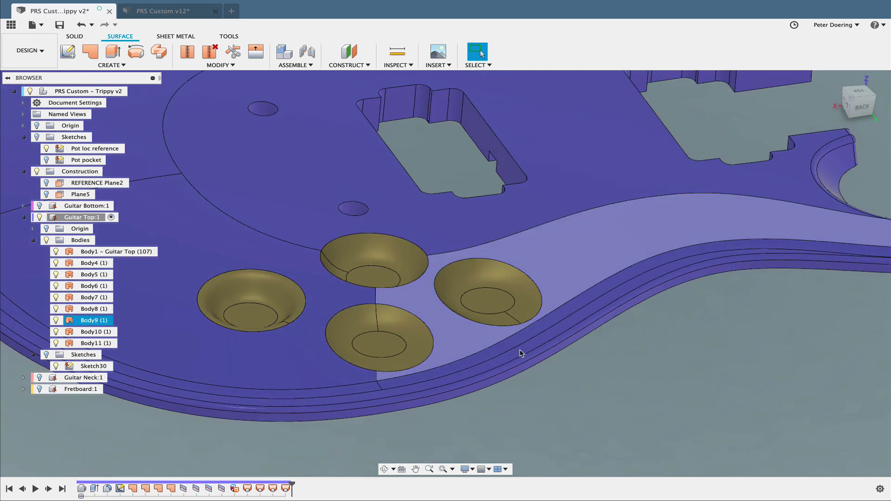
middle_click_drag(585, 378, 569, 386, "shift")
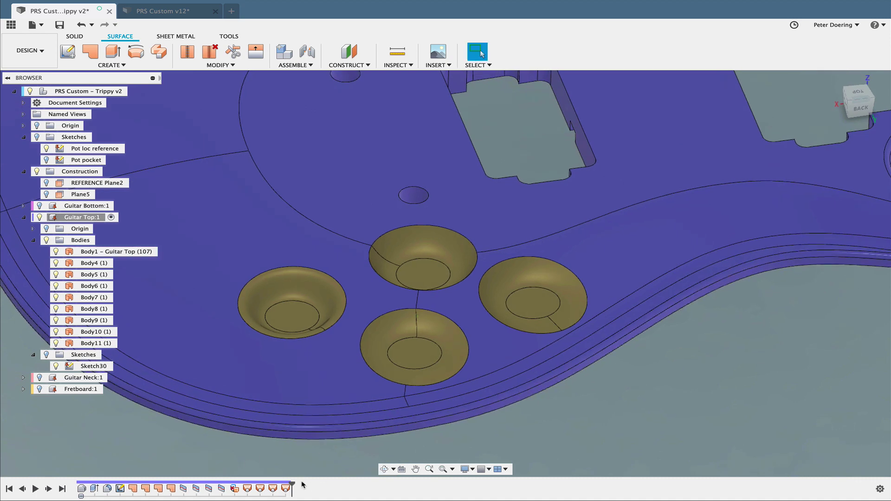
mouse_move(293, 484)
left_mouse_down()
mouse_move(171, 479)
mouse_move(187, 468)
left_mouse_up()
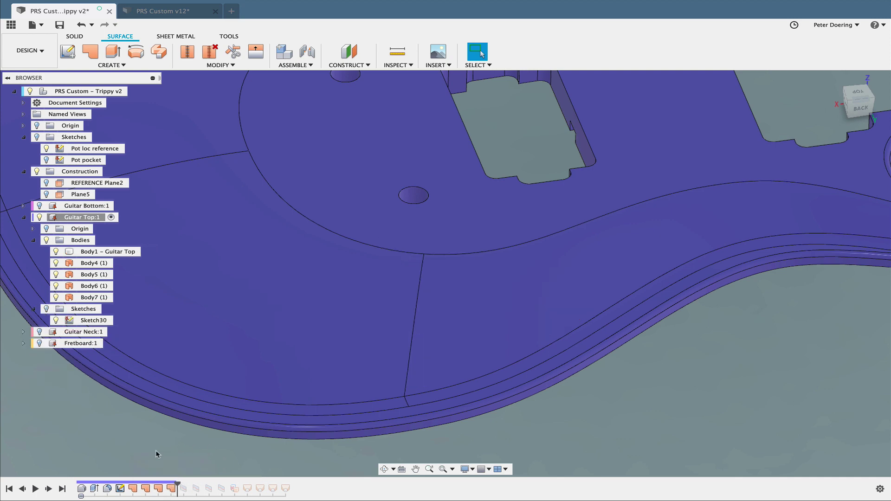
left_click(56, 252)
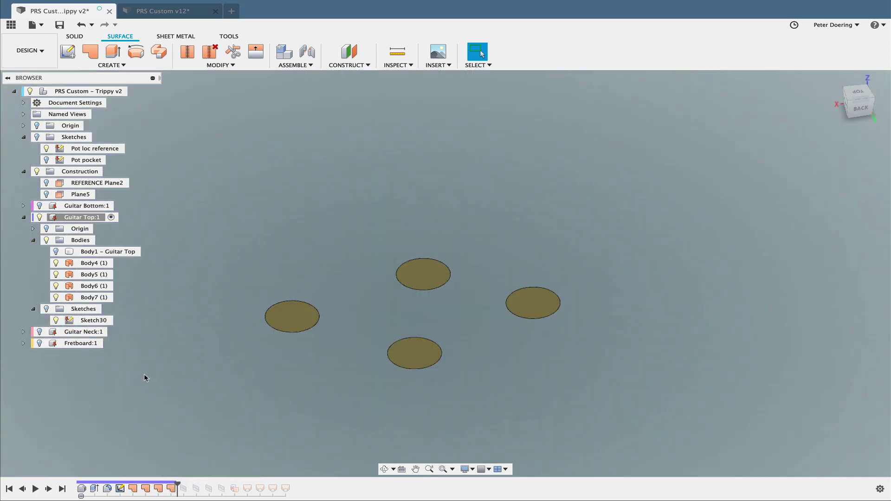
Step: Move the faces of the leftmost and upper-middle inner patches about 4.3 mm upward with Move/Copy
left_click(297, 325)
left_click(424, 283)
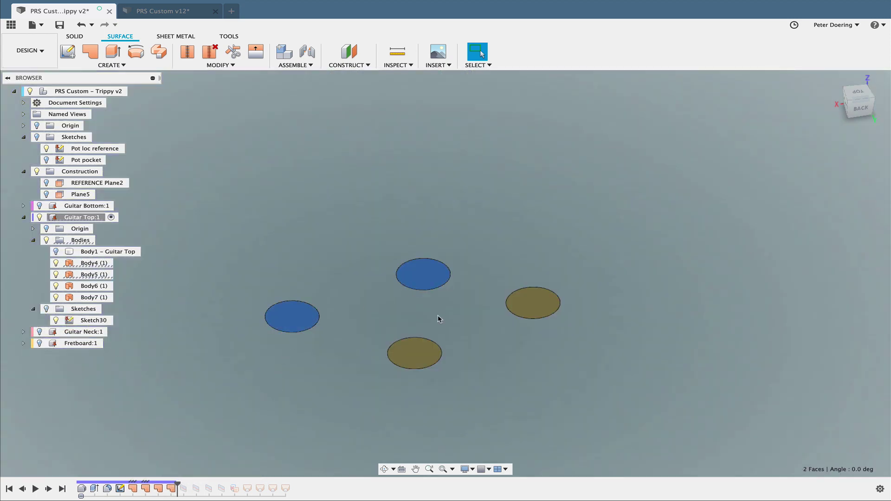
middle_click_drag(440, 318, 436, 304, "shift")
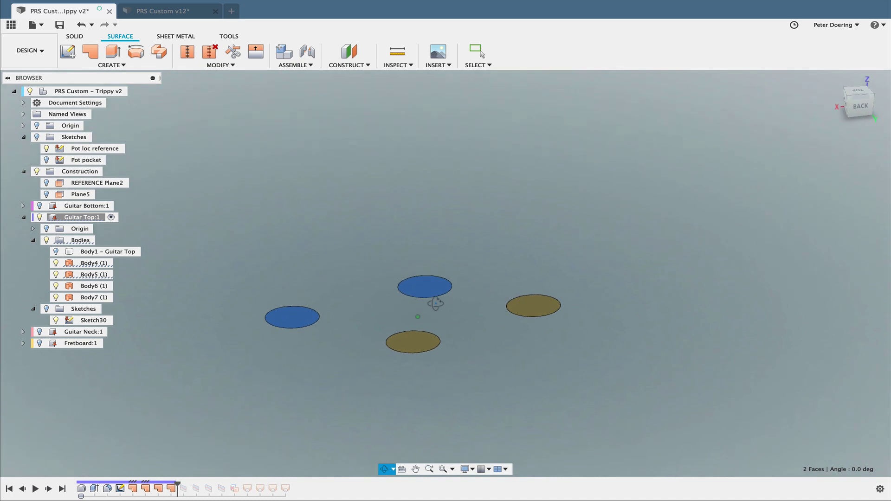
right_click(389, 213)
left_click(309, 277)
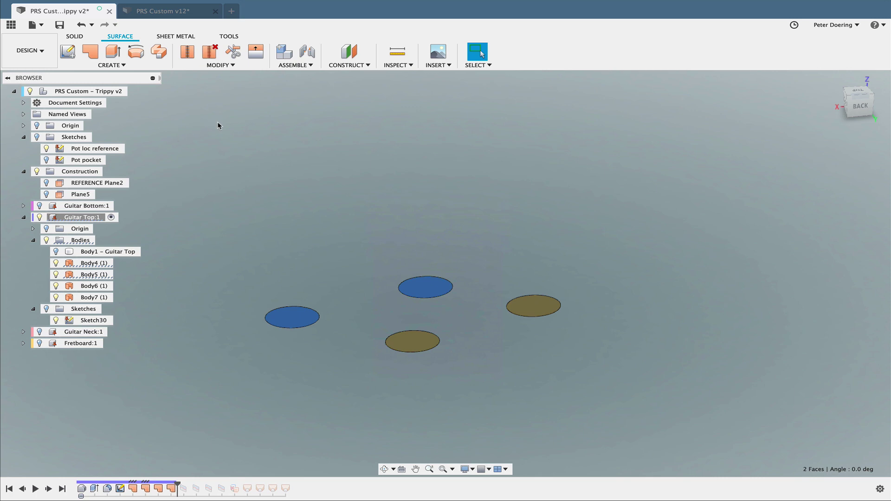
key("s")
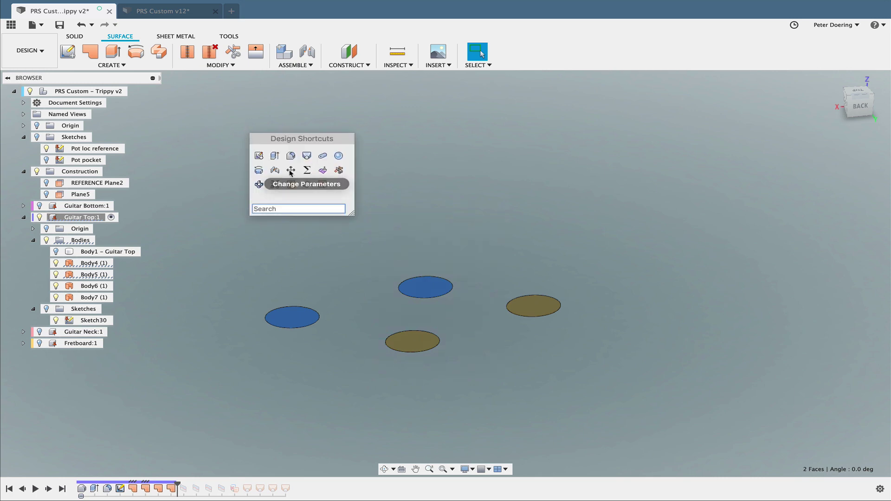
left_click(290, 171)
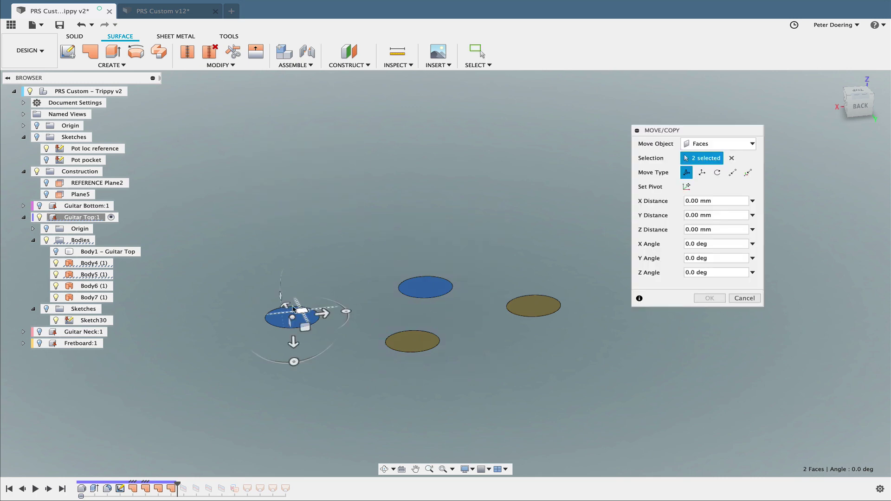
left_click_drag(293, 344, 294, 338)
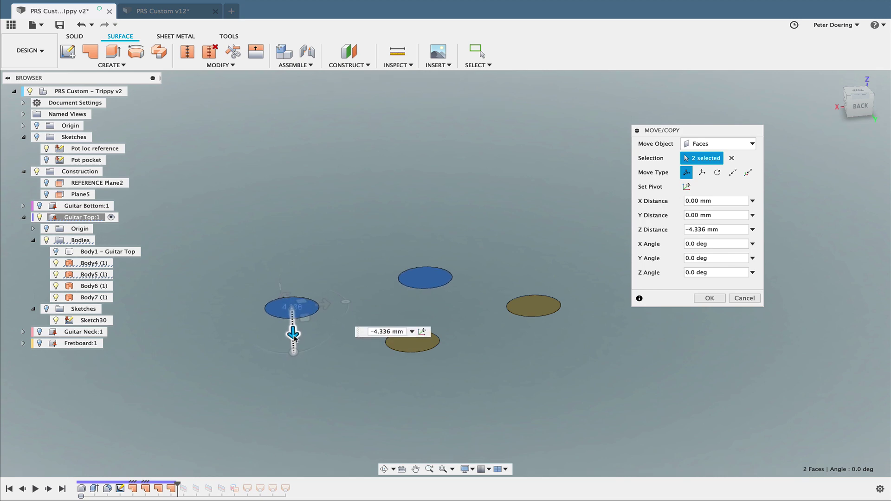
Step: Translate the same two patch faces 8 mm along Z and roll the design history forward to the end
left_click(703, 173)
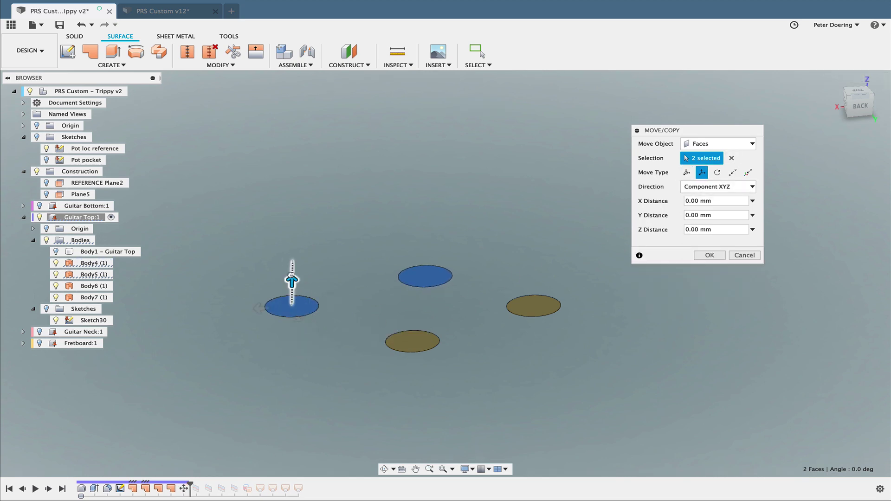
left_click_drag(292, 279, 293, 265)
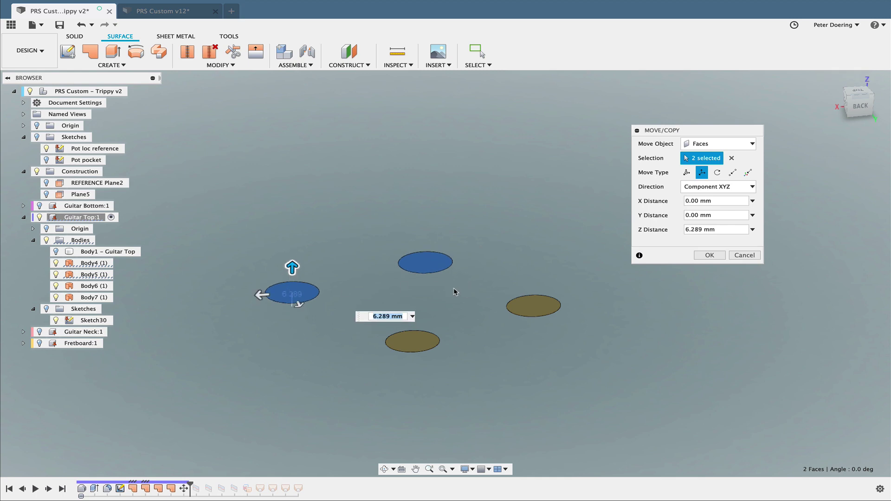
key("Return")
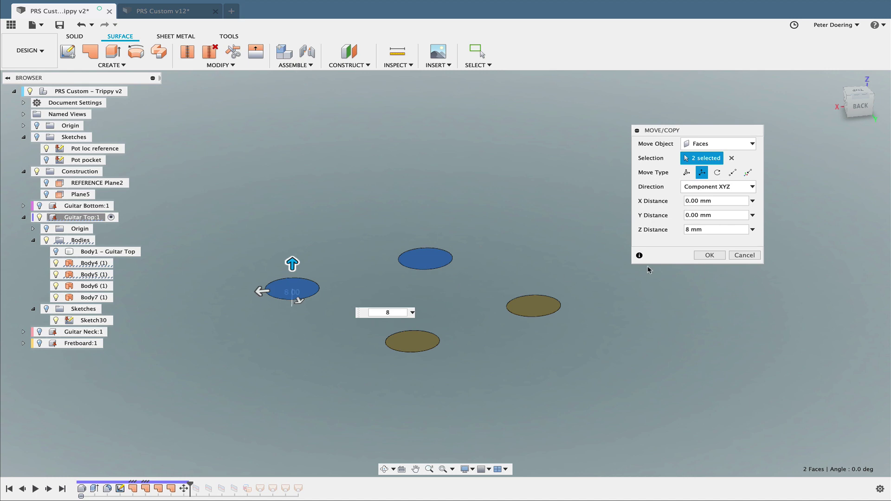
left_click(697, 257)
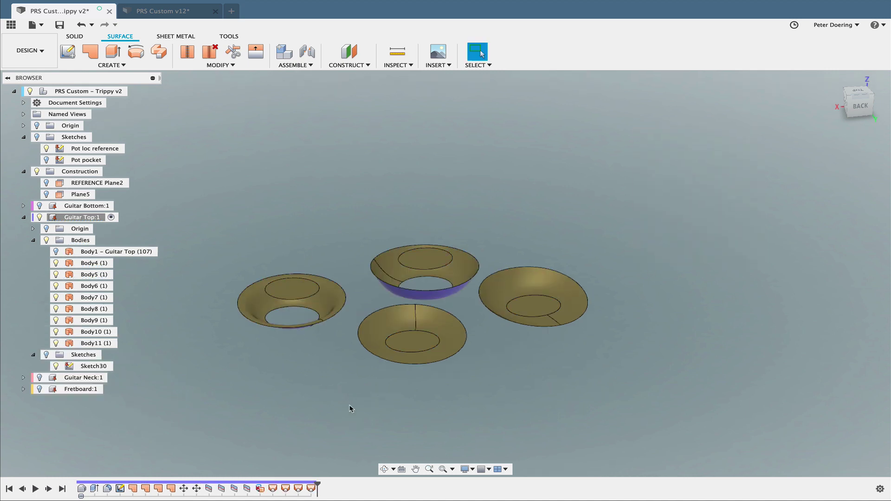
Step: Select the leftmost recess's loft feature in the design history and show the guitar top body again
middle_click_drag(318, 400, 314, 413, "shift")
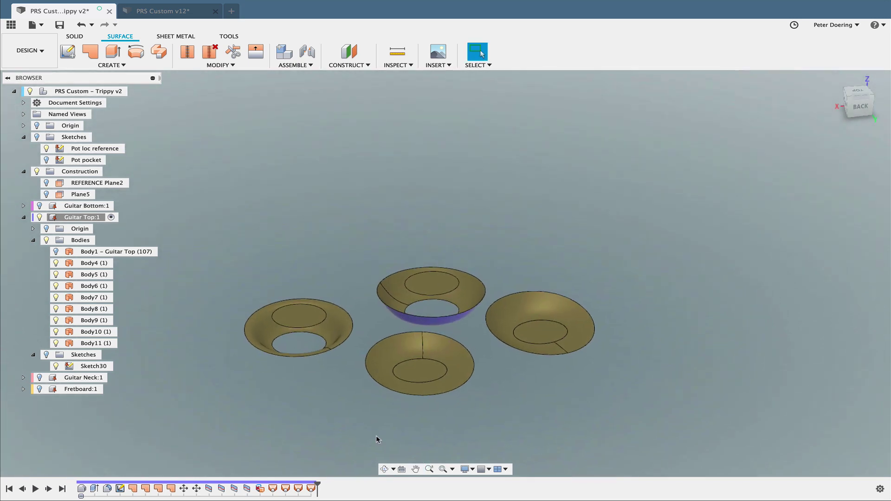
middle_click_drag(326, 456, 268, 423)
left_click(273, 489)
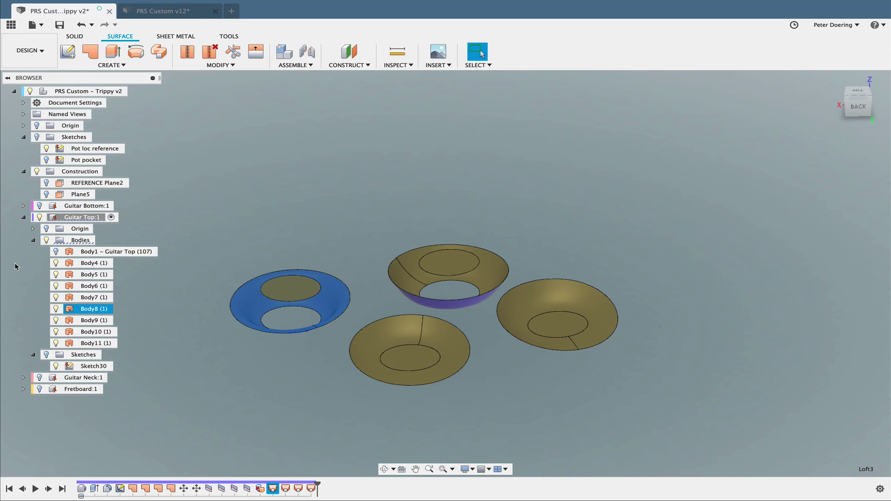
left_click(56, 252)
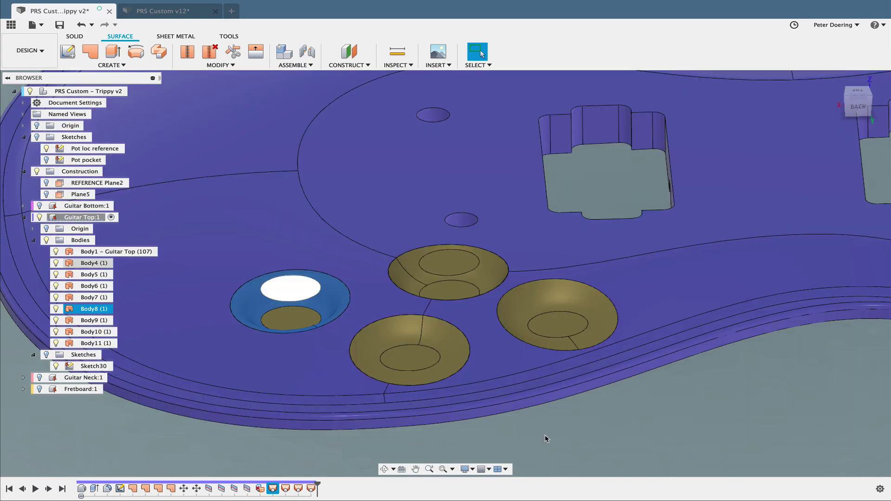
middle_click_drag(545, 439, 410, 448, "shift")
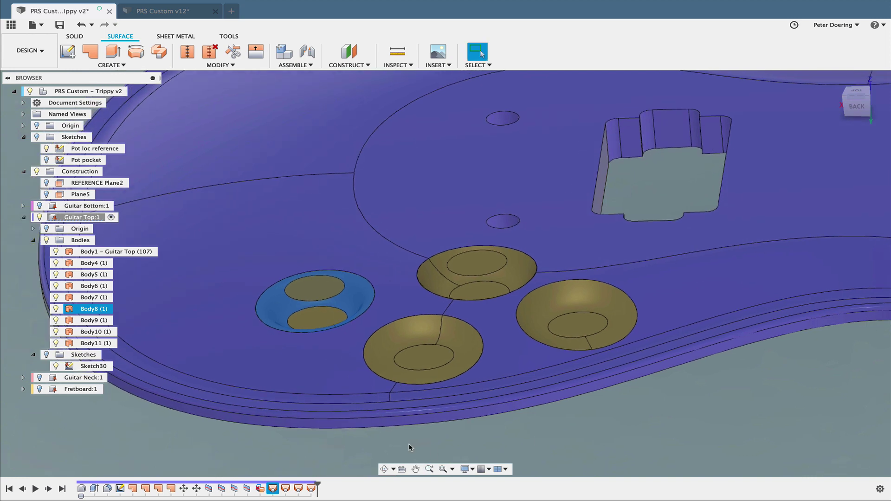
Step: Edit the first face-move feature of the leftmost and upper-middle inner patches, trying Z distances of 4 mm and 0 mm before entering -4 mm
left_click(184, 490)
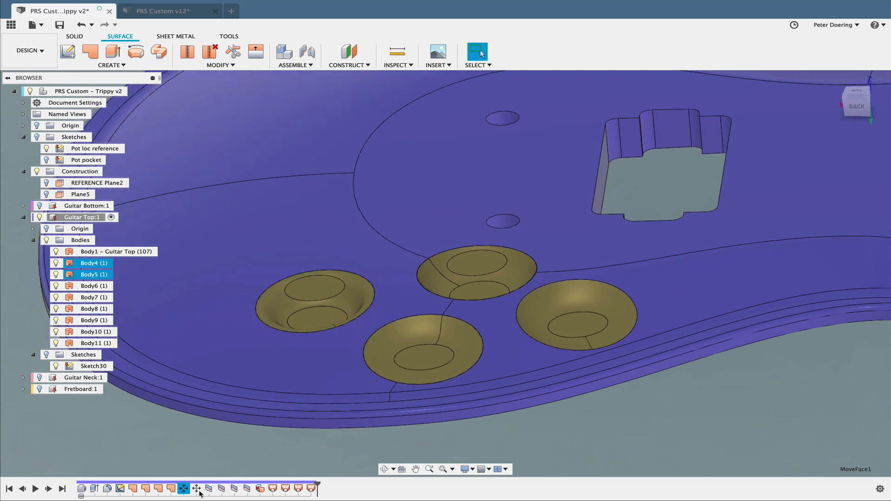
left_click(197, 490)
left_click(184, 490)
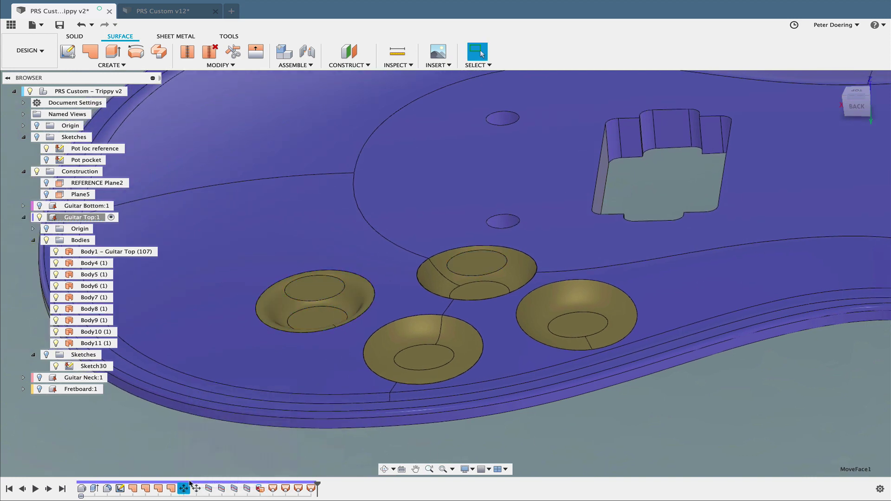
right_click(185, 490)
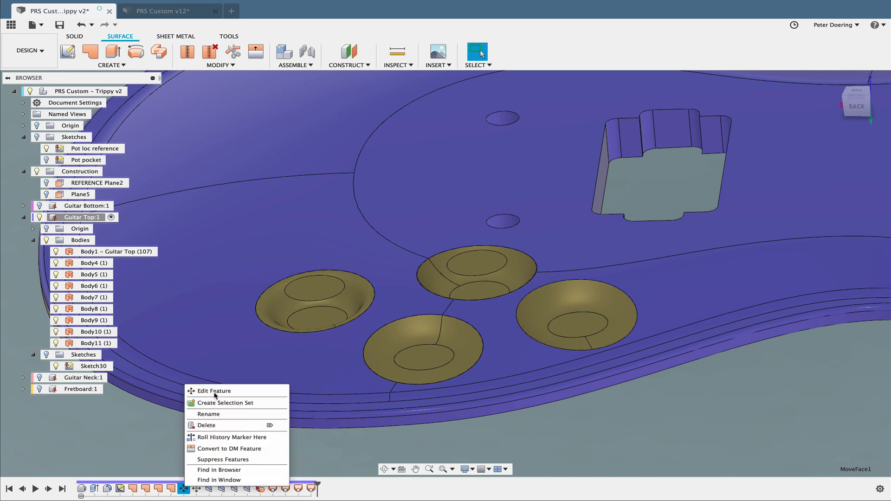
left_click(195, 391)
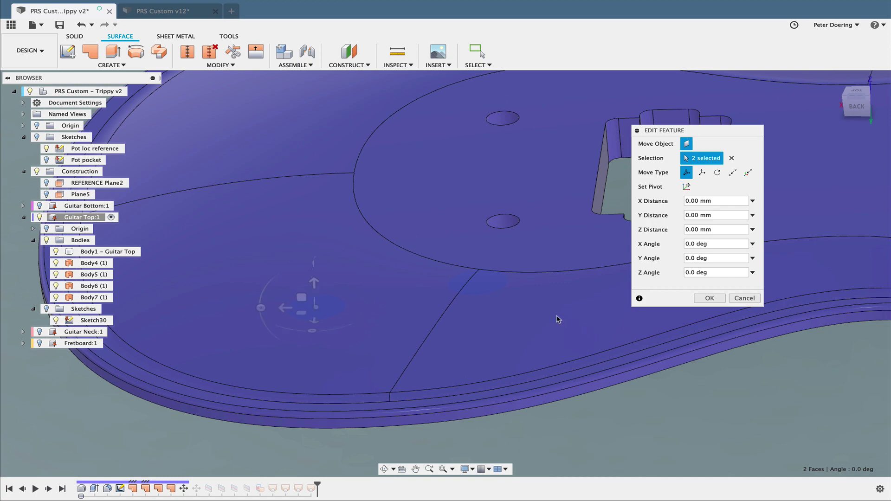
mouse_move(558, 319)
middle_mouse_down("shift")
mouse_move(555, 282)
mouse_move(561, 309)
mouse_move(553, 308)
middle_mouse_up("shift")
left_click_drag(310, 286, 310, 292)
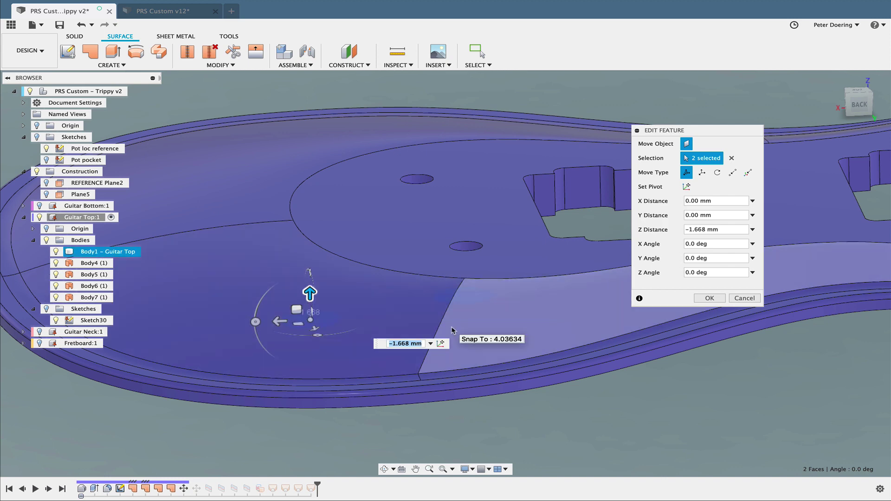
type("4")
key("Return")
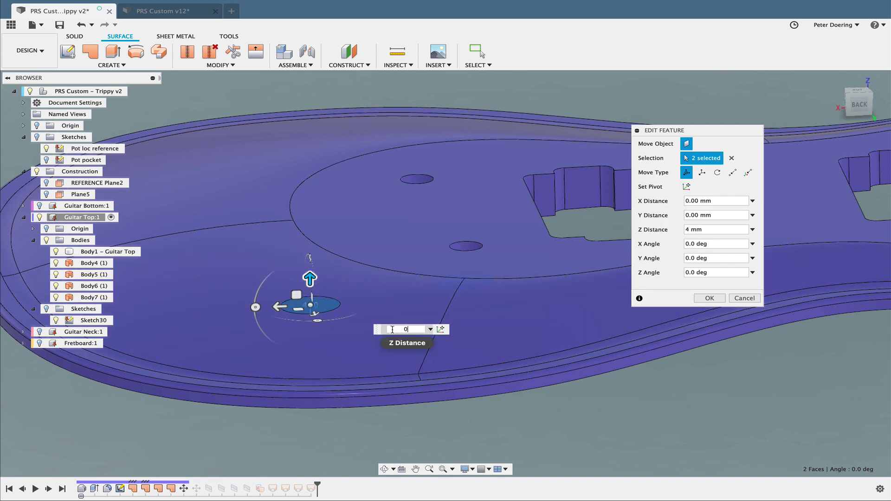
key("Return")
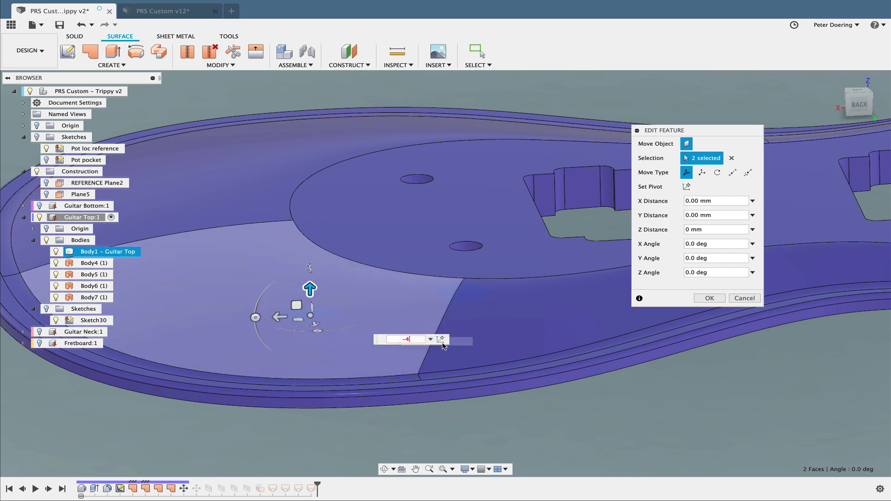
type("-4")
key("Return")
left_click(710, 298)
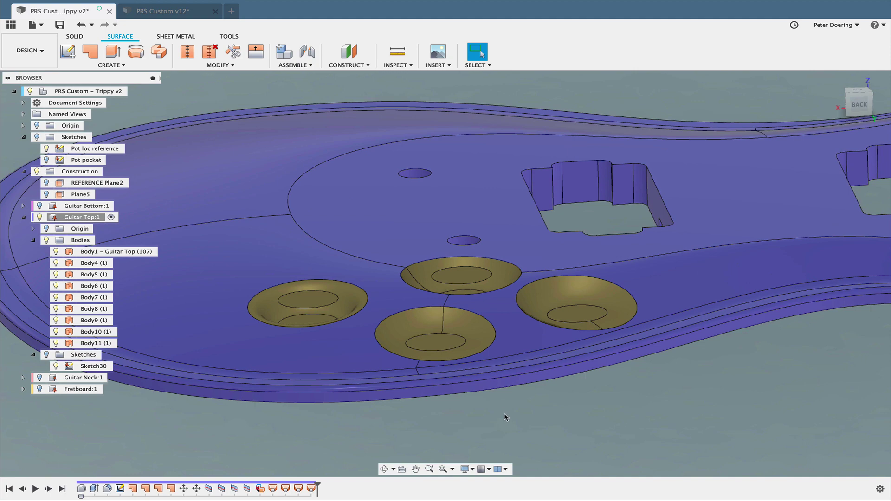
Step: Edit the first face-move feature again and shift the two patch faces about 1.4 mm downward along Z
middle_click_drag(506, 417, 507, 408, "shift")
left_click(184, 492)
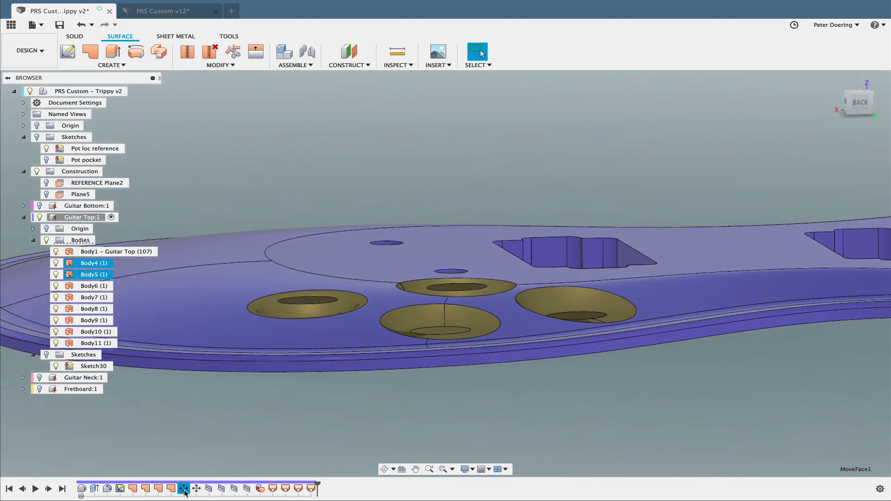
right_click(184, 491)
left_click(214, 394)
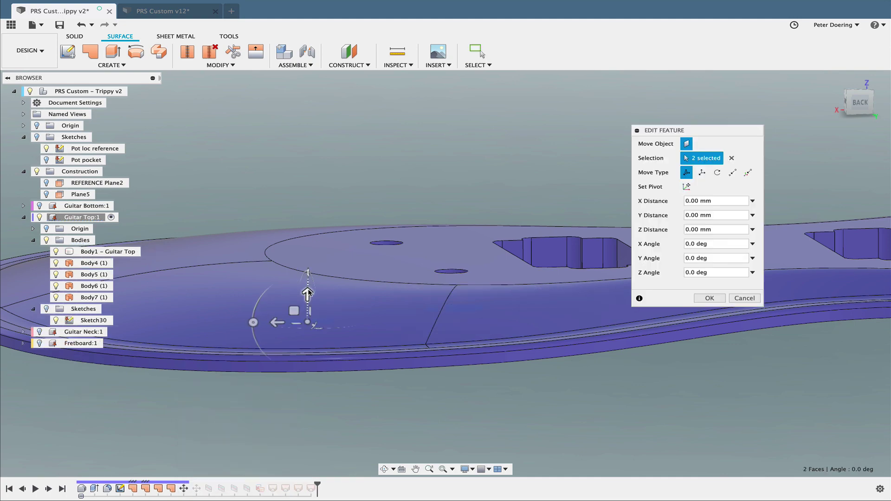
left_click_drag(308, 293, 308, 298)
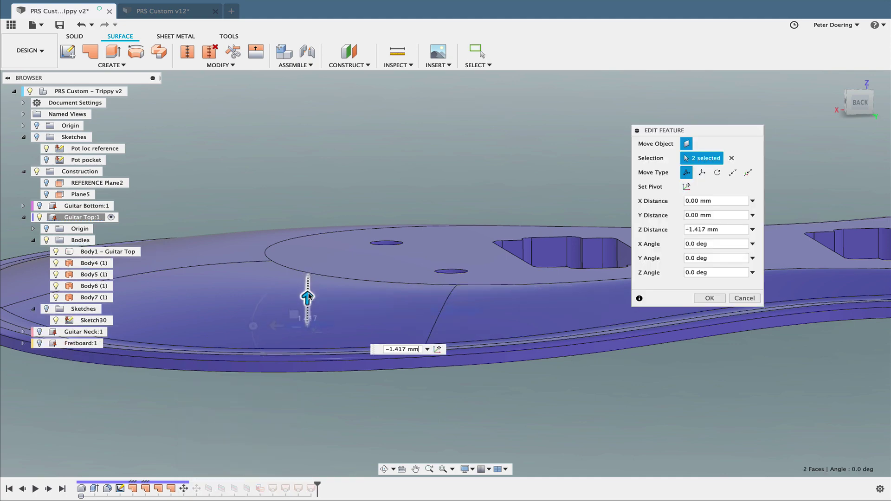
left_click(709, 298)
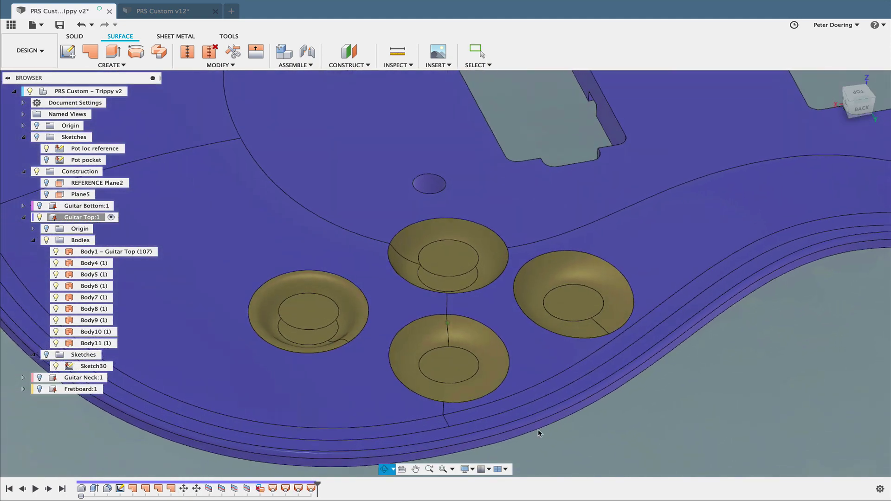
Step: Edit the second face-move feature of the two inner patches and set its Z distance to -4 mm
left_click(328, 339)
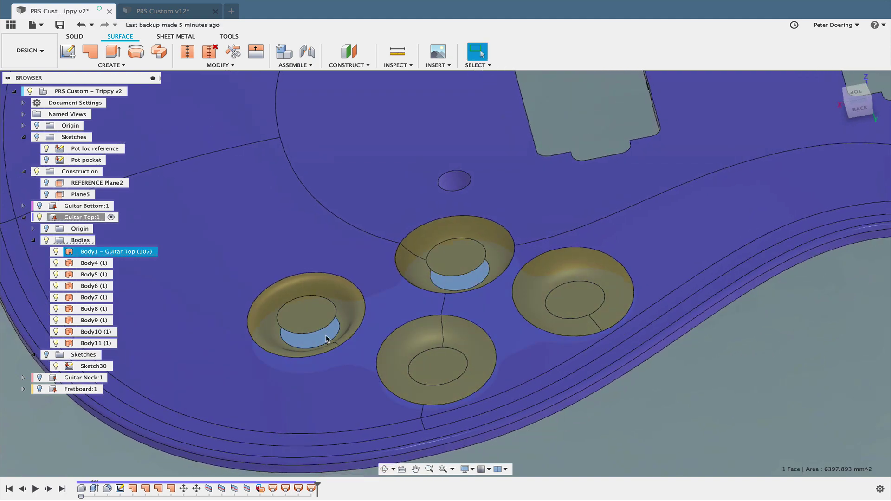
middle_click_drag(651, 398, 299, 416, "shift")
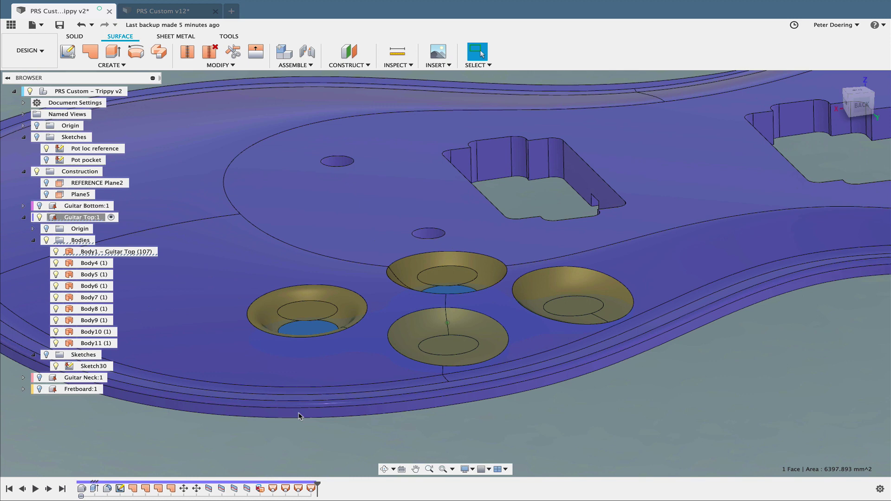
left_click(183, 489)
left_click(195, 490, "shift")
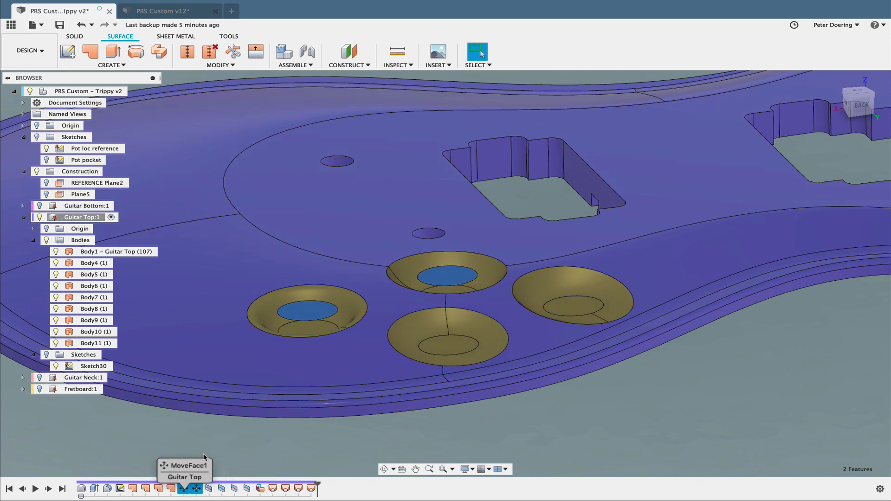
right_click(197, 489)
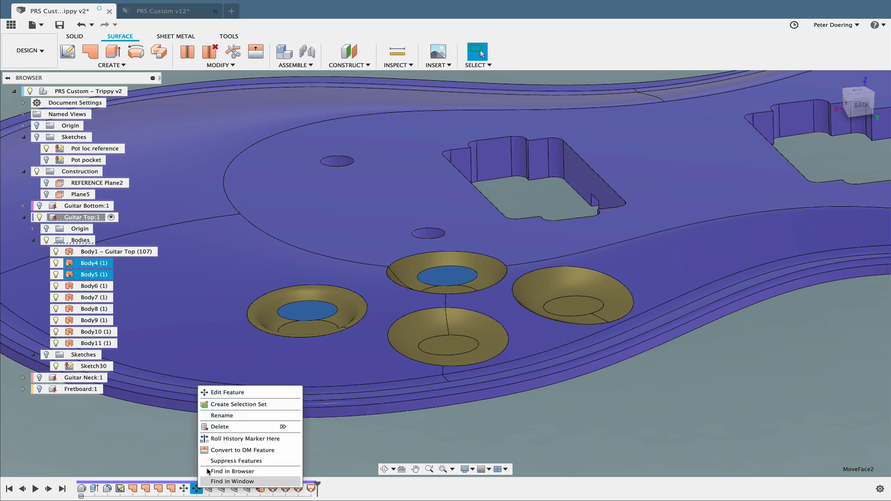
left_click(230, 396)
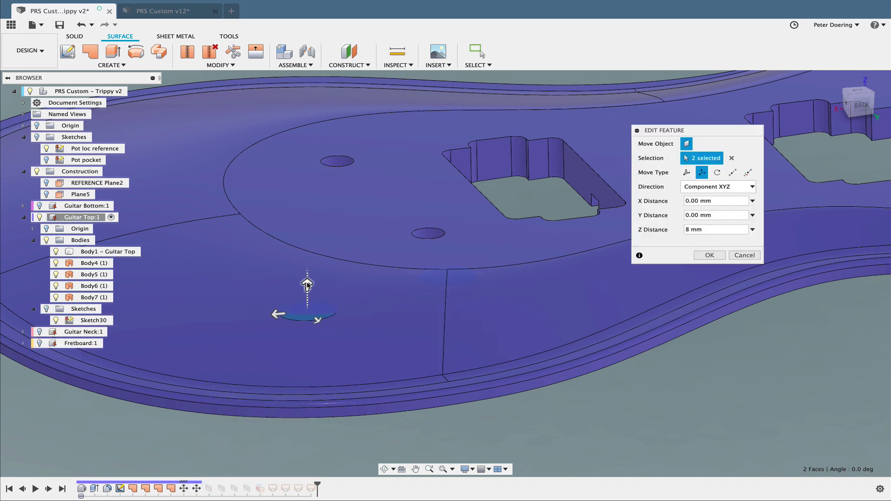
left_click_drag(307, 285, 307, 308)
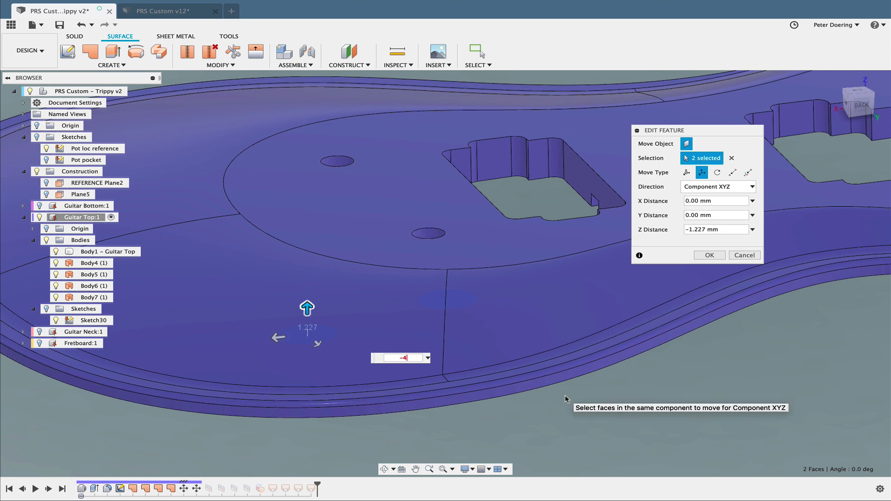
type("-4")
key("Return")
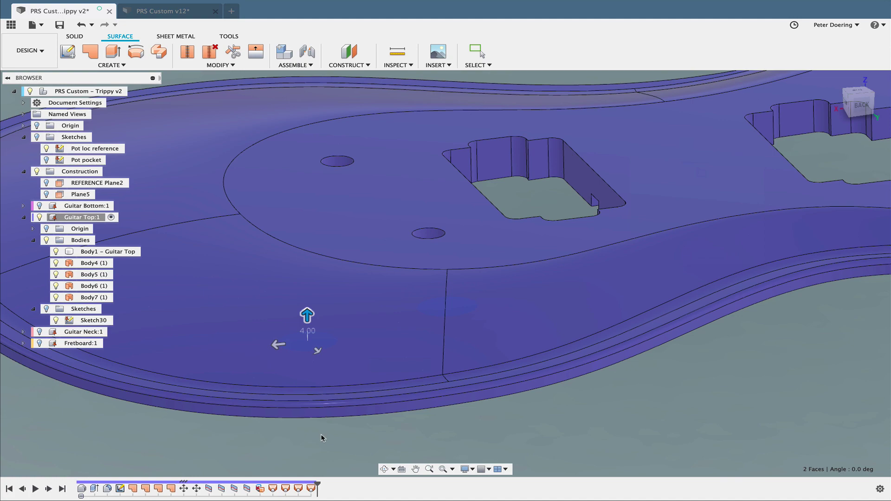
key("Return")
middle_click_drag(319, 439, 317, 457, "shift")
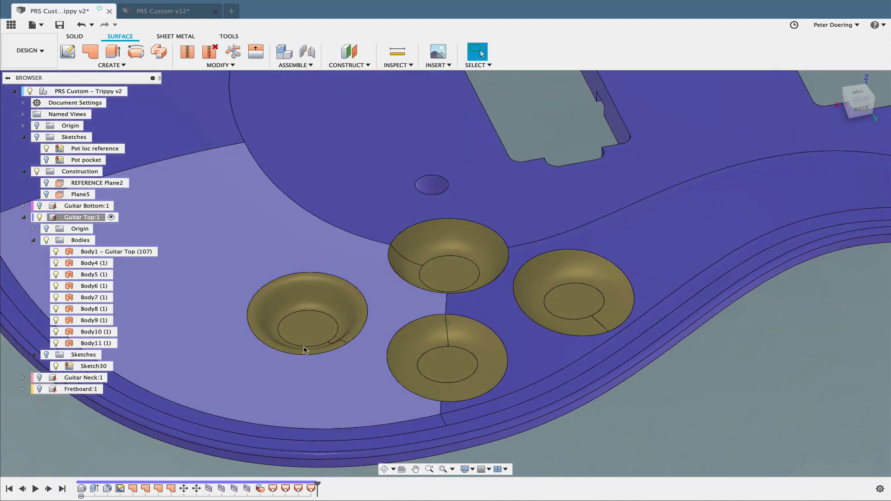
left_click(312, 338)
middle_click_drag(313, 338, 372, 445, "shift")
middle_click_drag(440, 432, 280, 460, "shift")
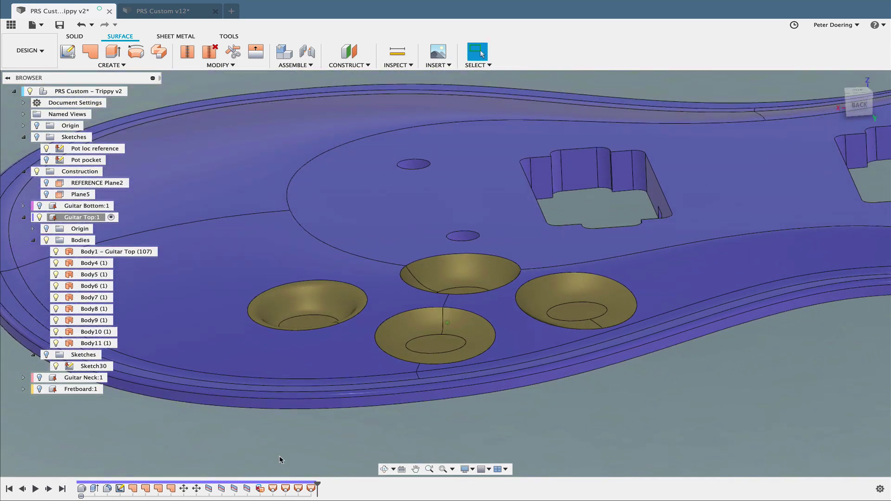
left_click(197, 490)
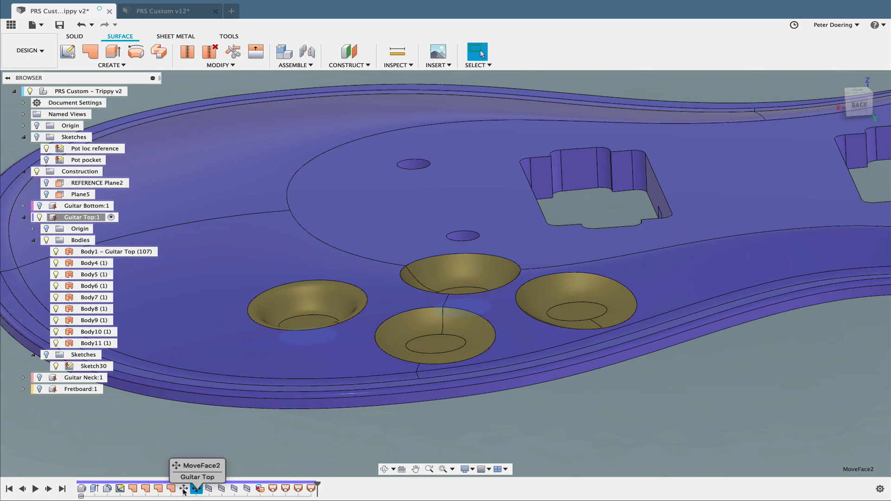
right_click(196, 490)
middle_click_drag(192, 437, 208, 463, "shift")
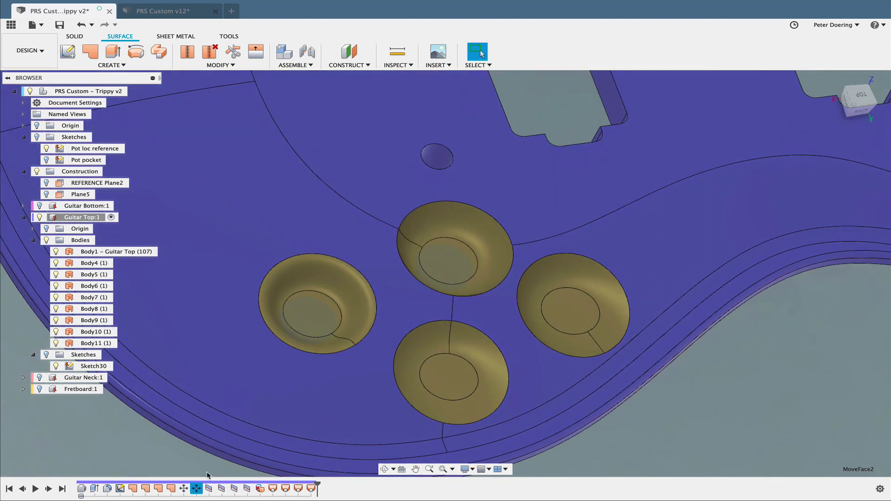
right_click(197, 490)
left_click(309, 369)
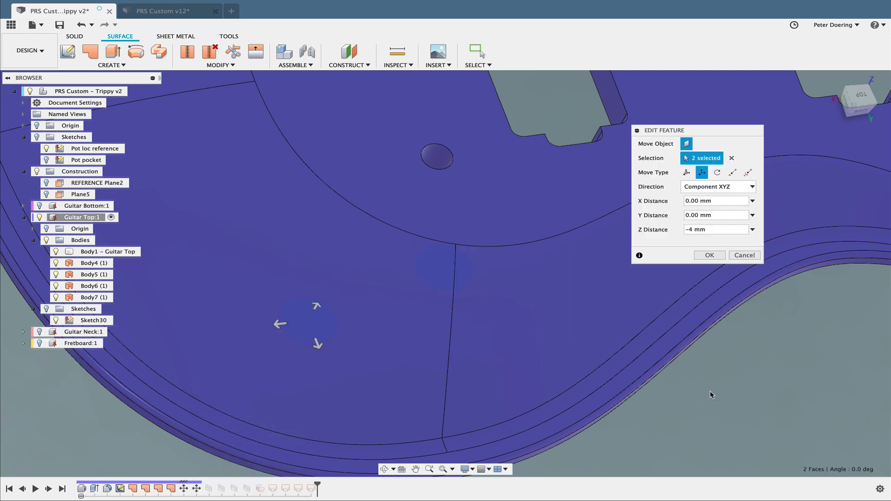
left_click(755, 257)
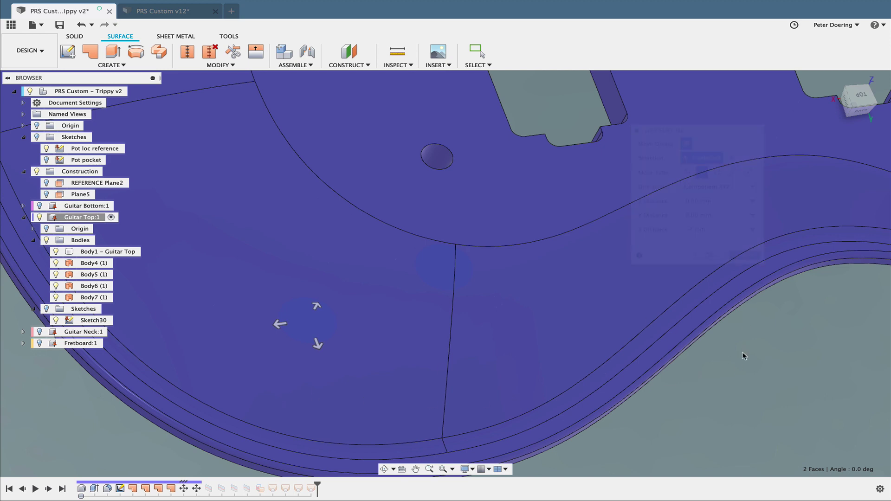
Step: Edit the second face-move feature and raise the two patch faces to a Z distance of about 2.4 mm
scroll(706, 399, "down", 4)
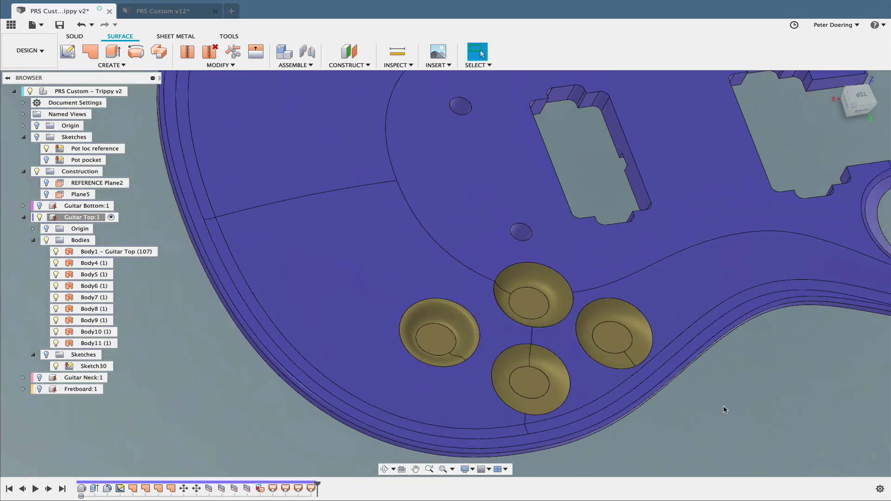
middle_click_drag(724, 407, 642, 392, "shift")
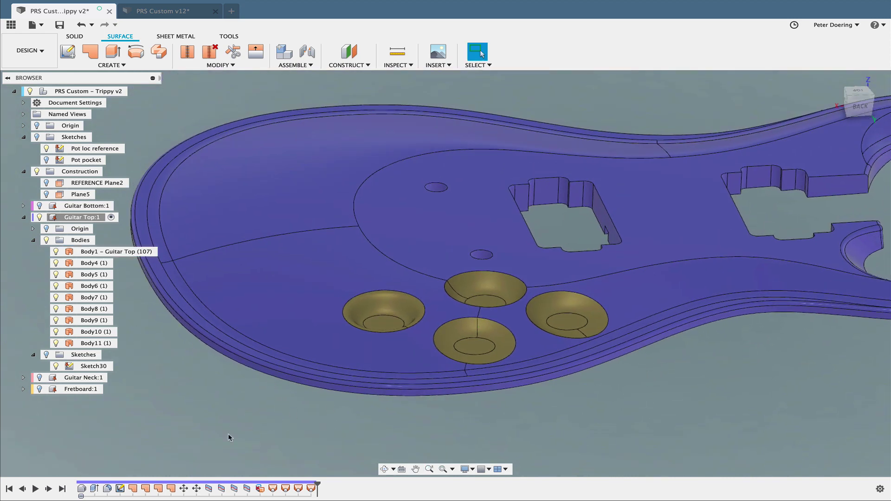
right_click(196, 489)
left_click(233, 397)
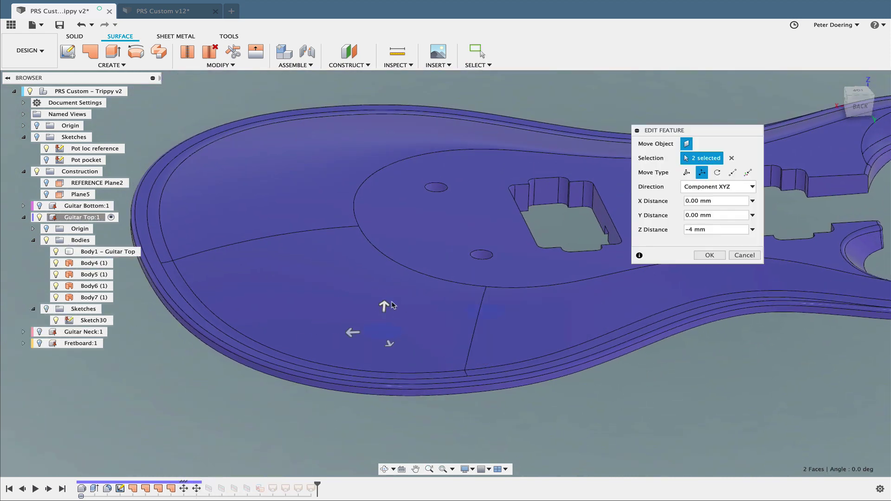
left_click_drag(384, 305, 385, 295)
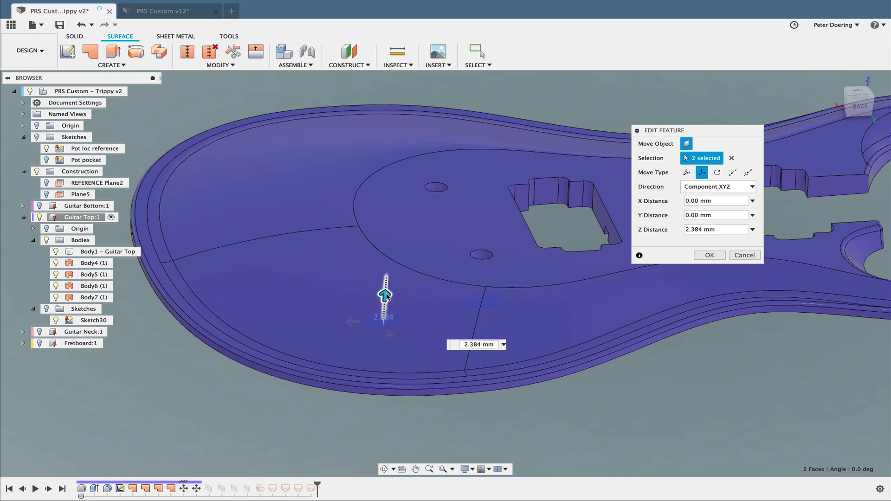
left_click(709, 255)
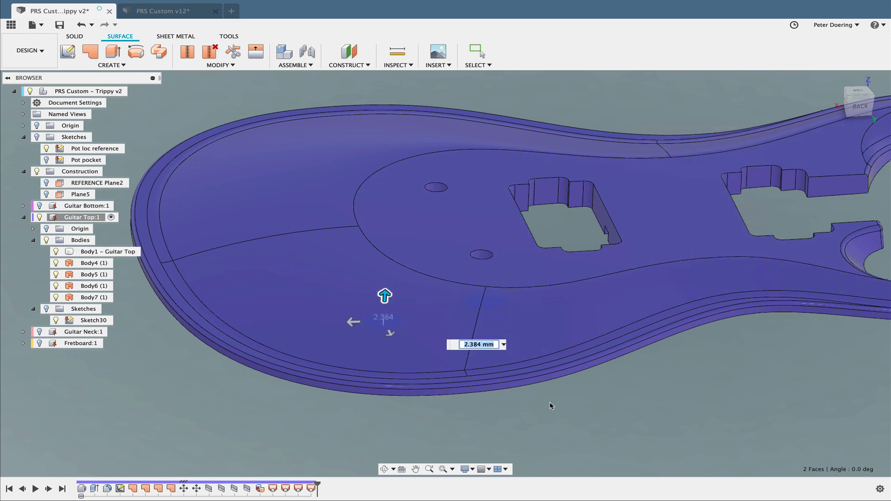
Step: Recompute the leftmost recess's loft by reopening its definition and accepting its existing settings
mouse_move(530, 397)
middle_mouse_down("shift")
mouse_move(525, 430)
mouse_move(525, 402)
middle_mouse_up("shift")
scroll(402, 339, "up", 8)
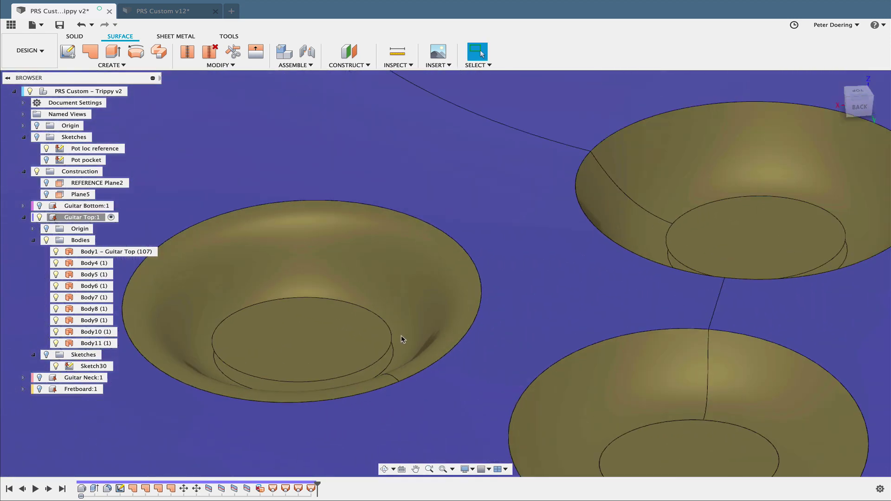
middle_click_drag(402, 340, 402, 352, "shift")
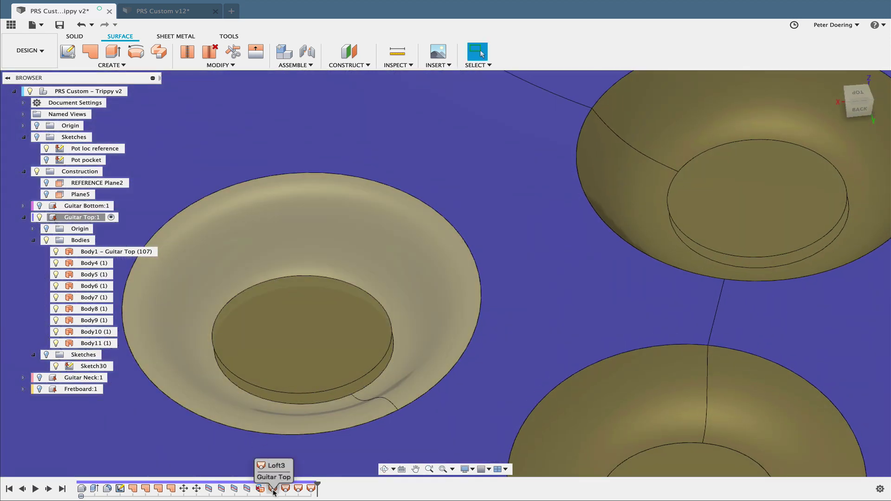
right_click(274, 492)
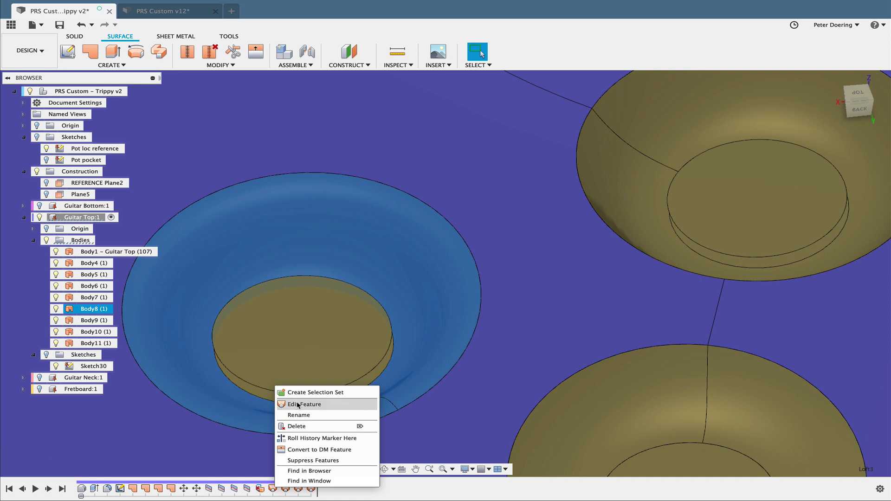
left_click(300, 405)
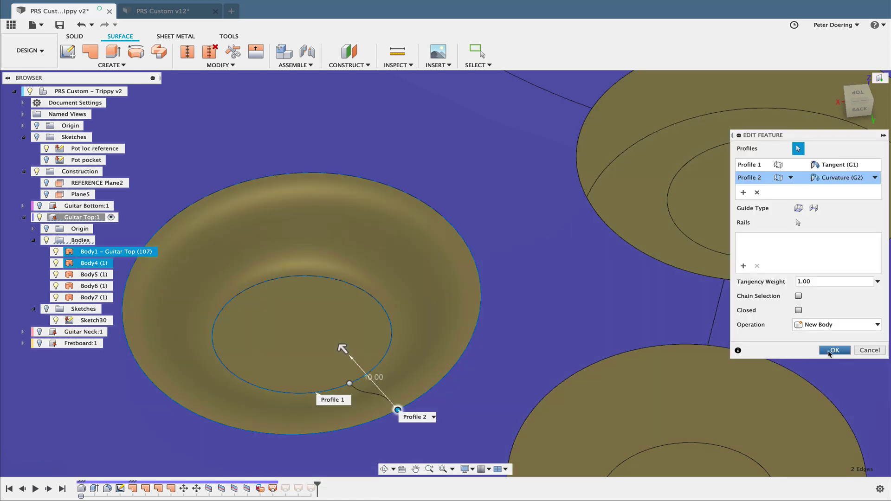
left_click(835, 352)
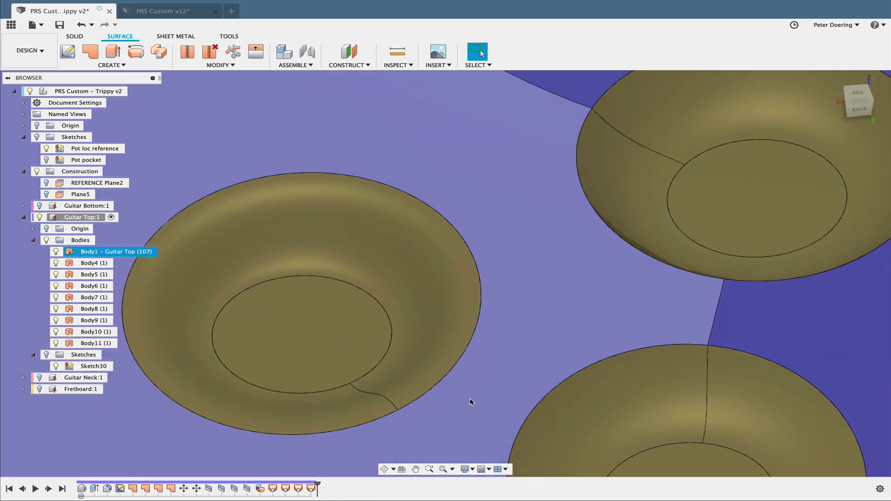
Step: Delete the first face-move feature of the two inner patches from the design history
middle_click_drag(460, 407, 479, 441)
scroll(460, 384, "down", 10)
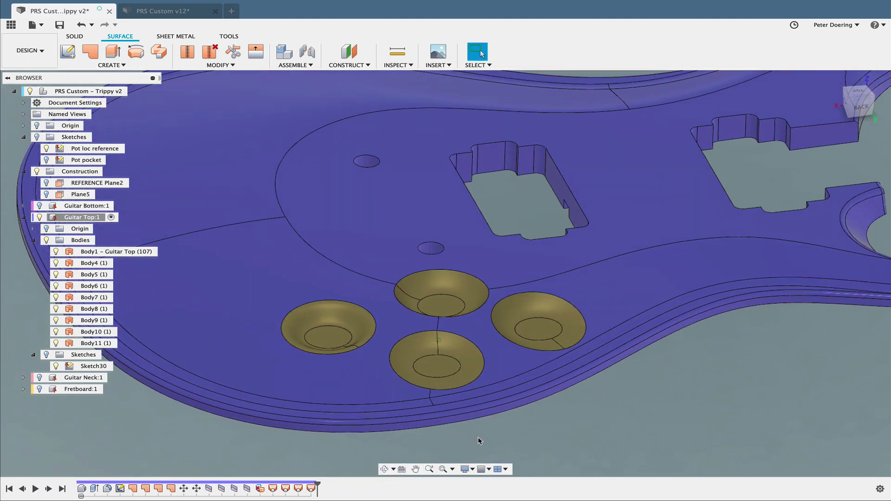
left_click(196, 488)
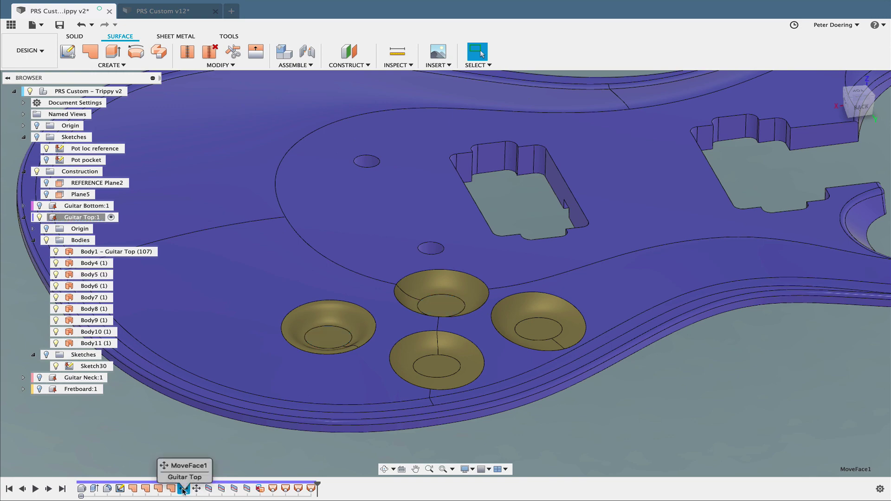
right_click(182, 490)
middle_click_drag(183, 490, 205, 454, "shift")
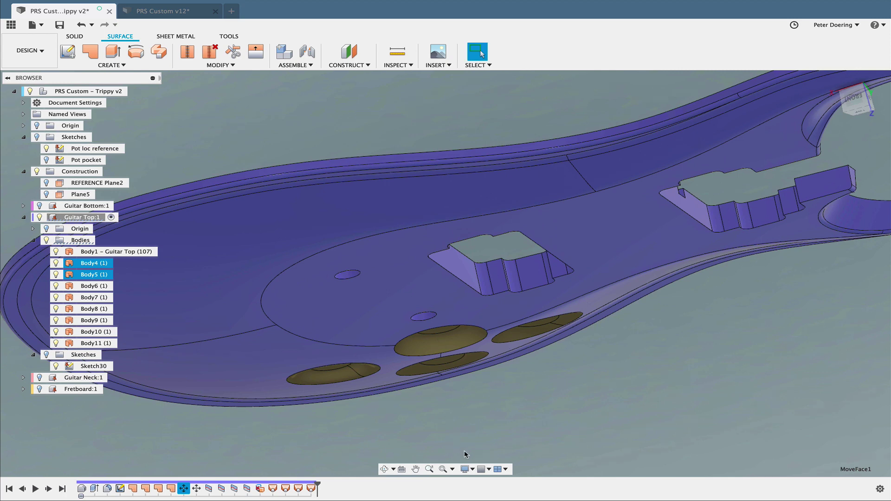
middle_click_drag(466, 455, 473, 439, "shift")
middle_click_drag(466, 380, 472, 385, "shift")
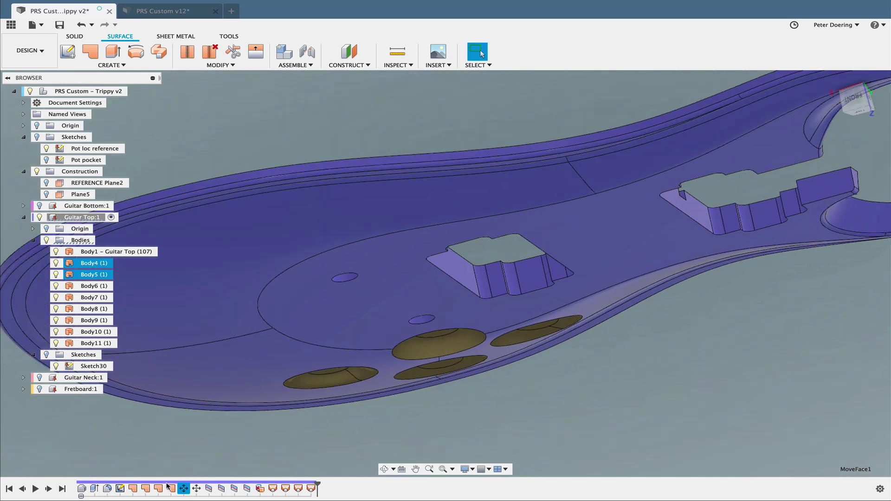
right_click(183, 488)
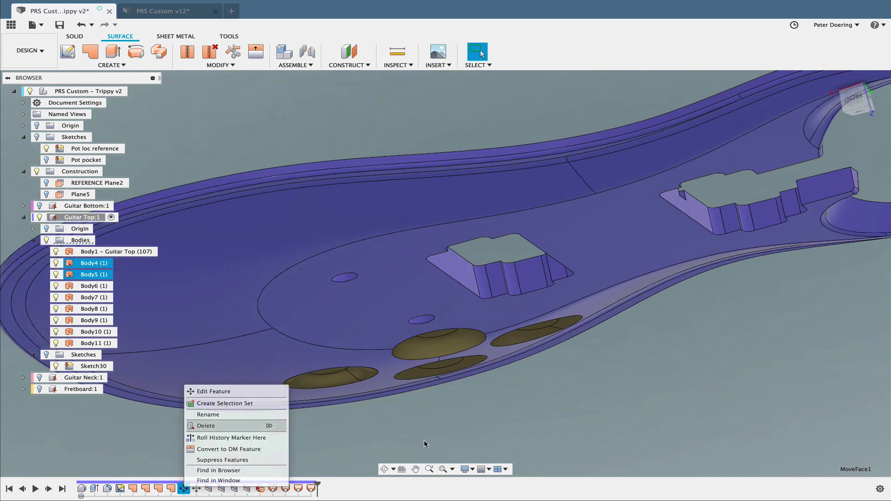
key("Delete")
scroll(427, 442, "down", 3)
scroll(431, 401, "up", 1)
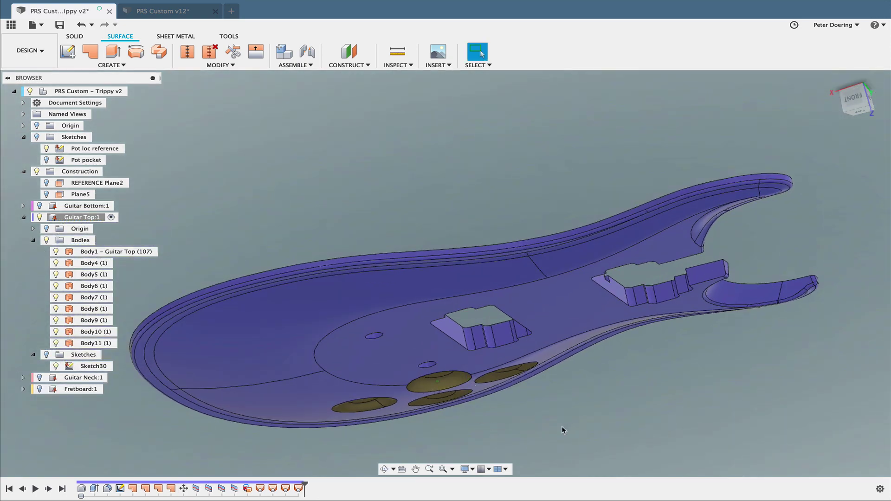
Step: Edit the remaining face-move feature of the two inner patches and set its Z distance to 4 mm
middle_click_drag(563, 431, 389, 362, "shift")
scroll(389, 377, "up", 5)
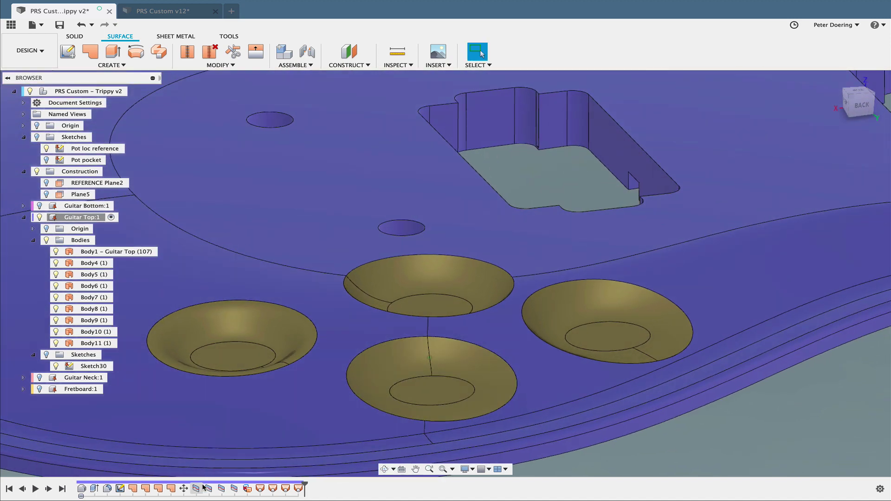
left_click(183, 489)
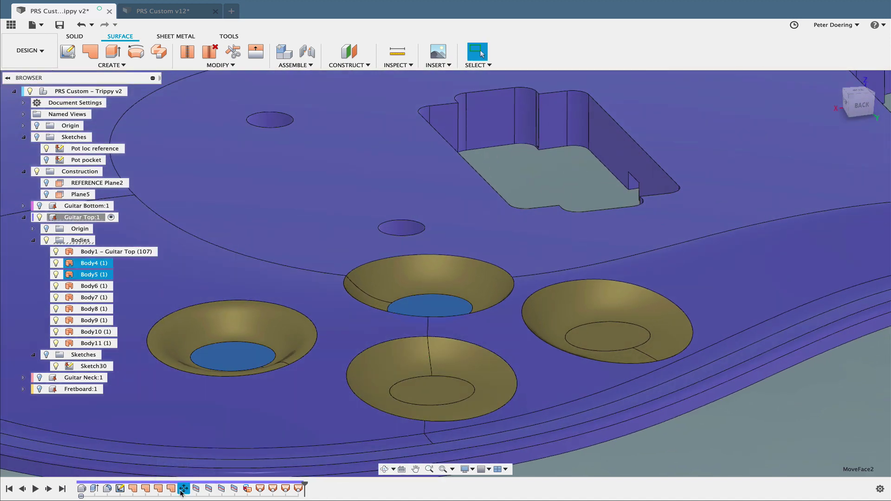
right_click(181, 492)
left_click(222, 393)
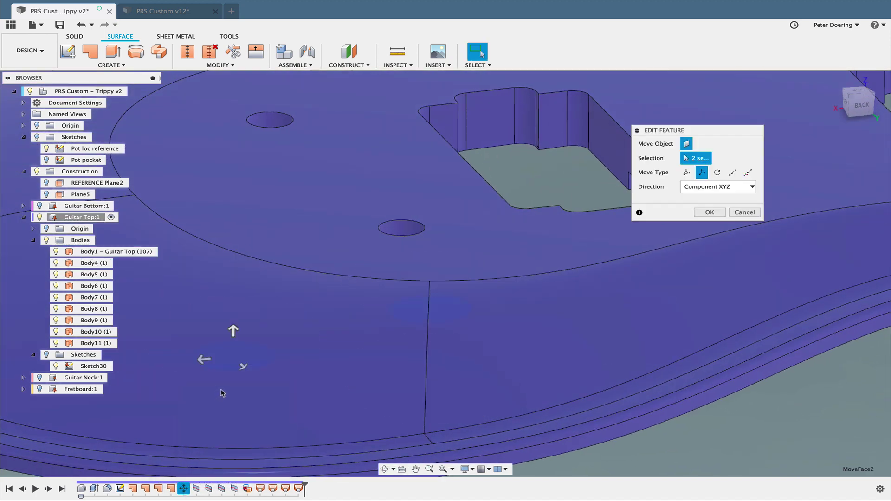
left_click_drag(233, 331, 233, 328)
left_click(717, 230)
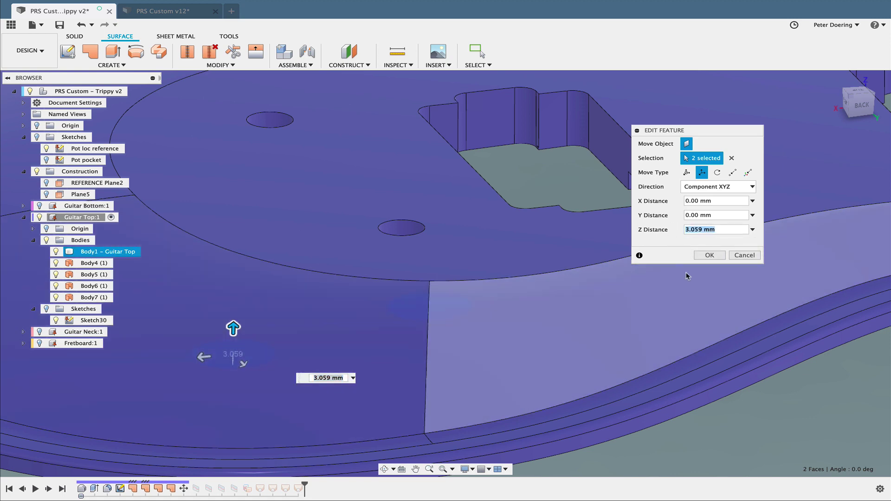
type("4")
left_click(709, 256)
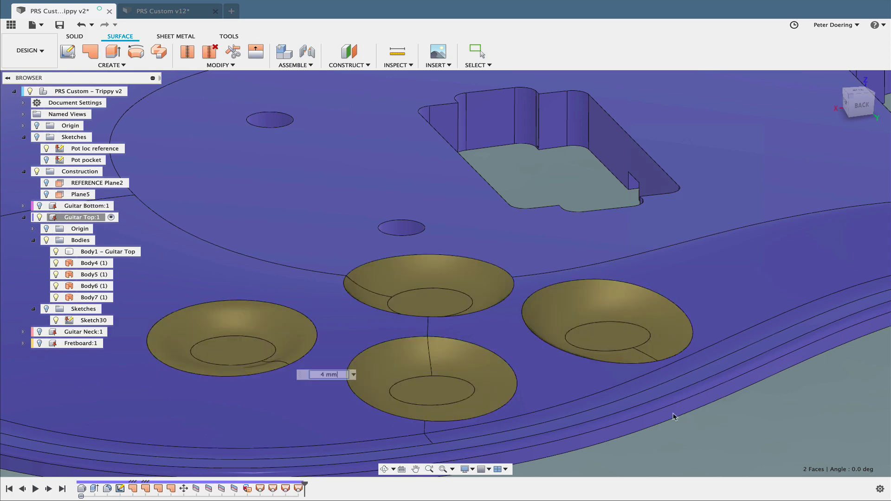
Step: Roll the history back to just after the remaining face move and hide the guitar top body
mouse_move(662, 414)
middle_mouse_down("shift")
mouse_move(666, 438)
mouse_move(665, 408)
mouse_move(655, 421)
middle_mouse_up("shift")
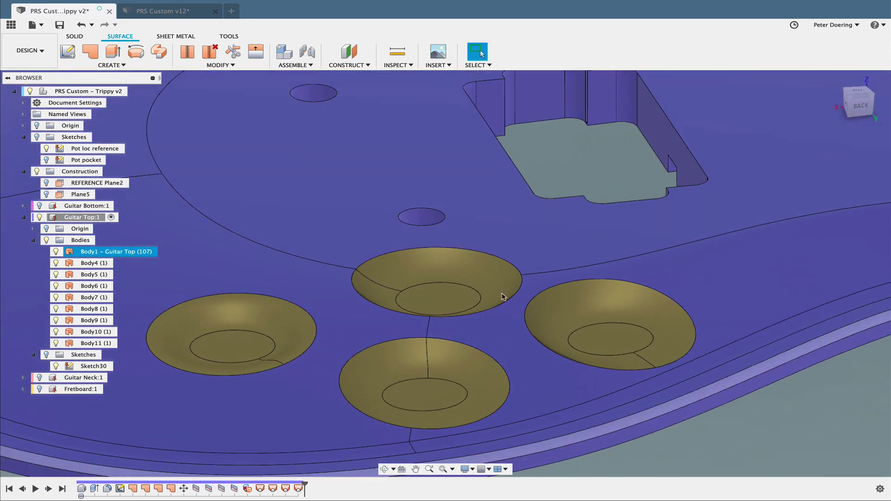
scroll(609, 451, "down", 3)
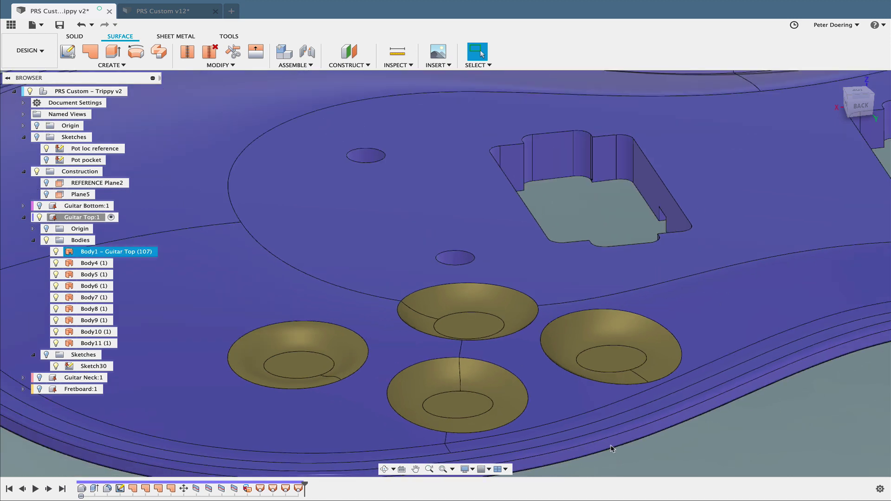
left_click_drag(305, 485, 180, 483)
middle_click_drag(570, 452, 543, 403)
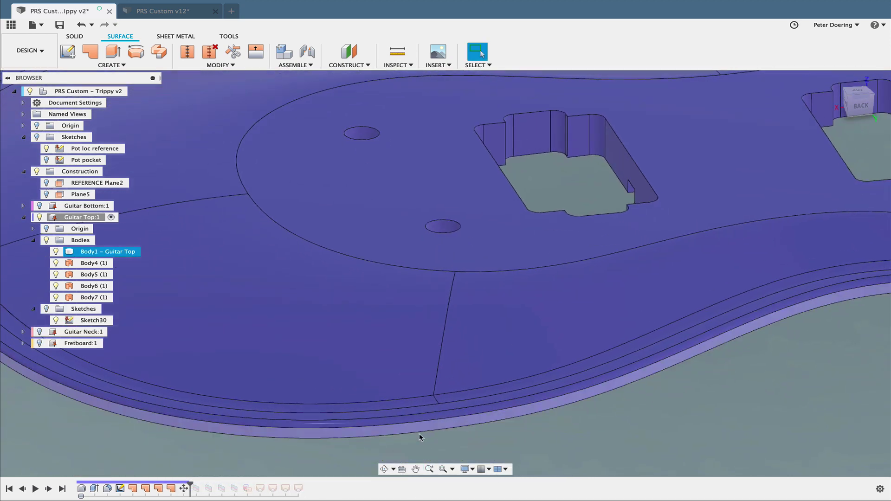
left_click(57, 256)
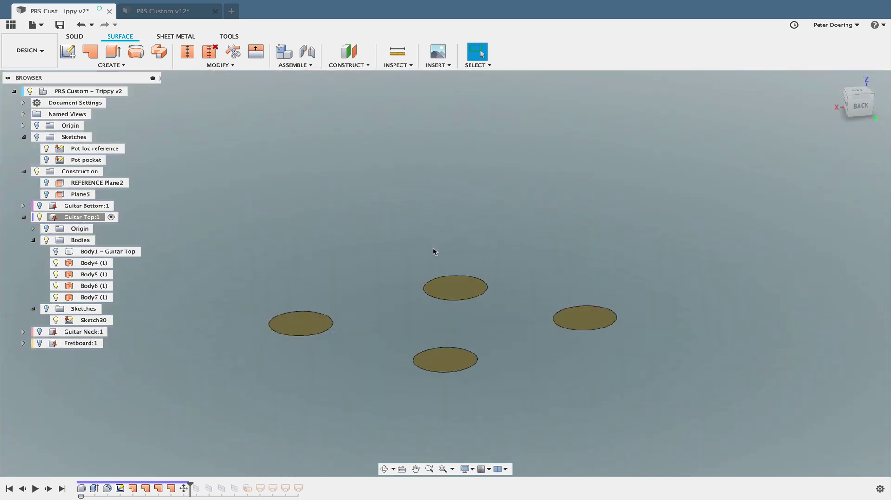
Step: Move the inner patch Body5 up along Z by 2.5 mm
key("s")
left_click(463, 287)
left_click(463, 290)
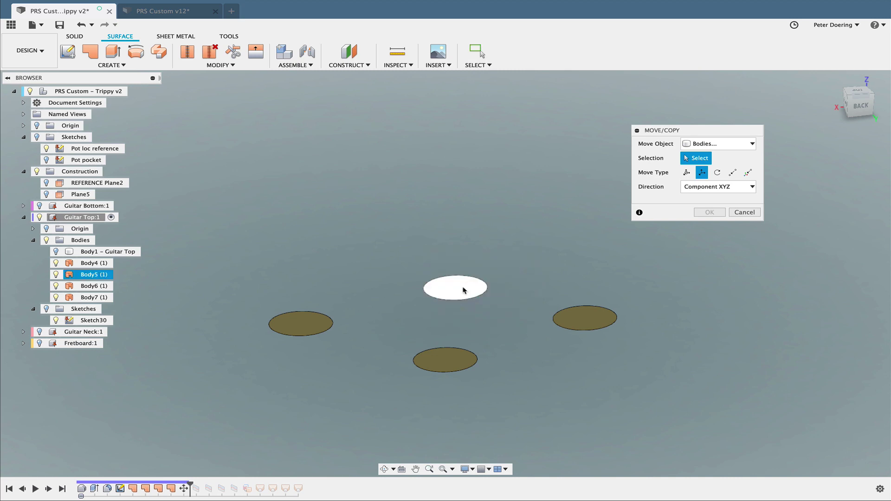
left_click_drag(460, 263, 461, 257)
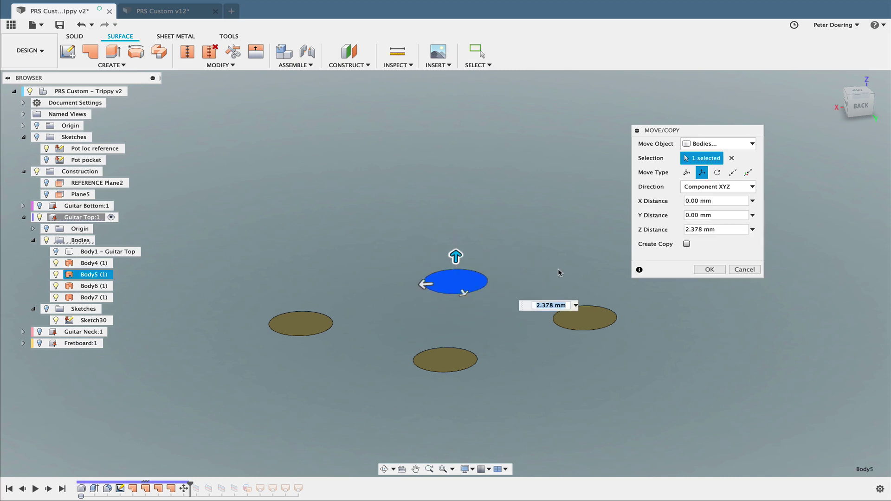
key("Return")
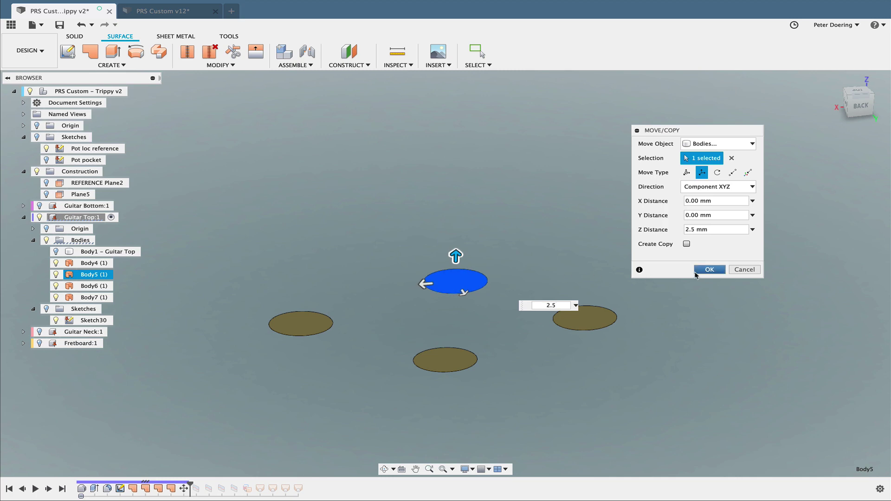
left_click(709, 270)
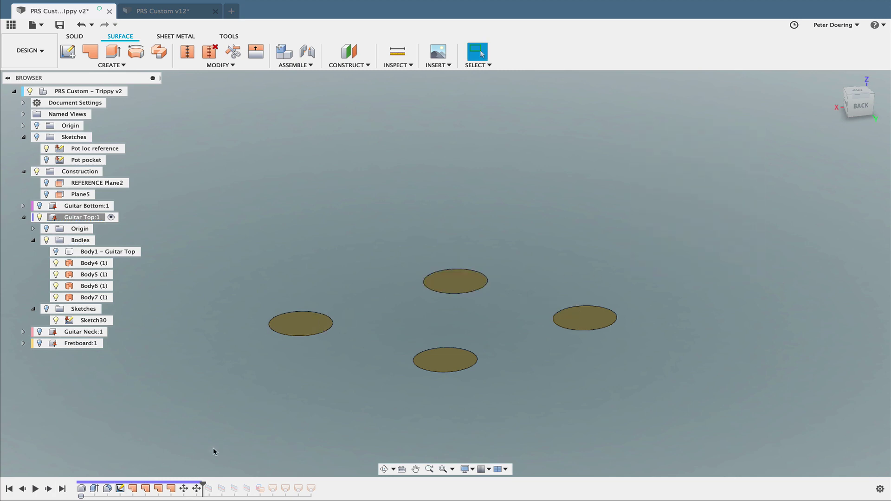
Step: Roll the history forward to its end and recompute the loft around the raised patch by reopening and accepting its definition
left_click_drag(203, 485, 318, 485)
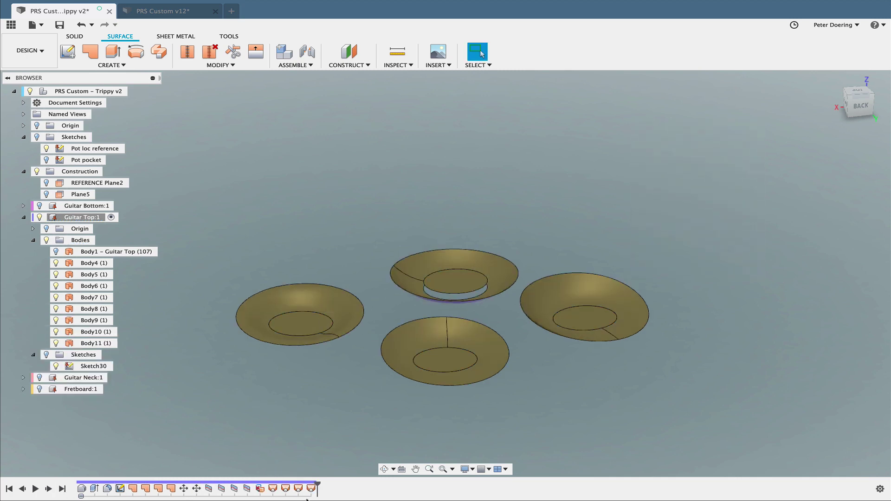
left_click(311, 490)
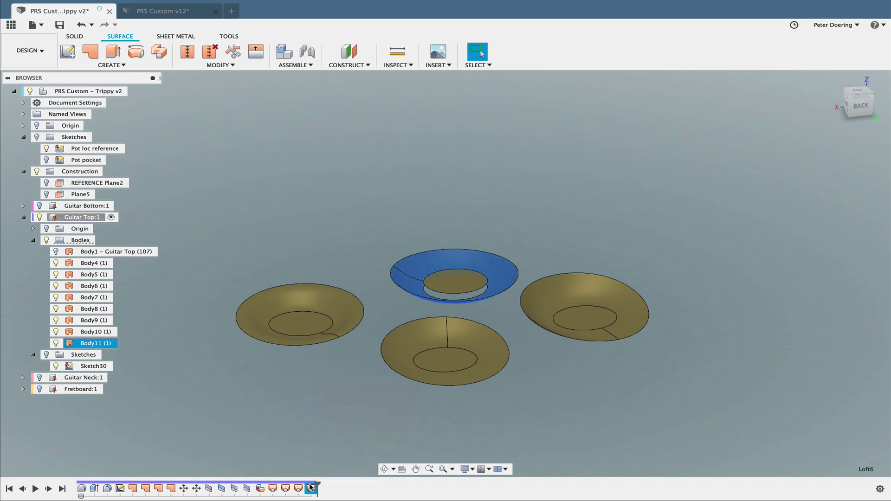
right_click(312, 489)
left_click(339, 402)
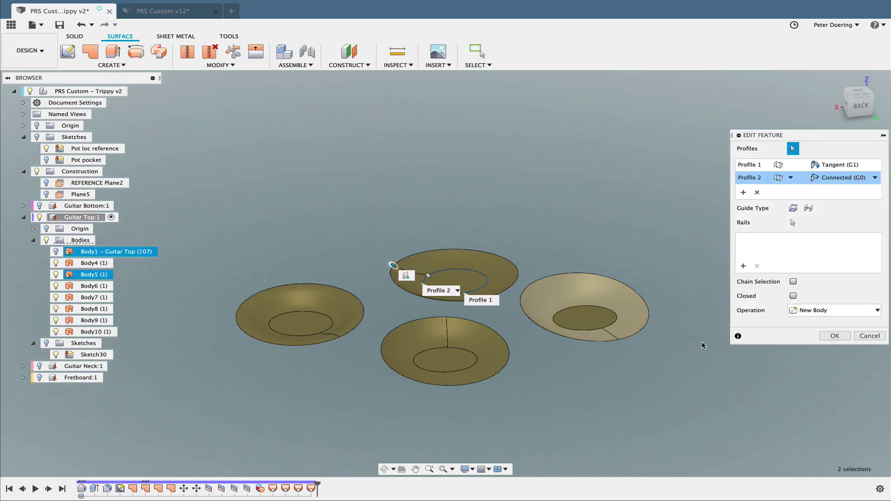
left_click(835, 336)
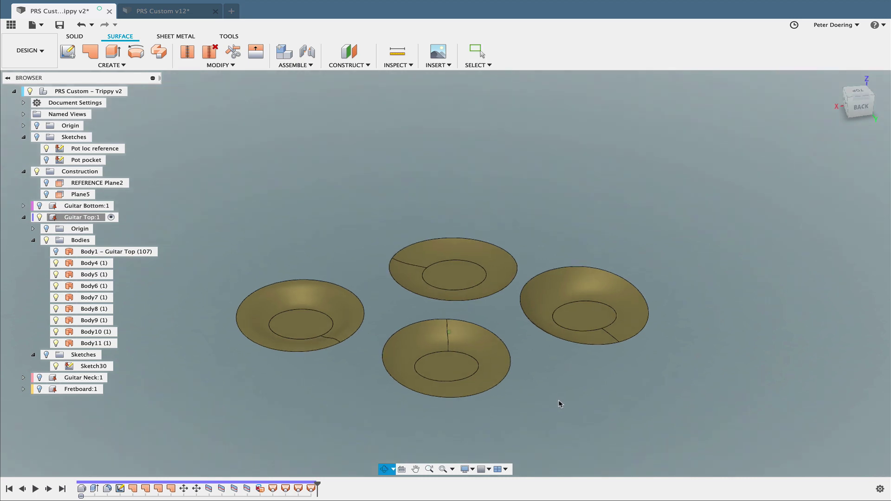
mouse_move(559, 401)
middle_mouse_down("shift")
mouse_move(562, 432)
mouse_move(566, 398)
mouse_move(557, 397)
middle_mouse_up("shift")
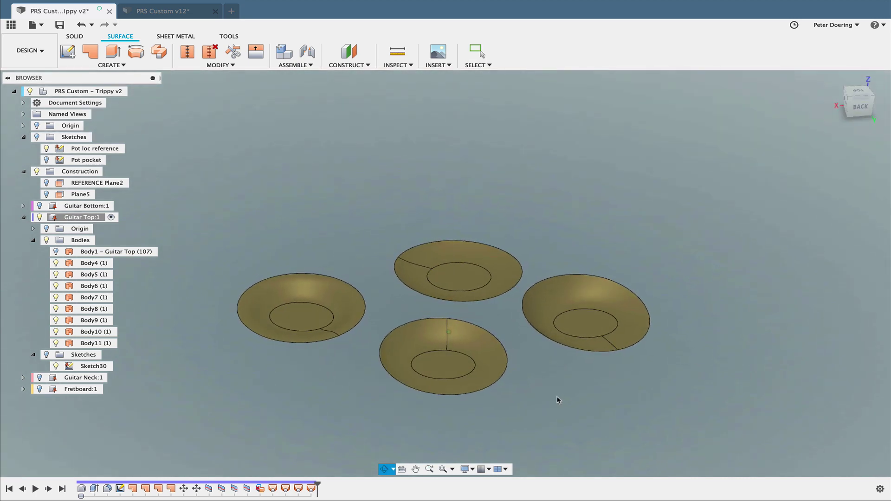
key("Escape")
Step: Show the guitar top body again around the four knob recesses
left_click(144, 253)
key("v")
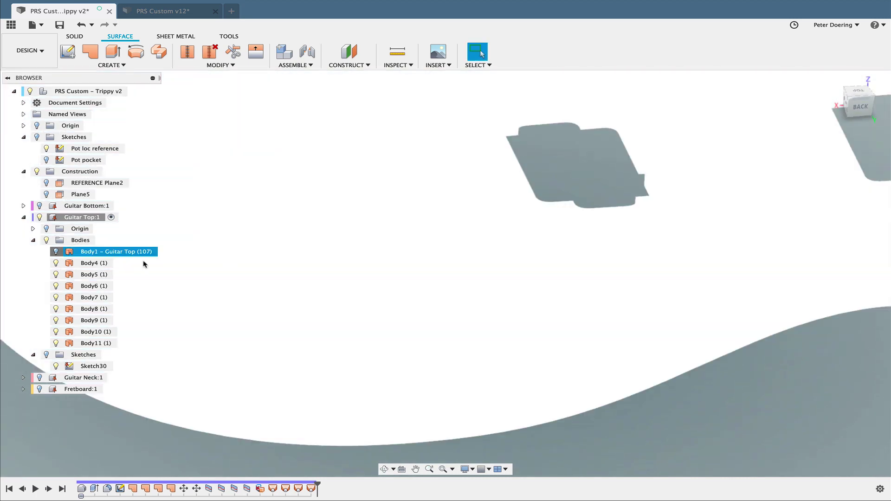
mouse_move(586, 405)
middle_mouse_down("shift")
mouse_move(597, 425)
mouse_move(584, 400)
middle_mouse_up("shift")
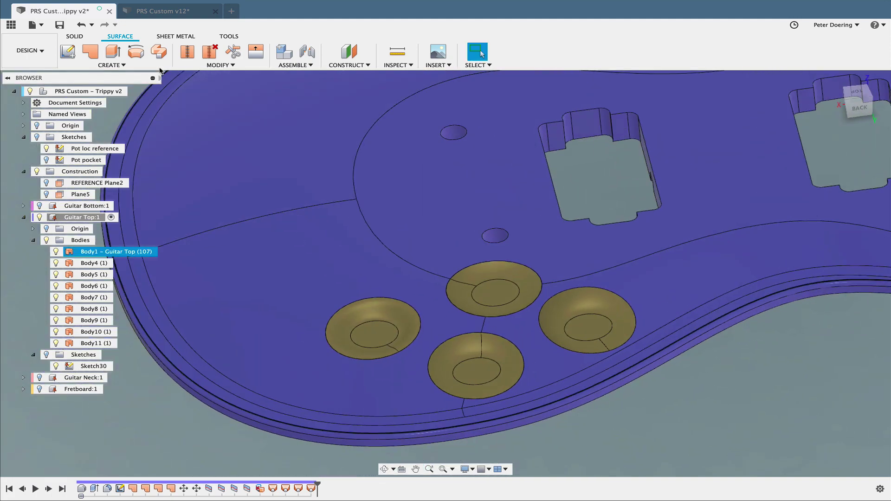
Step: Stitch the guitar top, the four inner patches and the four lofts into a new body with a tolerance of 0.01 mm
left_click(188, 51)
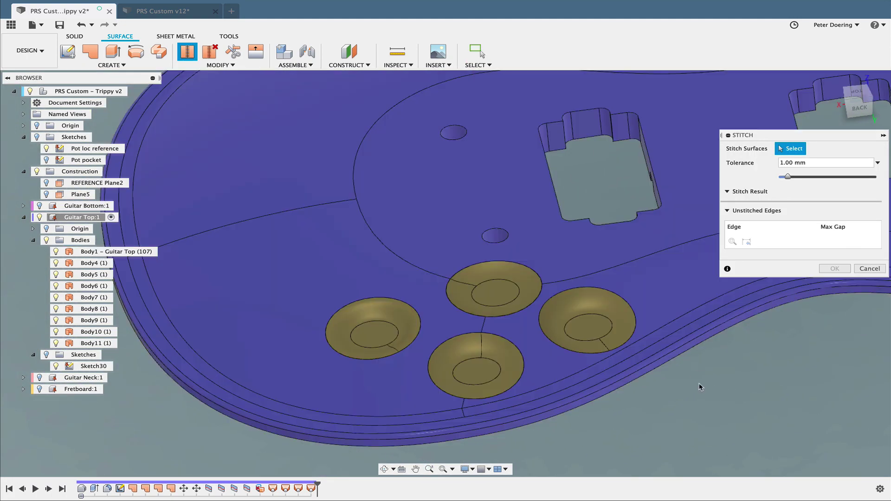
mouse_move(662, 388)
middle_mouse_down()
mouse_move(605, 350)
mouse_move(646, 387)
middle_mouse_up()
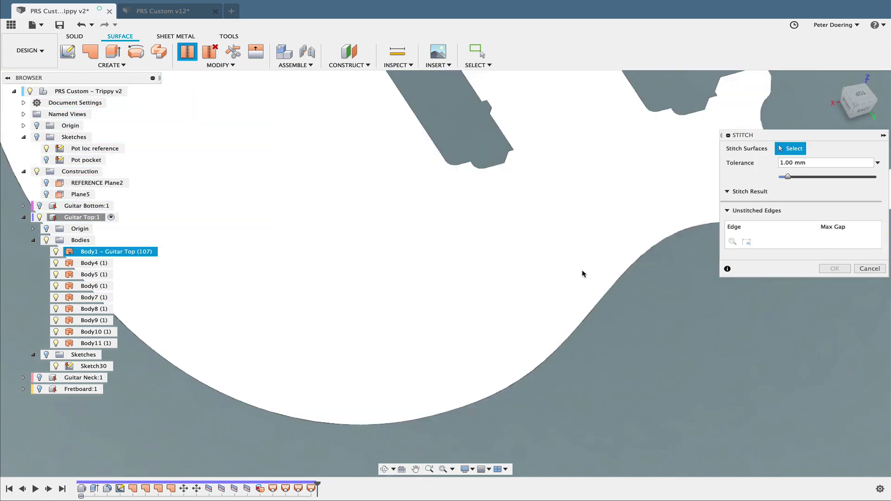
left_click(632, 328)
left_click_drag(695, 264, 172, 381)
middle_click_drag(631, 413, 654, 347, "shift")
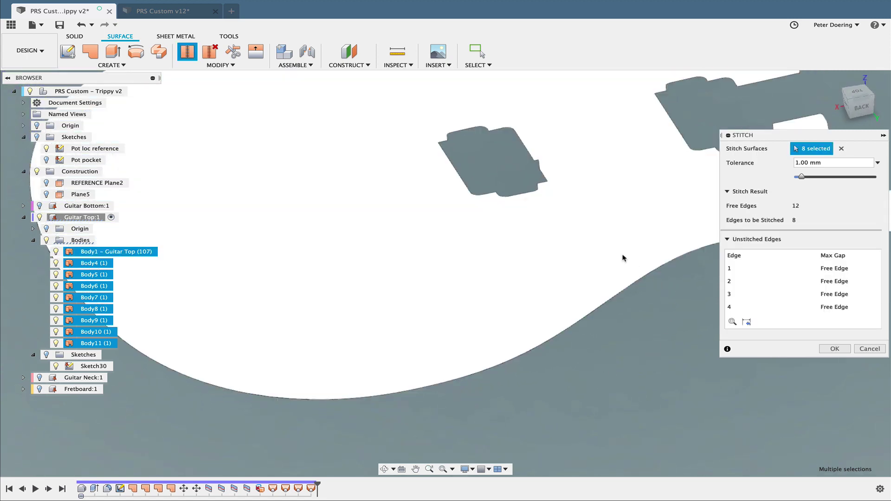
left_click(622, 256)
scroll(639, 350, "down", 5)
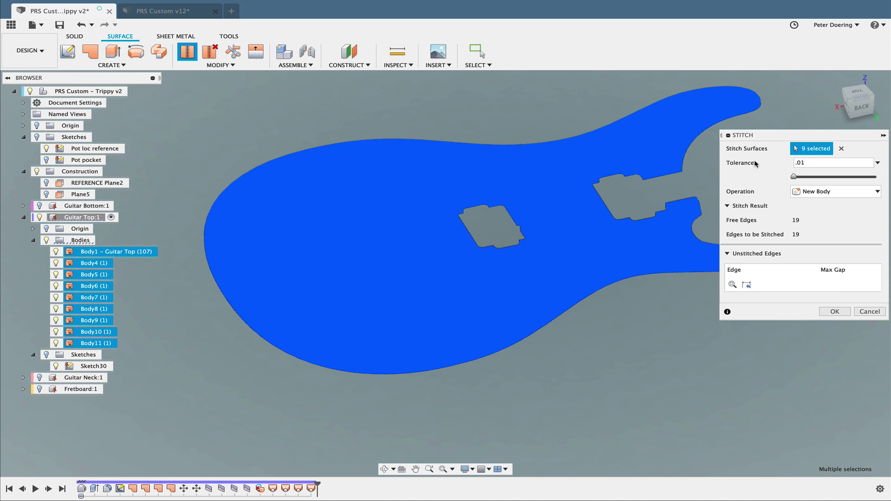
left_click(834, 311)
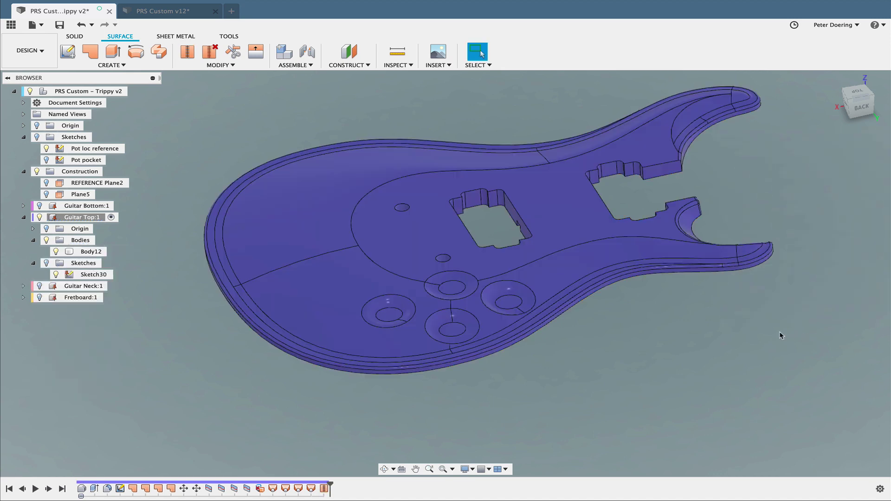
Step: Try a tangent-chain fillet on the outer rims of the three knob recesses nearest the pickup cavities and body edge
middle_click_drag(599, 339, 598, 364, "shift")
scroll(559, 353, "up", 3)
middle_click_drag(598, 364, 631, 377, "shift")
scroll(611, 363, "up", 1)
scroll(631, 378, "up", 2)
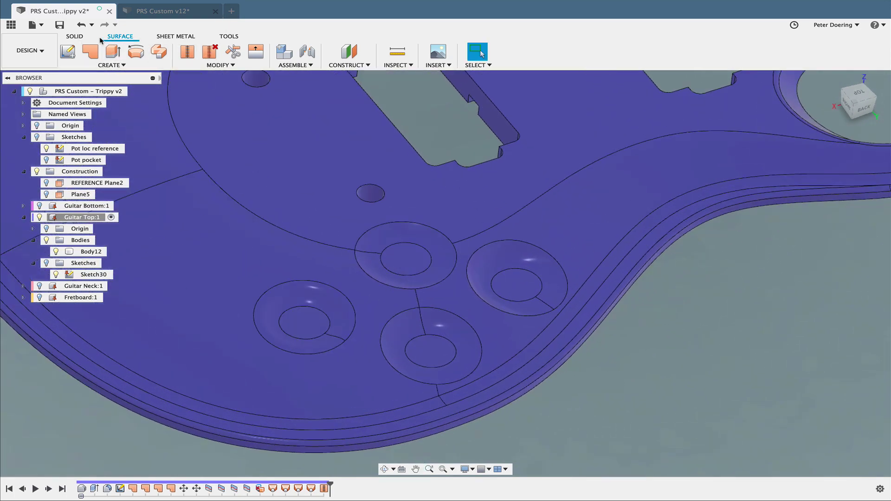
left_click(79, 37)
left_click(232, 51)
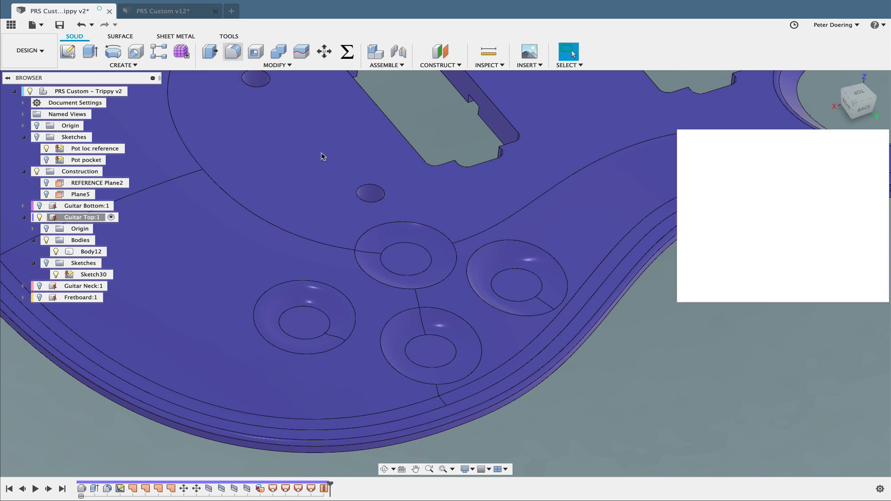
left_click(389, 226)
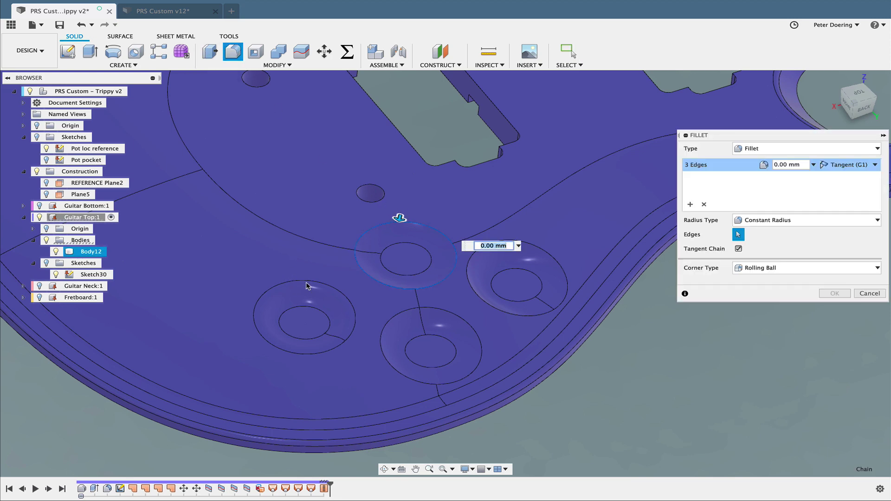
left_click(471, 282)
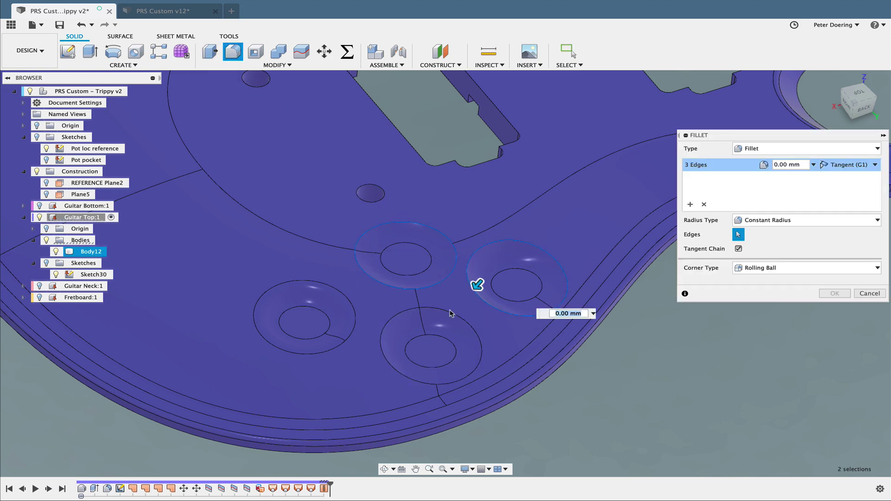
left_click(481, 346)
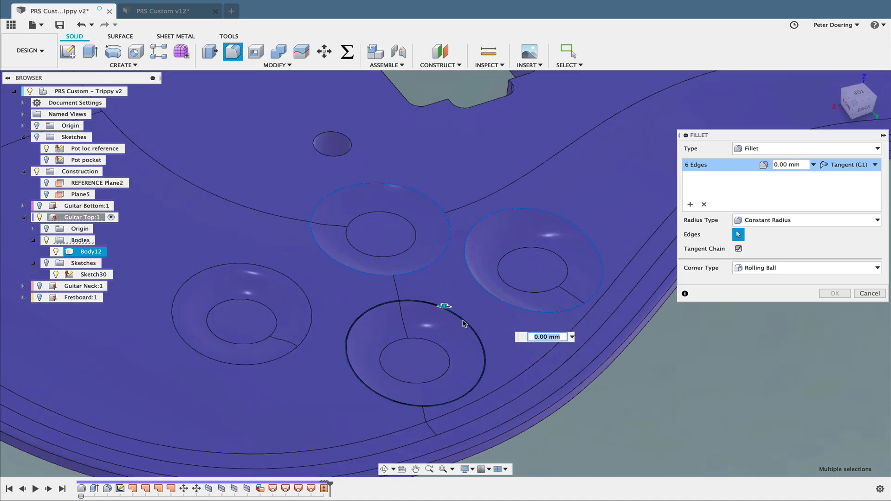
Step: Try different radii for the three rim fillets, then enter a constant radius of 5 mm
scroll(464, 320, "up", 5)
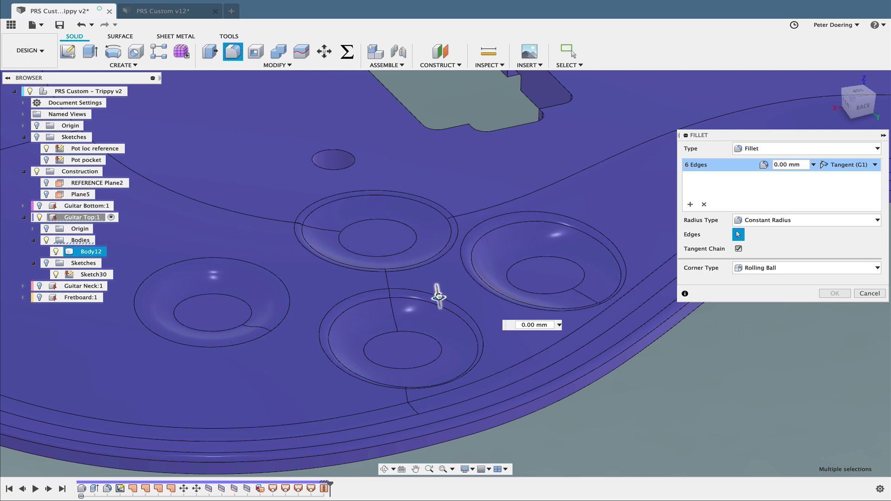
left_click_drag(611, 328, 610, 343)
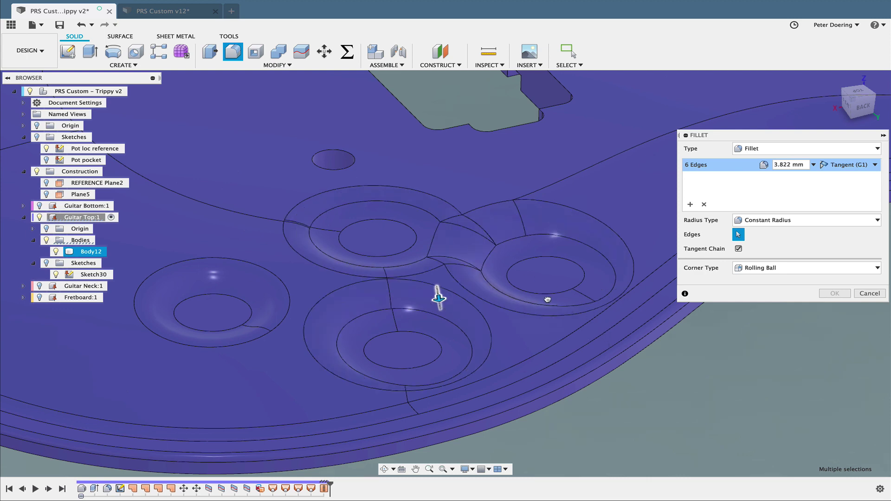
left_click_drag(548, 300, 764, 222)
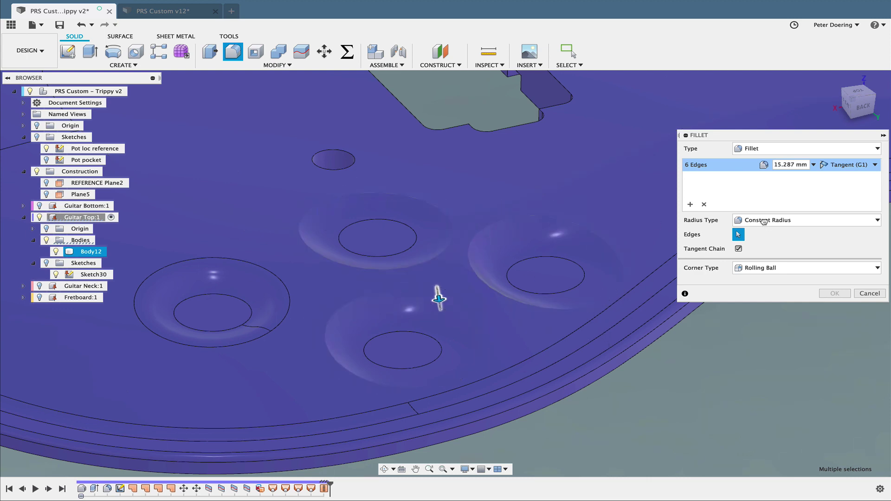
left_click(801, 163)
left_click_drag(807, 164, 749, 163)
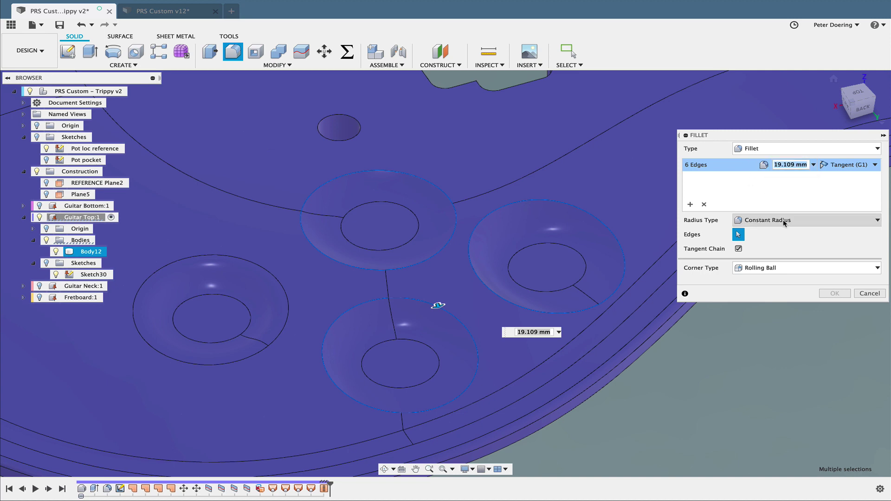
key("Tab")
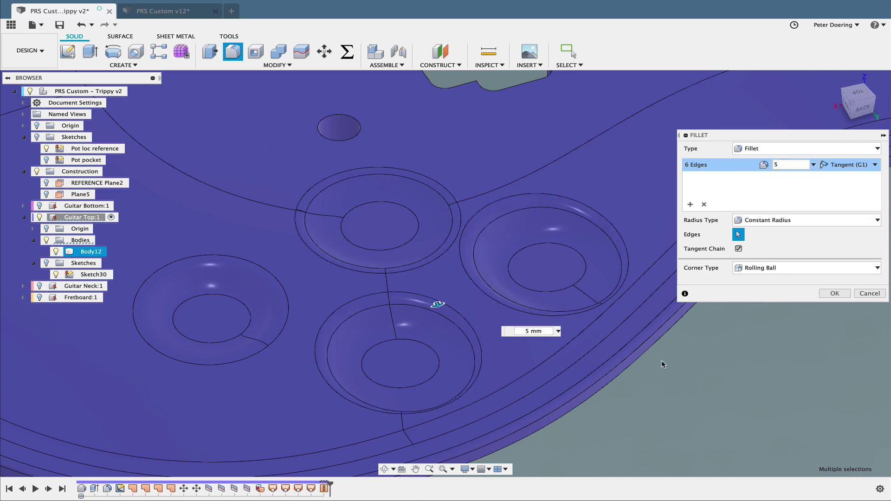
Step: Try the rim fillets with a chord length of 3 mm, inspect the preview around the recesses, then cancel the fillet
left_click(777, 223)
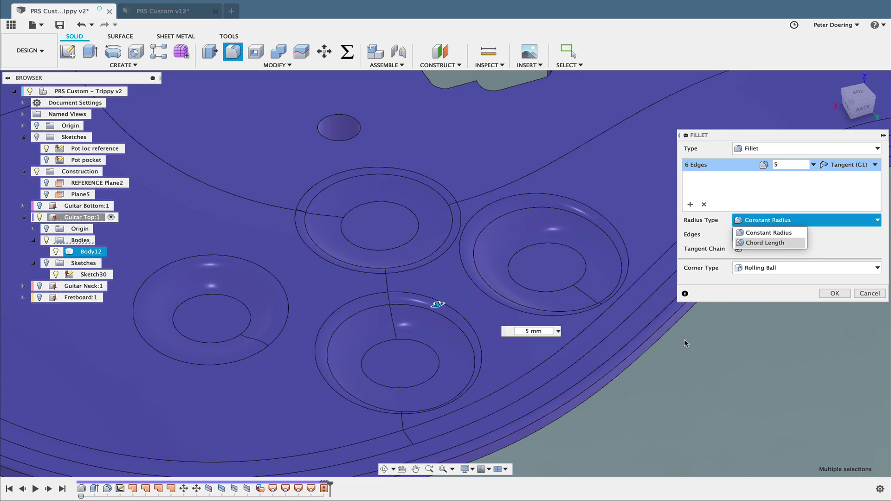
key("Return")
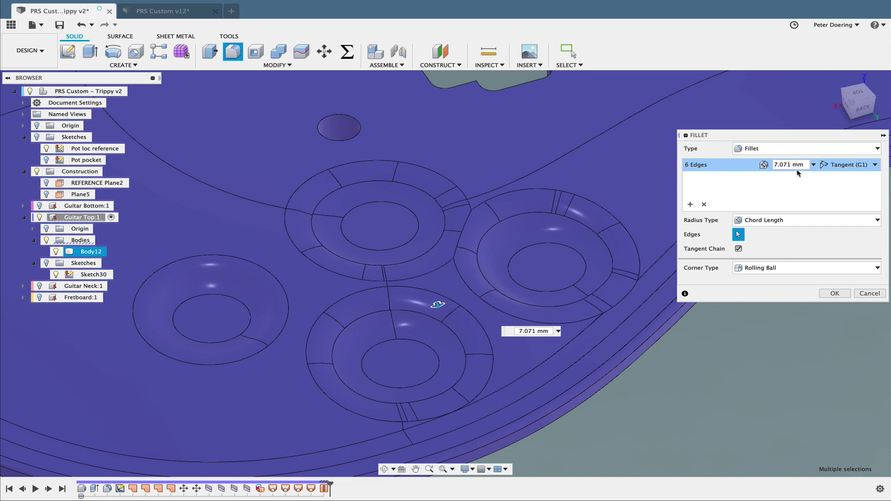
left_click(776, 165)
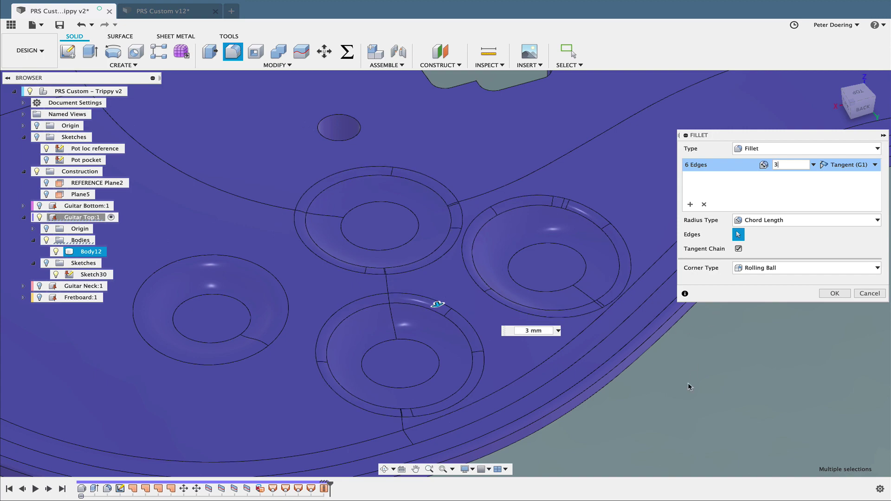
middle_click_drag(677, 389, 670, 382, "shift")
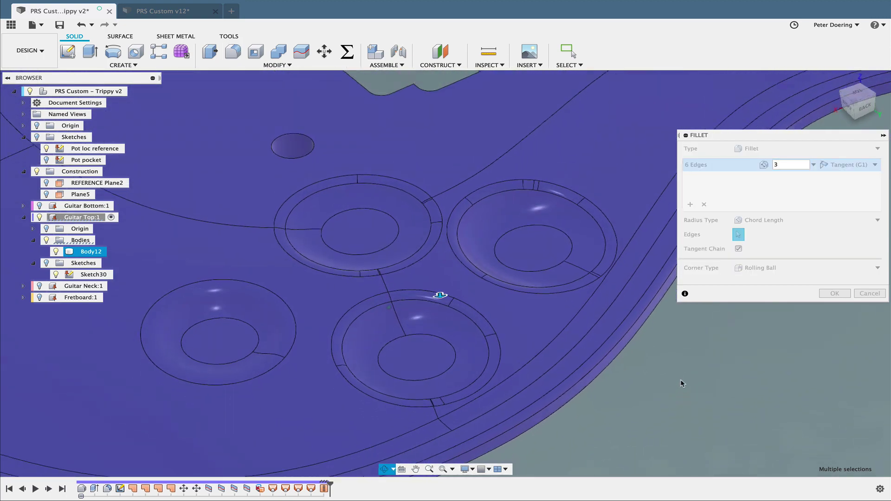
mouse_move(682, 371)
middle_mouse_down("shift")
mouse_move(692, 365)
mouse_move(690, 377)
mouse_move(679, 375)
middle_mouse_up("shift")
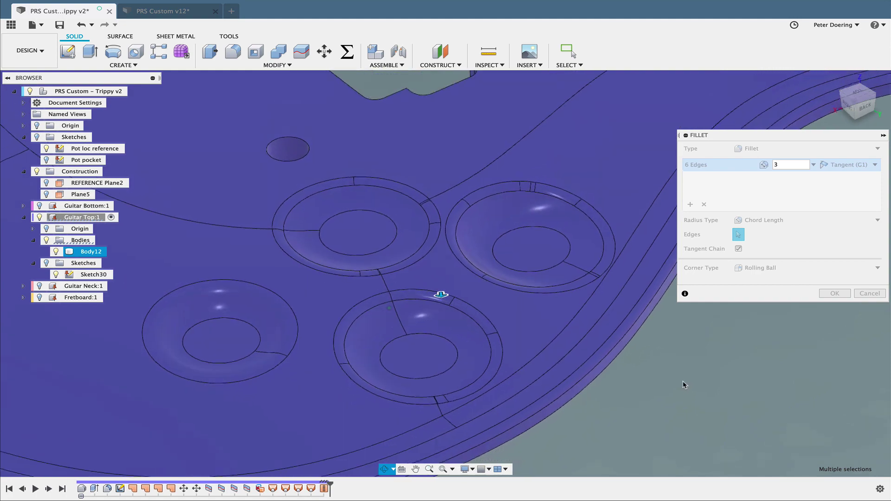
middle_click_drag(682, 382, 700, 365, "shift")
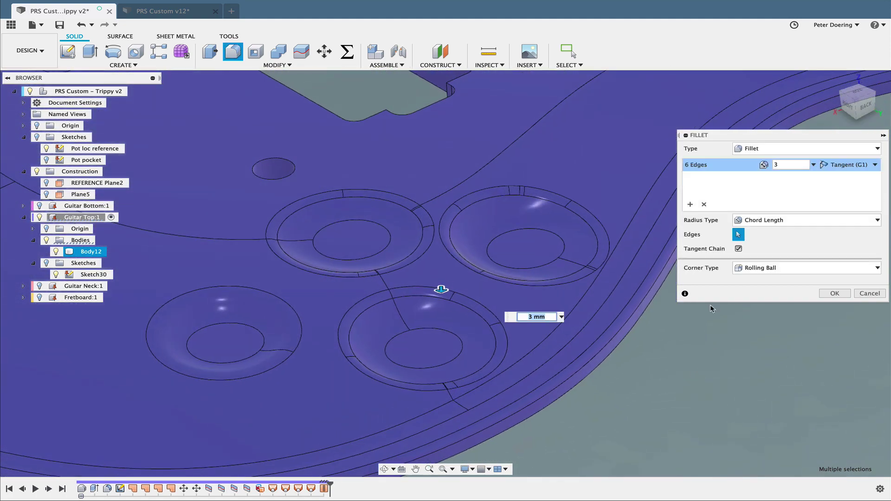
middle_click_drag(712, 309, 648, 321, "shift")
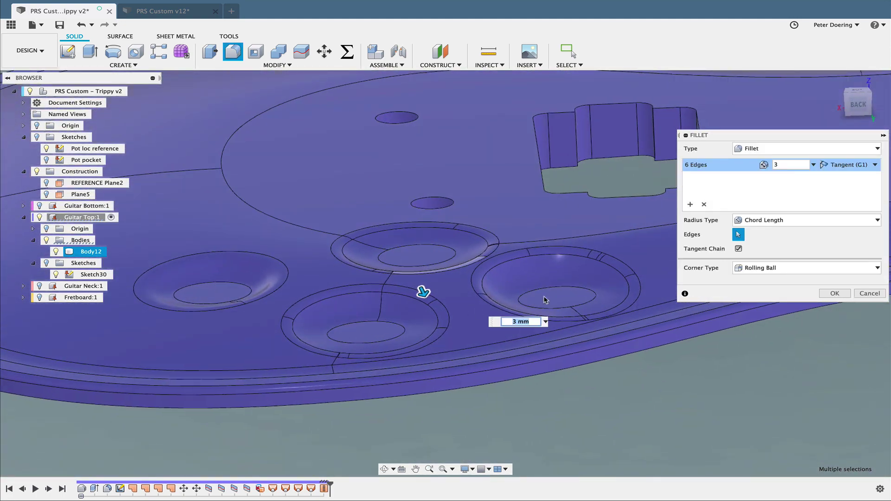
middle_click_drag(625, 354, 649, 366, "shift")
left_click(869, 297)
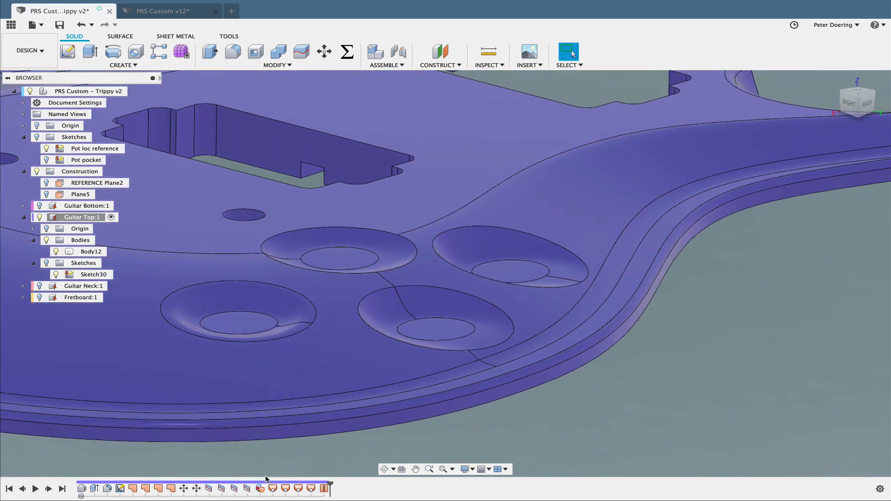
Step: Edit Loft3 so both profiles use Tangent (G1) continuity, and accept the loft
left_click(273, 489)
right_click(273, 488)
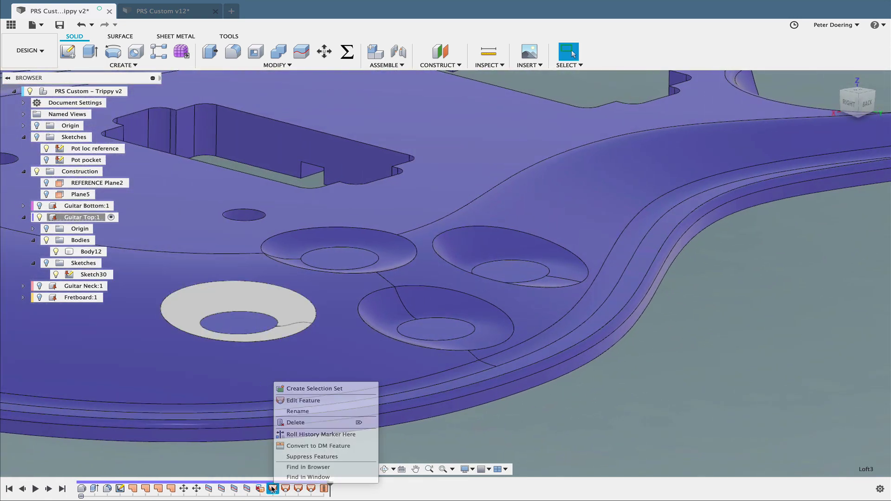
left_click(303, 401)
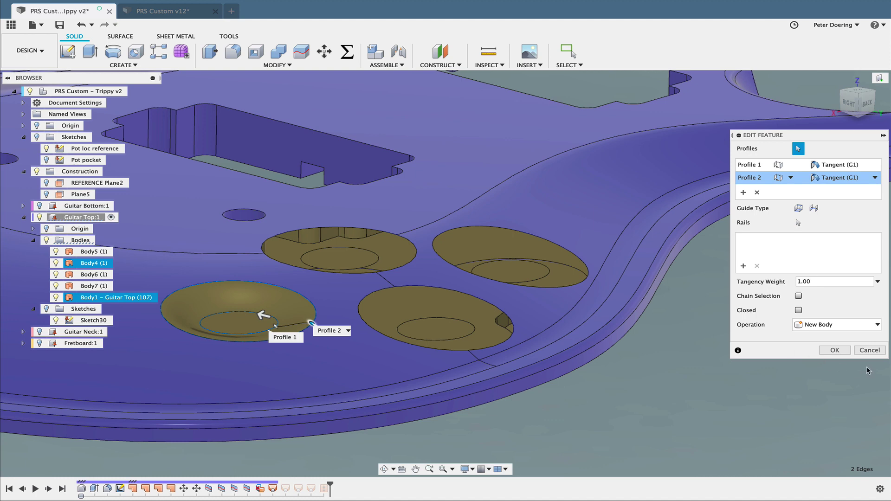
left_click(836, 350)
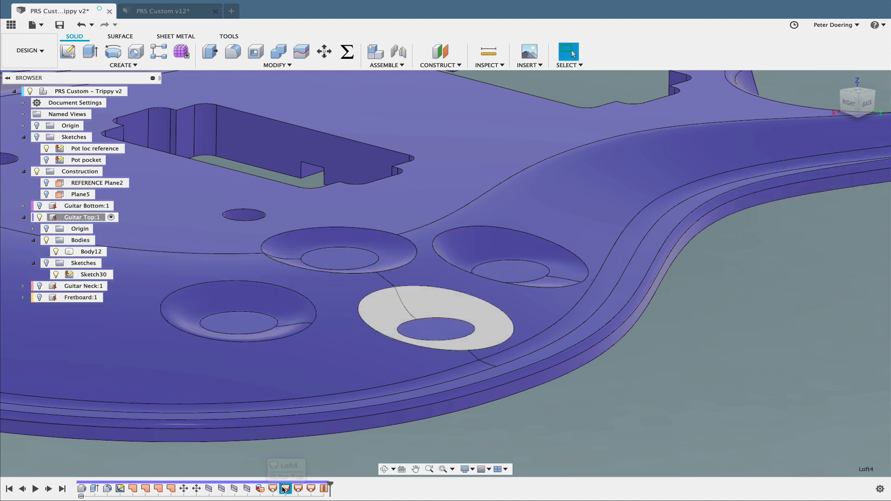
Step: Reopen Loft4 and try Tangent (G1) continuity on its outer profile, Profile 2
middle_click_drag(389, 308, 277, 441, "shift")
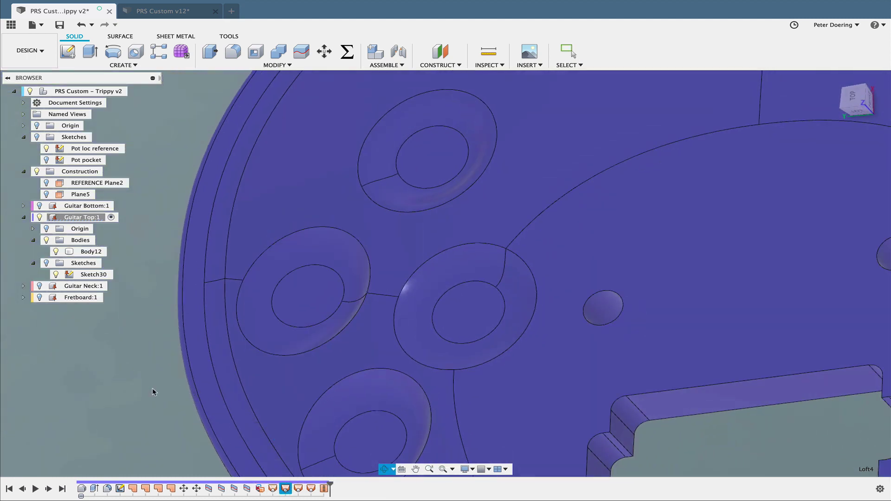
middle_click_drag(150, 393, 405, 455, "shift")
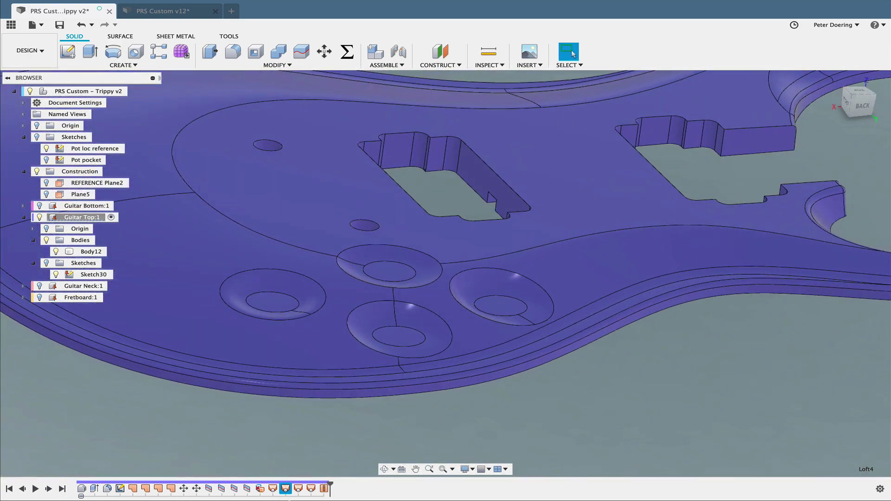
right_click(285, 490)
left_click(311, 404)
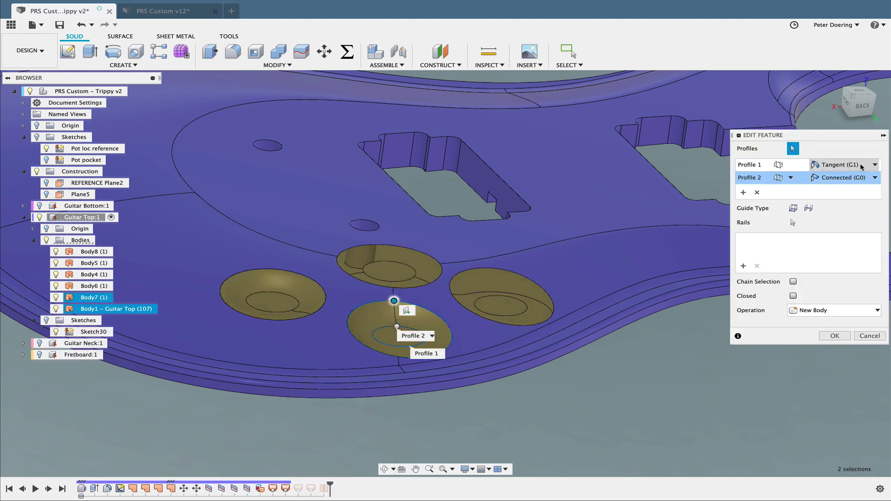
left_click(856, 200)
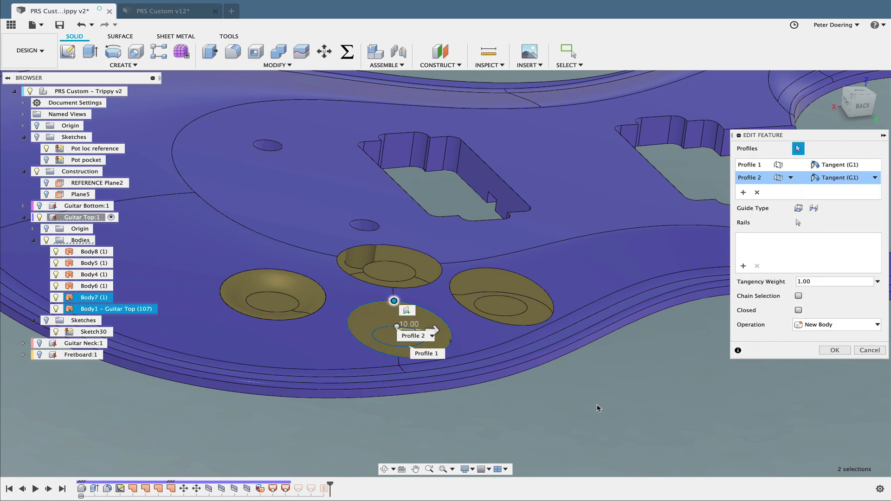
Step: Try reducing the tangency weight of Loft4's outer profile to 0.472 and then 0.227, and discard the edits
middle_click_drag(548, 403, 567, 404, "shift")
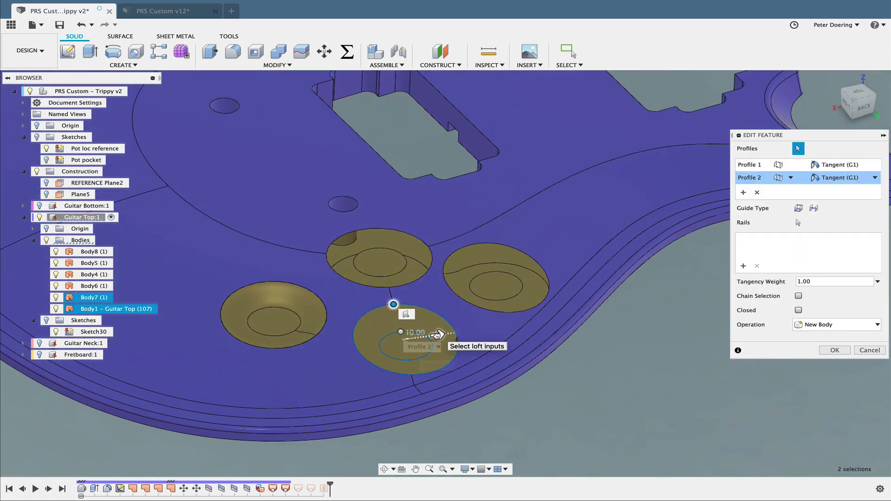
left_click_drag(438, 335, 421, 340)
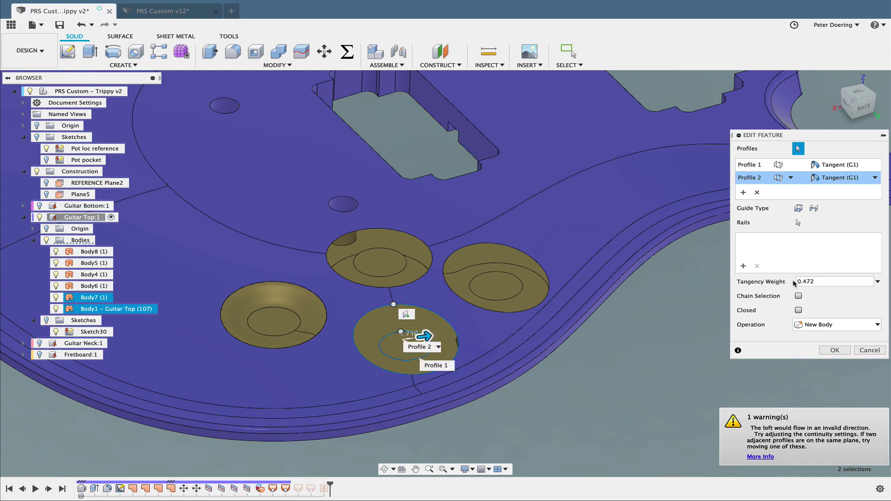
scroll(423, 346, "up", 2)
scroll(423, 346, "up", 3)
middle_click_drag(424, 346, 495, 292, "shift")
left_click_drag(471, 278, 464, 282)
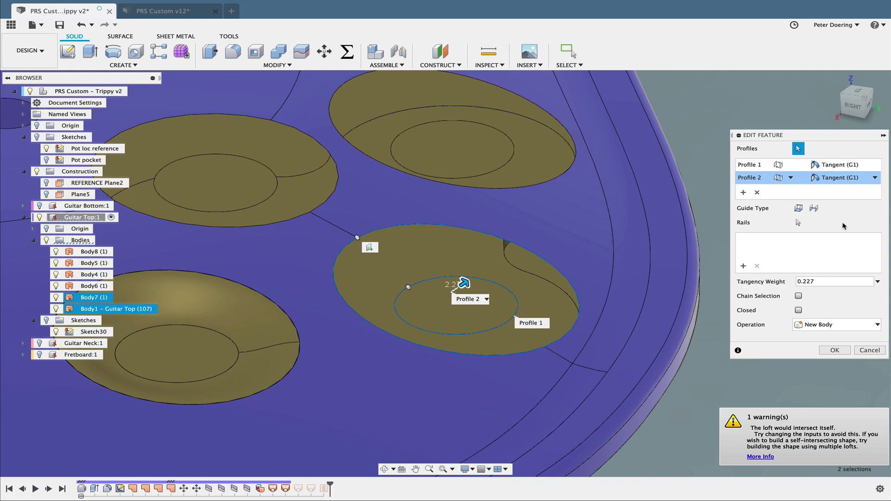
left_click(869, 350)
Step: Reopen Loft6 and set its outer profile, Profile 2, to Tangent (G1) continuity
middle_click_drag(716, 382, 668, 371, "shift")
left_click(335, 101)
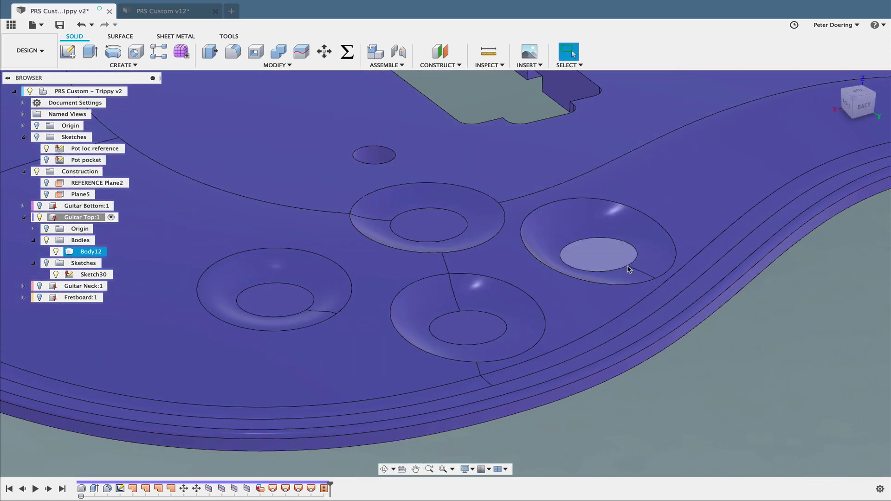
left_click(286, 489)
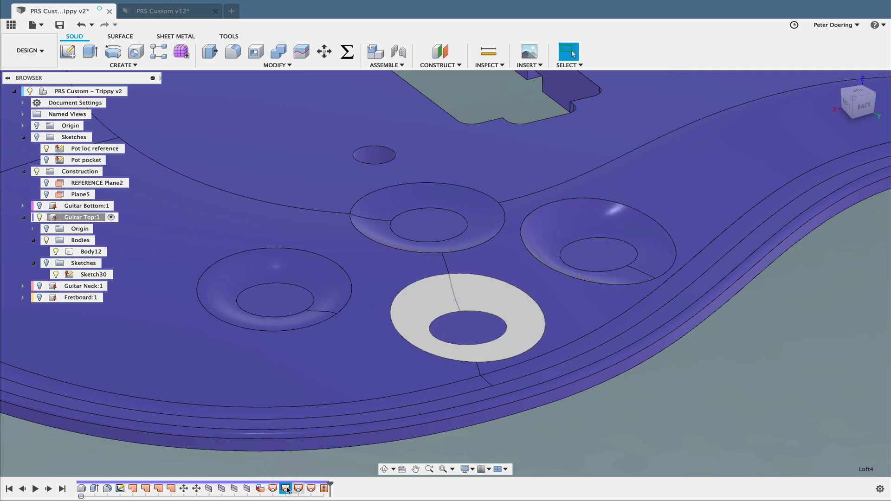
left_click(310, 489)
right_click(309, 490)
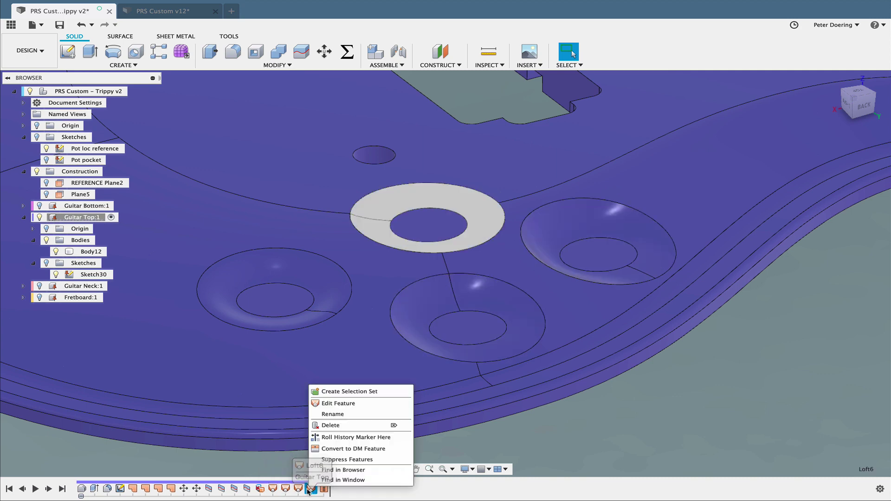
left_click(339, 404)
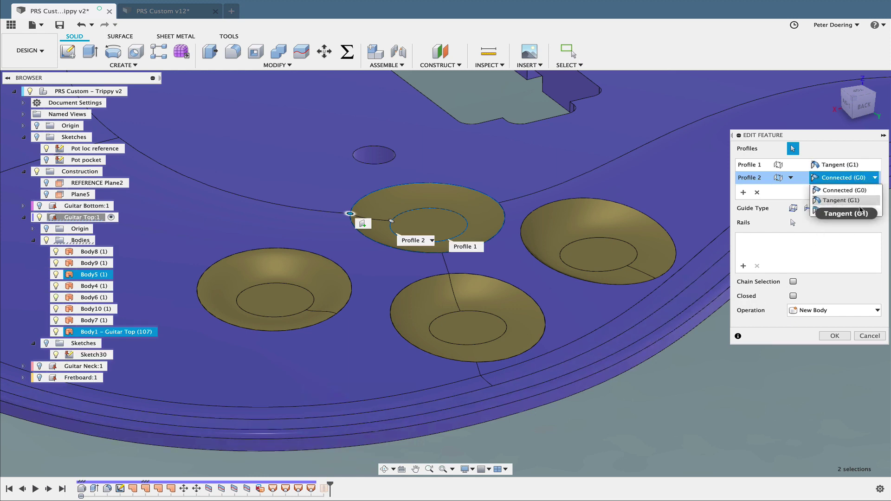
left_click(841, 200)
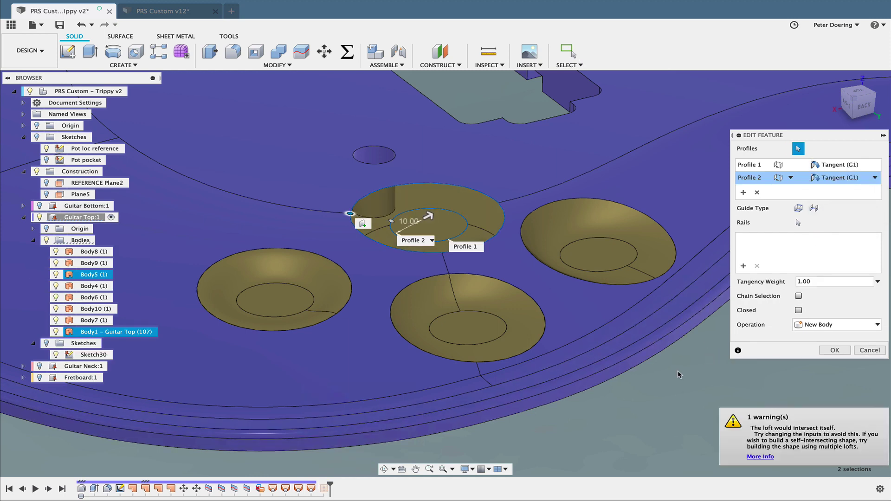
Step: Shift the seam point of Loft6's outer profile along the recess rim to untwist the surface, and accept the loft
mouse_move(679, 374)
middle_mouse_down("shift")
mouse_move(645, 378)
mouse_move(665, 362)
mouse_move(661, 354)
mouse_move(668, 368)
middle_mouse_up("shift")
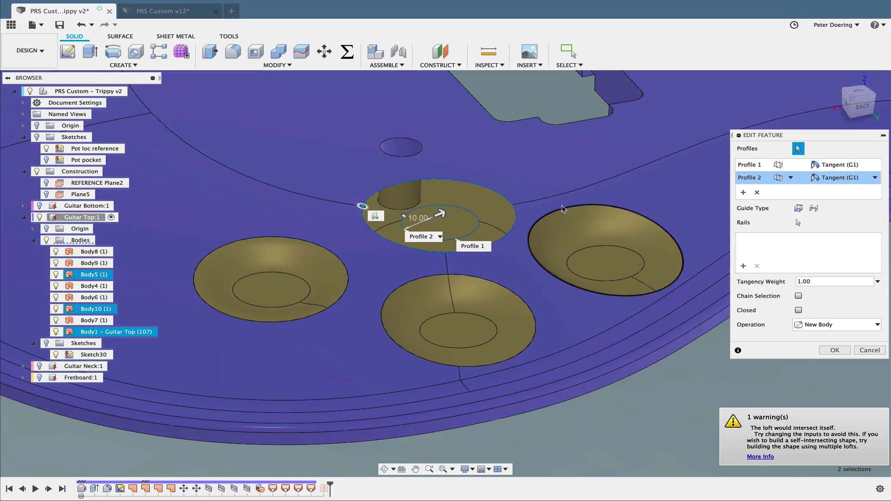
mouse_move(516, 228)
middle_mouse_down("shift")
mouse_move(509, 261)
mouse_move(518, 264)
mouse_move(513, 243)
middle_mouse_up("shift")
left_click_drag(374, 175, 382, 163)
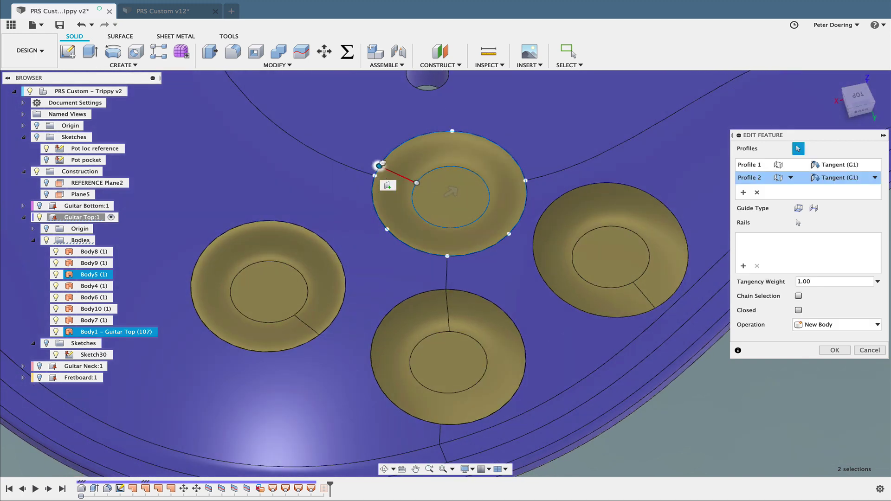
middle_click_drag(470, 174, 441, 155, "shift")
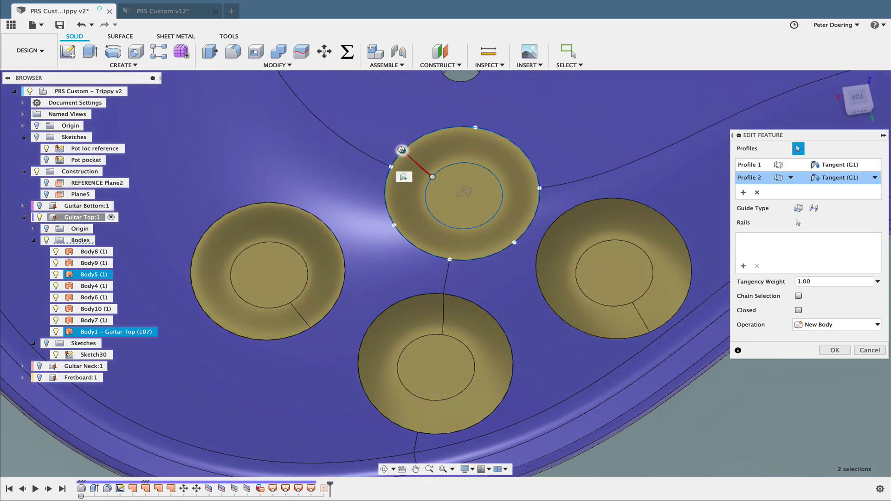
middle_click_drag(448, 184, 454, 162, "shift")
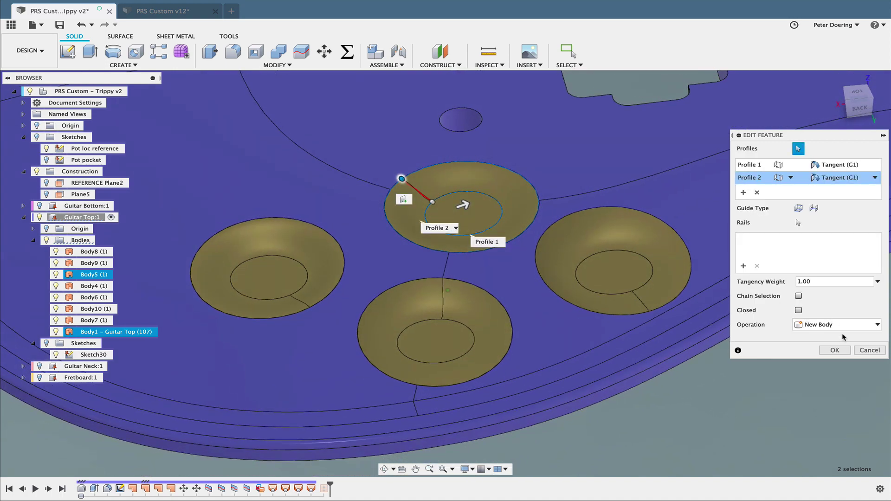
left_click(832, 350)
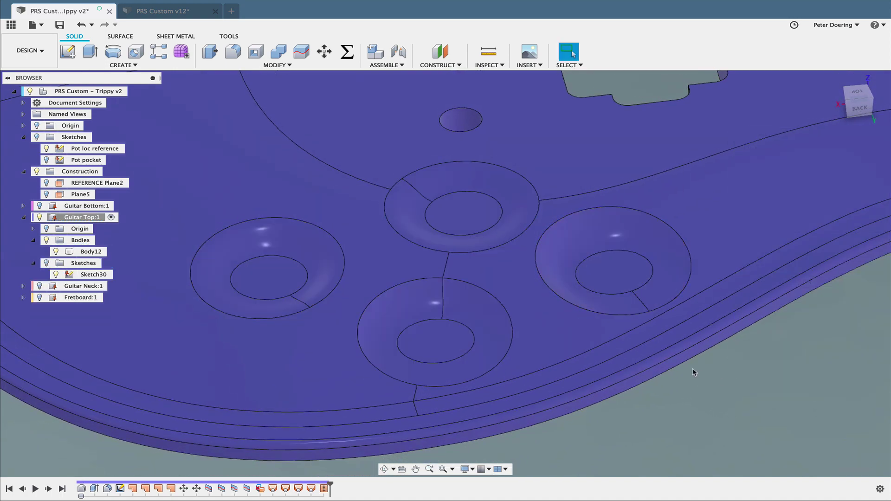
Step: Reopen Loft5, set its outer profile, Profile 2, to Tangent (G1) continuity, and accept the loft
middle_click_drag(695, 370, 631, 325, "shift")
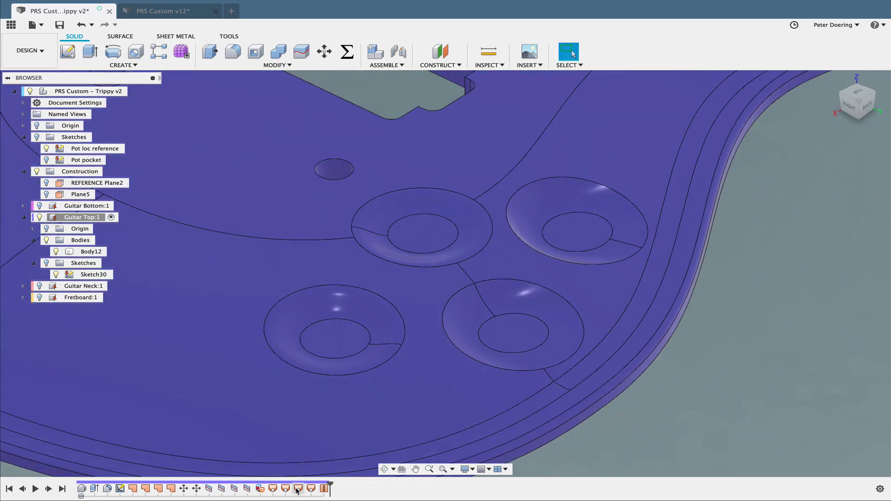
right_click(297, 489)
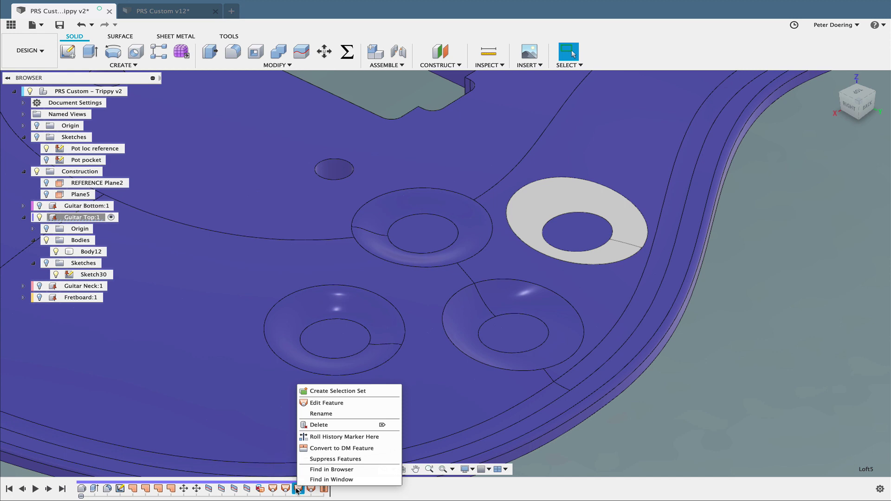
left_click(326, 403)
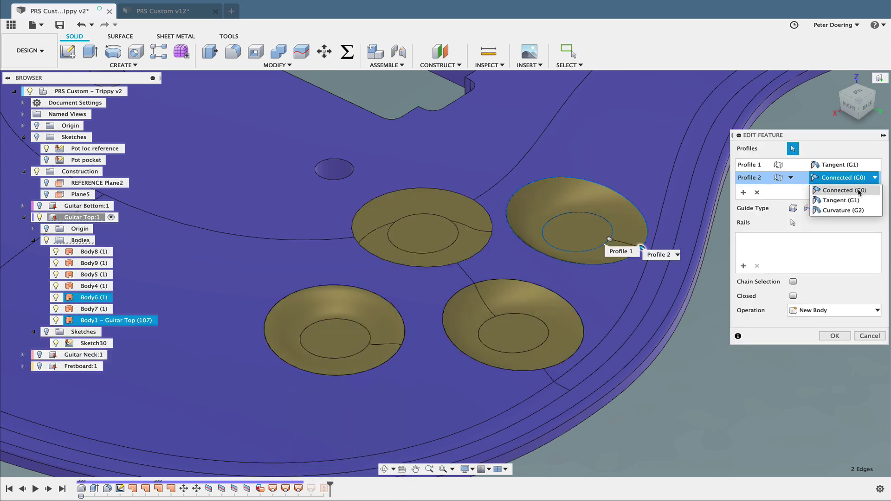
left_click(856, 201)
middle_click_drag(684, 274, 715, 290, "shift")
left_click(835, 350)
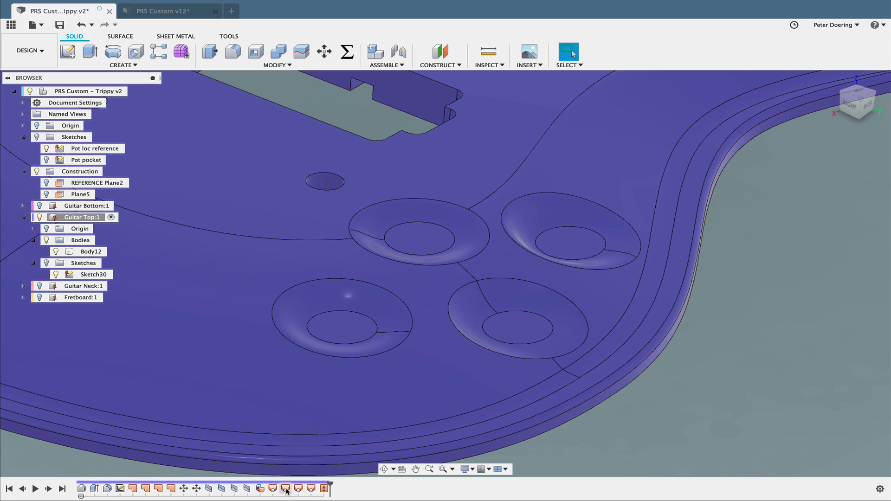
middle_click_drag(286, 492, 299, 454, "shift")
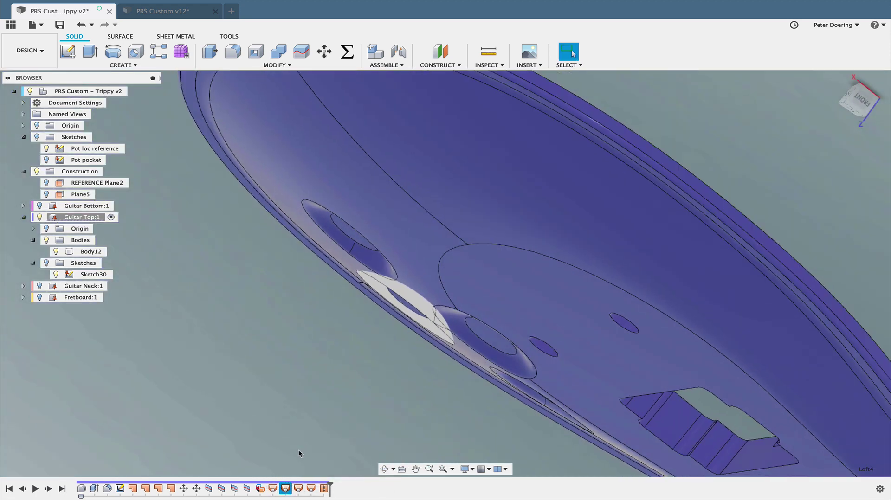
right_click(286, 490)
left_click(319, 404)
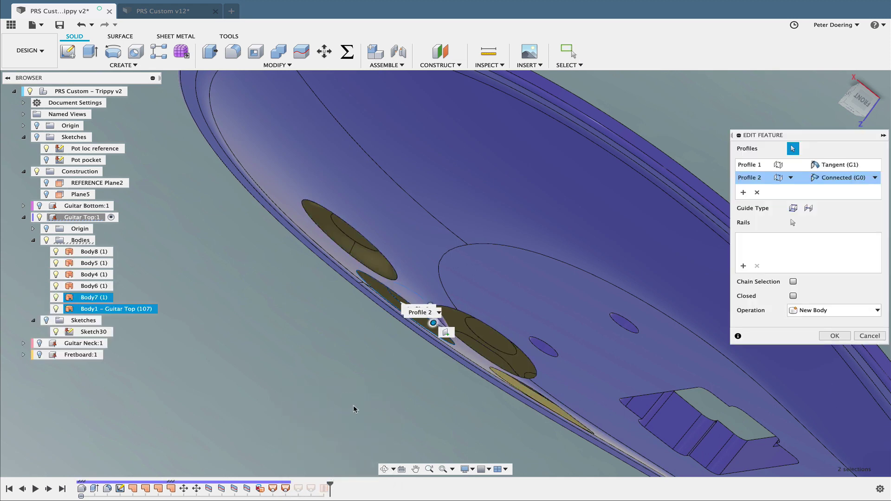
scroll(386, 364, "down", 1)
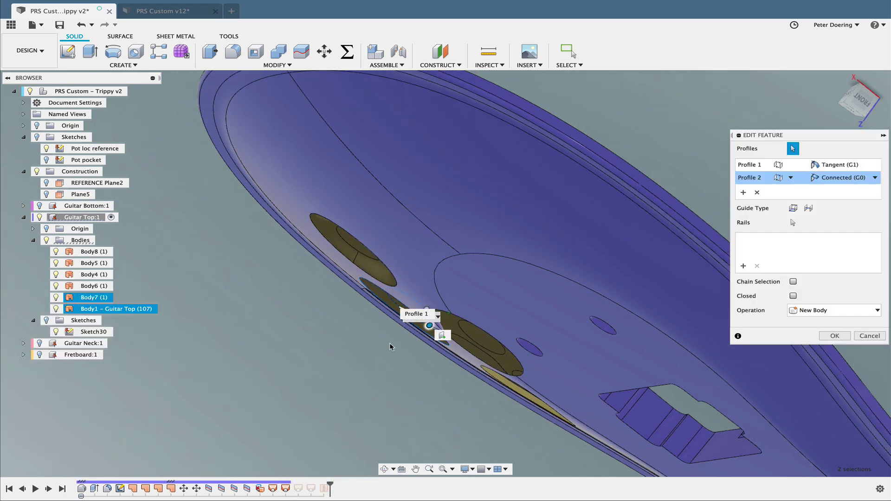
key("Return")
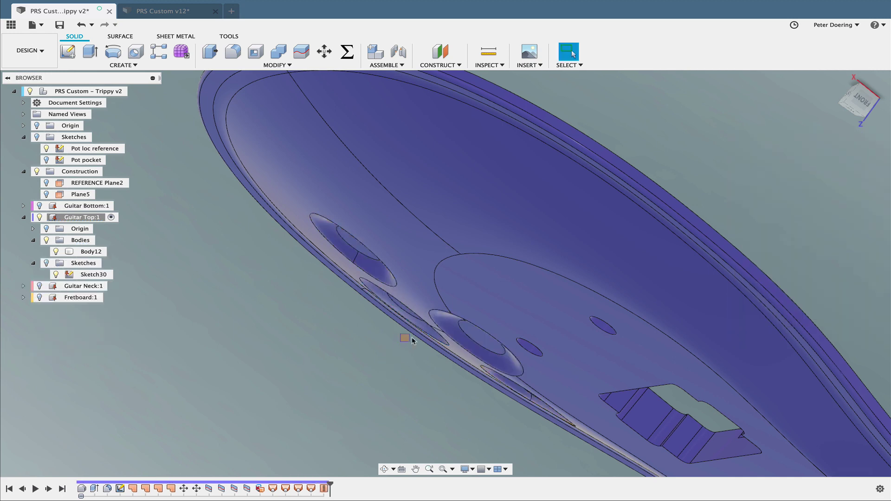
Step: Reopen Loft4 and set its outer profile, Profile 2, to Tangent (G1) continuity
scroll(382, 364, "down", 5)
left_click_drag(347, 388, 347, 389)
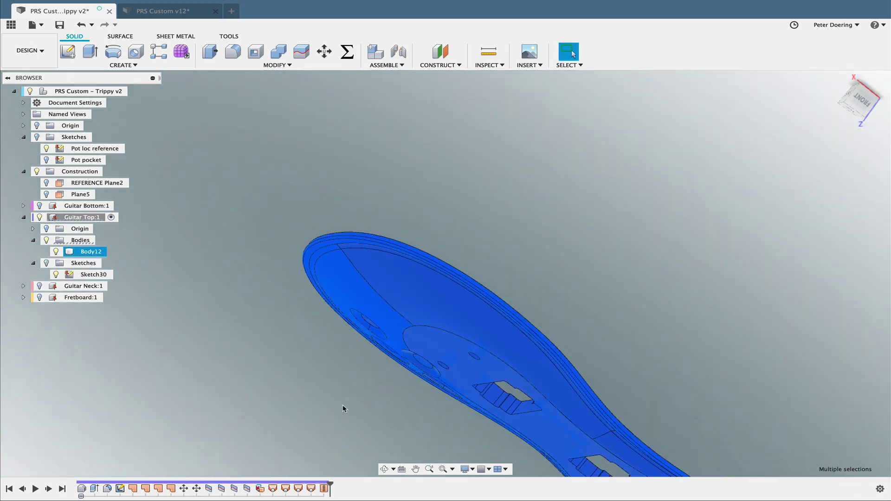
middle_click_drag(342, 416, 501, 414, "shift")
left_click(342, 401)
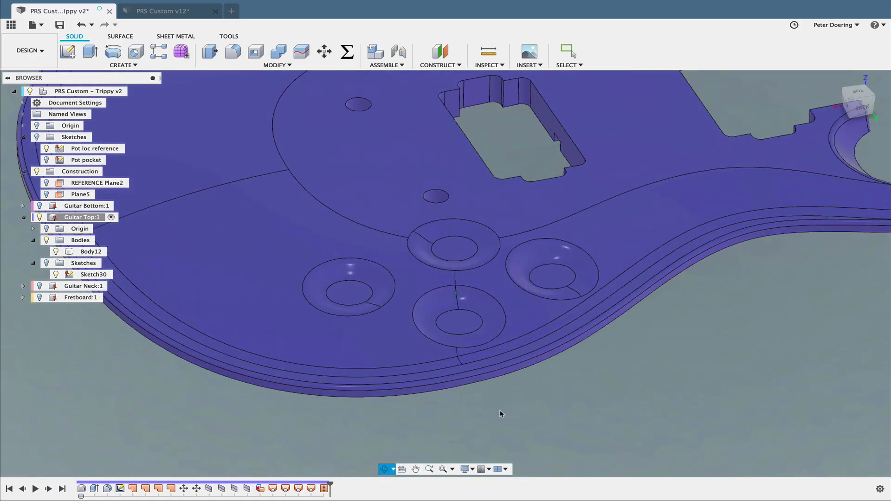
scroll(461, 391, "up", 2)
middle_click_drag(461, 391, 390, 382)
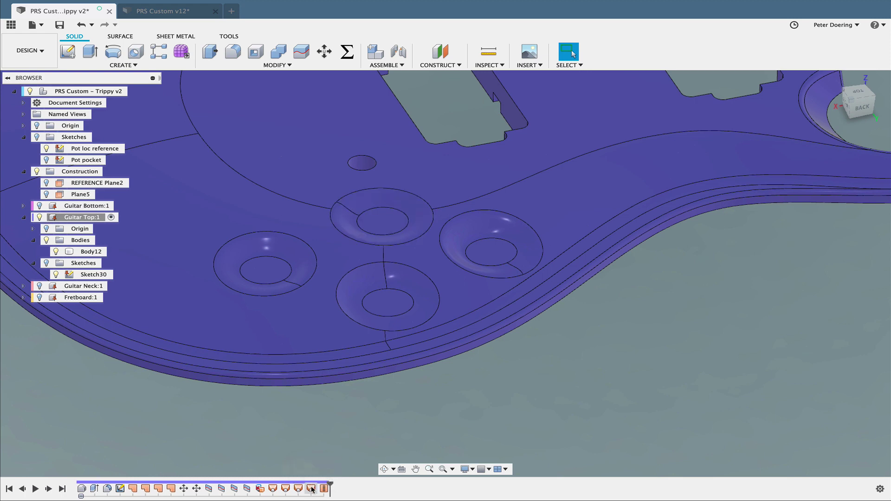
right_click(286, 490)
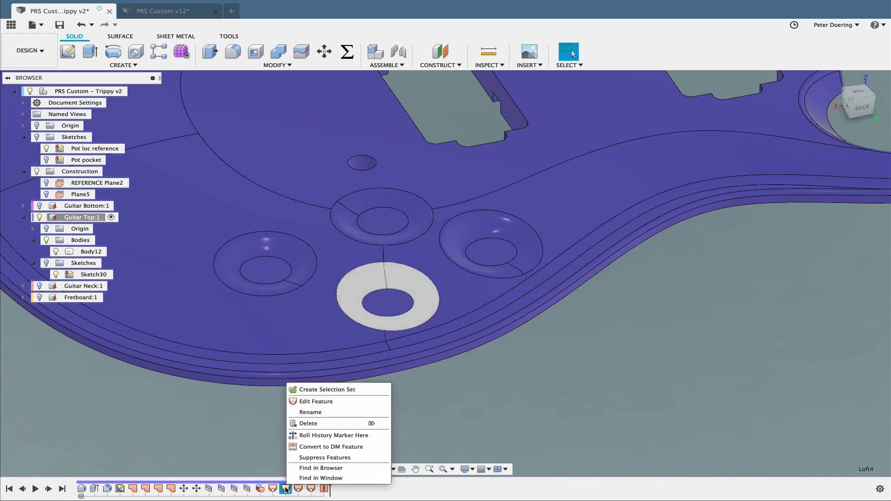
left_click(318, 402)
scroll(376, 297, "up", 3)
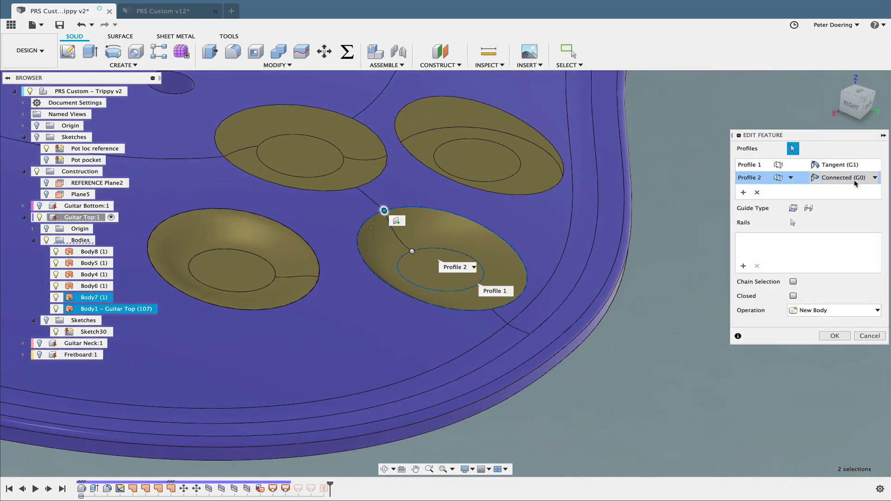
left_click(854, 199)
scroll(669, 311, "up", 1)
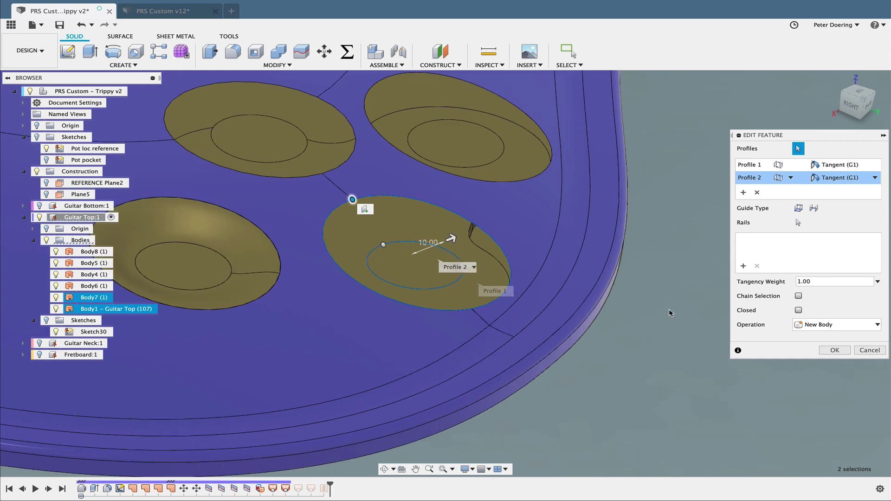
Step: Try different seam point positions along Loft4's outer and inner profiles to obtain an untwisted tangent surface
middle_click_drag(670, 311, 658, 355, "shift")
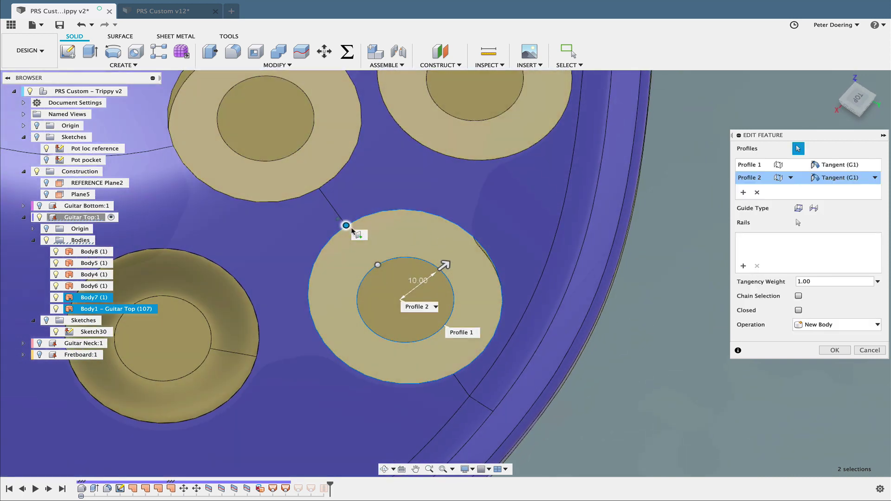
left_click_drag(347, 226, 374, 213)
mouse_move(481, 259)
left_mouse_down()
mouse_move(501, 291)
mouse_move(484, 246)
mouse_move(450, 227)
mouse_move(431, 228)
mouse_move(444, 235)
left_mouse_up()
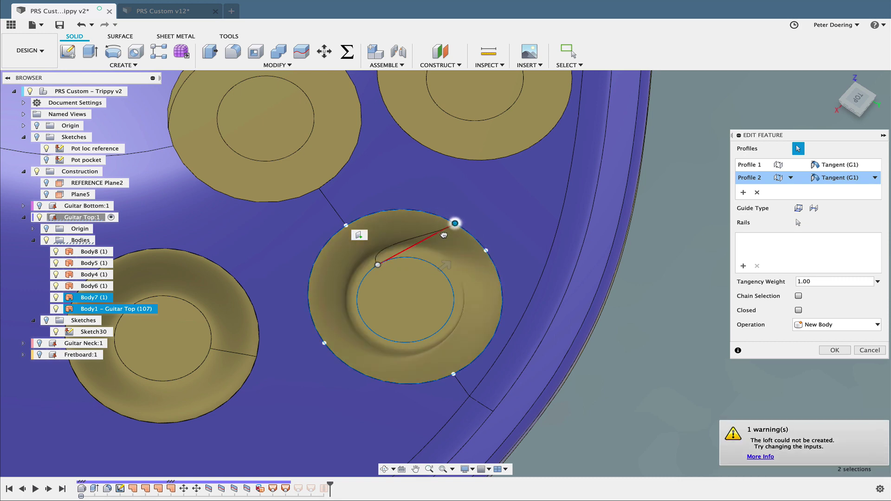
left_click_drag(378, 266, 391, 259)
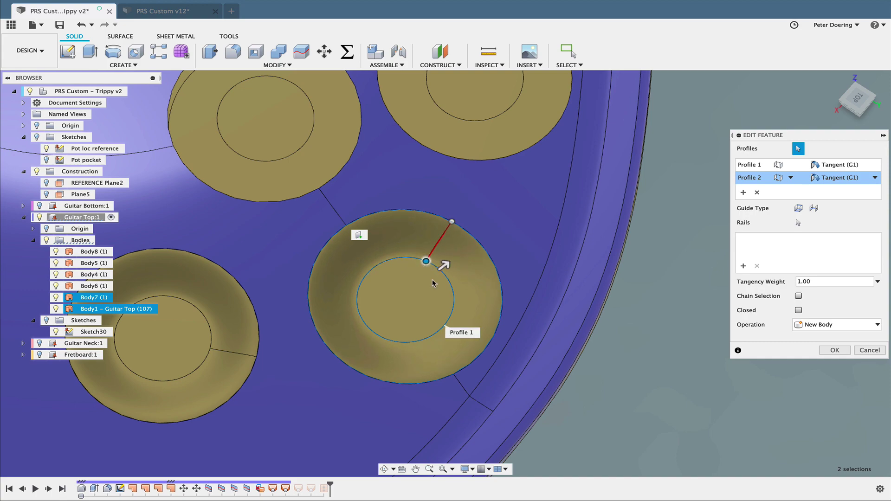
middle_click_drag(561, 399, 578, 351, "shift")
middle_click_drag(578, 338, 578, 408, "shift")
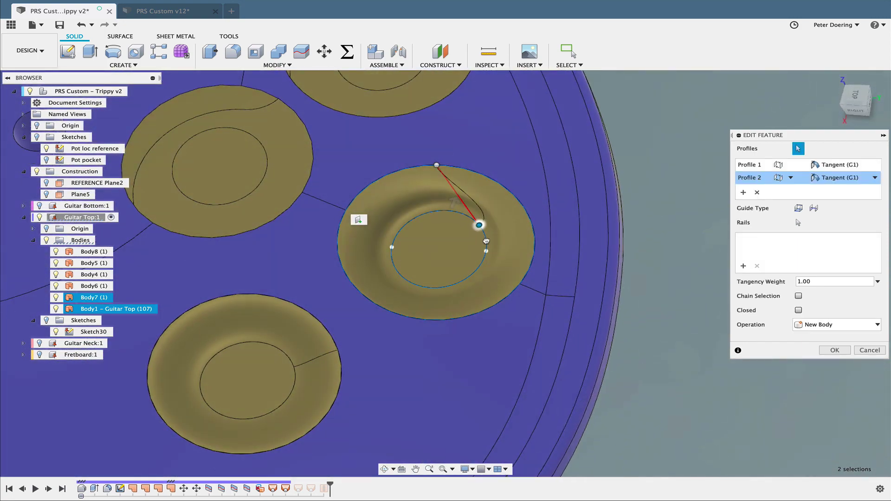
left_click_drag(486, 241, 486, 251)
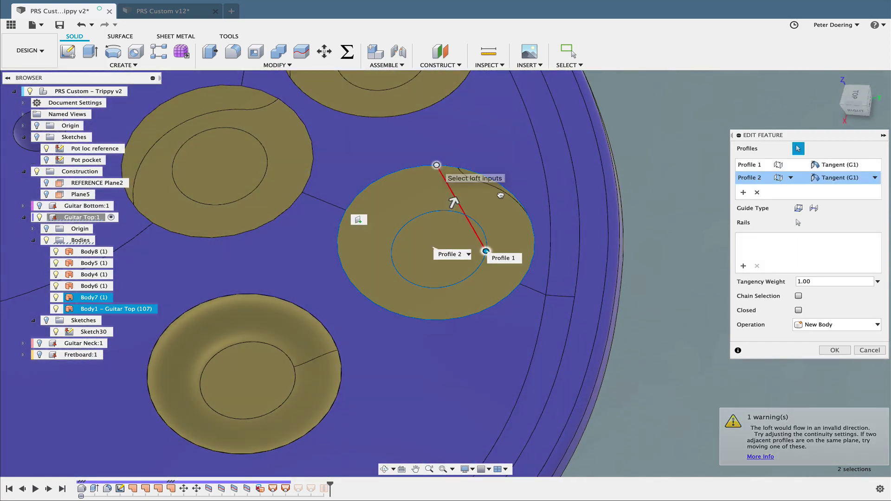
left_click_drag(500, 195, 520, 281)
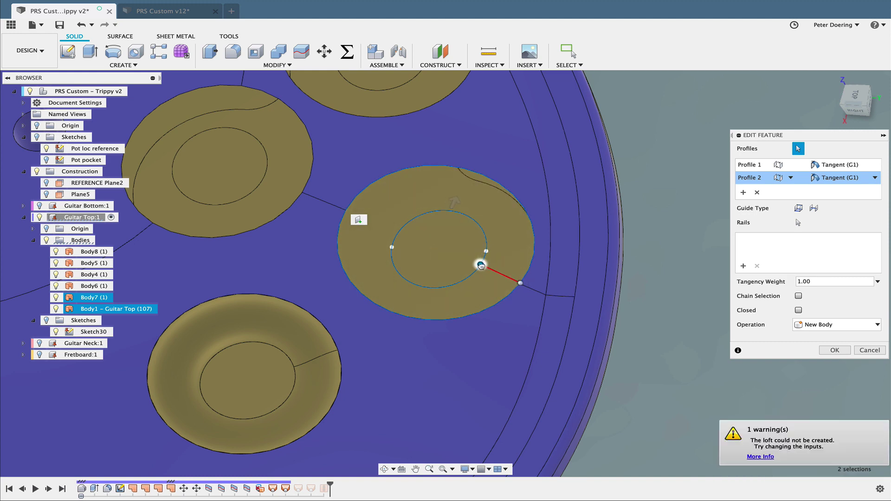
Step: Move Loft4's outer and inner seam points to the side of the recess facing the body's edge, and accept the loft
middle_click_drag(497, 271, 558, 264, "shift")
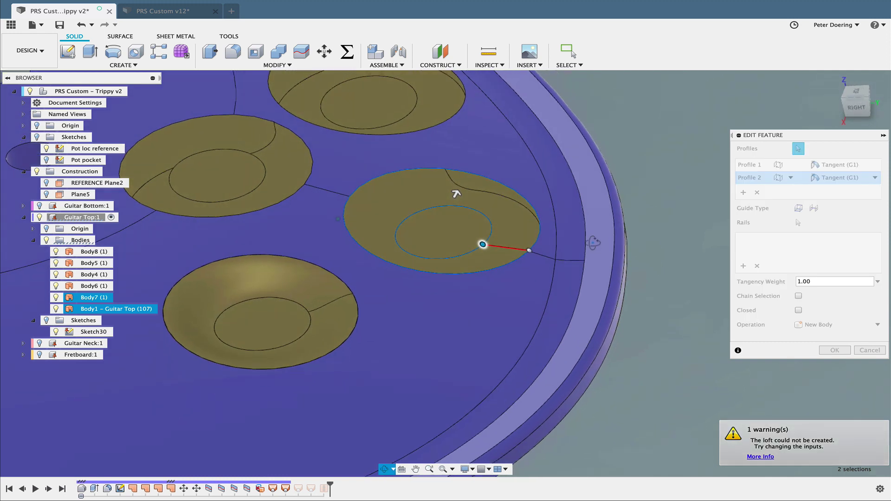
left_click_drag(535, 243, 540, 230)
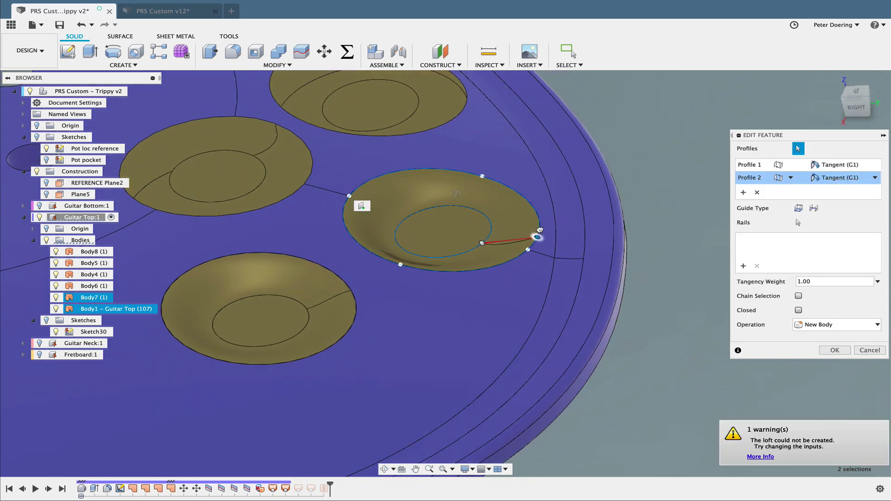
middle_click_drag(481, 249, 487, 245, "shift")
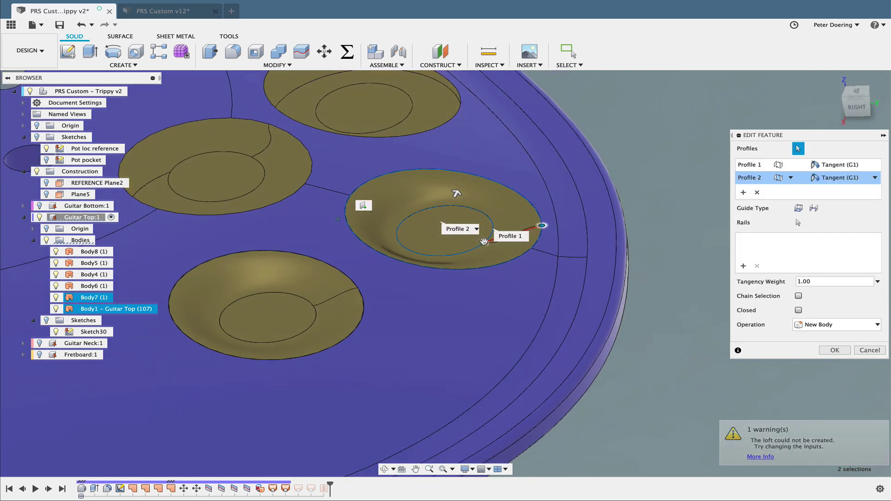
left_click_drag(484, 242, 490, 236)
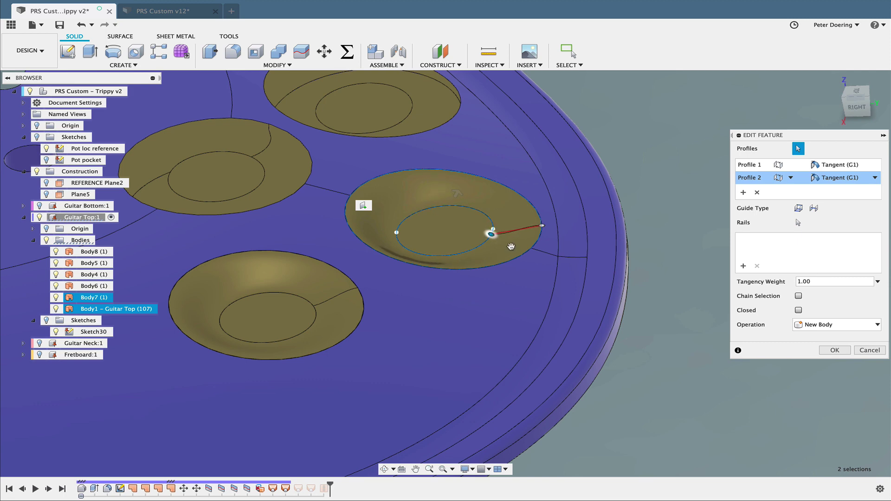
middle_click_drag(512, 247, 509, 224, "shift")
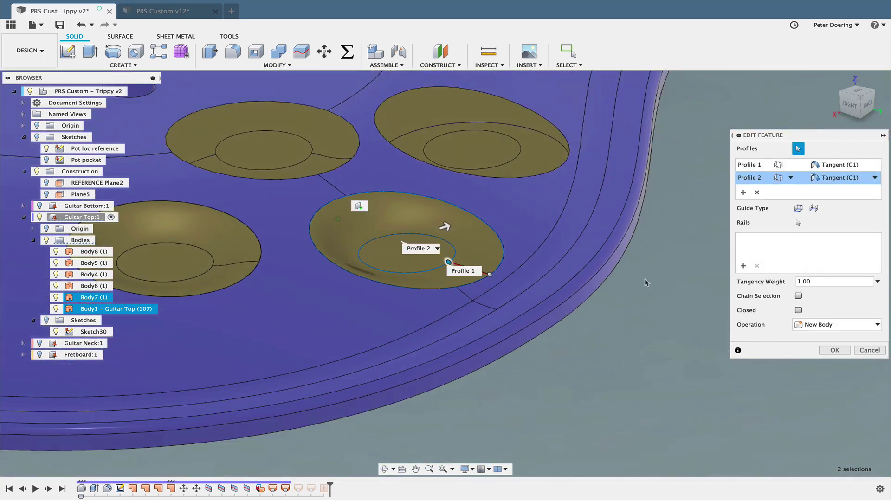
left_click(838, 352)
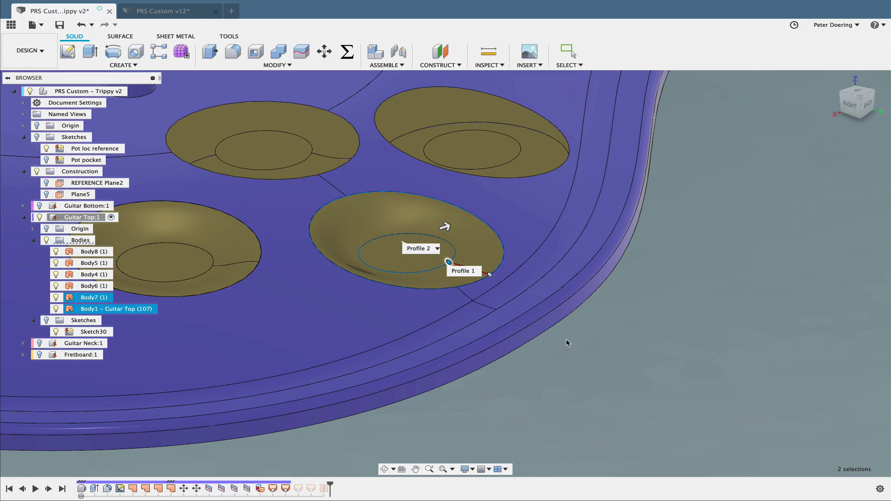
middle_click_drag(611, 325, 516, 269, "shift")
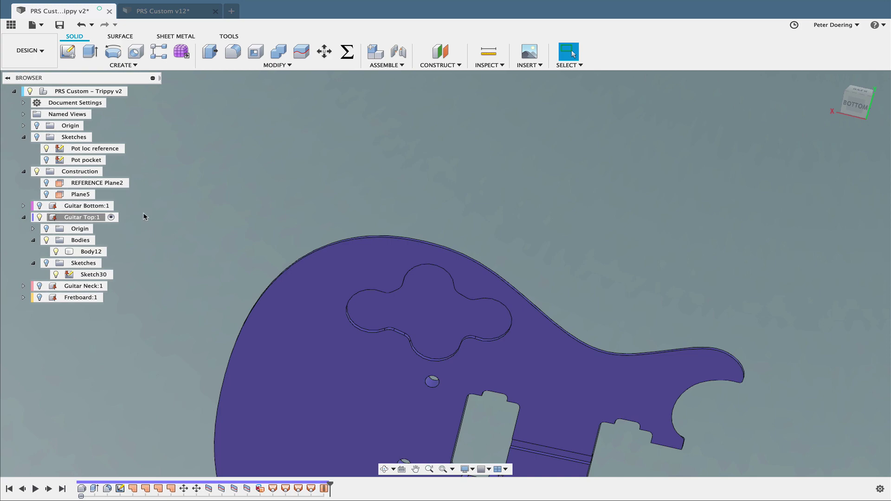
middle_click_drag(196, 198, 557, 414, "shift")
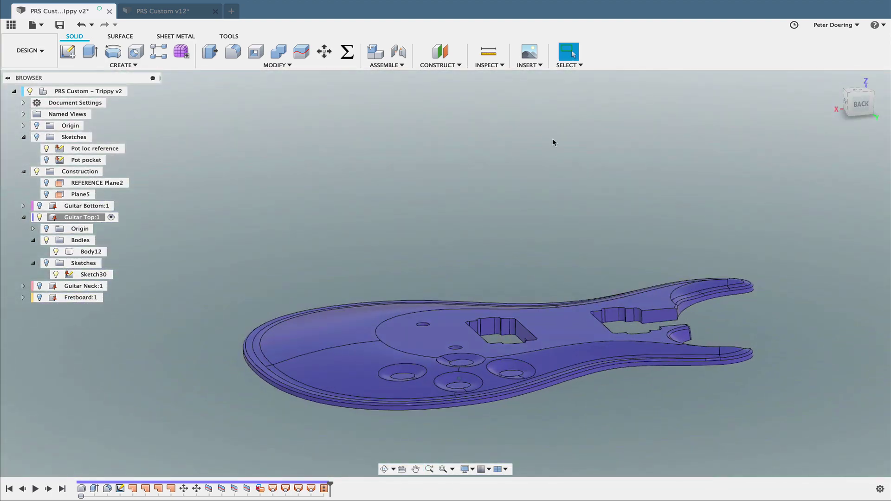